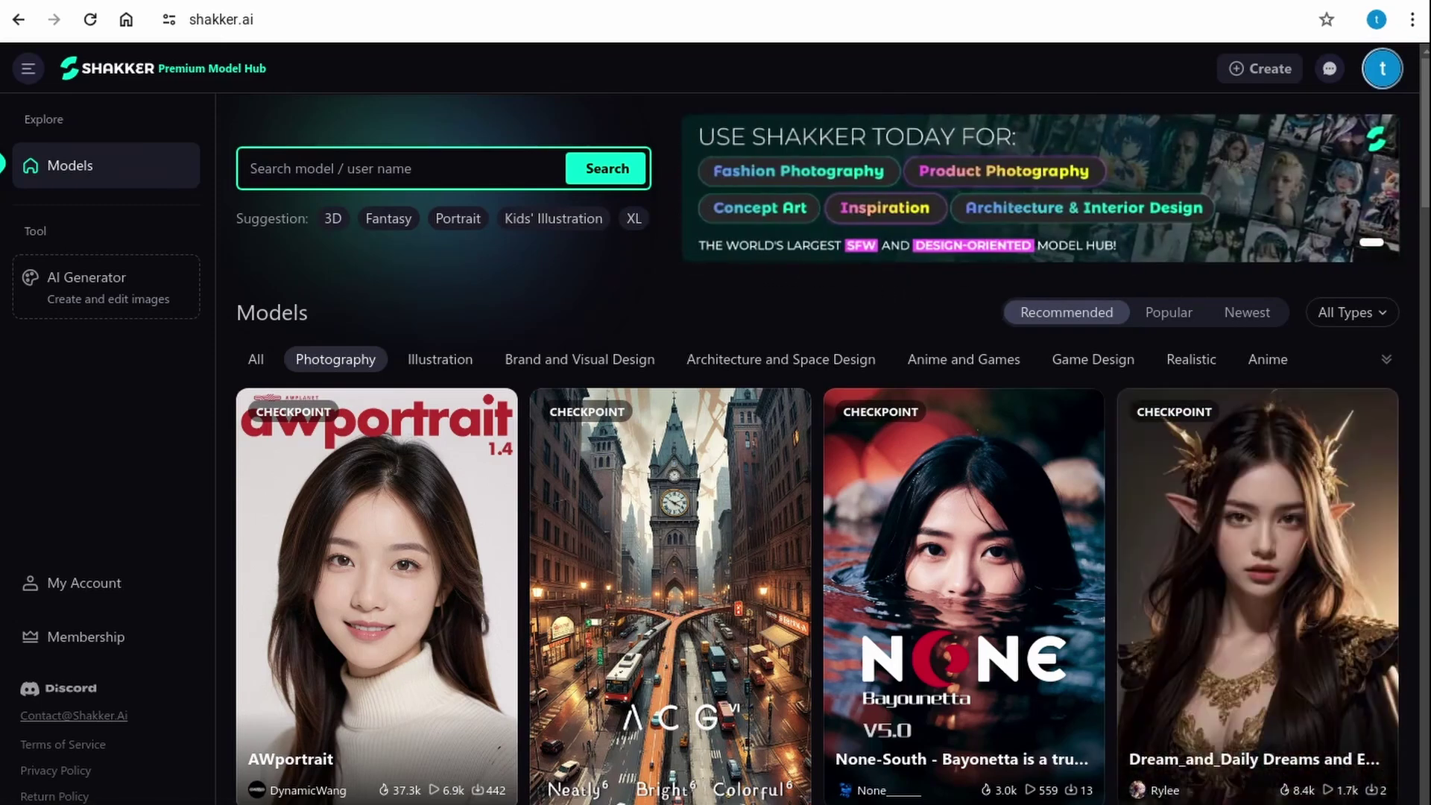
{"action": "scroll", "coordinate": [1425, 332], "scroll_direction": "down", "scroll_amount": 15}
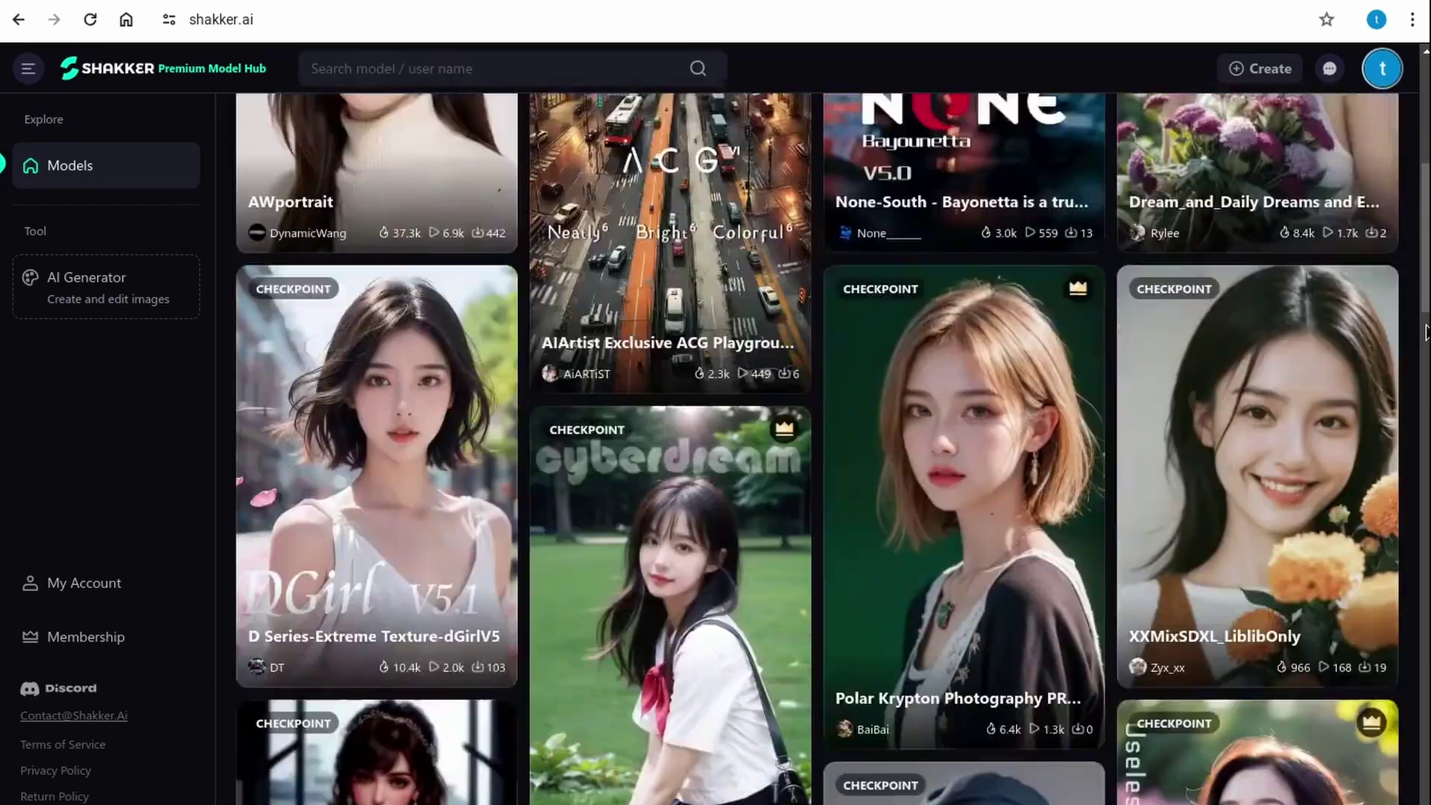
{"action": "scroll", "coordinate": [1425, 331], "scroll_direction": "down", "scroll_amount": 15}
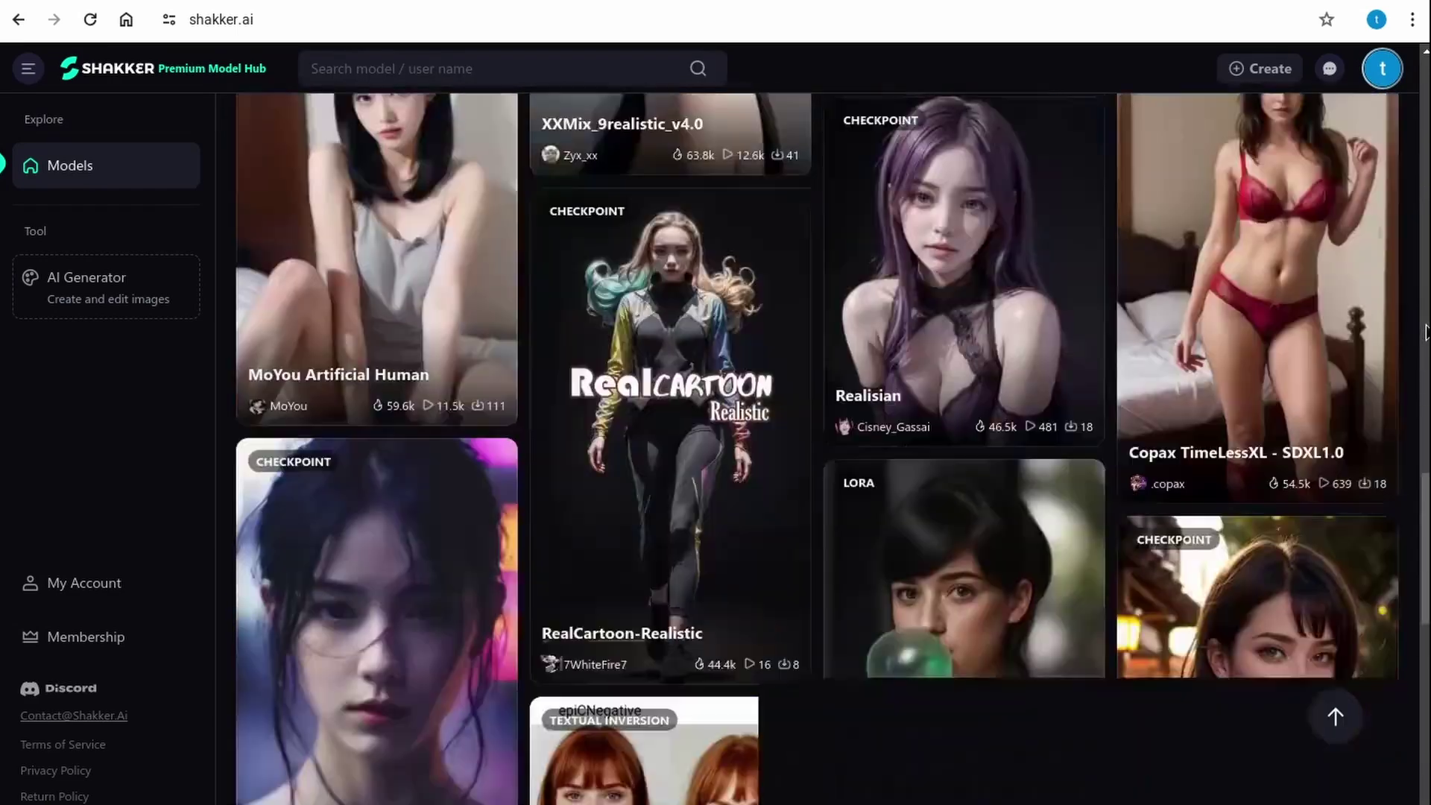
{"action": "scroll", "coordinate": [1426, 332], "scroll_direction": "down", "scroll_amount": 12}
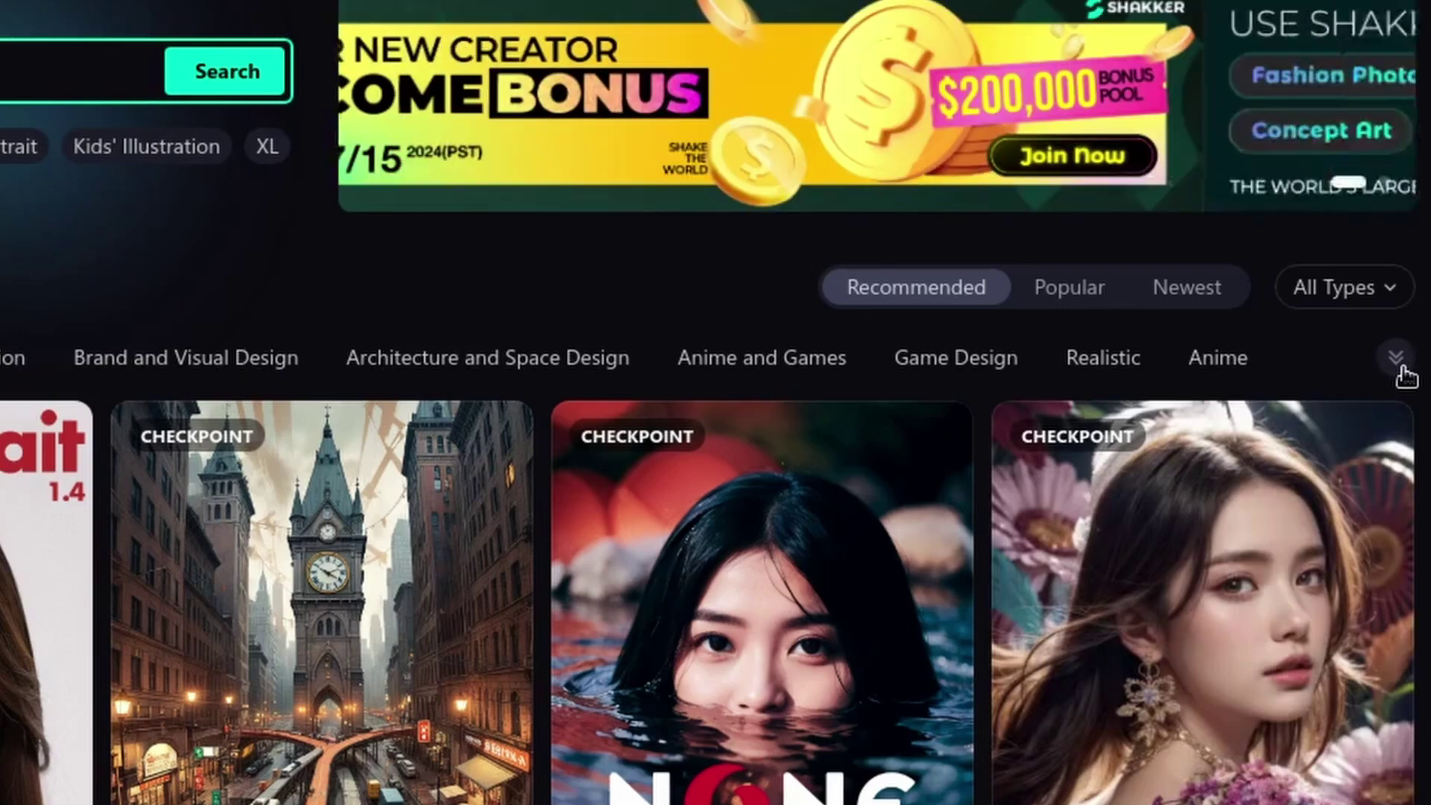
Expand the extra model category rows, then collapse them again.
{"action": "left_click", "coordinate": [1398, 363]}
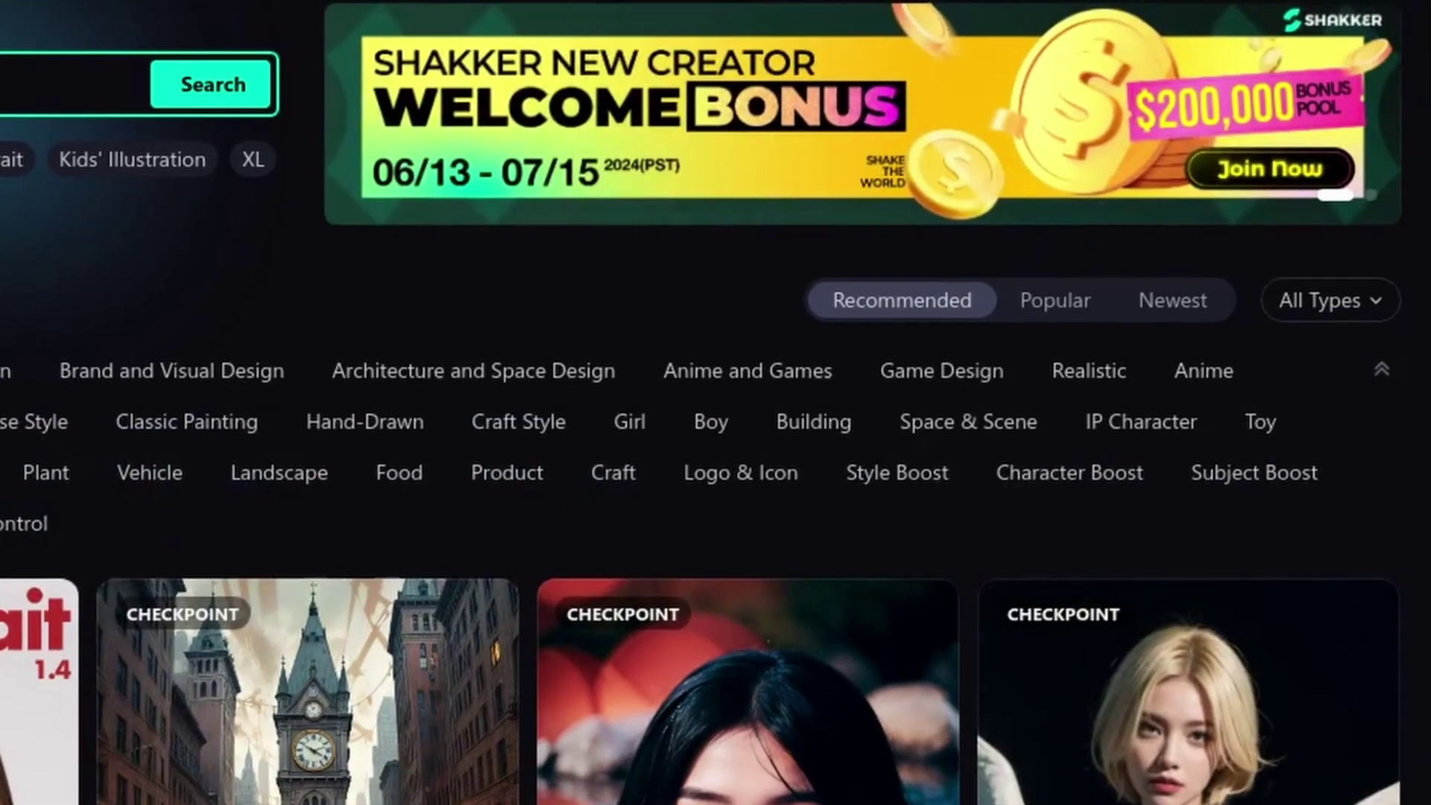
{"action": "left_click", "coordinate": [197, 356]}
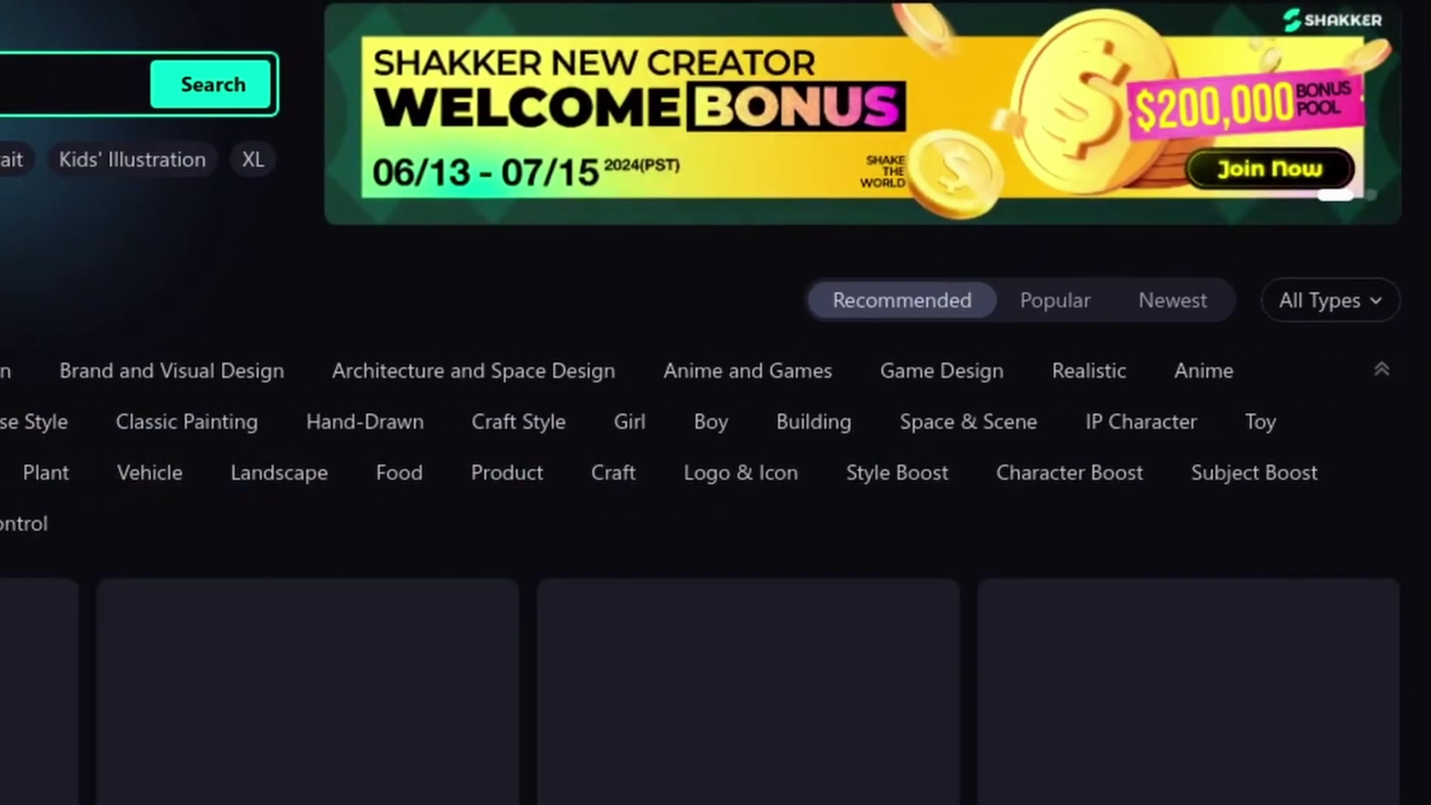
{"action": "left_click", "coordinate": [1386, 379]}
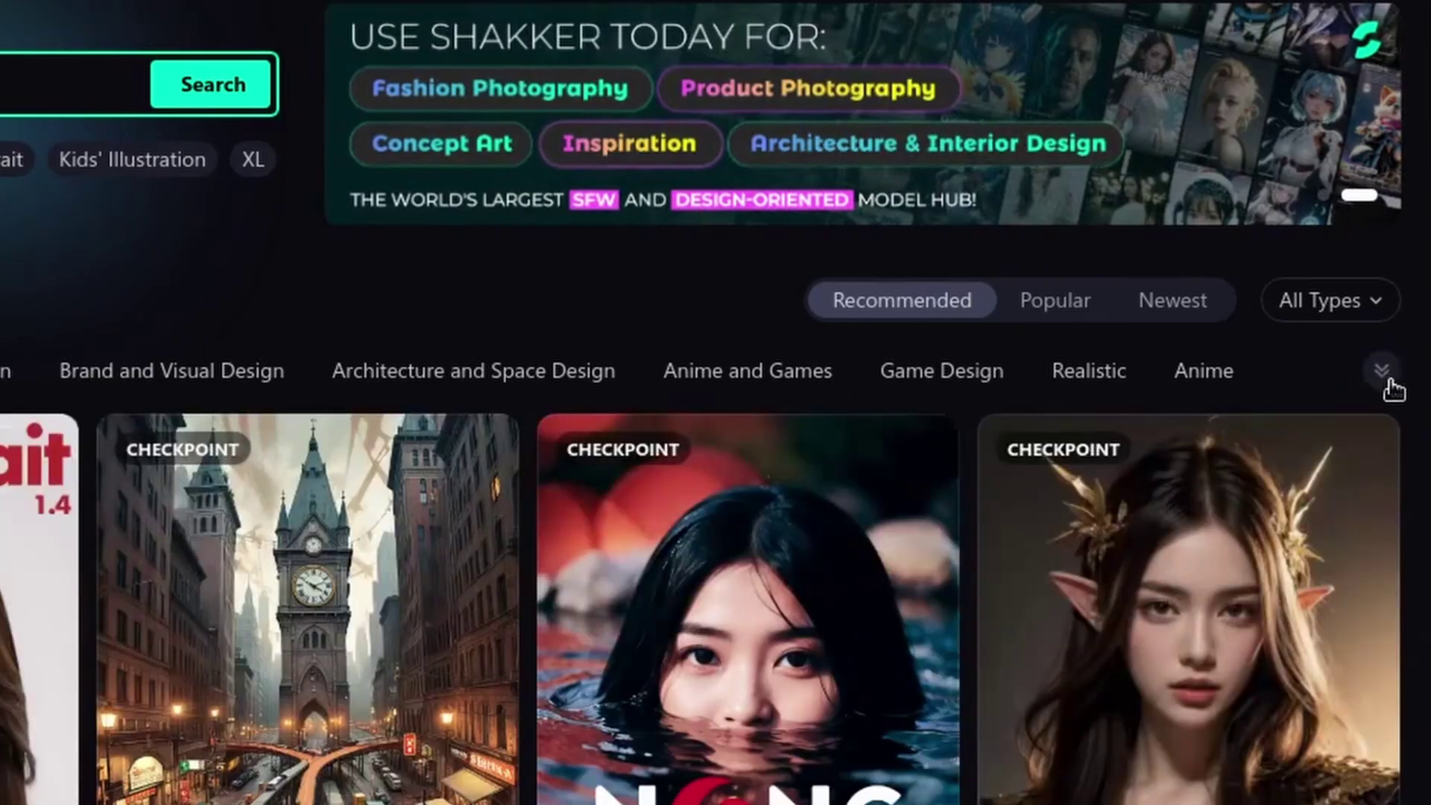
Filter the model types to CHECKPOINT with a Stable diffusion v1.5 base.
{"action": "left_click", "coordinate": [1380, 304]}
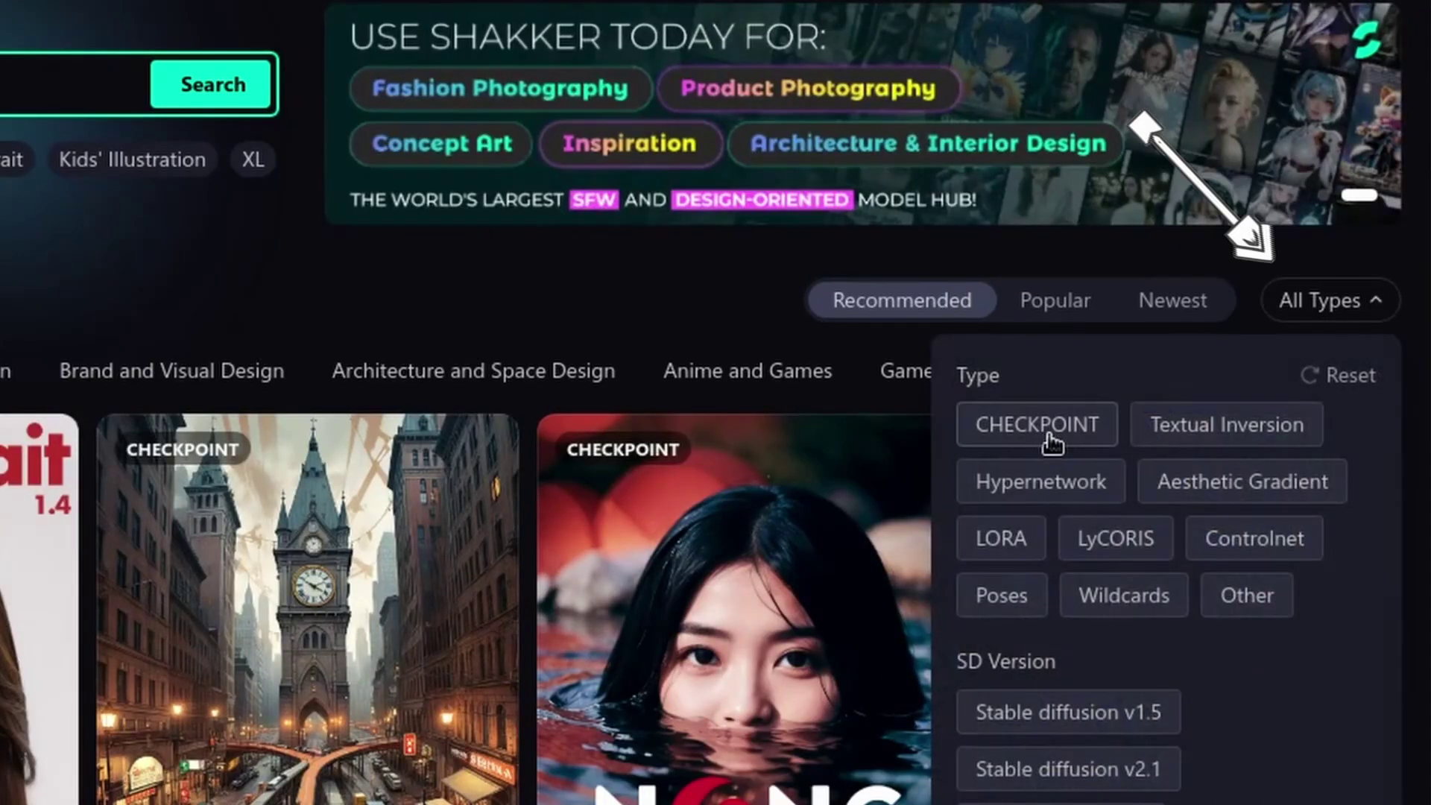
{"action": "left_click", "coordinate": [1052, 443]}
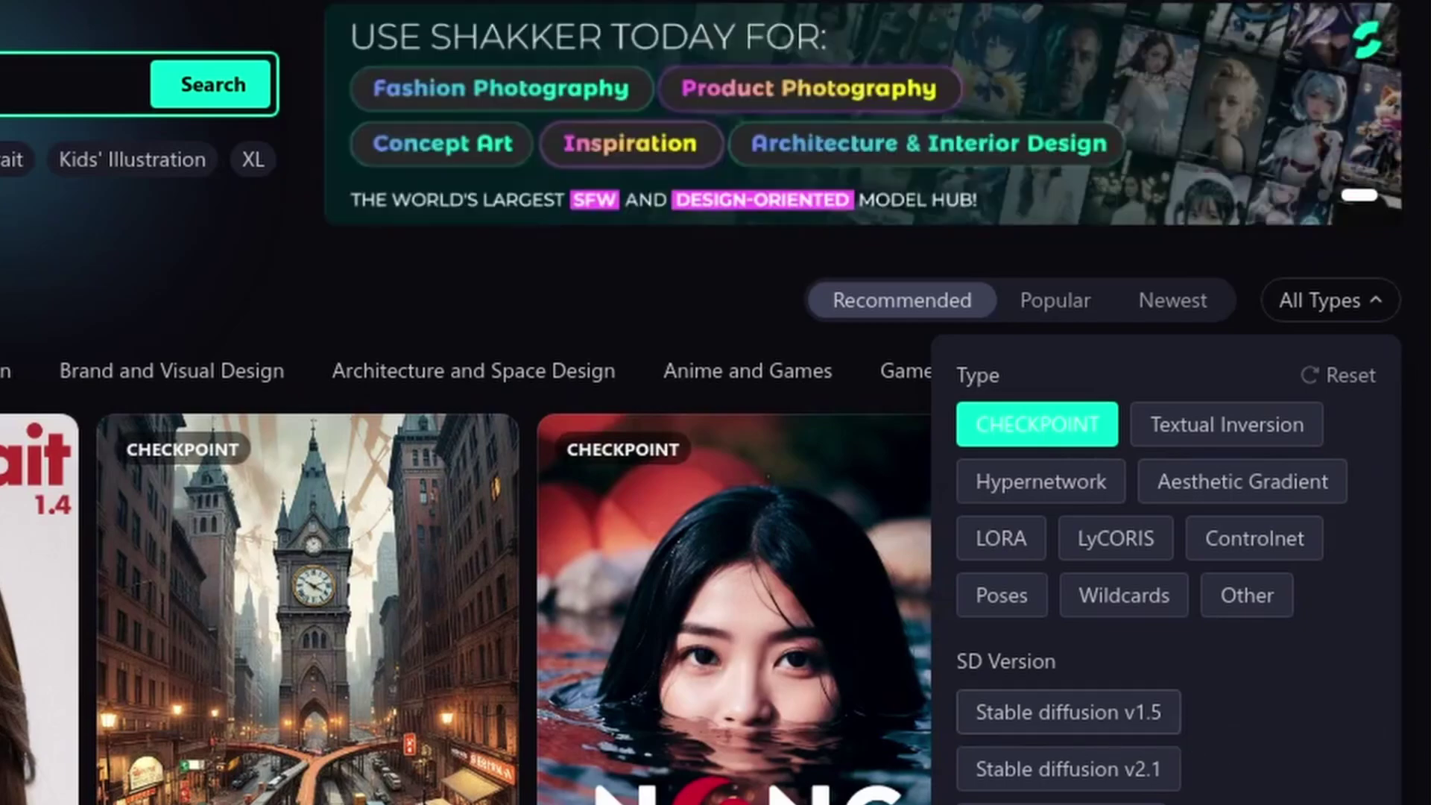
{"action": "scroll", "coordinate": [1277, 661], "scroll_direction": "down", "scroll_amount": 6}
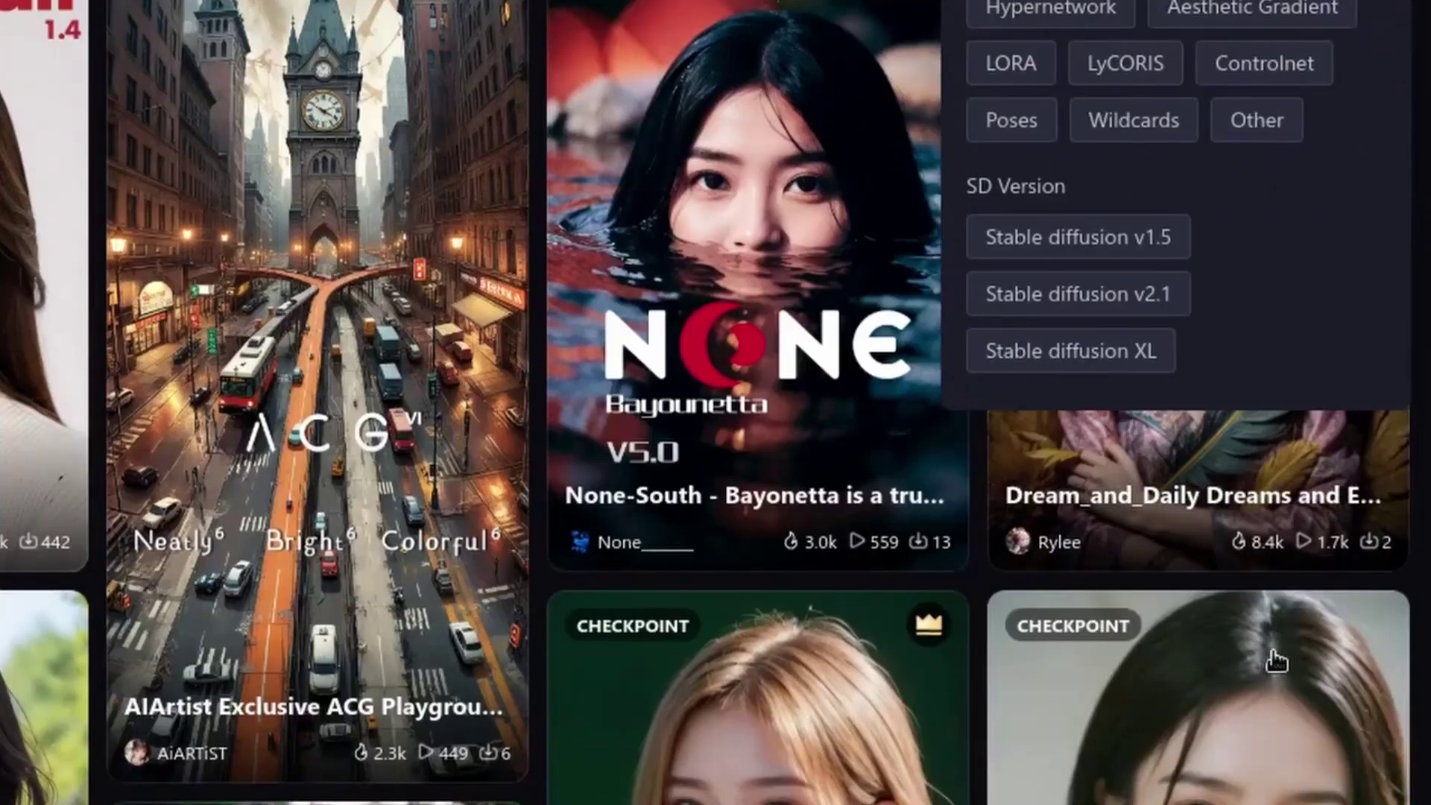
{"action": "scroll", "coordinate": [1277, 661], "scroll_direction": "up", "scroll_amount": 5}
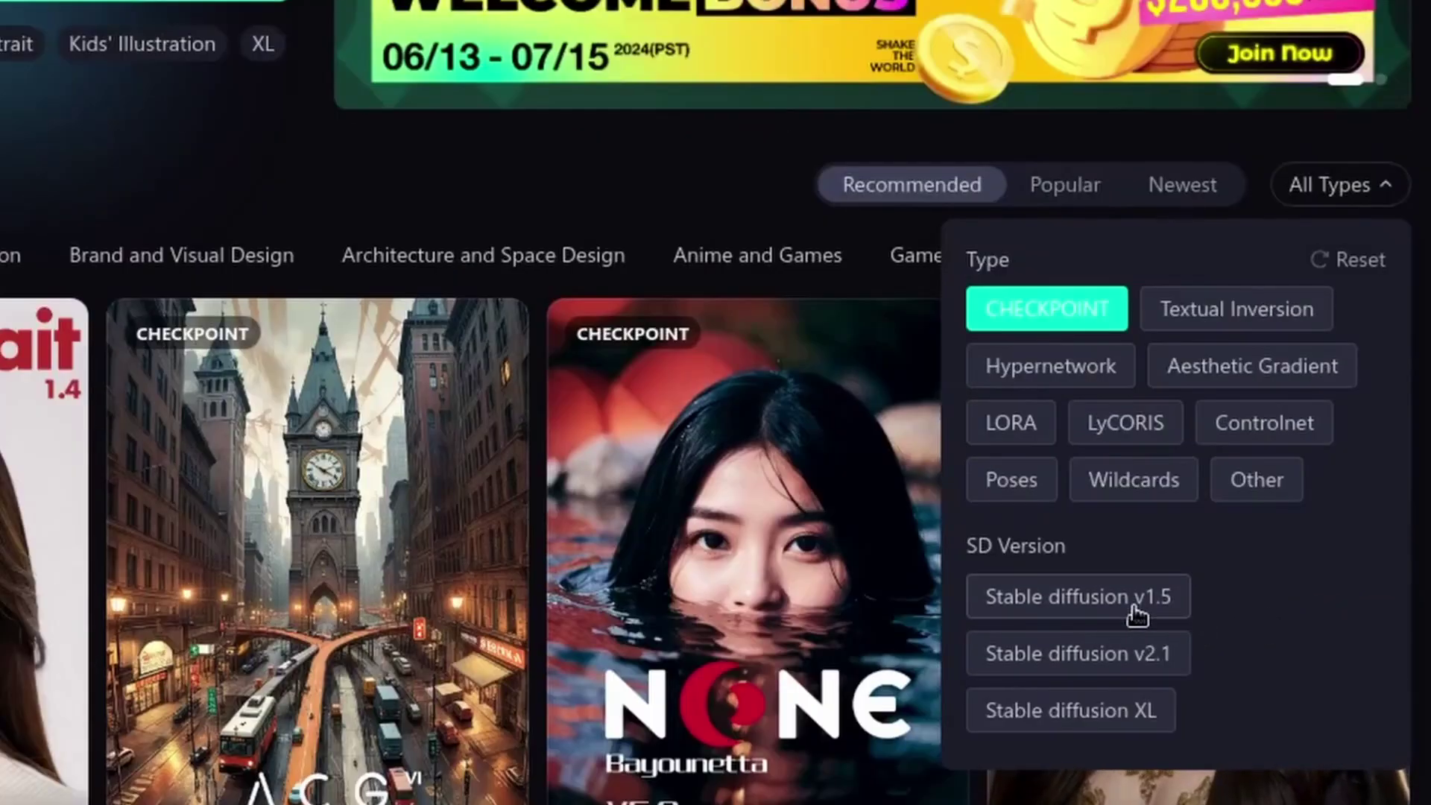
{"action": "left_click", "coordinate": [1137, 612]}
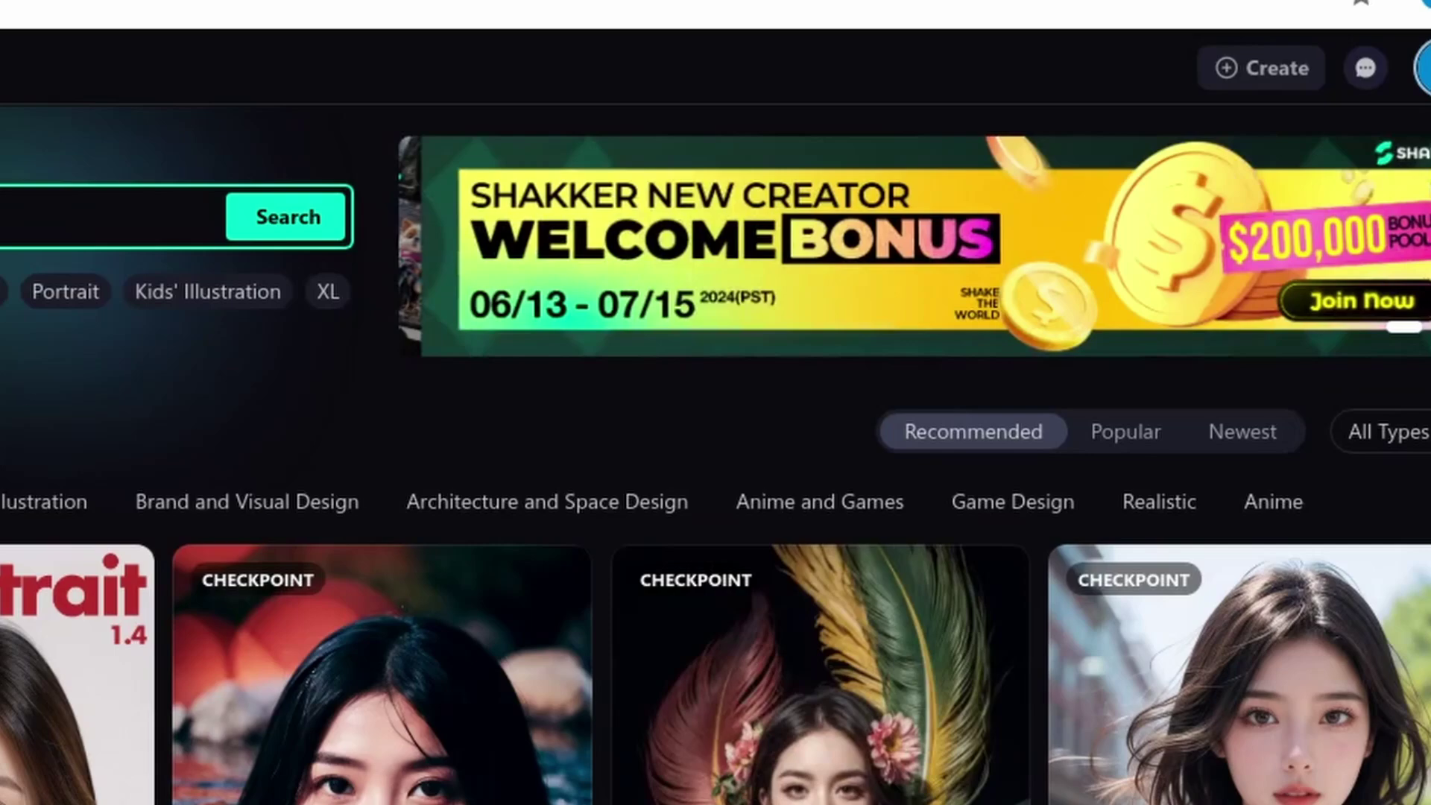
Check the Membership plans, return to the model hub, and open the AWportrait card.
{"action": "mouse_move", "coordinate": [1245, 78]}
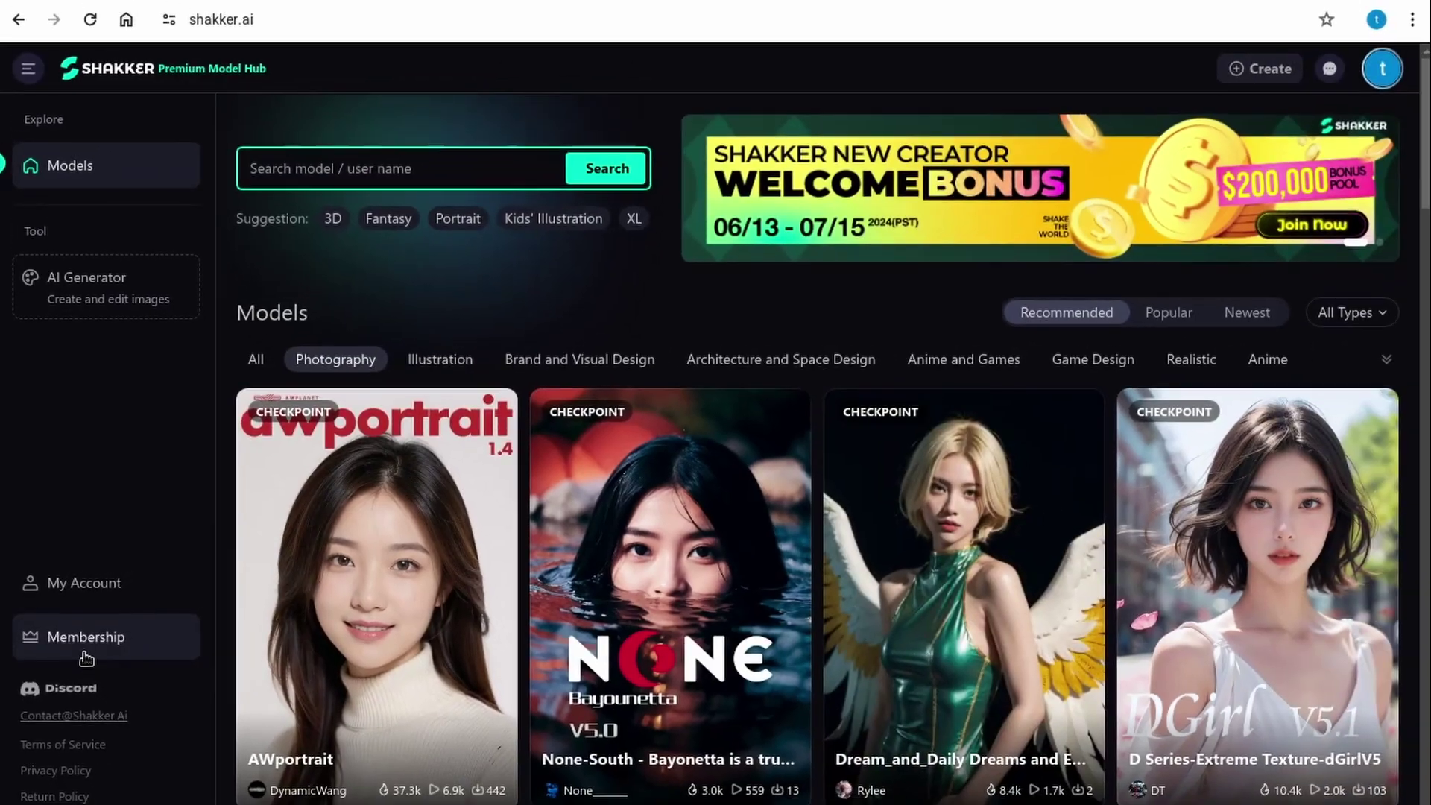
{"action": "left_click", "coordinate": [87, 638]}
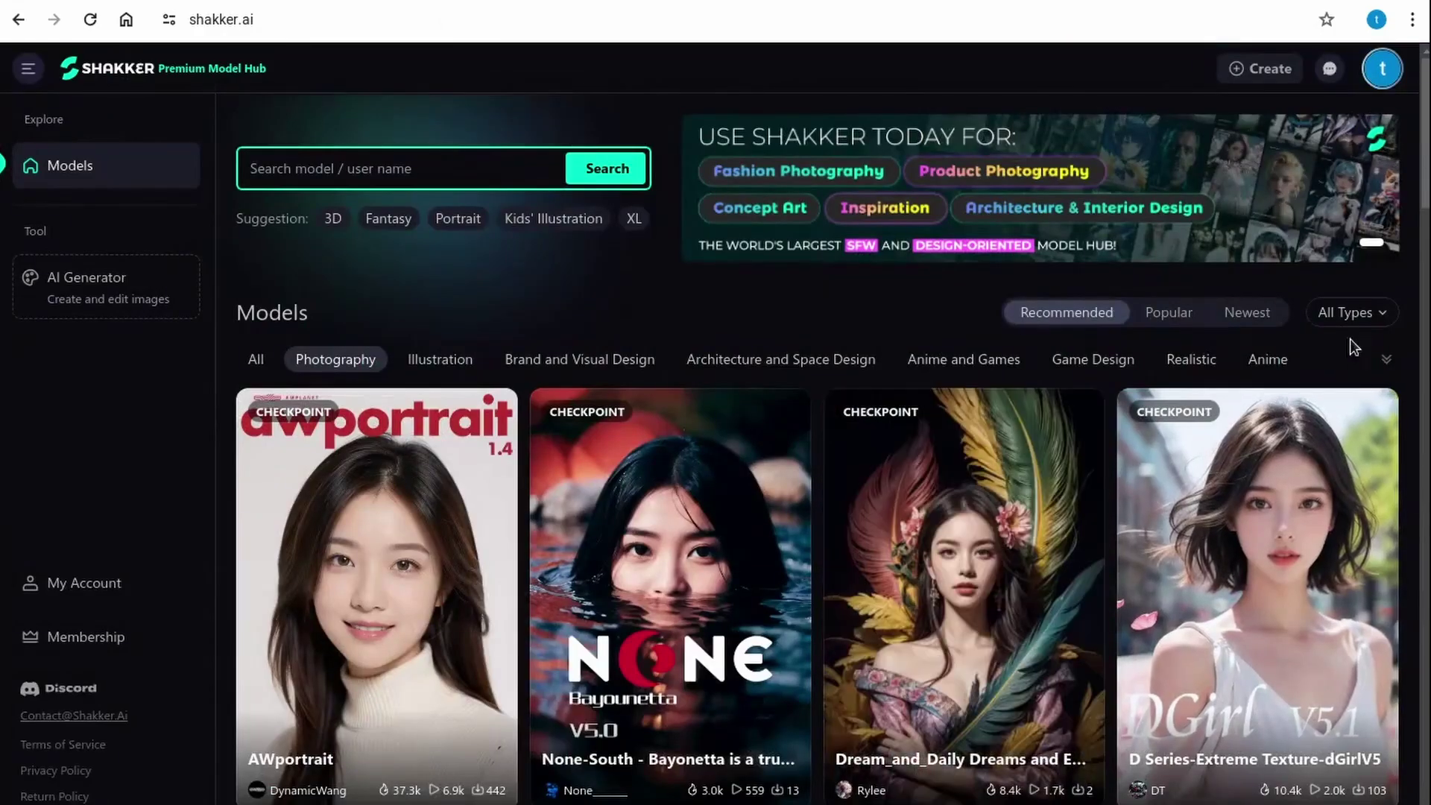
{"action": "left_click", "coordinate": [1350, 312]}
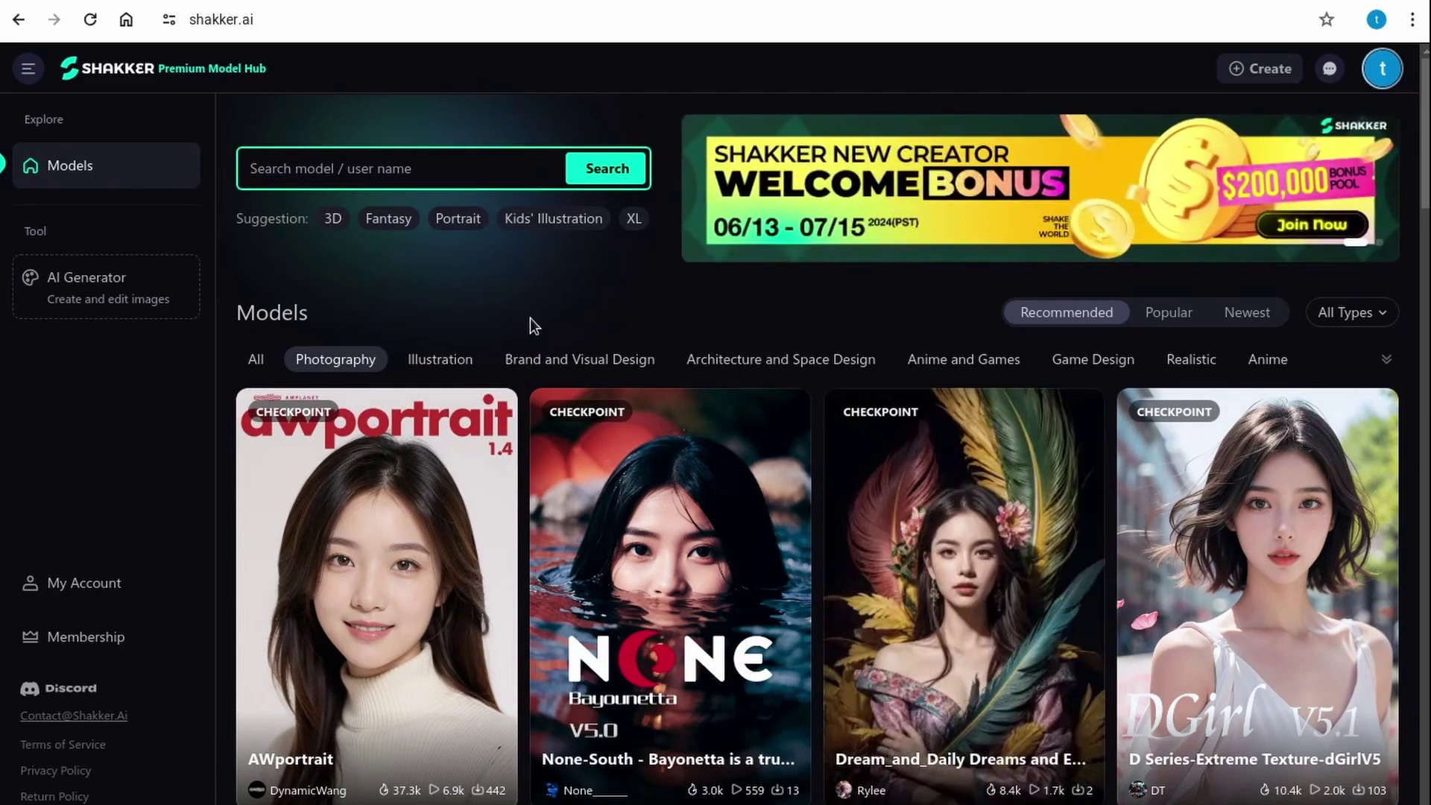
{"action": "left_click", "coordinate": [370, 541]}
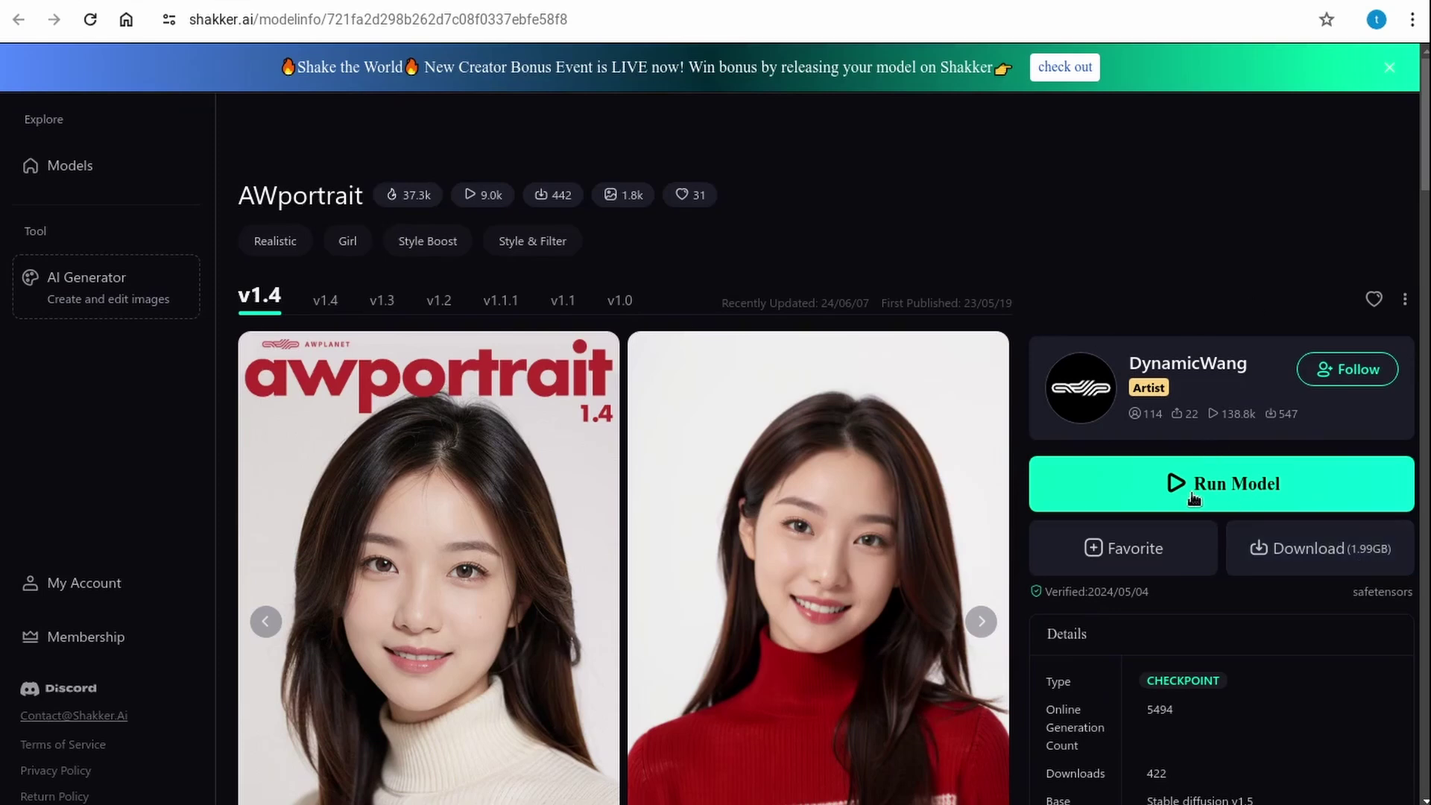
Run AWportrait in the image generator and close the example gallery.
{"action": "left_click", "coordinate": [1260, 498]}
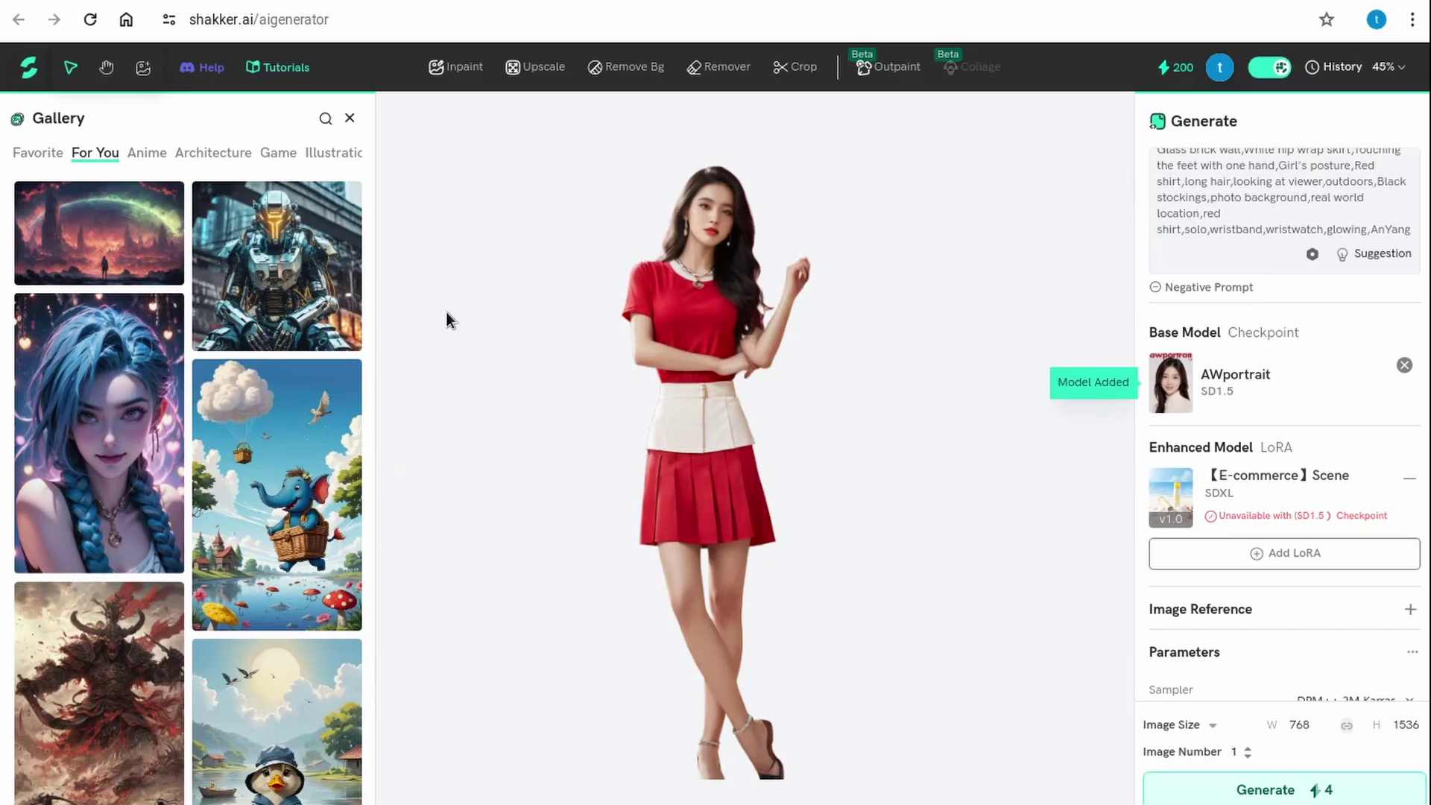
{"action": "mouse_move", "coordinate": [627, 354]}
{"action": "left_click", "coordinate": [349, 118]}
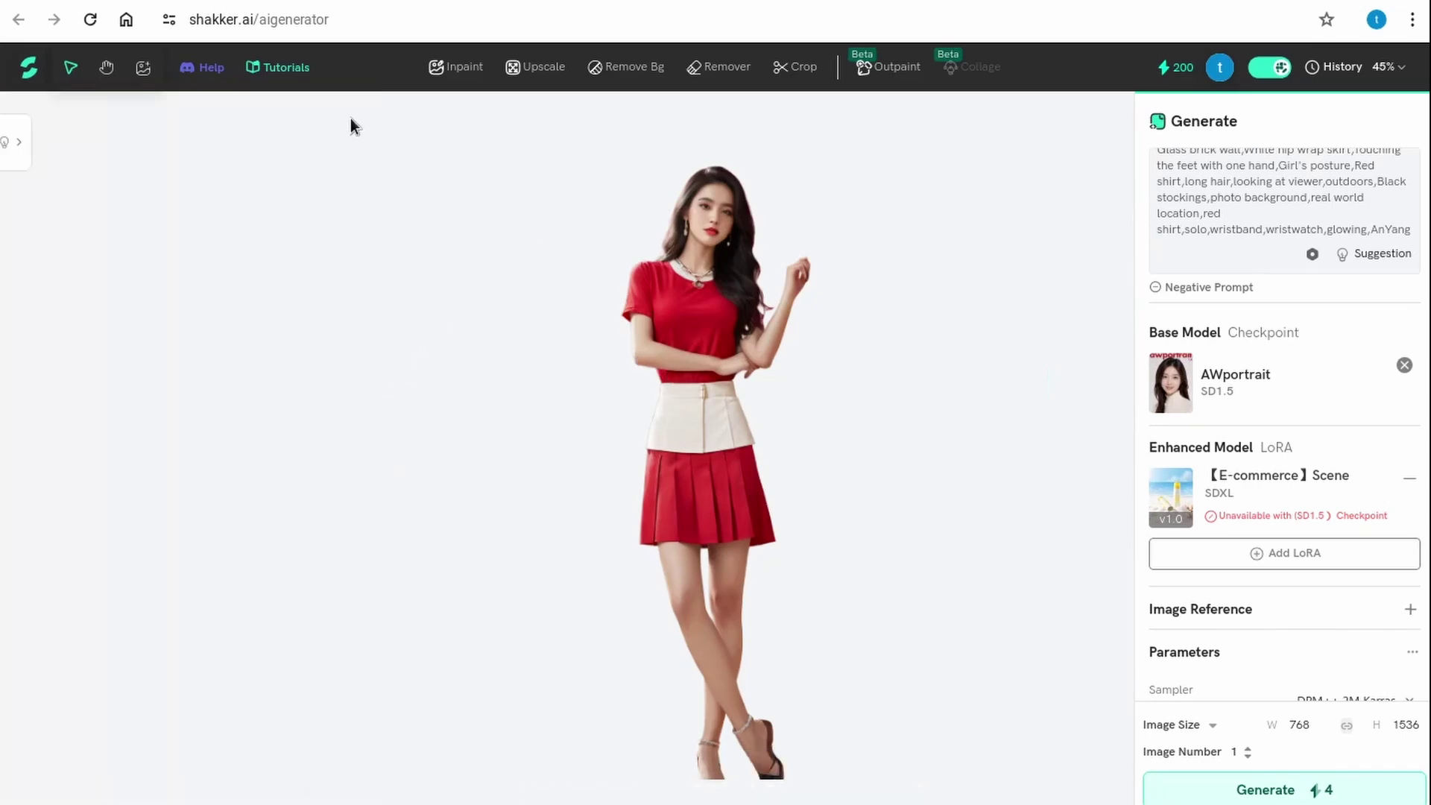
Select all the old prompt text and delete it.
{"action": "left_click", "coordinate": [1307, 198]}
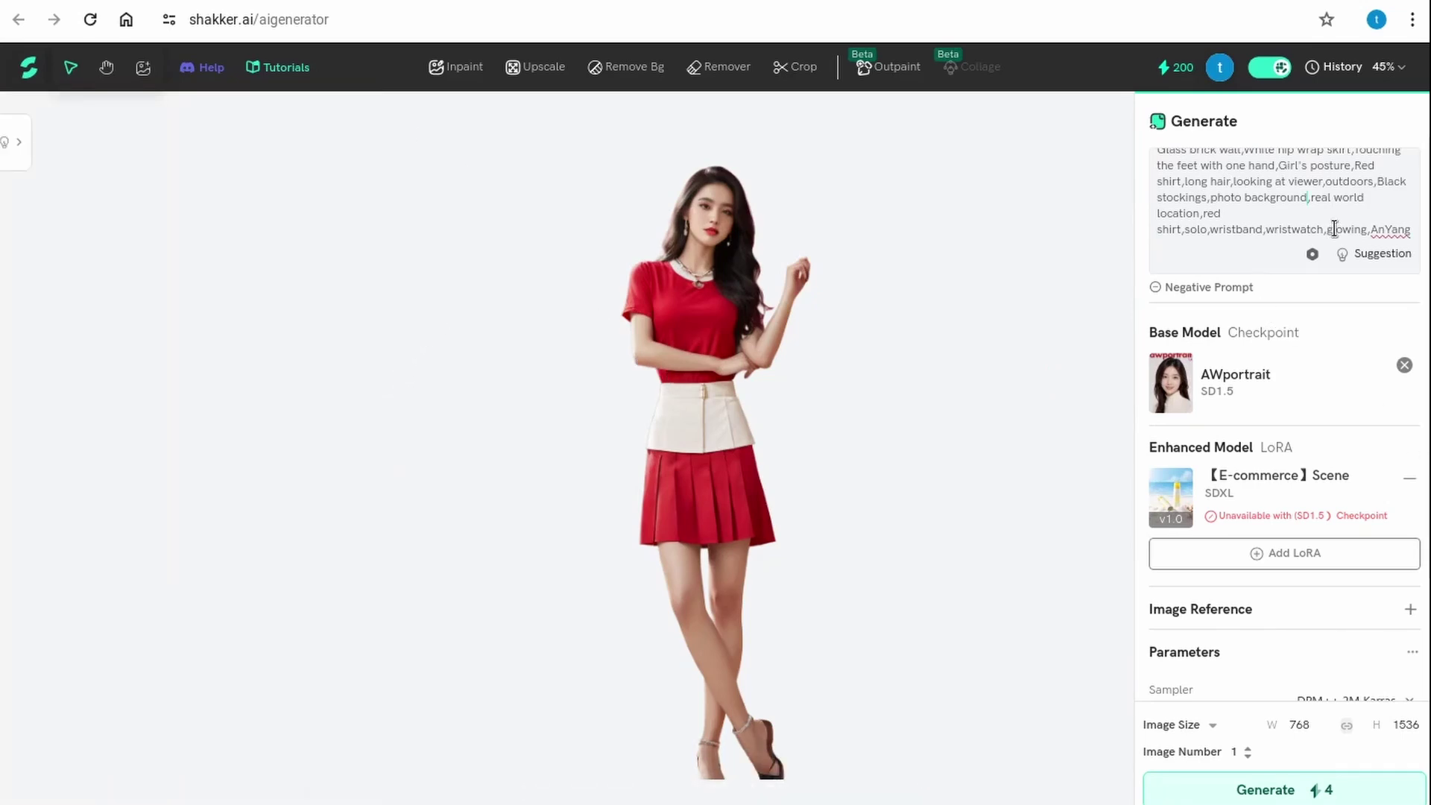
{"action": "key", "text": "ctrl+a"}
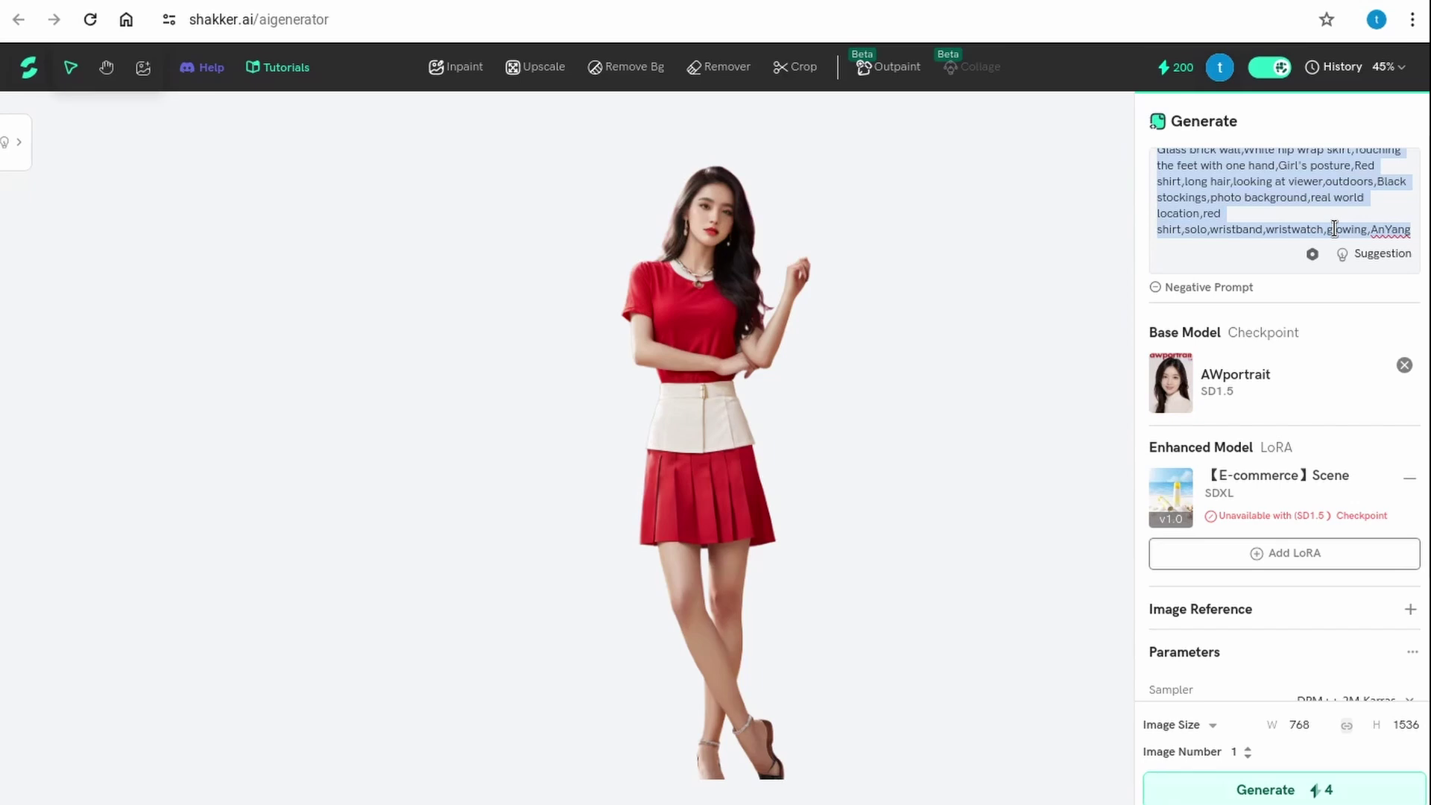
{"action": "key", "text": "BackSpace"}
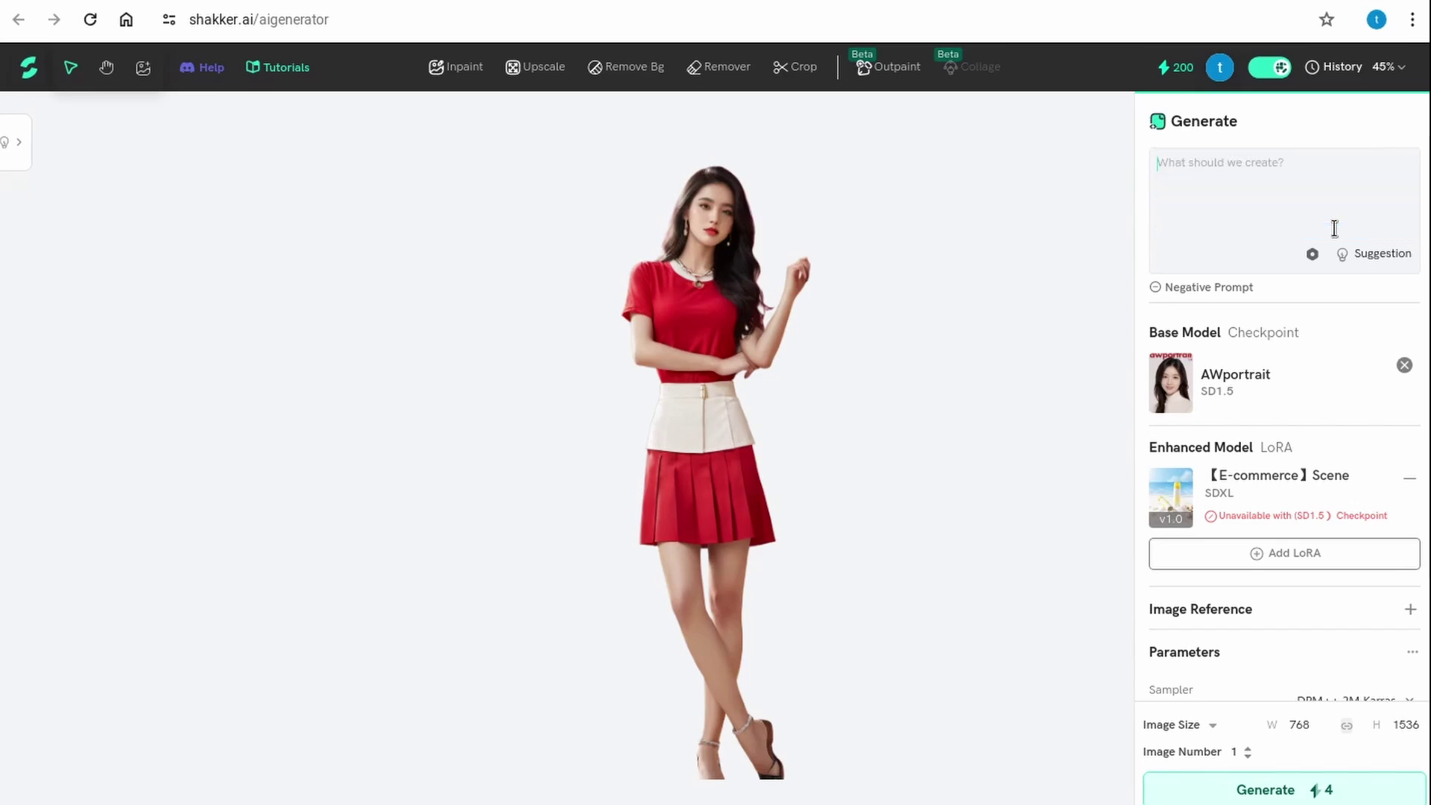
Reload AWportrait into the generator and remove the incompatible 【E-commerce】Scene LoRA.
{"action": "left_click", "coordinate": [1207, 289]}
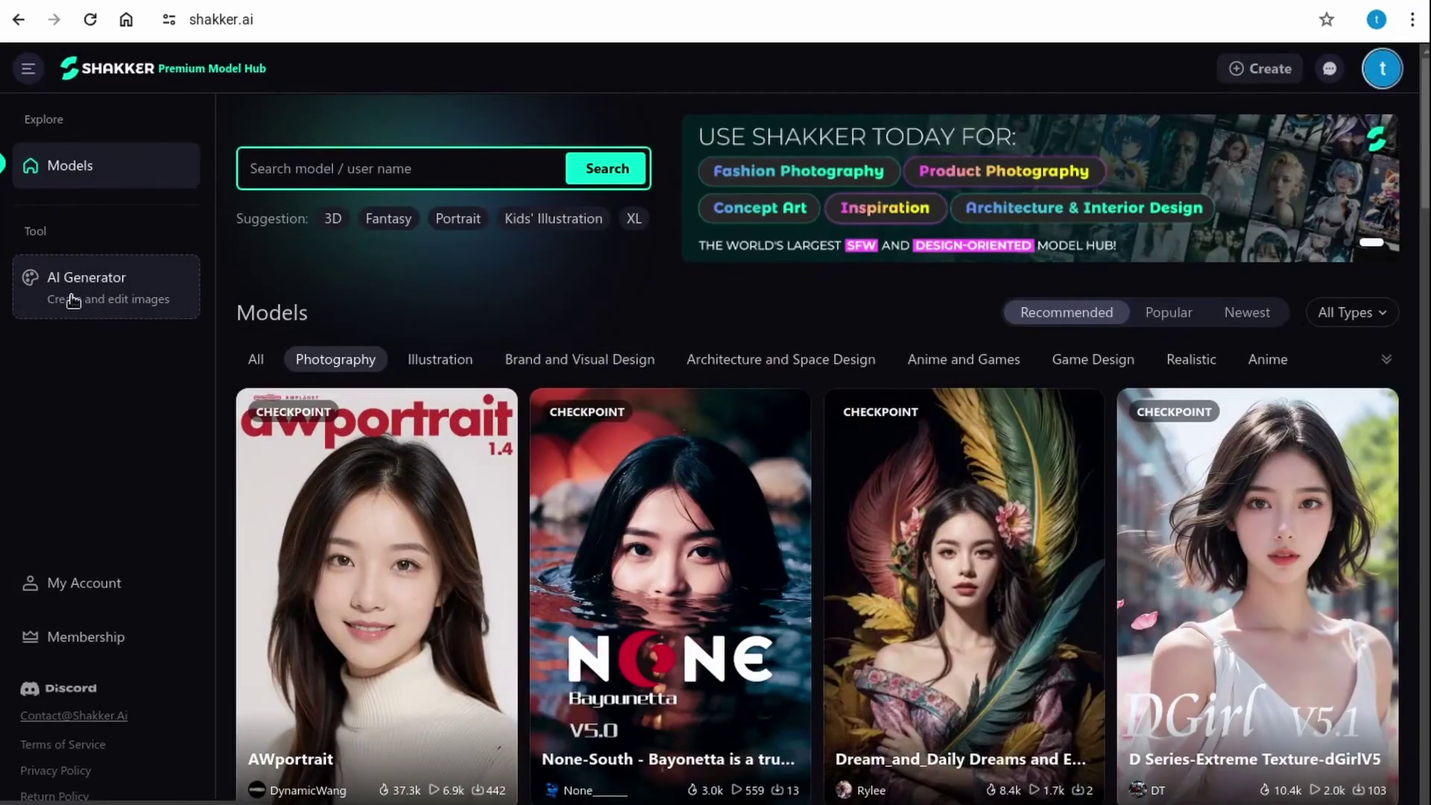
{"action": "left_click", "coordinate": [119, 306]}
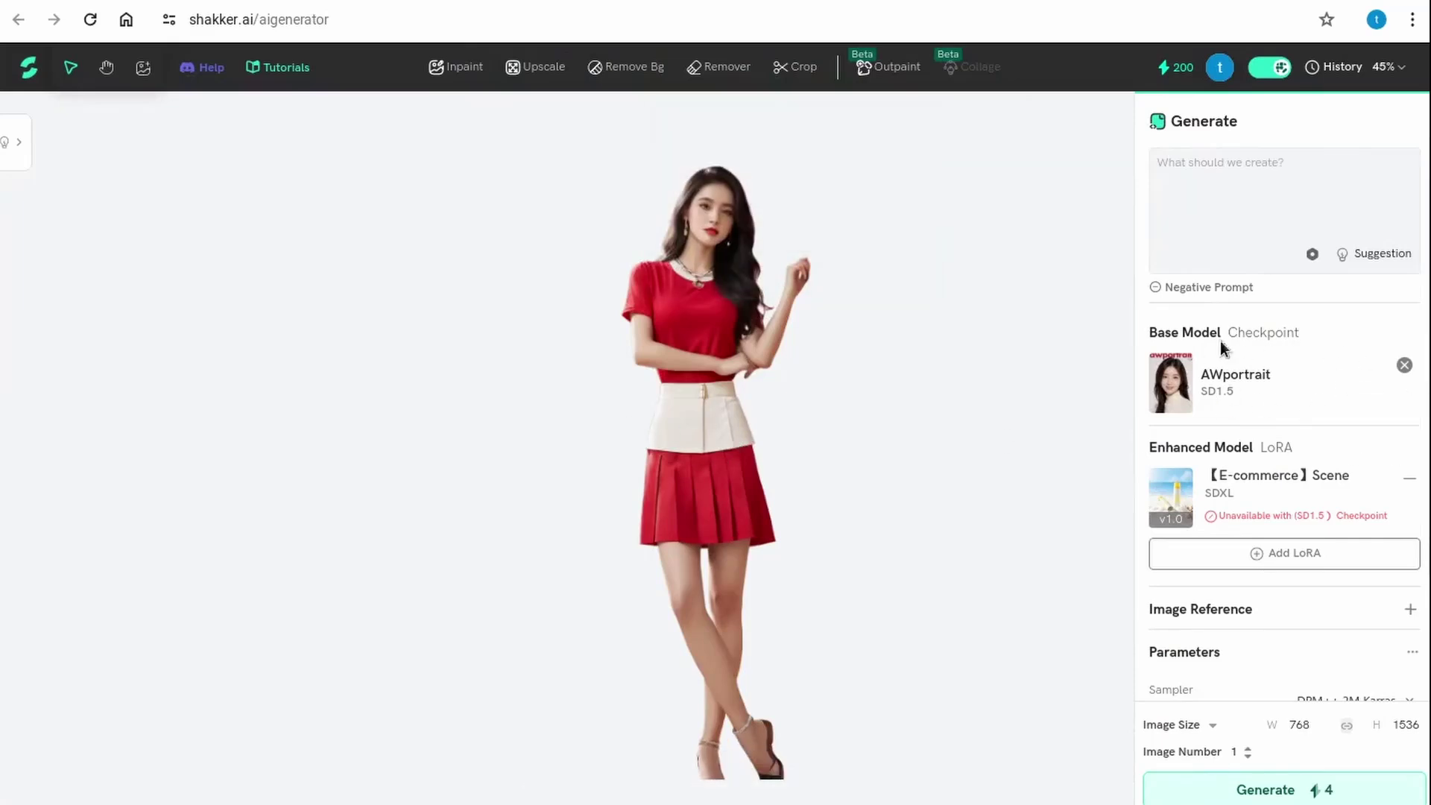
{"action": "left_click", "coordinate": [1234, 374]}
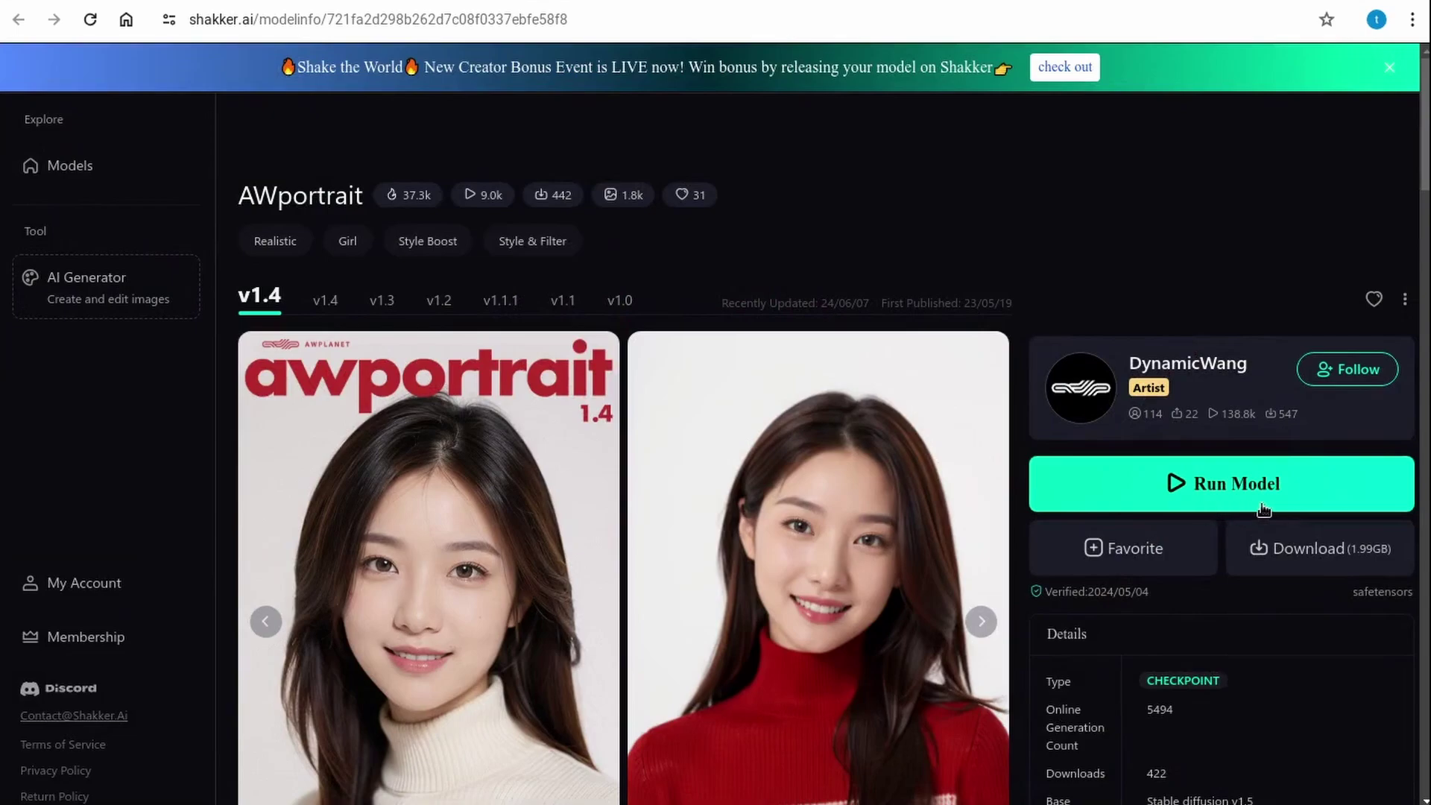
{"action": "left_click", "coordinate": [1259, 470]}
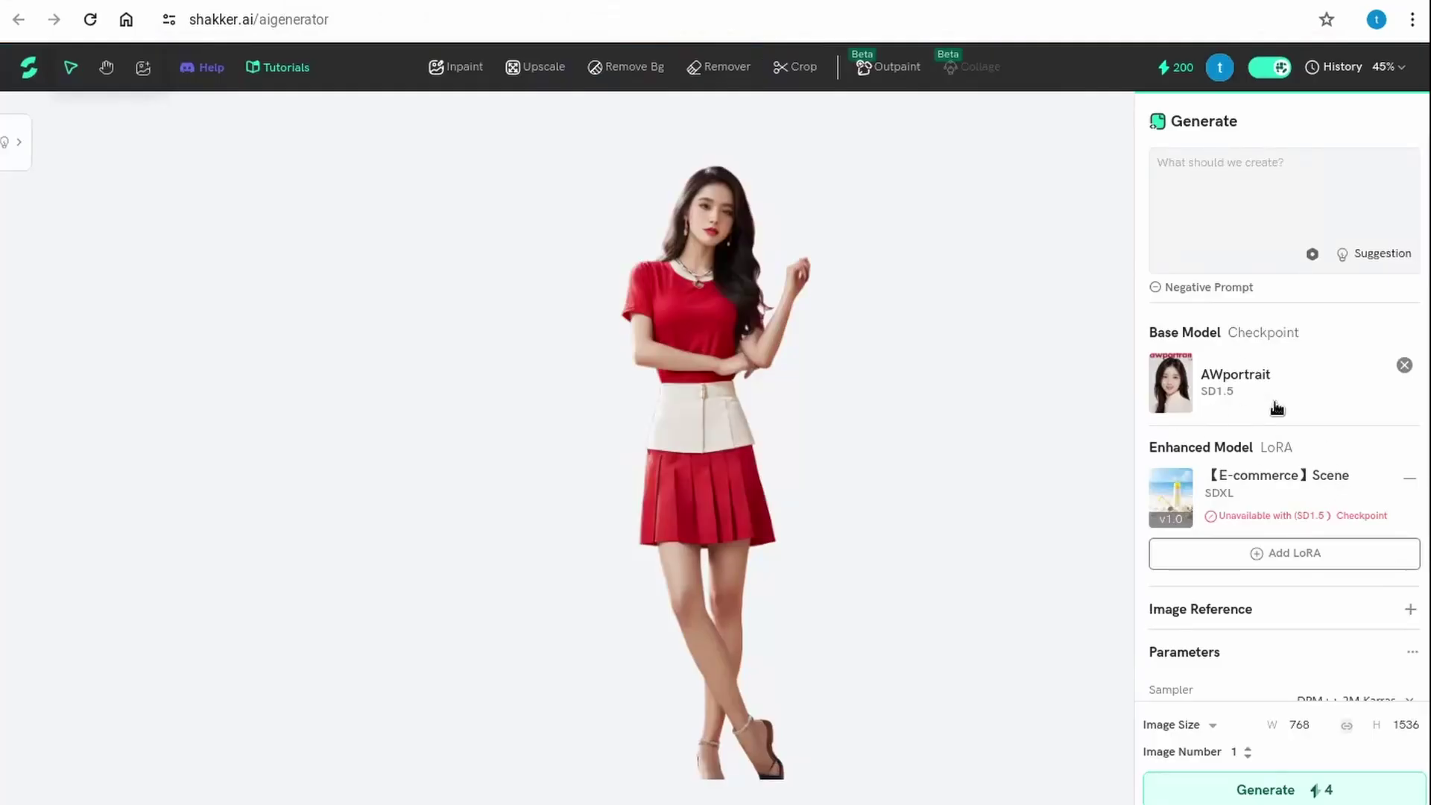
{"action": "left_click", "coordinate": [1408, 478]}
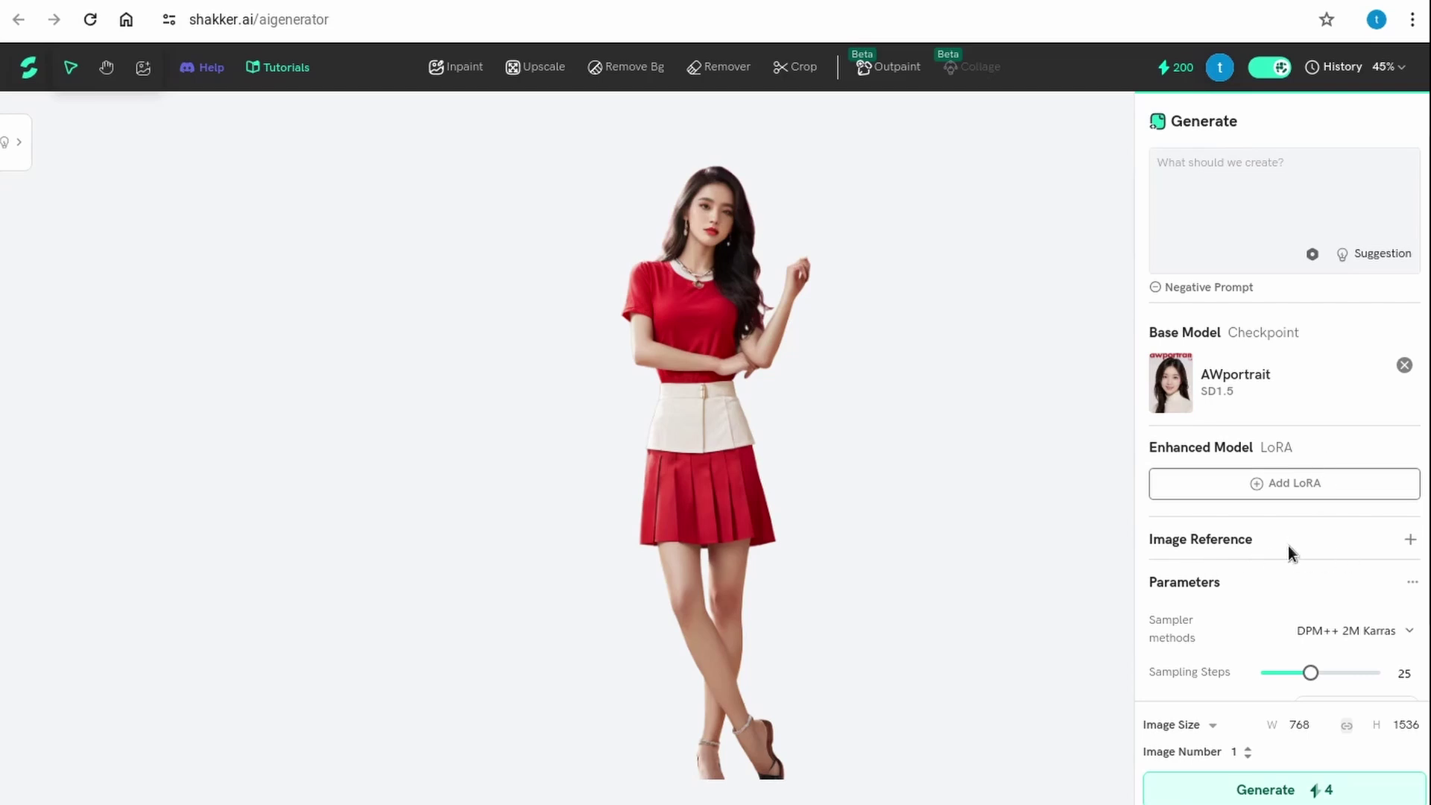
Try out image width and height values of 768 and 1024.
{"action": "scroll", "coordinate": [1281, 417], "scroll_direction": "down", "scroll_amount": 1}
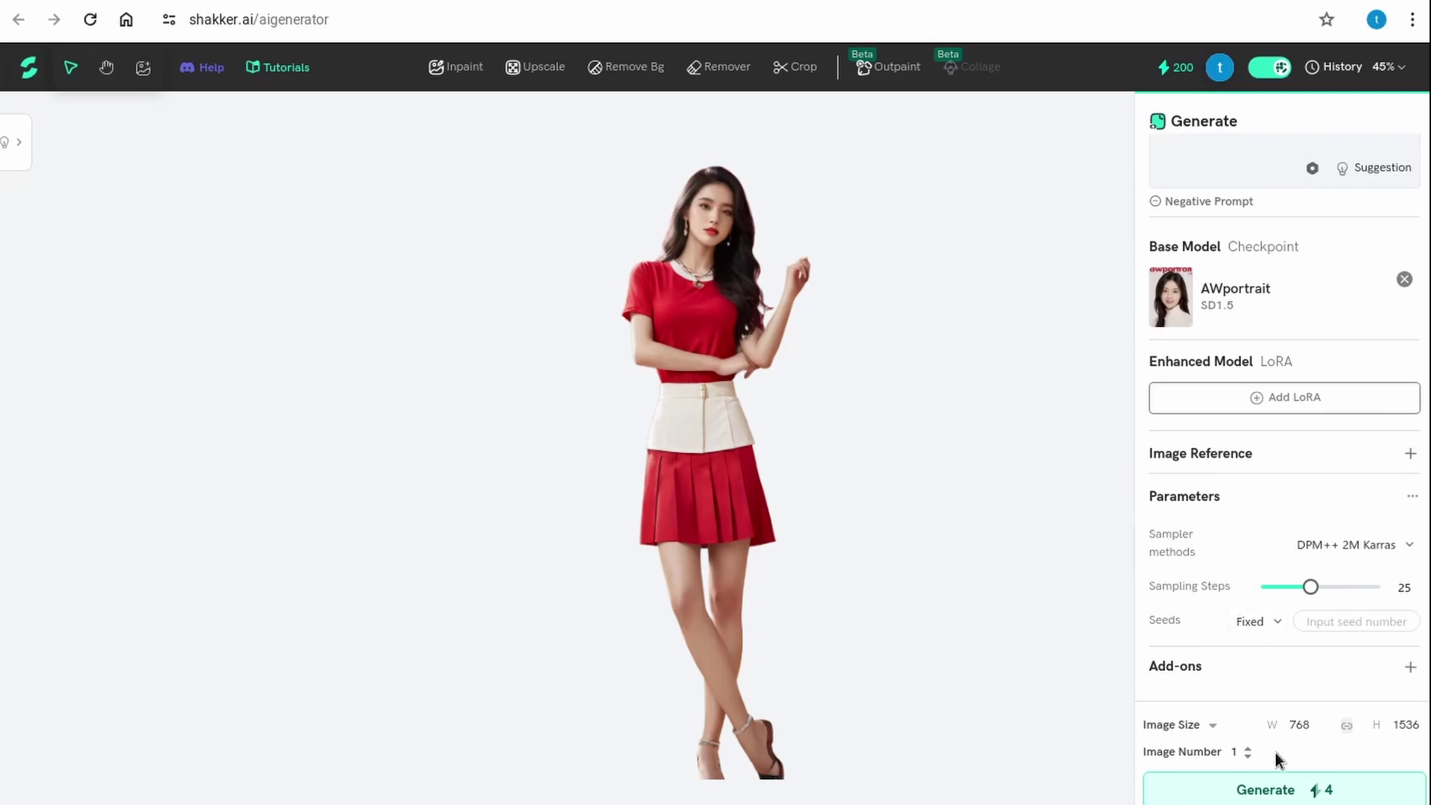
{"action": "double_click", "coordinate": [1301, 724]}
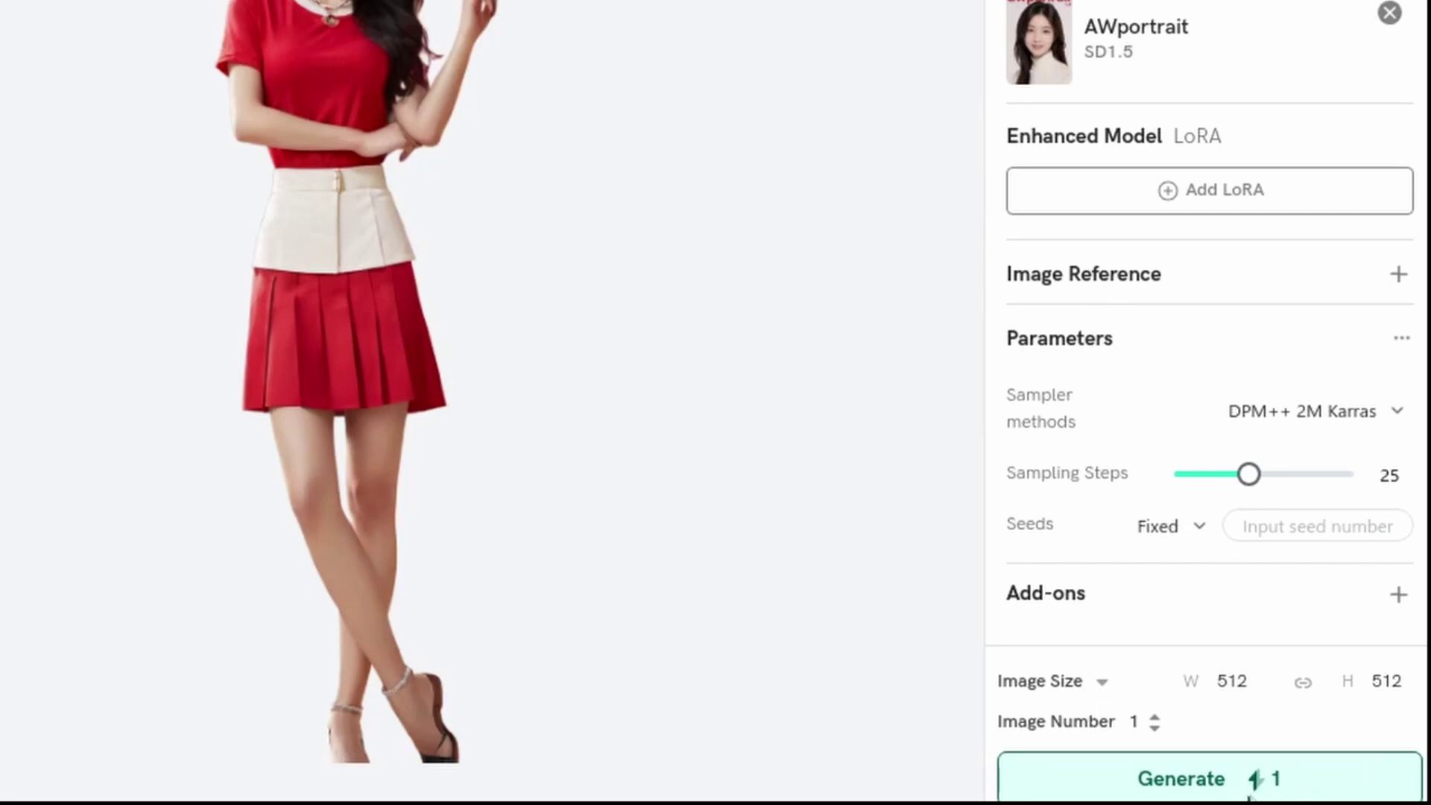
{"action": "double_click", "coordinate": [1385, 680]}
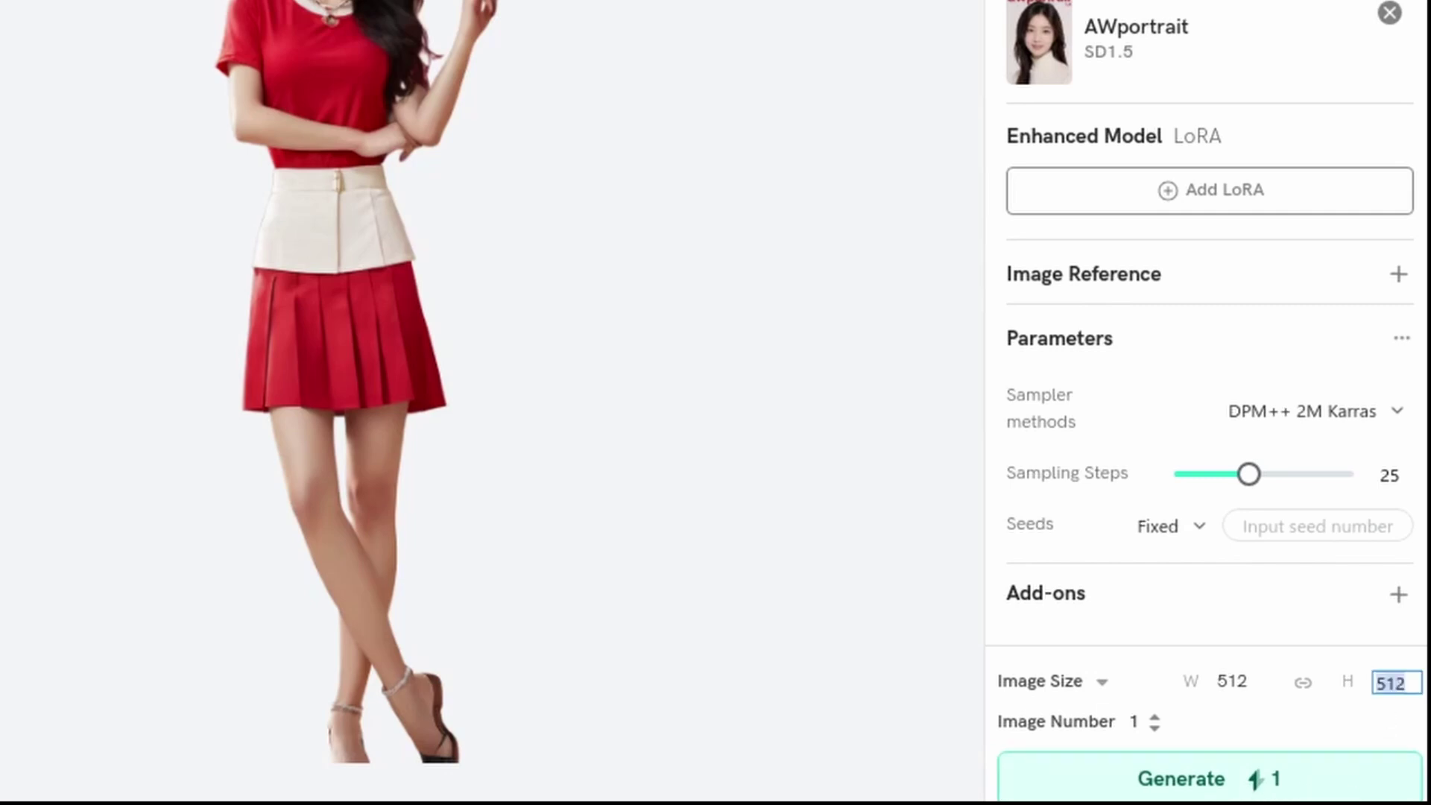
{"action": "type", "text": "768"}
{"action": "double_click", "coordinate": [1234, 685]}
{"action": "type", "text": "768"}
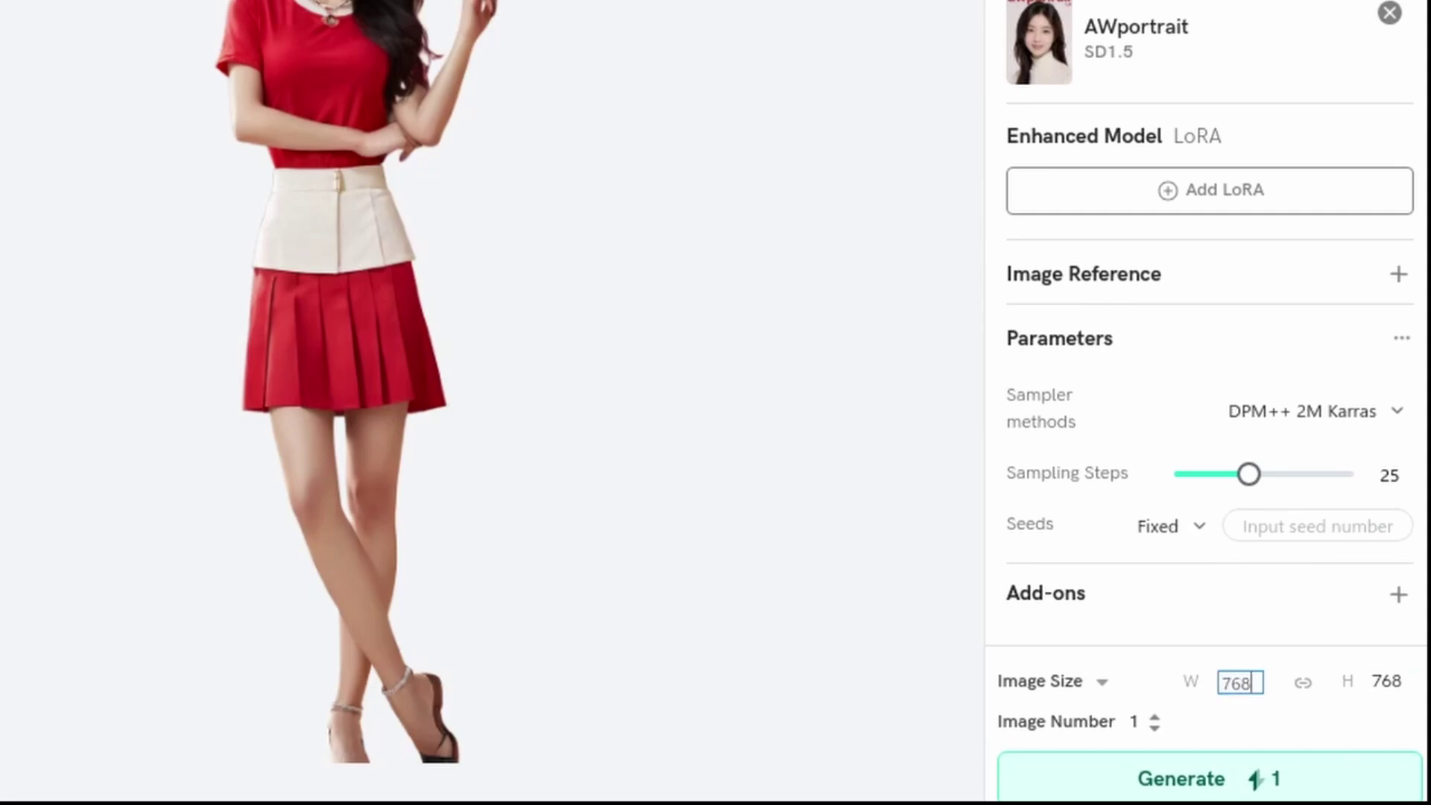
{"action": "left_click", "coordinate": [1335, 731]}
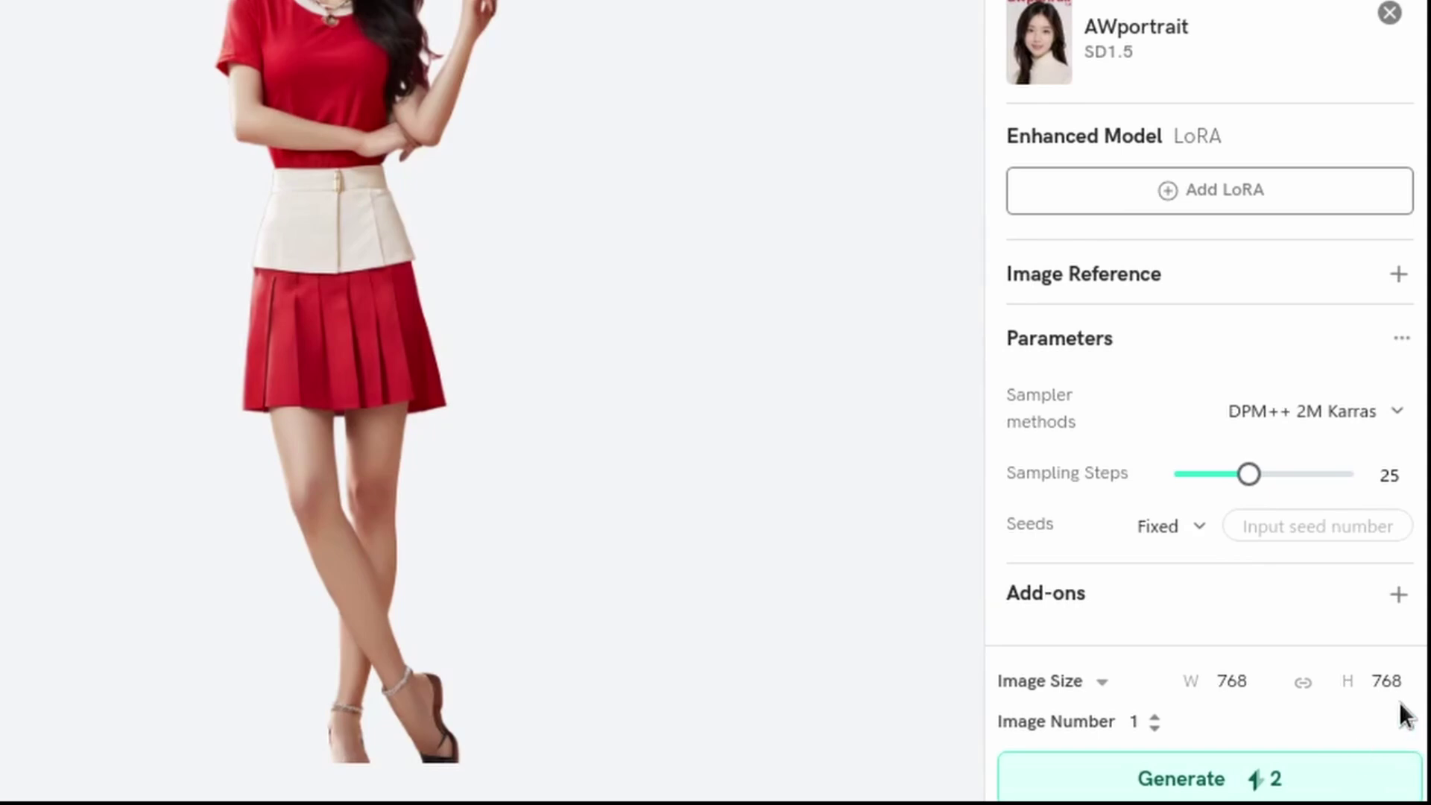
{"action": "type", "text": "1024"}
{"action": "left_click", "coordinate": [1397, 697]}
Settle the size at 512×768 and paste the prompt beginning '1girl, architecture, bangle, bead bracelet'.
{"action": "double_click", "coordinate": [1398, 698]}
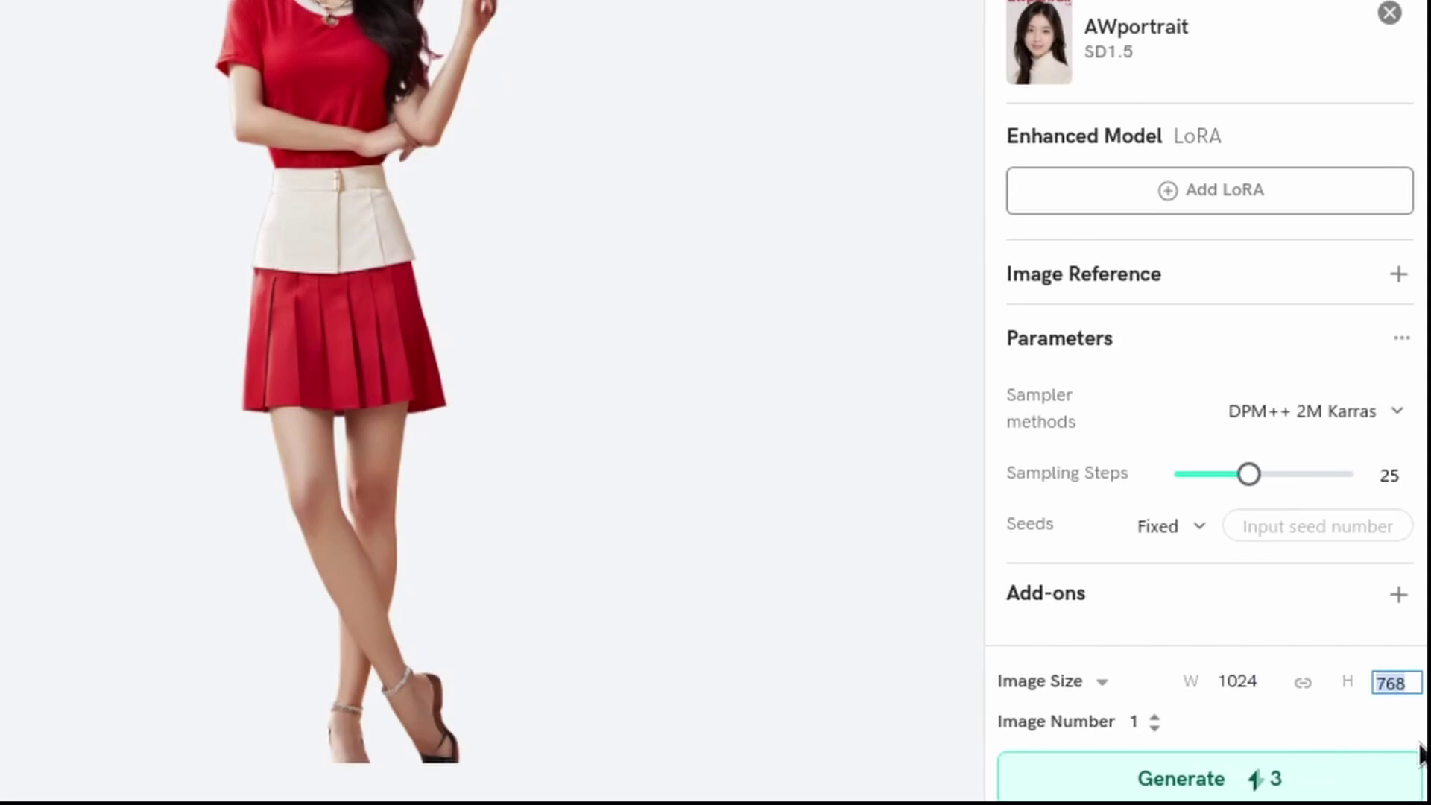
{"action": "type", "text": "1024"}
{"action": "left_click", "coordinate": [1321, 736]}
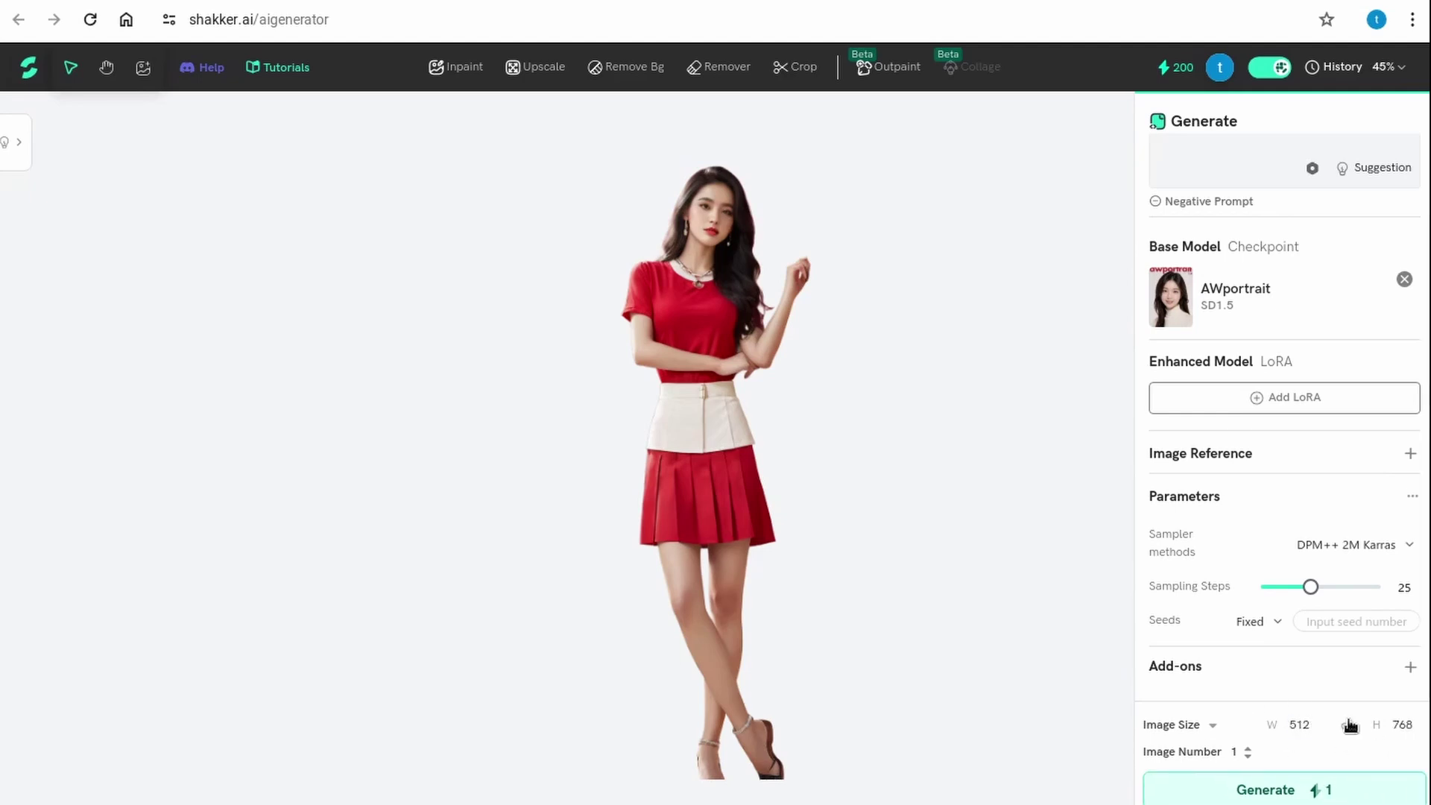
{"action": "left_click", "coordinate": [1236, 189]}
{"action": "key", "text": "ctrl+v"}
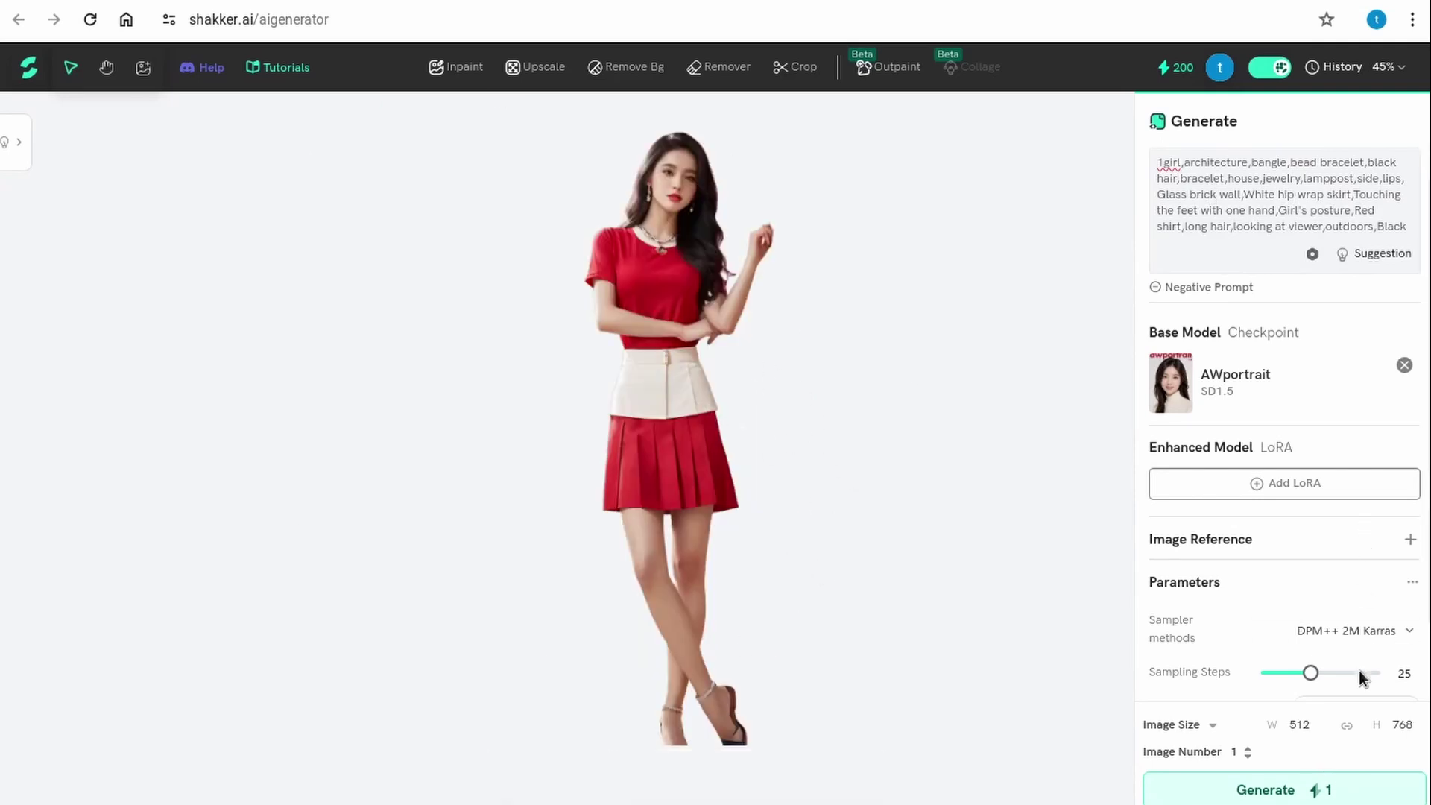
Generate the 512×768 red-shirt girl image, panning the canvas to follow its rendering.
{"action": "left_click", "coordinate": [1315, 786]}
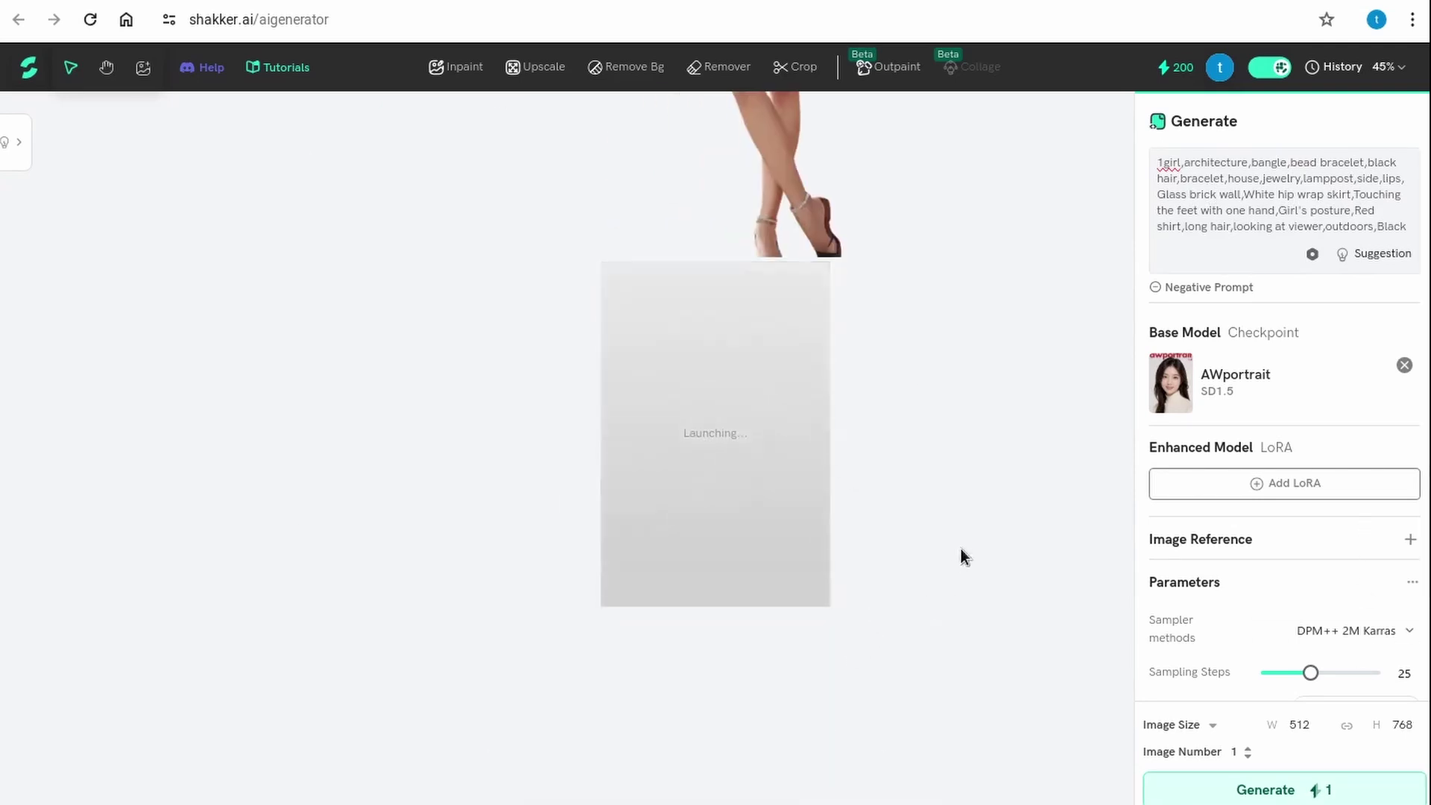
{"action": "left_click_drag", "start_coordinate": [903, 295], "coordinate": [889, 581]}
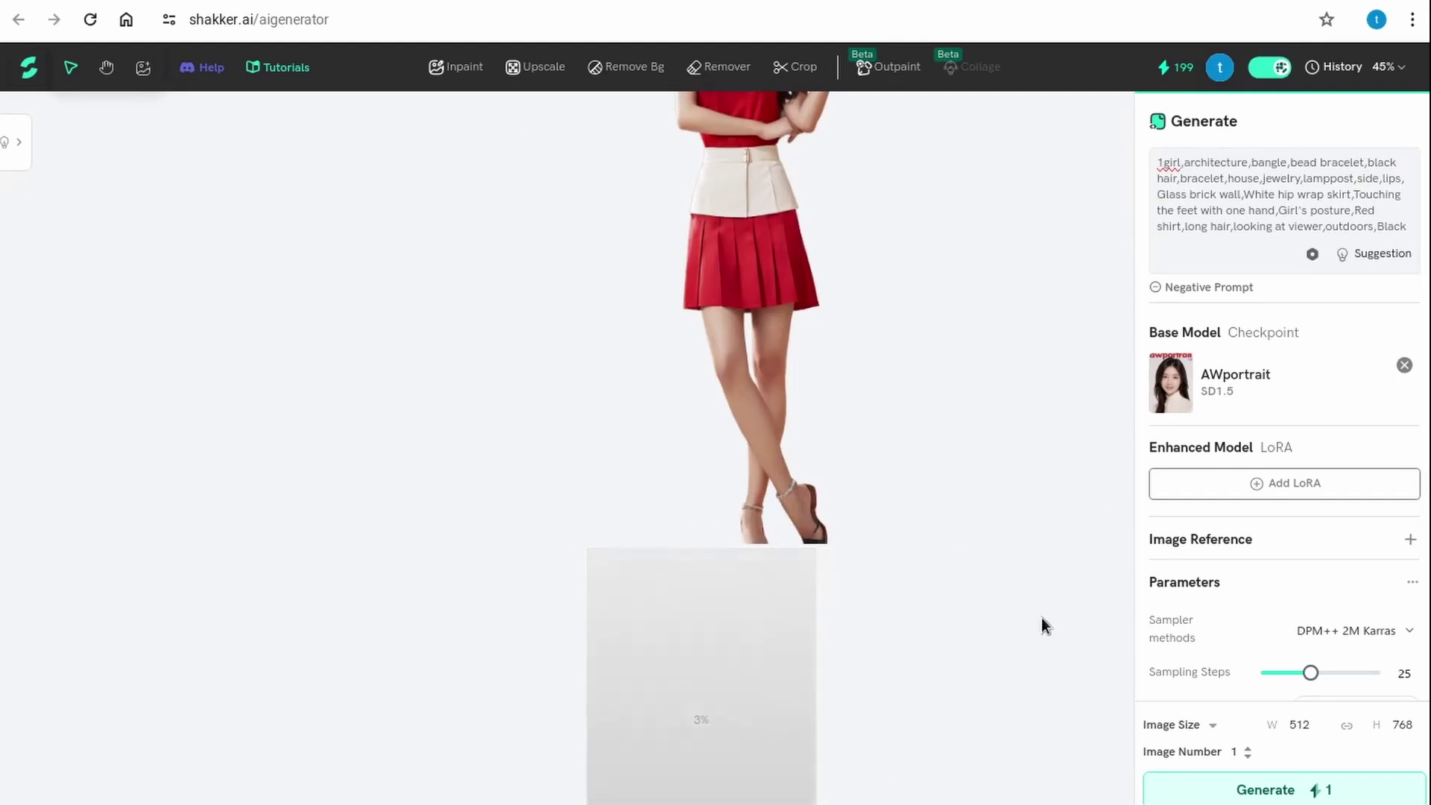
{"action": "mouse_move", "coordinate": [920, 412]}
{"action": "left_click_drag", "start_coordinate": [920, 412], "coordinate": [918, 583]}
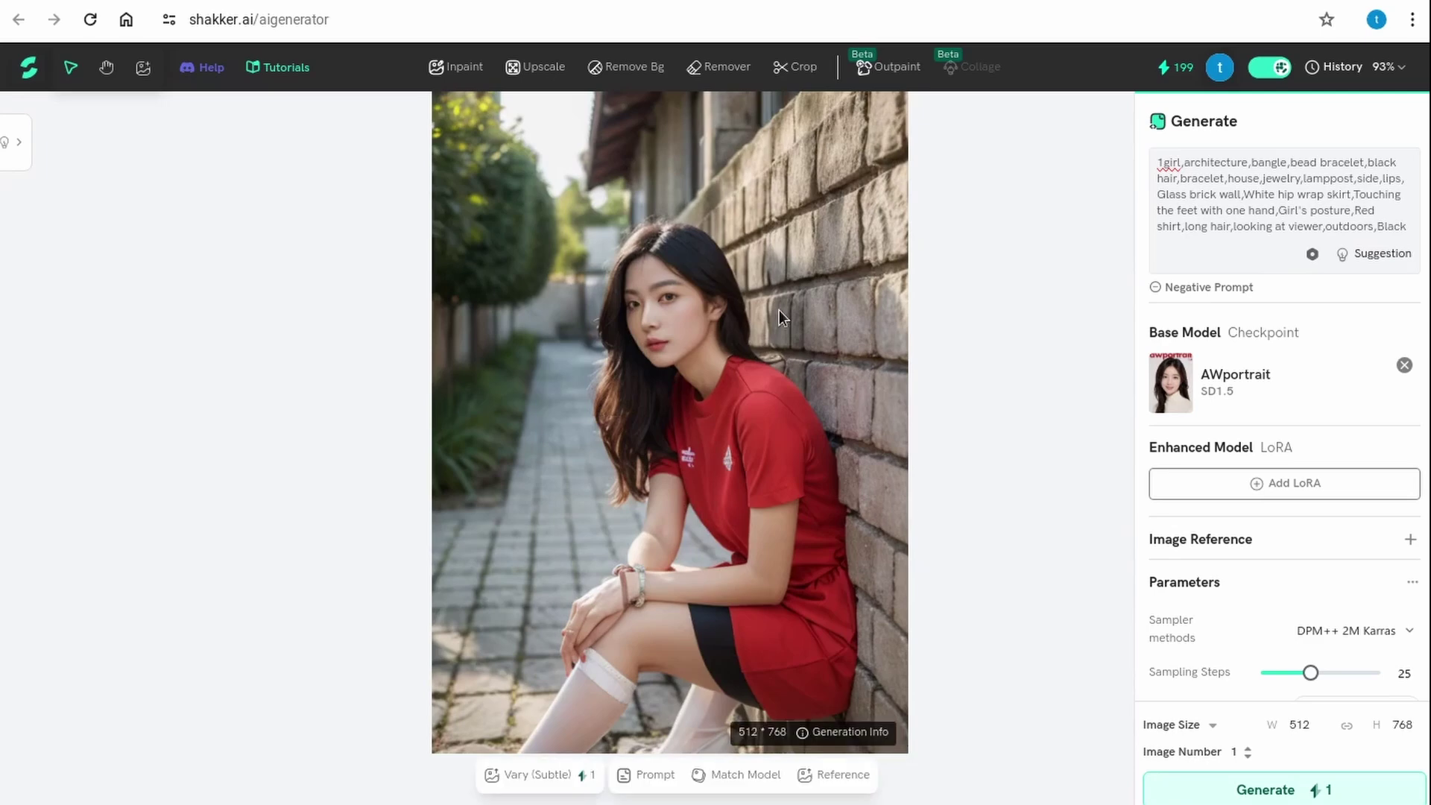
{"action": "scroll", "coordinate": [757, 352], "scroll_direction": "down", "scroll_amount": 2}
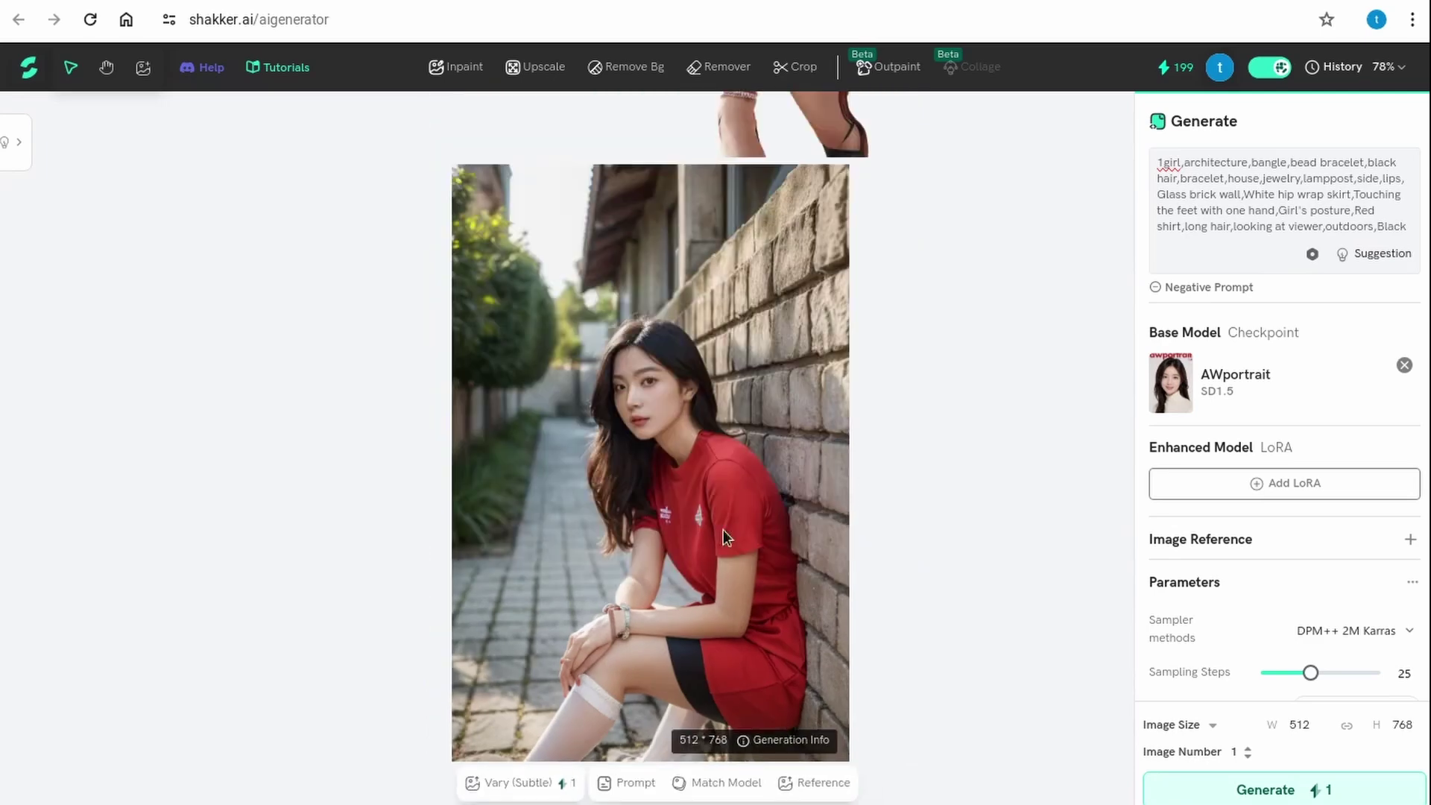
{"action": "scroll", "coordinate": [741, 449], "scroll_direction": "down", "scroll_amount": 1}
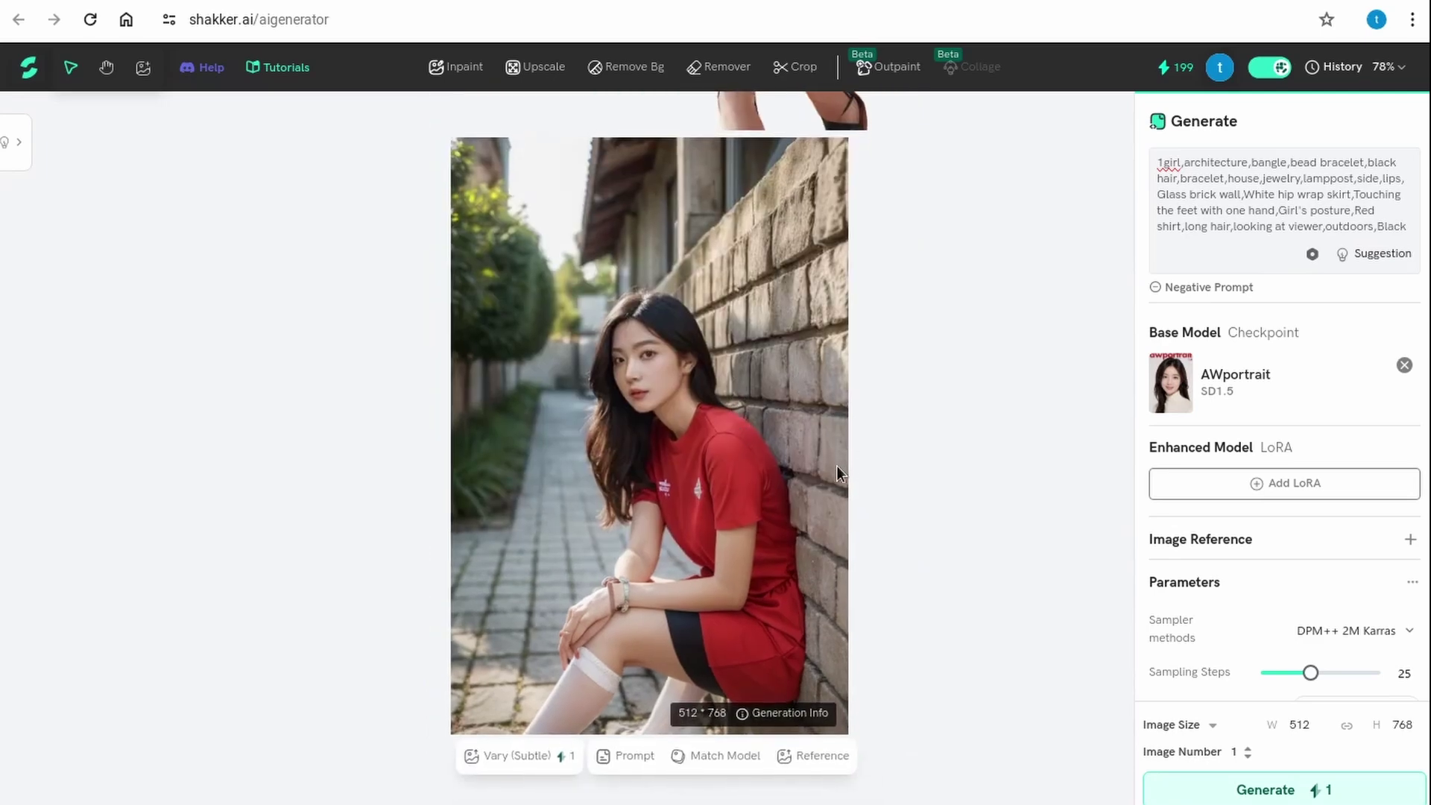
{"action": "left_click_drag", "start_coordinate": [733, 626], "coordinate": [735, 332]}
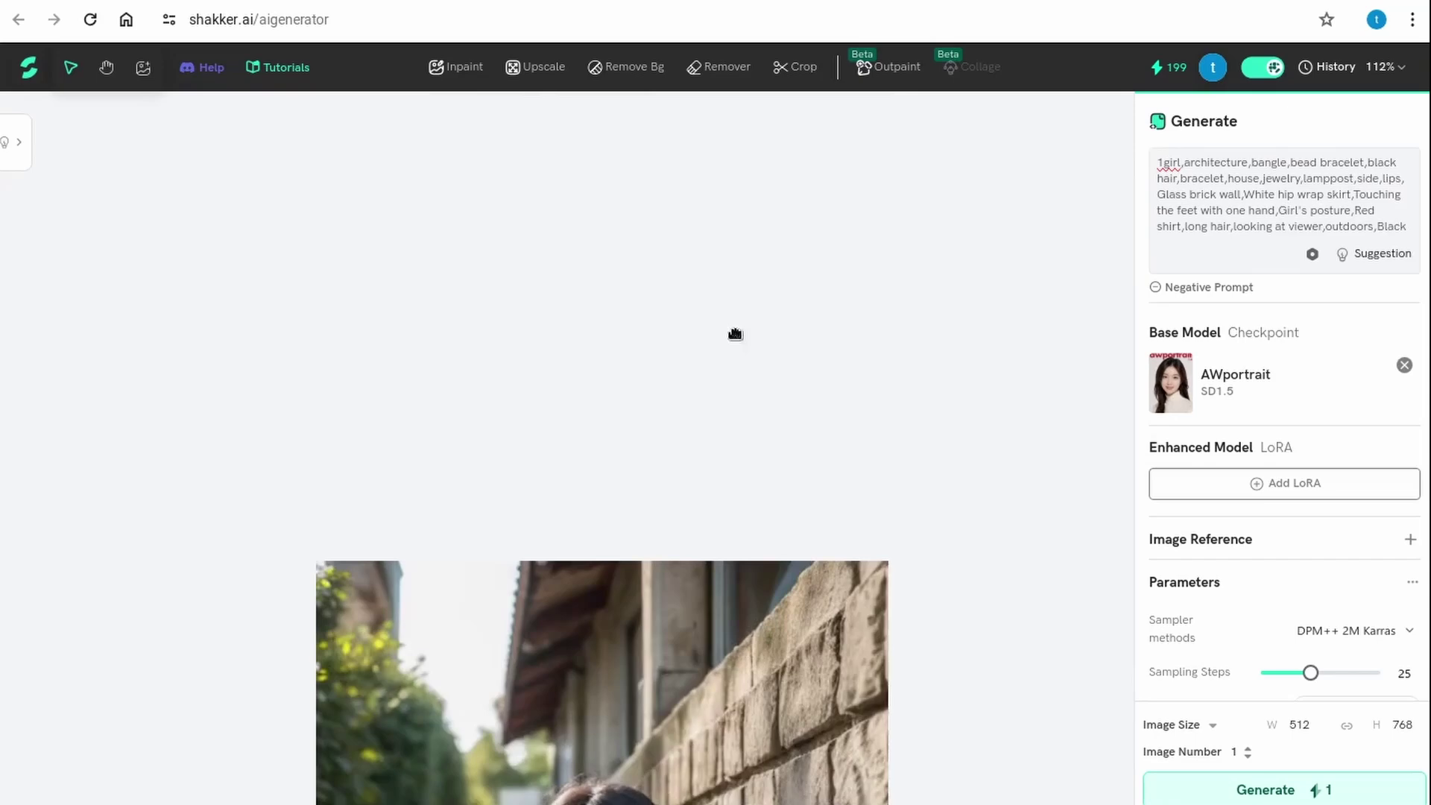
{"action": "left_click_drag", "start_coordinate": [723, 693], "coordinate": [732, 223]}
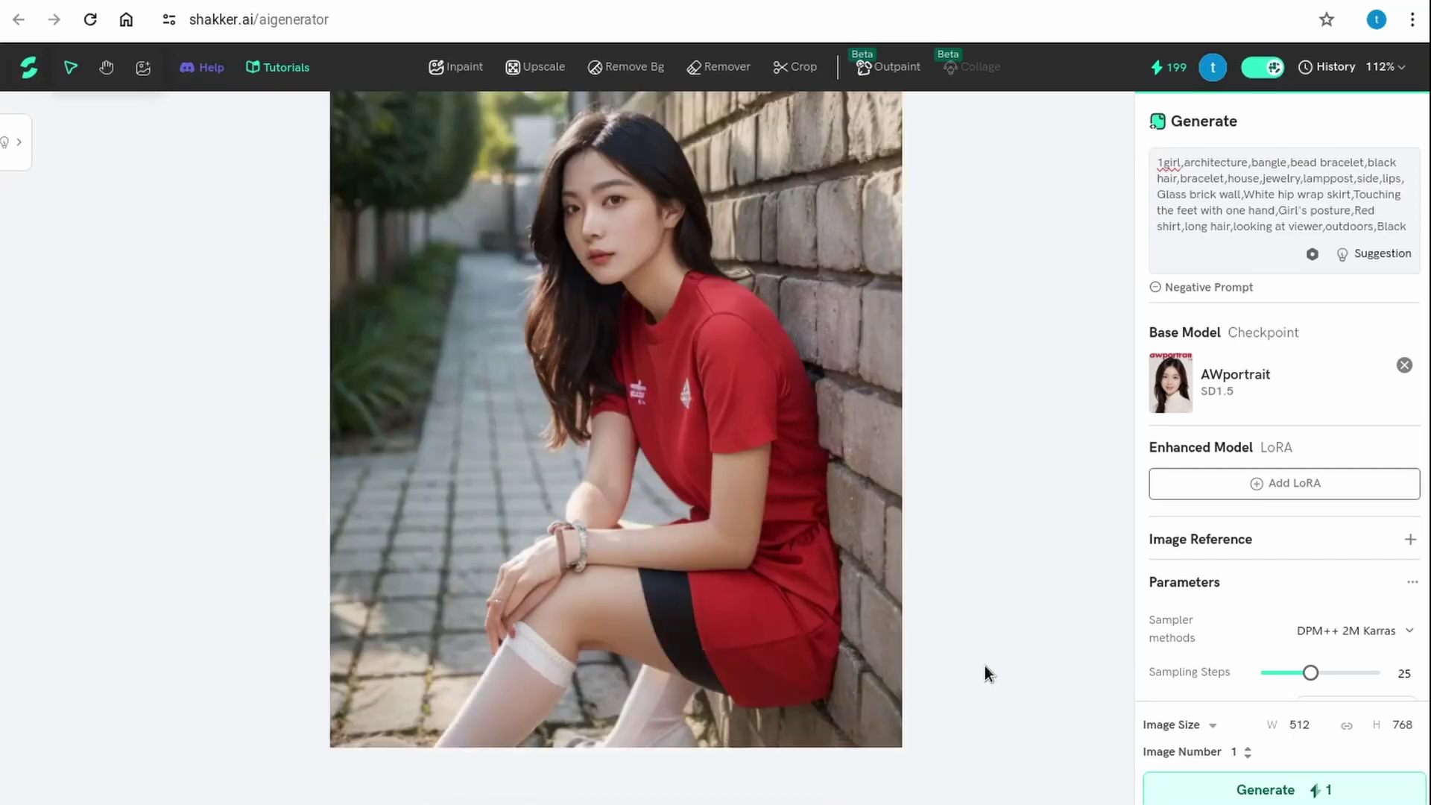
{"action": "left_click_drag", "start_coordinate": [767, 352], "coordinate": [751, 485]}
{"action": "mouse_move", "coordinate": [449, 68]}
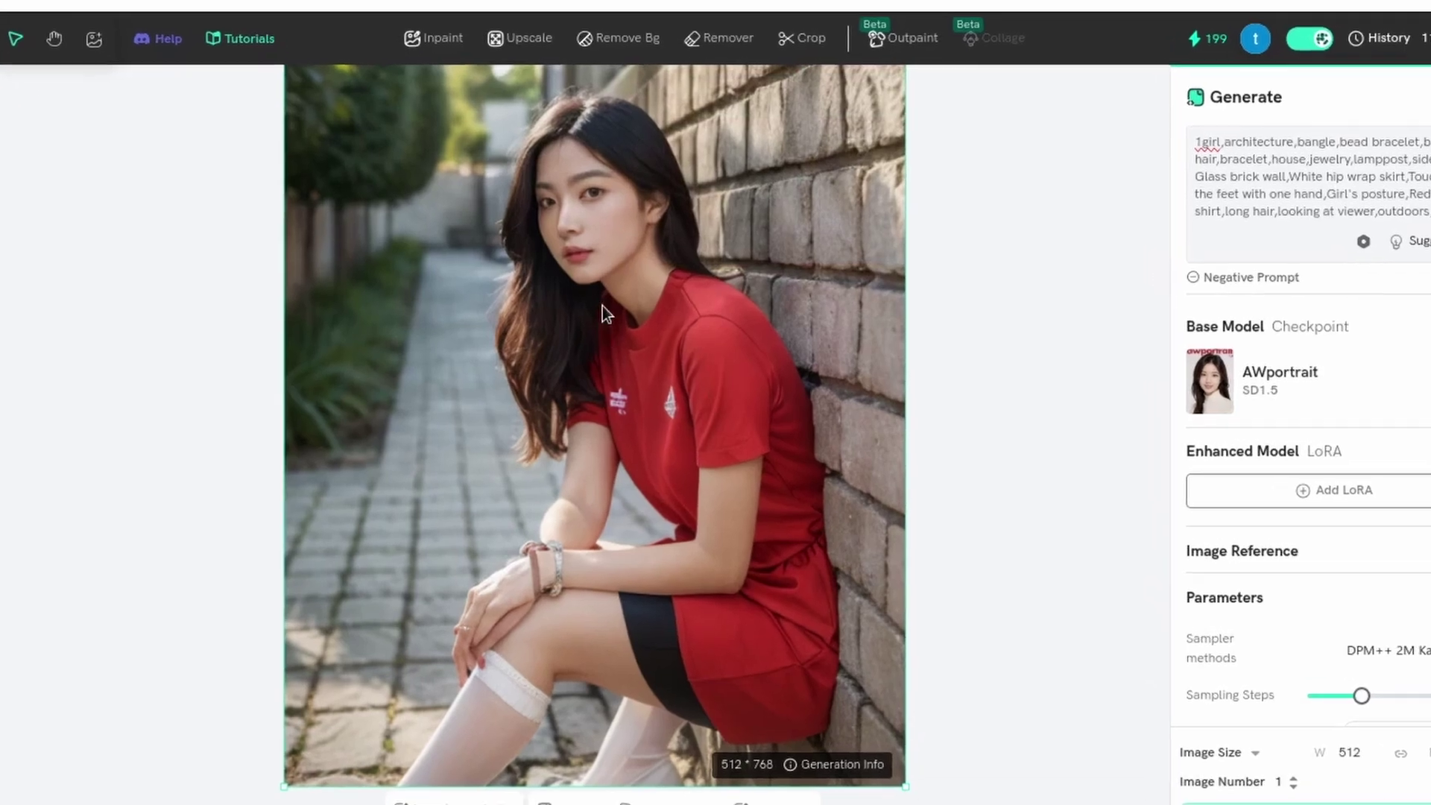
{"action": "right_click", "coordinate": [597, 240]}
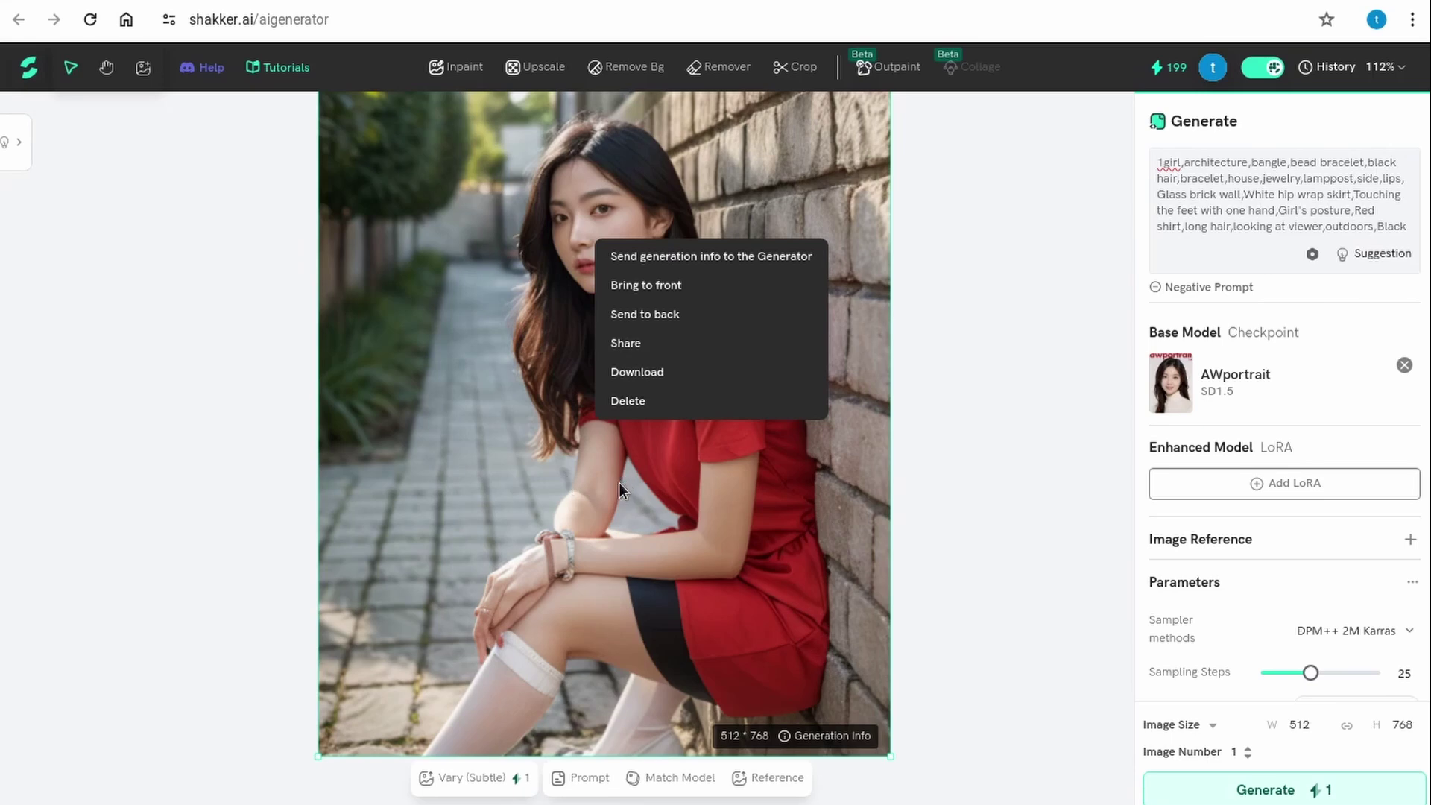
{"action": "scroll", "coordinate": [937, 357], "scroll_direction": "down", "scroll_amount": 3}
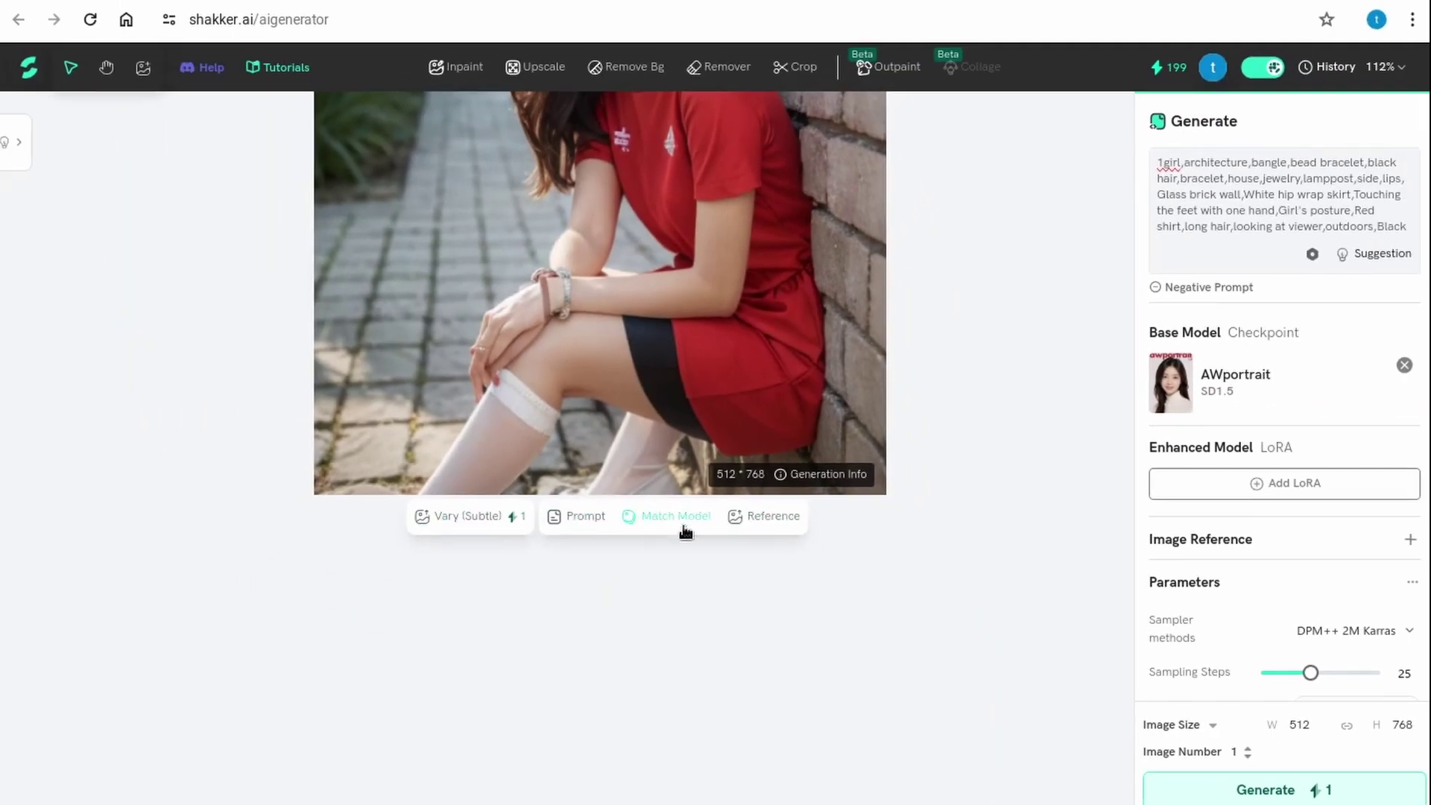
{"action": "scroll", "coordinate": [842, 376], "scroll_direction": "up", "scroll_amount": 5}
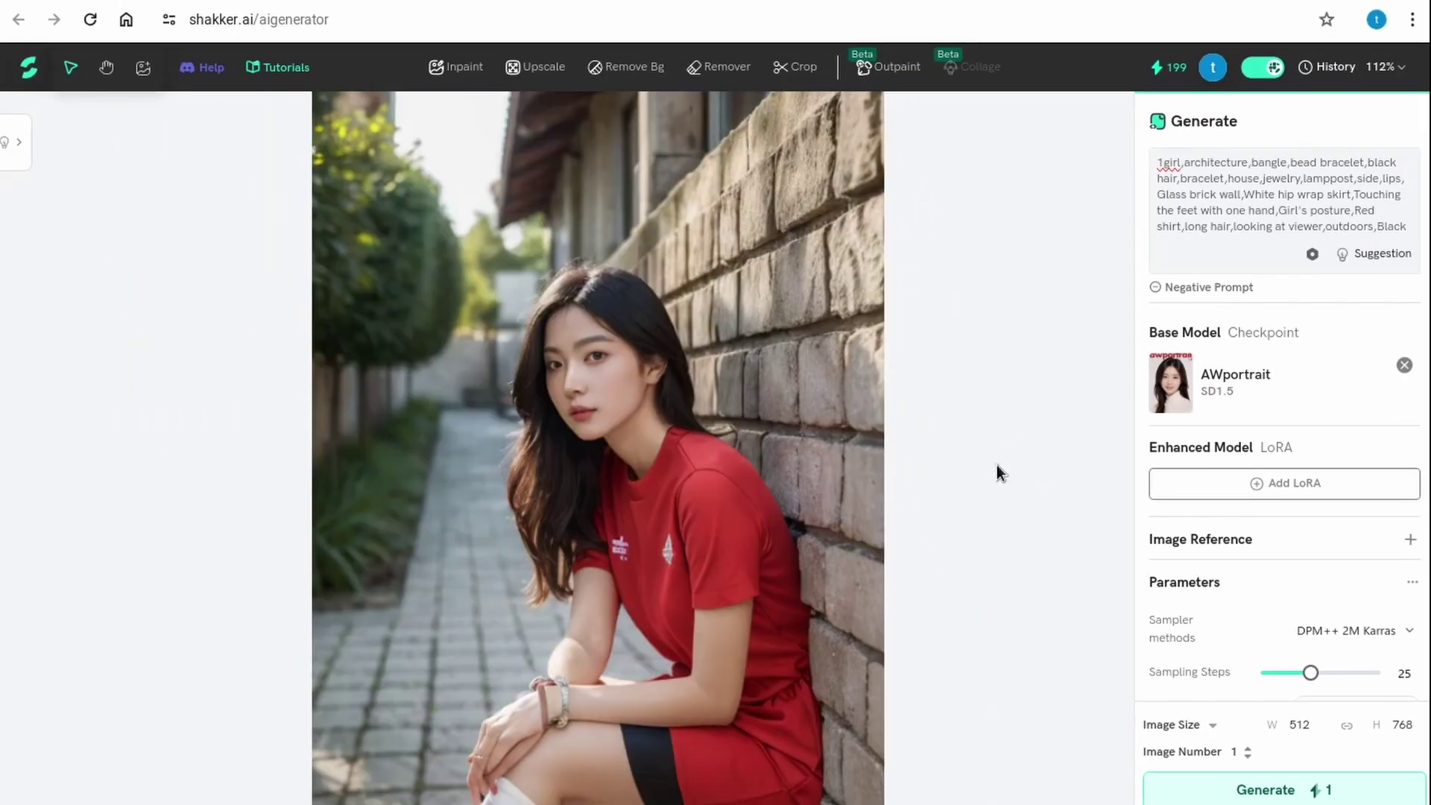
{"action": "scroll", "coordinate": [968, 373], "scroll_direction": "down", "scroll_amount": 5}
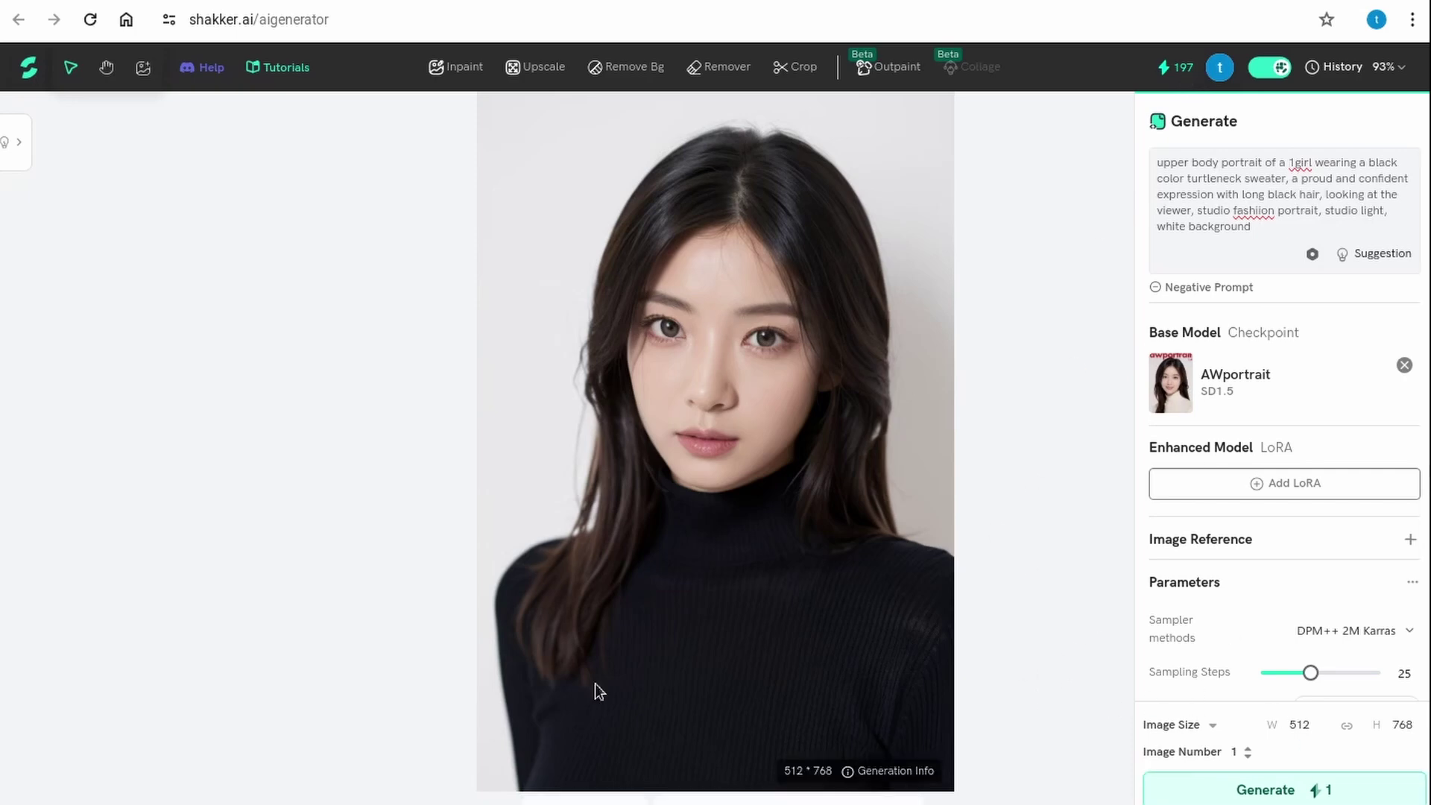
Download the background-free turtleneck portrait as image.png and open it to check.
{"action": "mouse_move", "coordinate": [626, 72]}
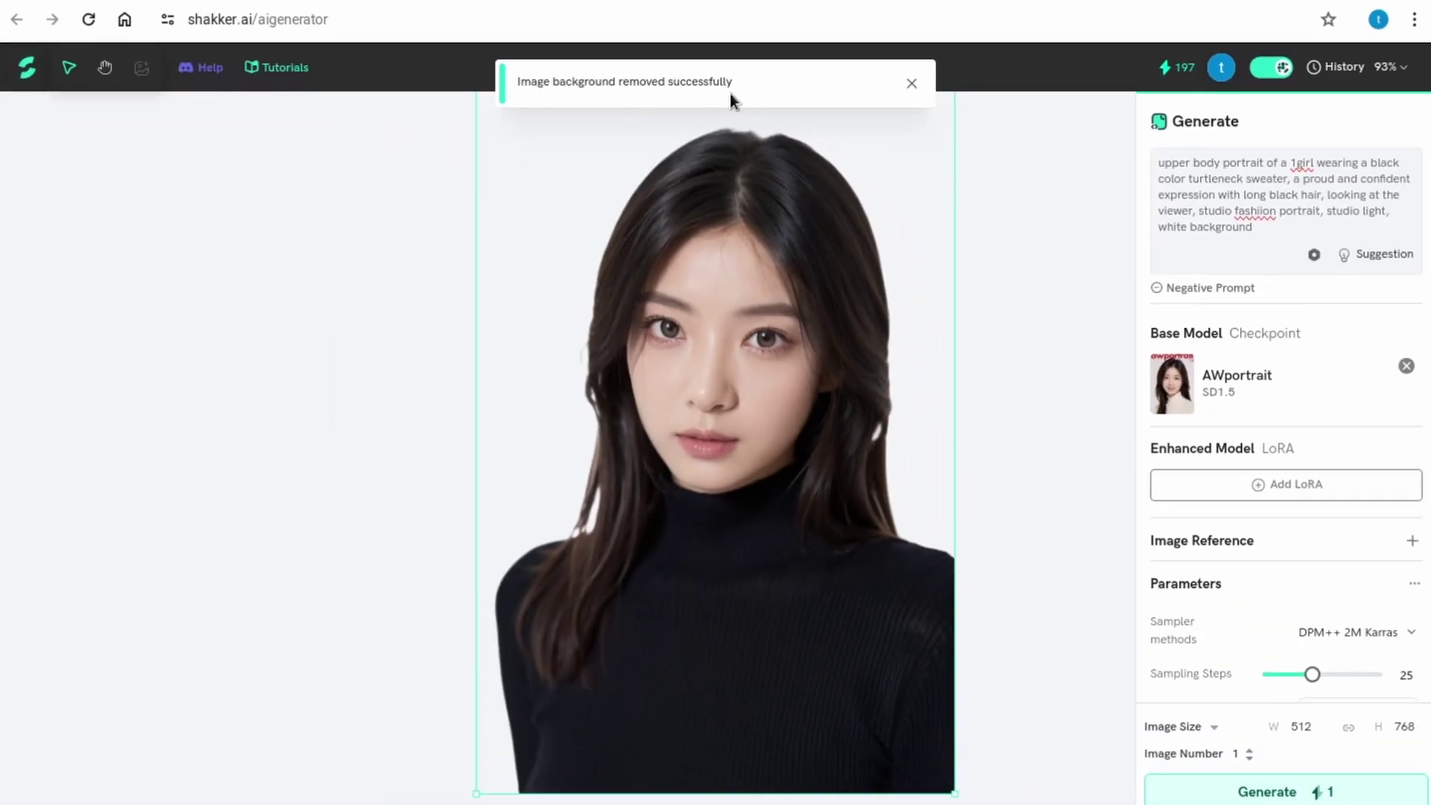
{"action": "right_click", "coordinate": [745, 400]}
{"action": "left_click", "coordinate": [782, 559]}
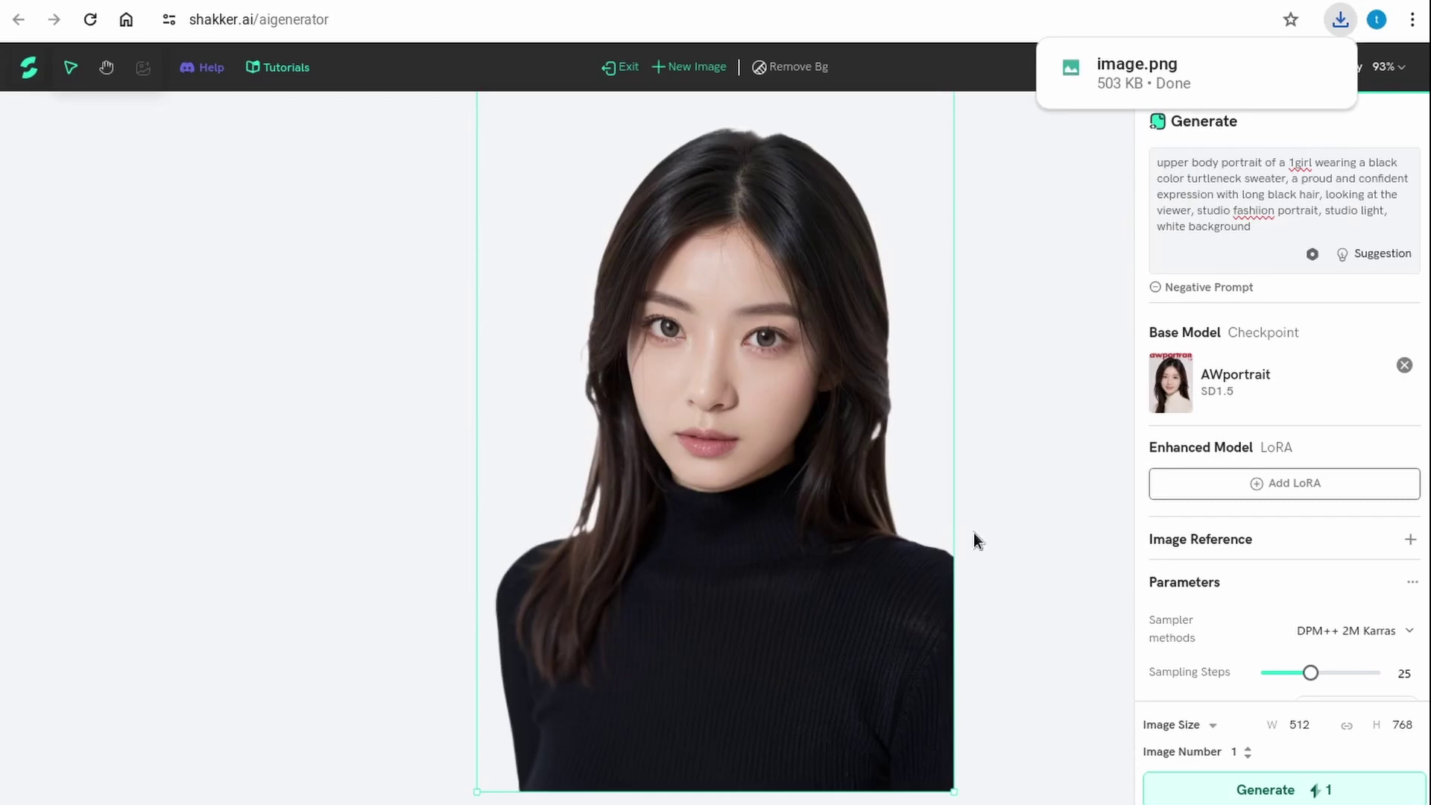
{"action": "left_click", "coordinate": [1196, 70]}
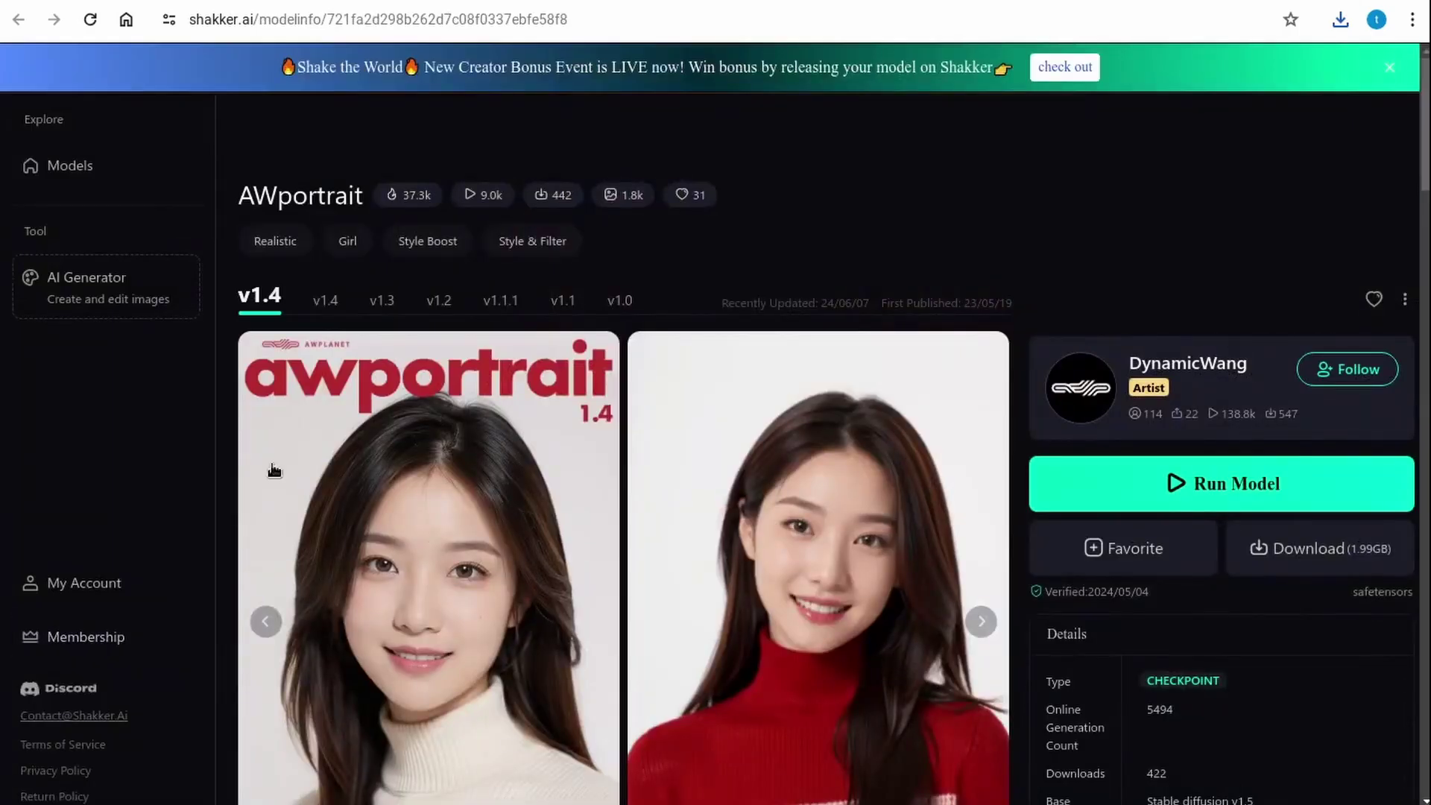
Open 'I love my home interior designs' under Architecture and Space Design and copy a sample's generation info.
{"action": "left_click", "coordinate": [126, 20]}
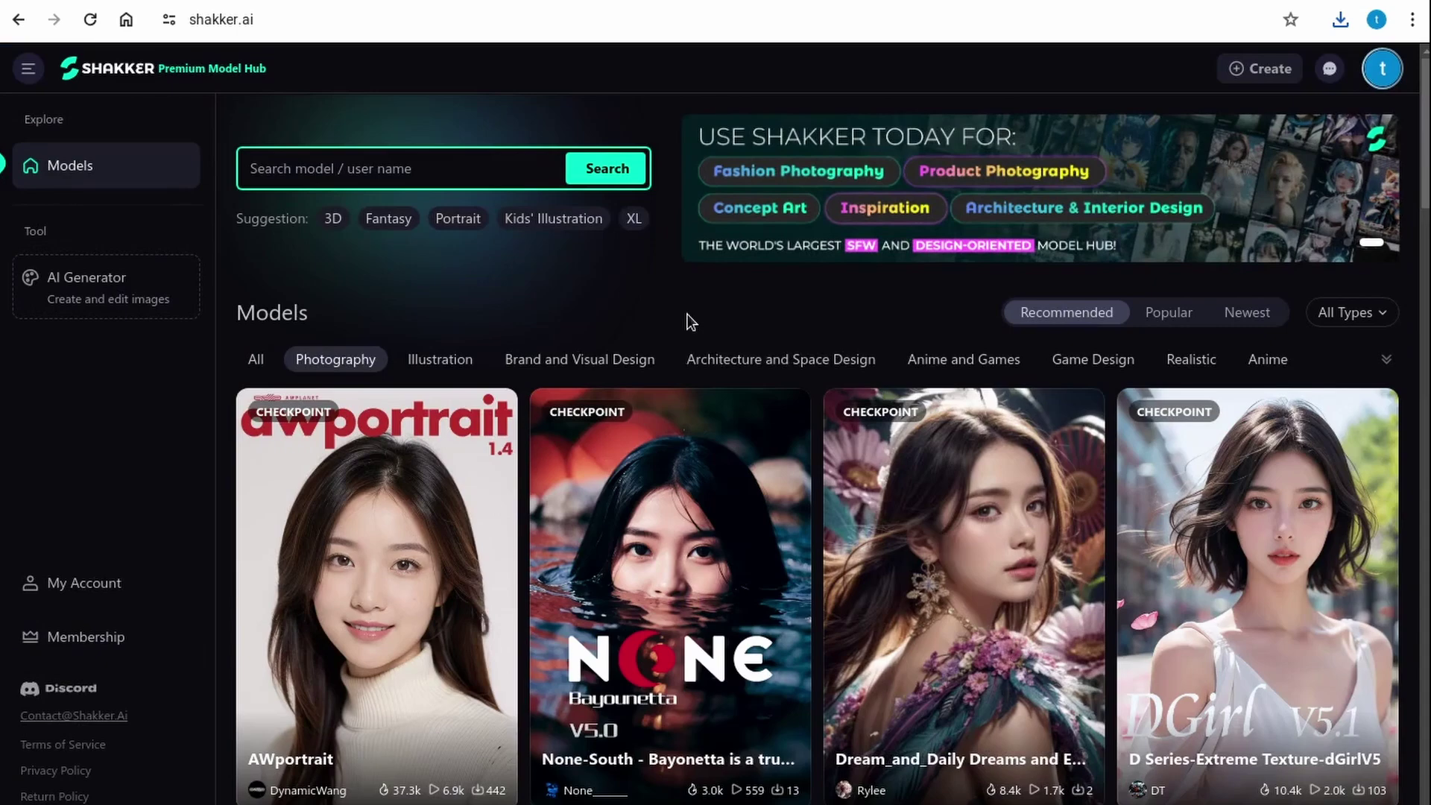
{"action": "left_click", "coordinate": [797, 359]}
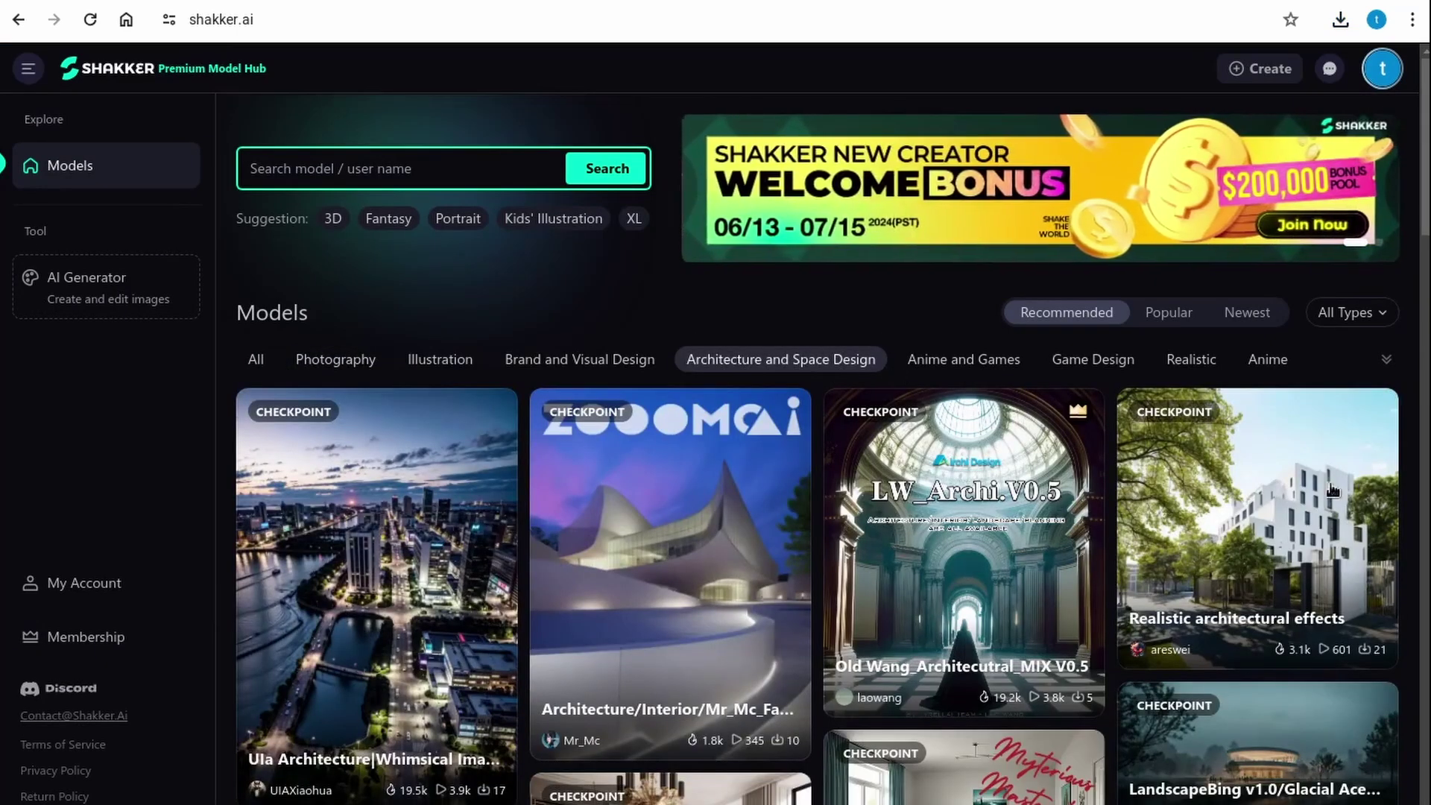
{"action": "scroll", "coordinate": [1333, 489], "scroll_direction": "down", "scroll_amount": 8}
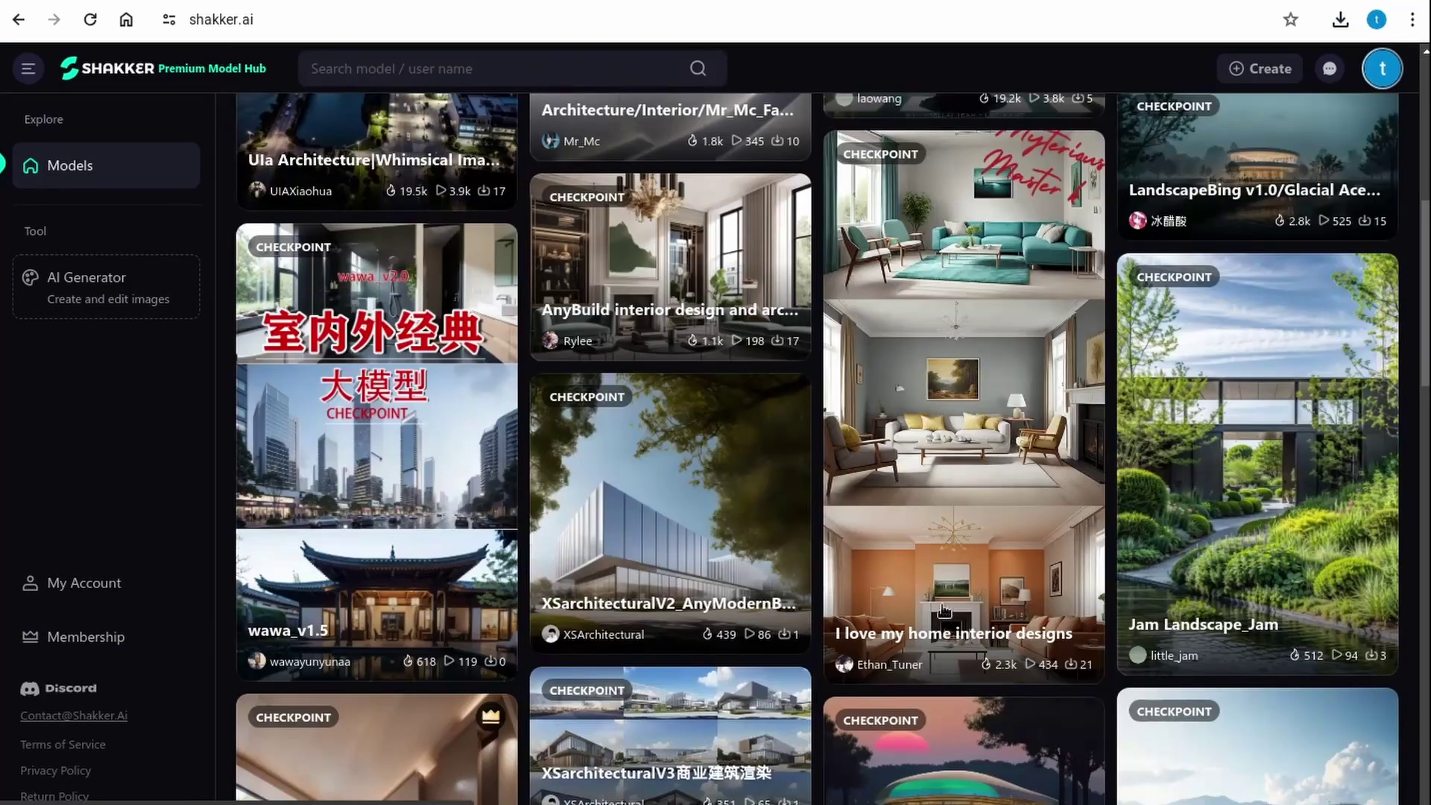
{"action": "left_click", "coordinate": [1011, 427]}
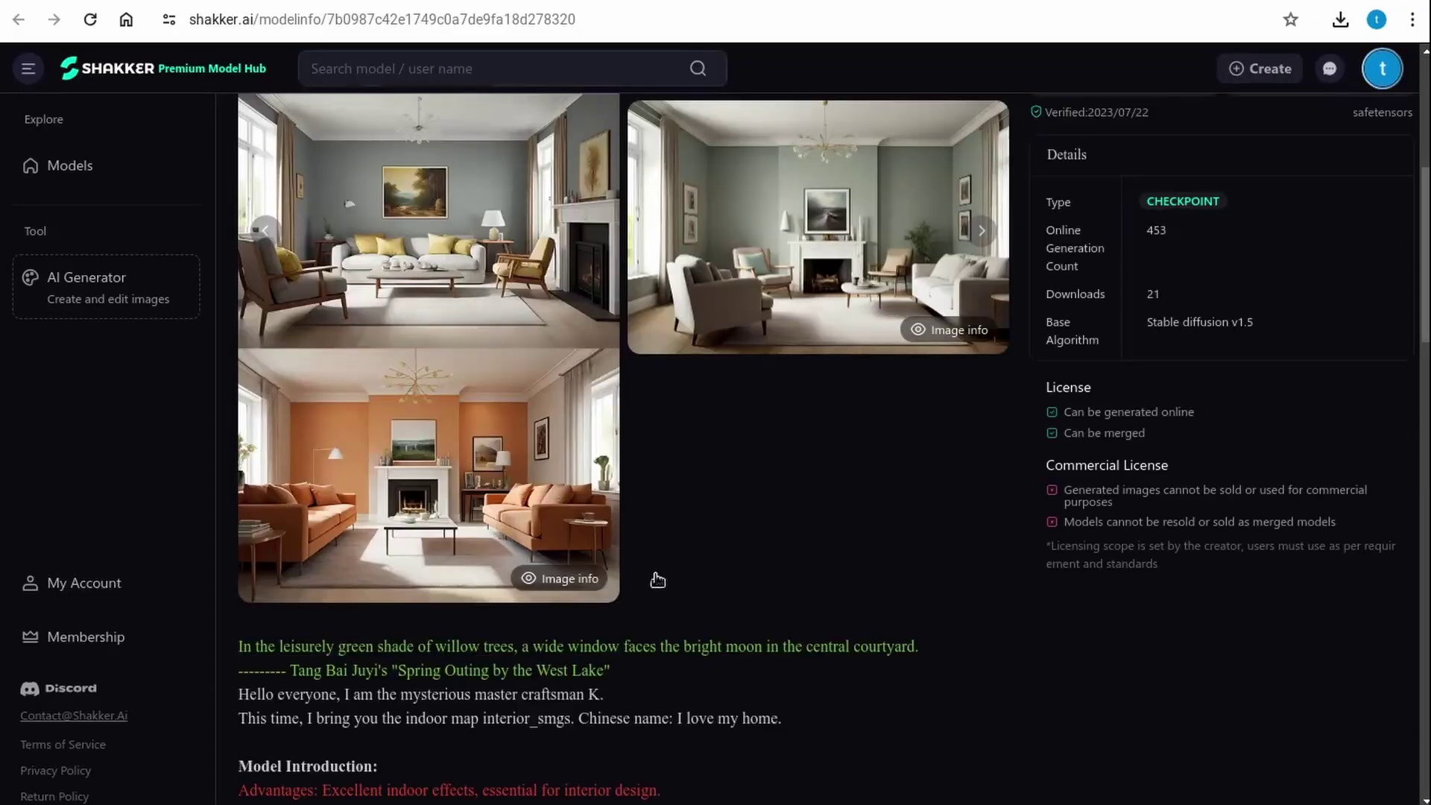
{"action": "left_click", "coordinate": [581, 579]}
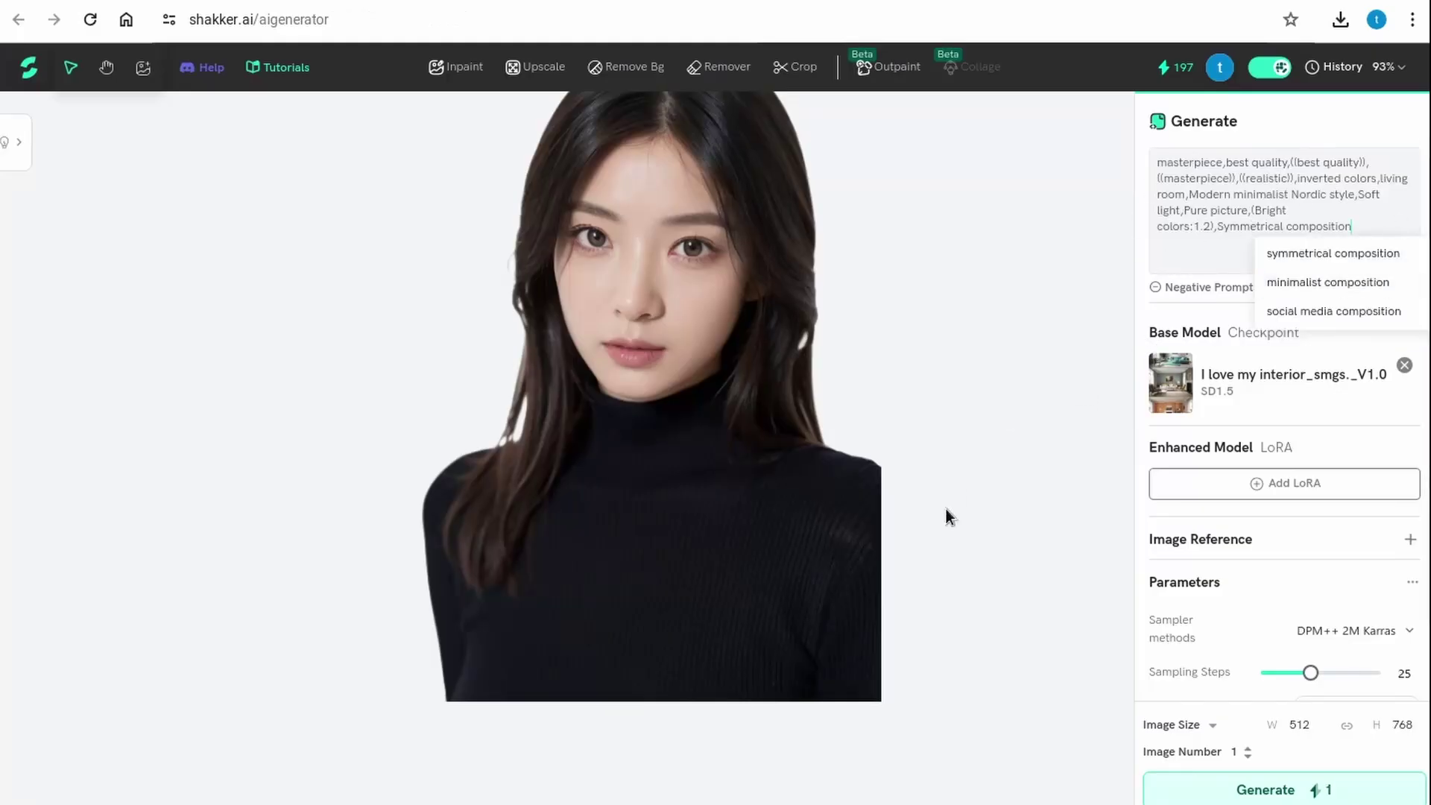
Generate the Nordic living-room image from the pasted prompt and download the result.
{"action": "left_click", "coordinate": [961, 360]}
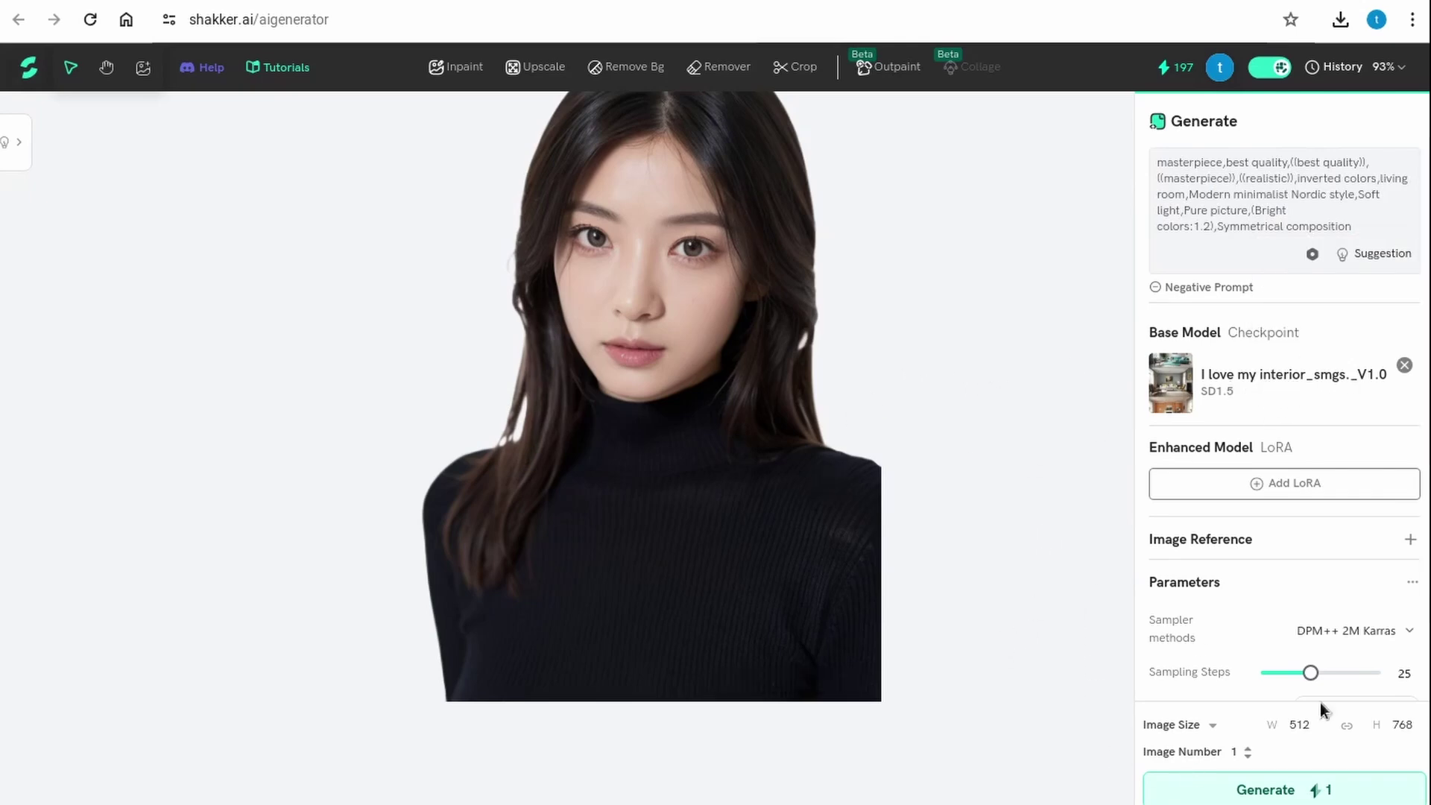
{"action": "scroll", "coordinate": [1426, 657], "scroll_direction": "down", "scroll_amount": 1}
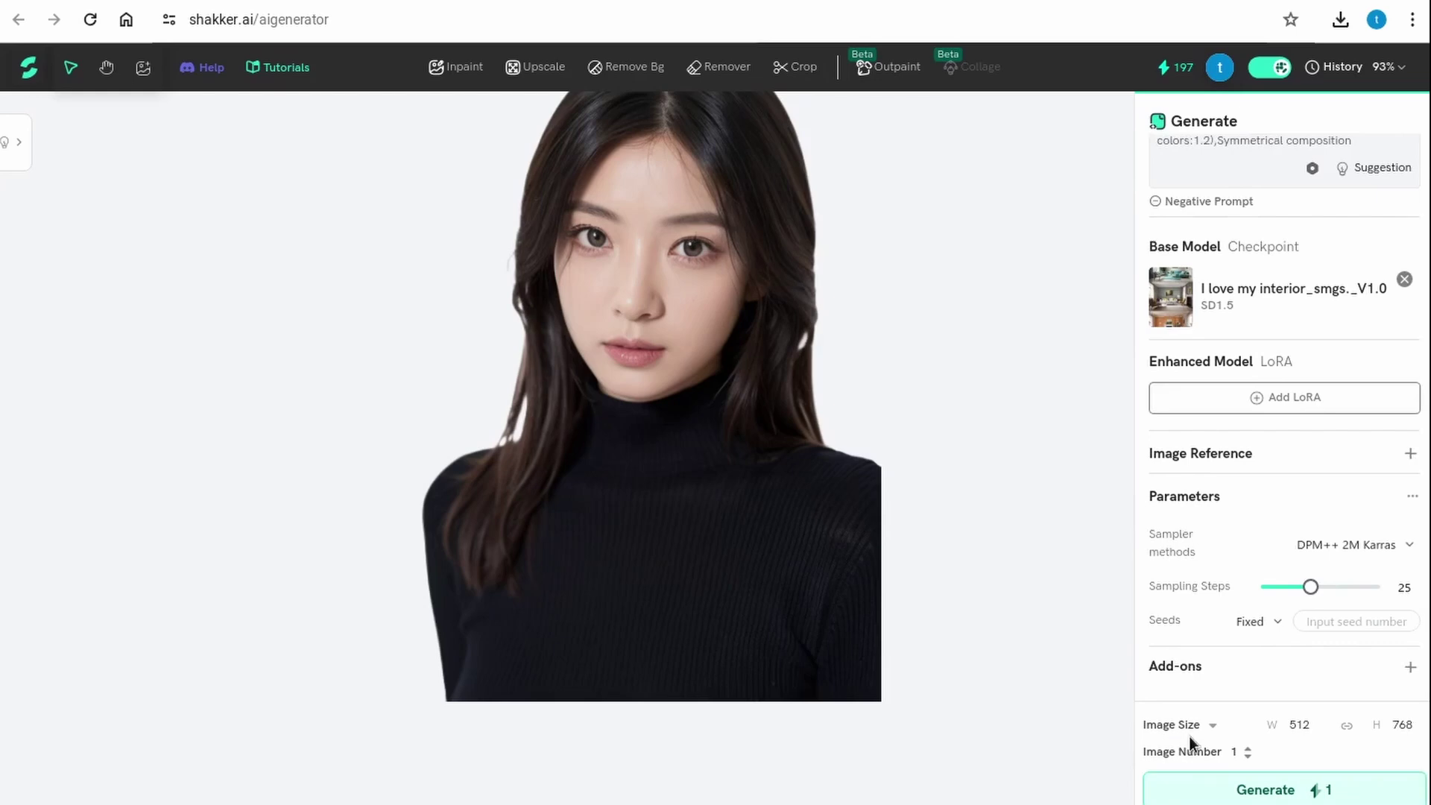
{"action": "mouse_move", "coordinate": [763, 502]}
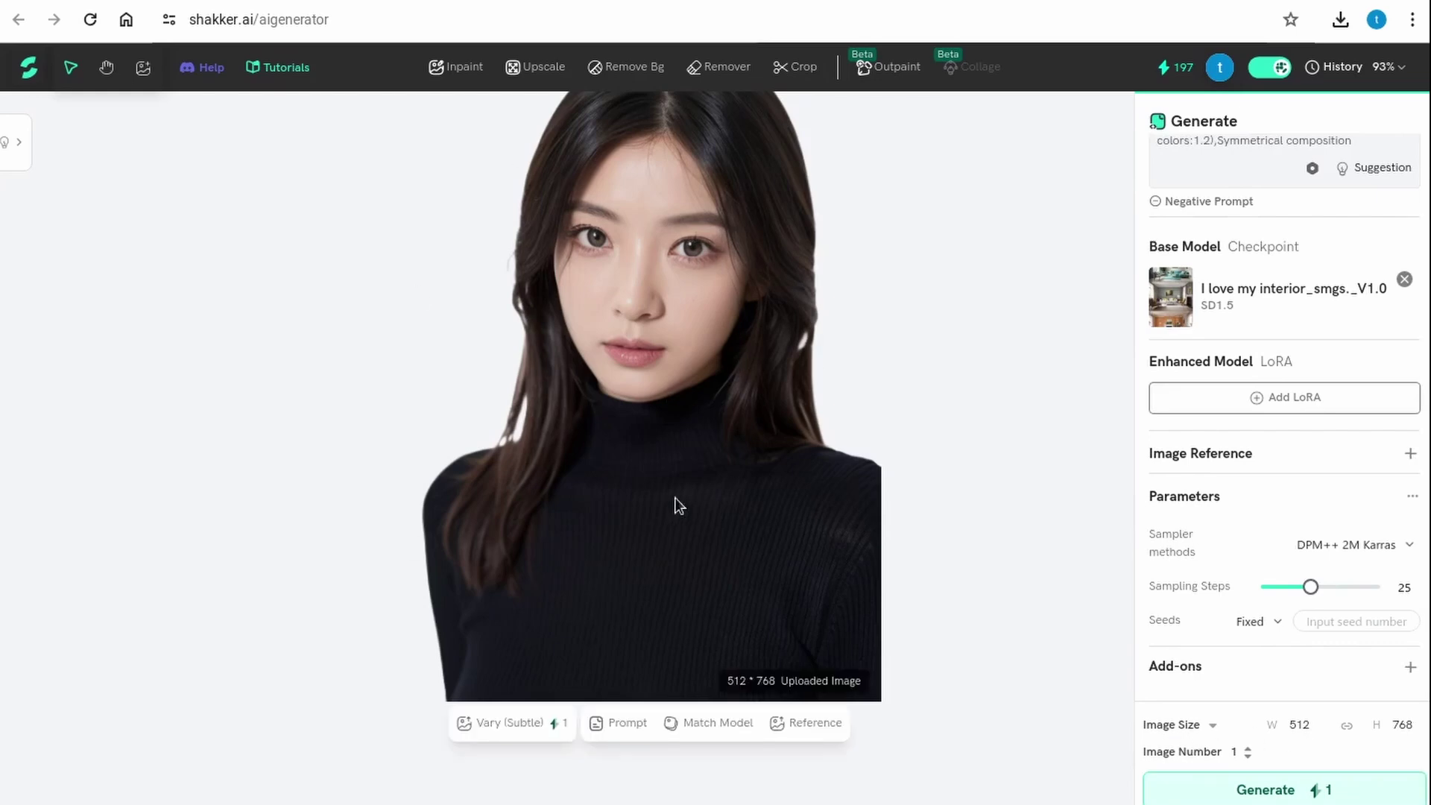
{"action": "left_click", "coordinate": [1267, 789]}
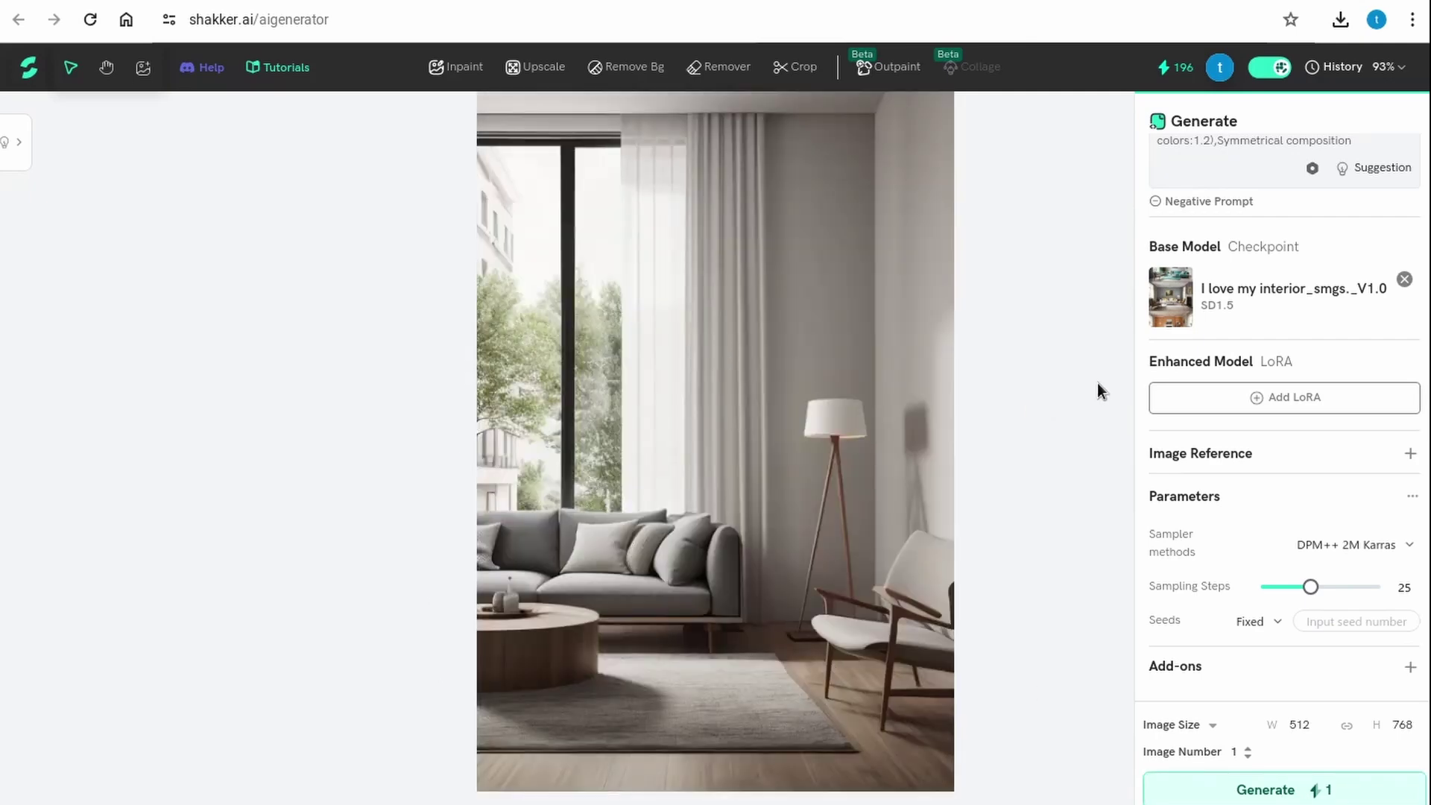
{"action": "right_click", "coordinate": [696, 242]}
{"action": "left_click", "coordinate": [793, 380]}
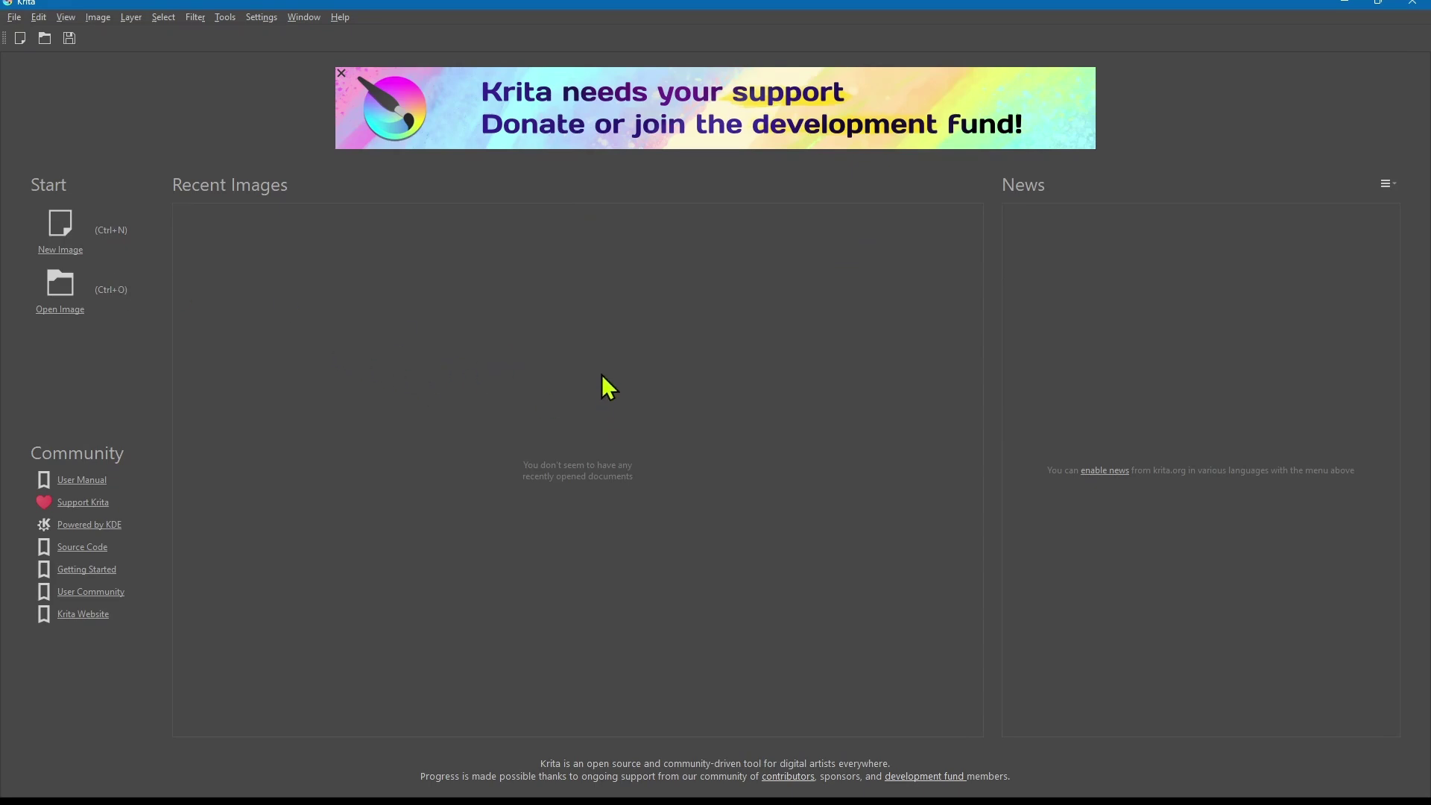
Make a new 512×768 Krita document and paste the living-room render into it.
{"action": "left_click", "coordinate": [58, 222]}
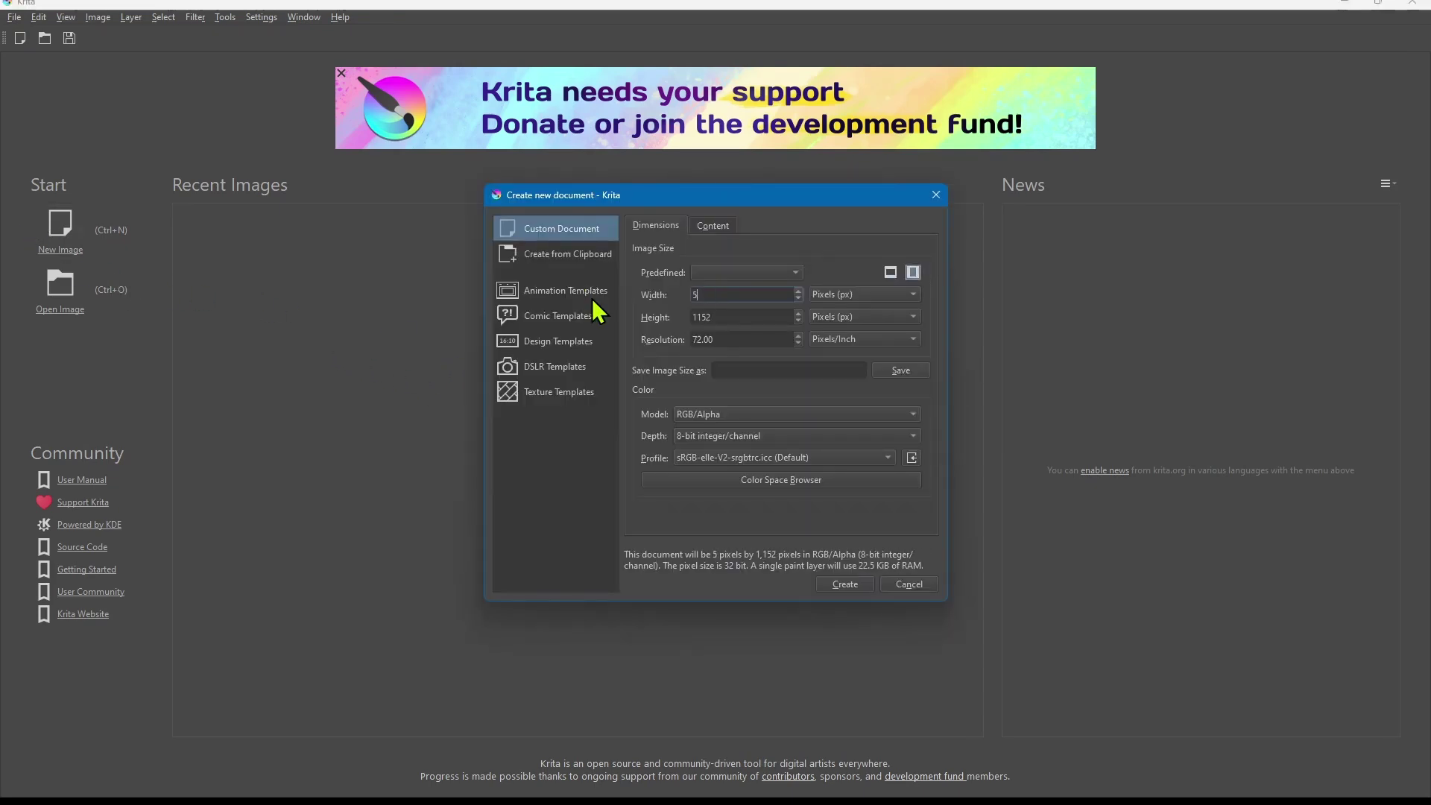
{"action": "double_click", "coordinate": [733, 316]}
{"action": "type", "text": "768"}
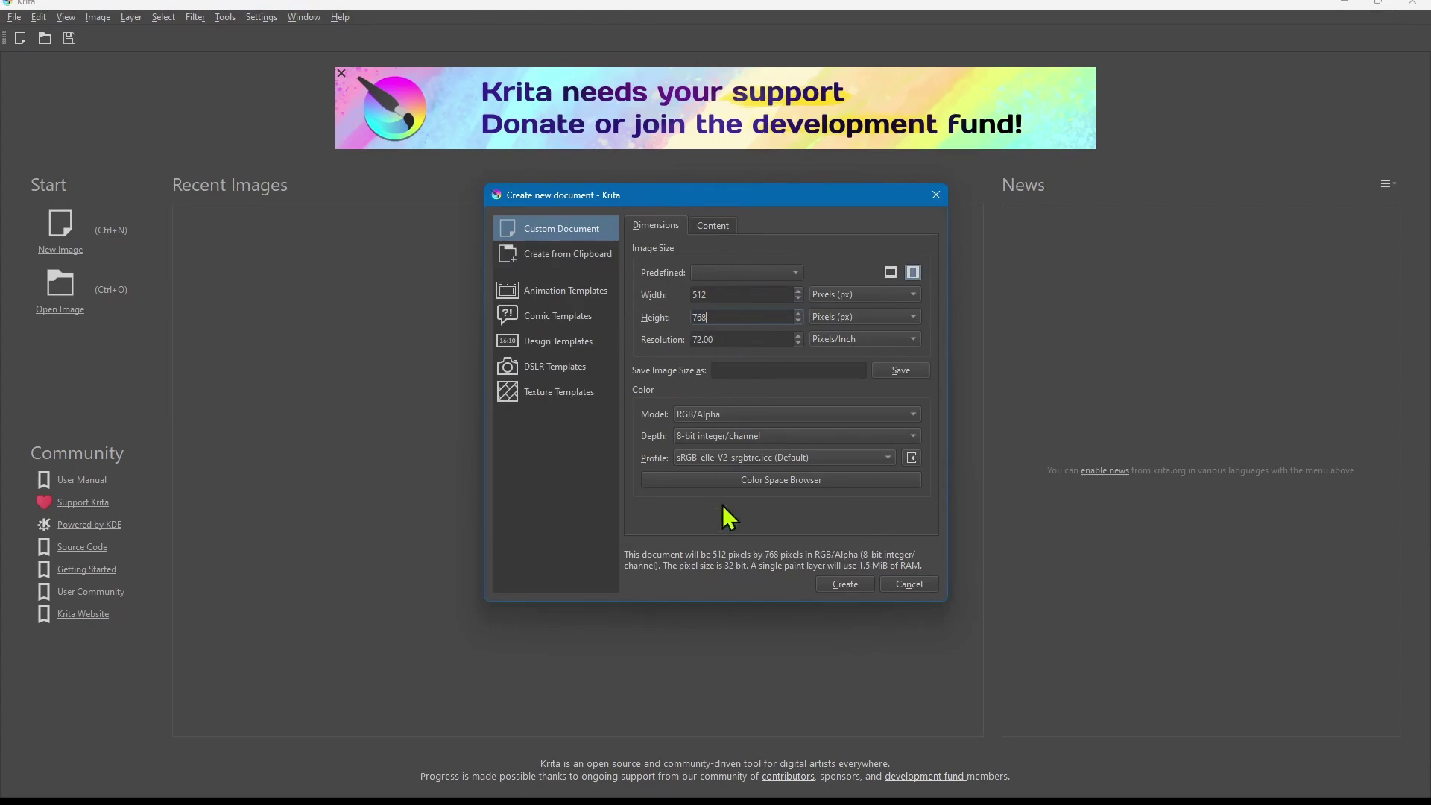
{"action": "left_click", "coordinate": [857, 589]}
{"action": "key", "text": "ctrl+v"}
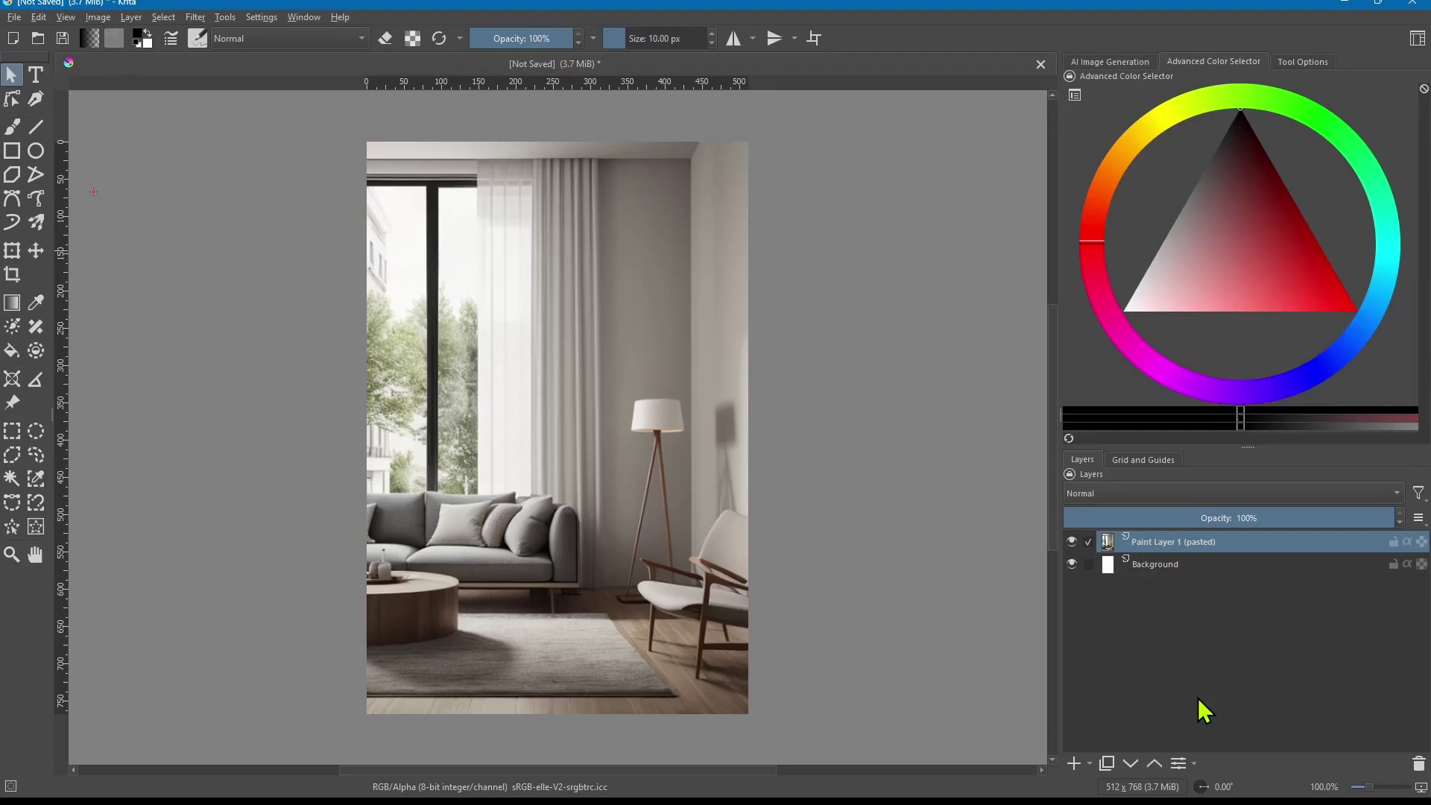
Look through Krita's Edit and File menus without choosing any command.
{"action": "left_click", "coordinate": [38, 17]}
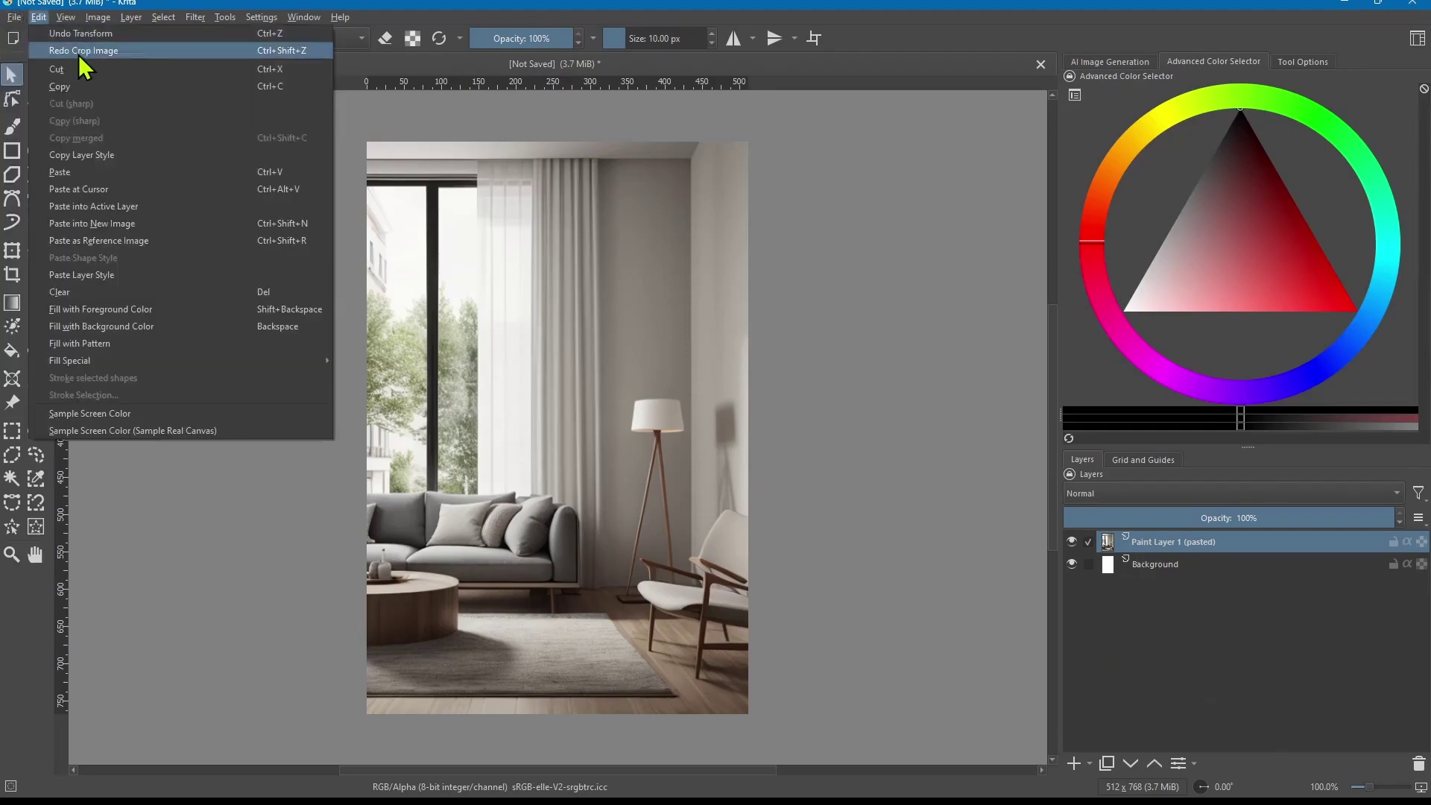
{"action": "mouse_move", "coordinate": [14, 17]}
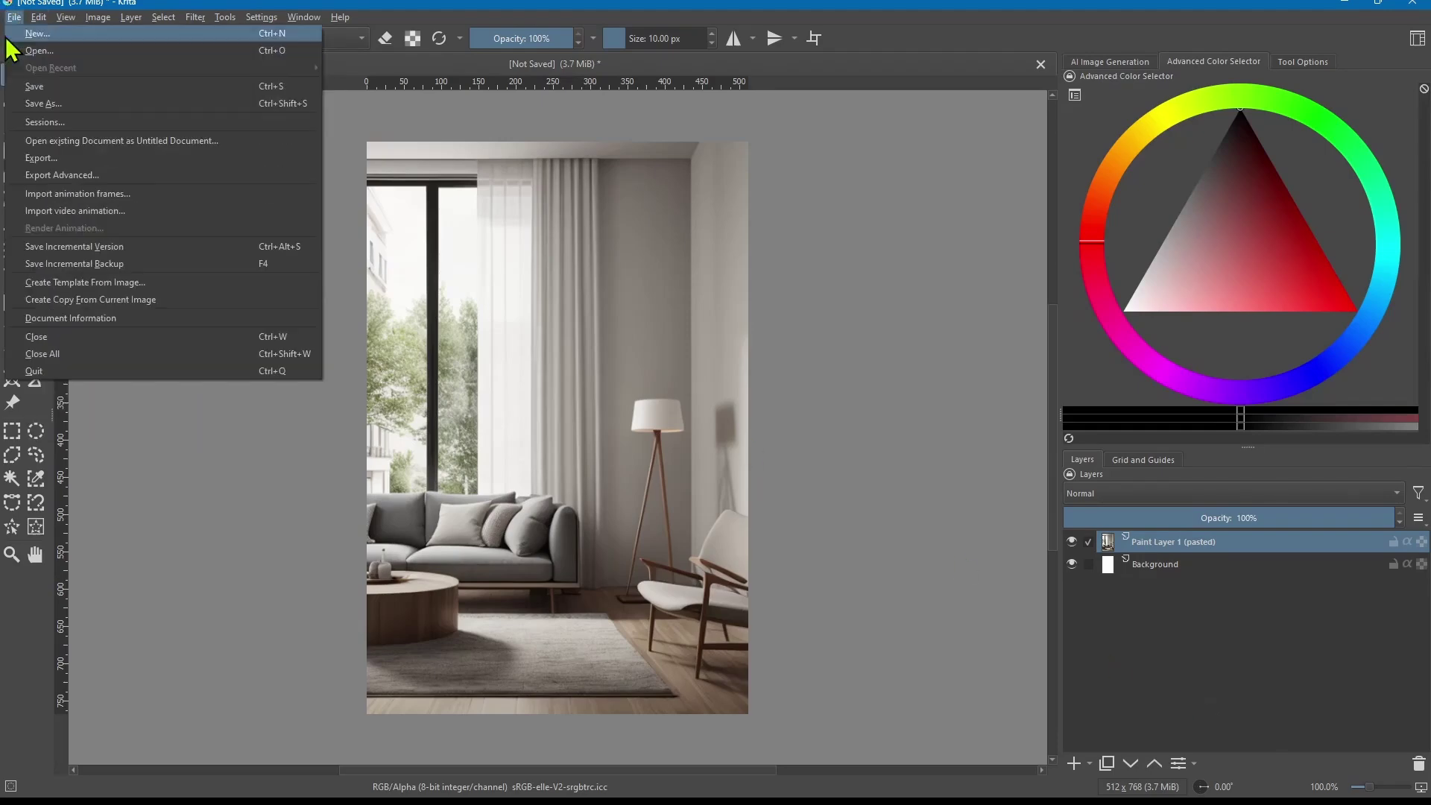
{"action": "left_click", "coordinate": [994, 14]}
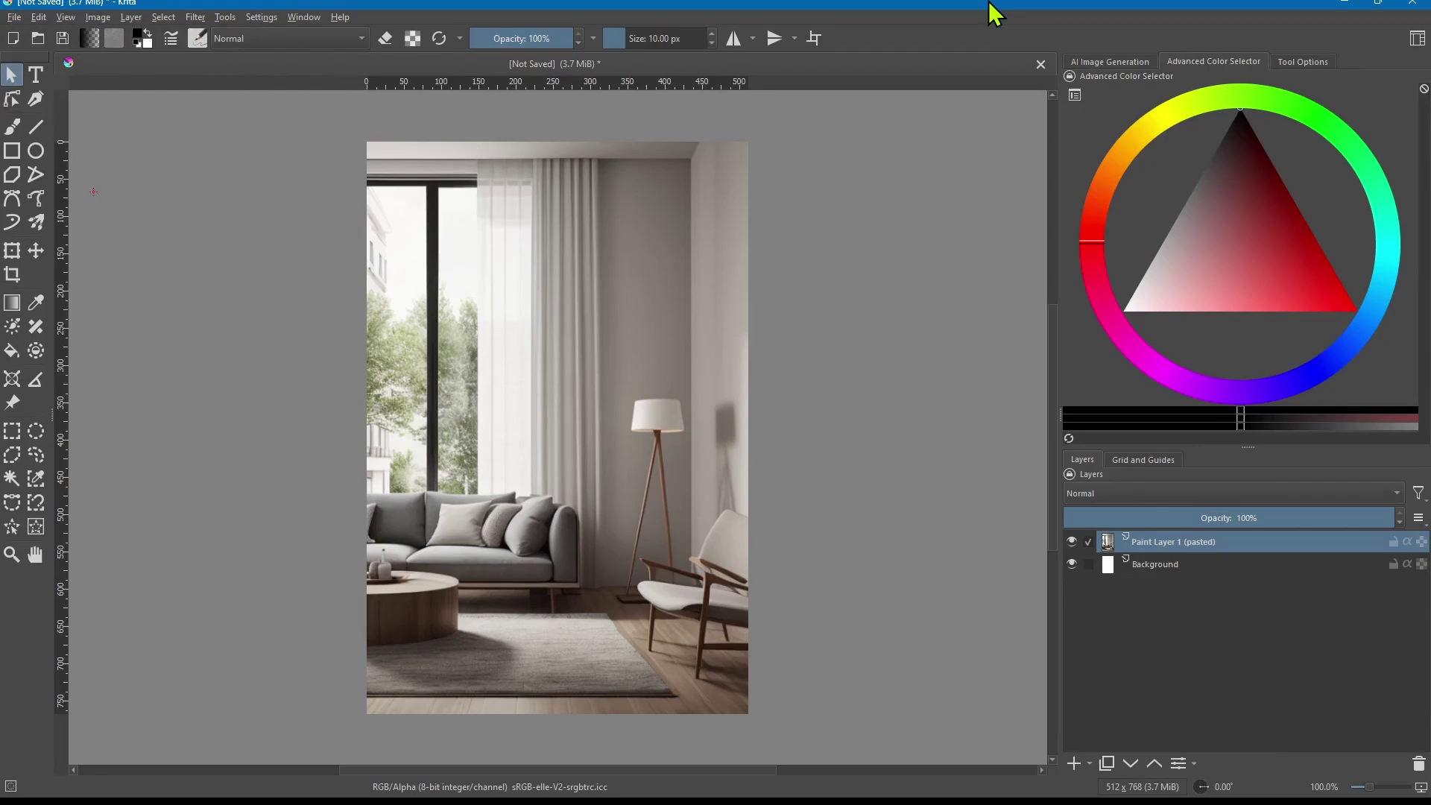
Rename the room layer 'background' and the portrait layer 'foreground'.
{"action": "double_click", "coordinate": [1190, 541]}
{"action": "type", "text": "bac"}
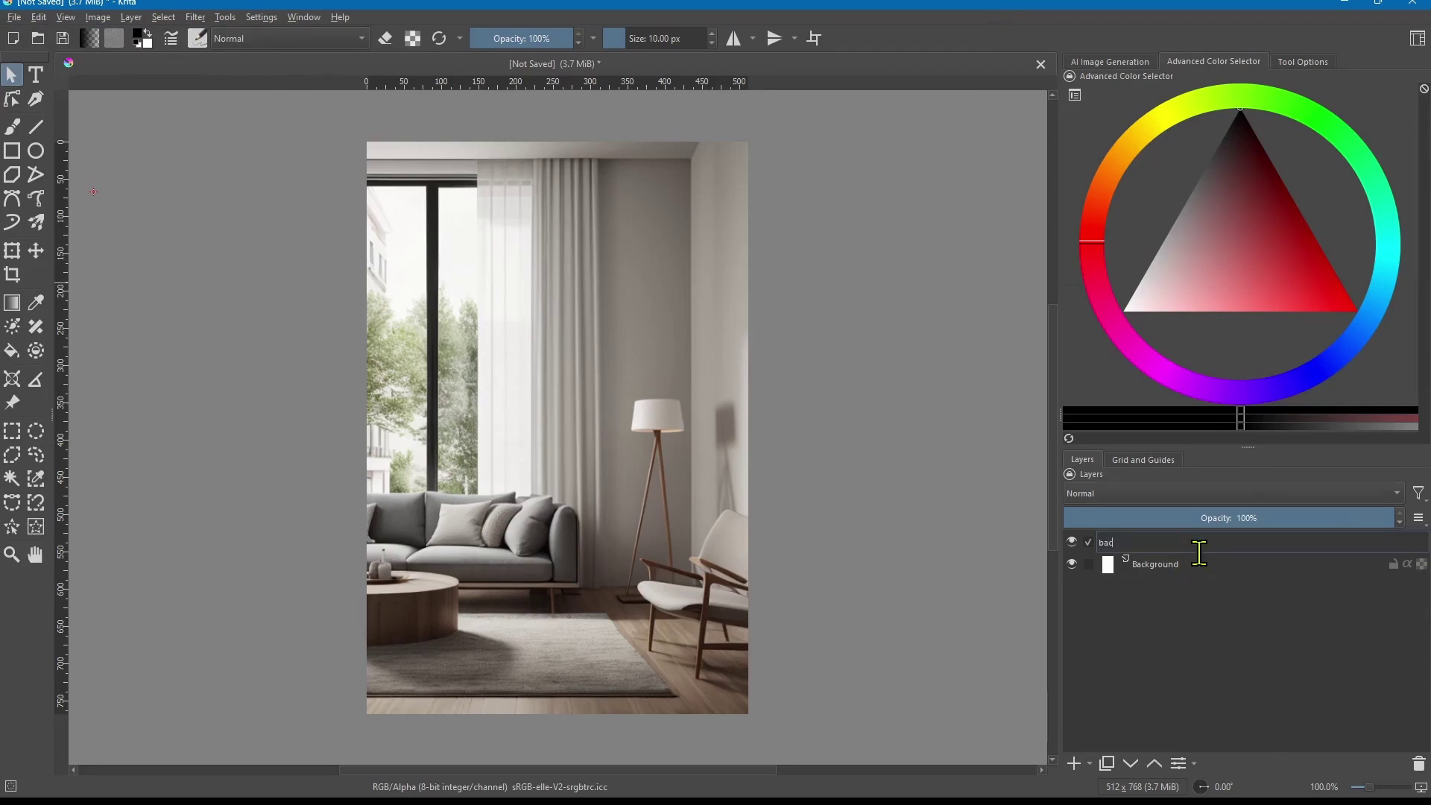
{"action": "type", "text": "kgroun"}
{"action": "type", "text": "d"}
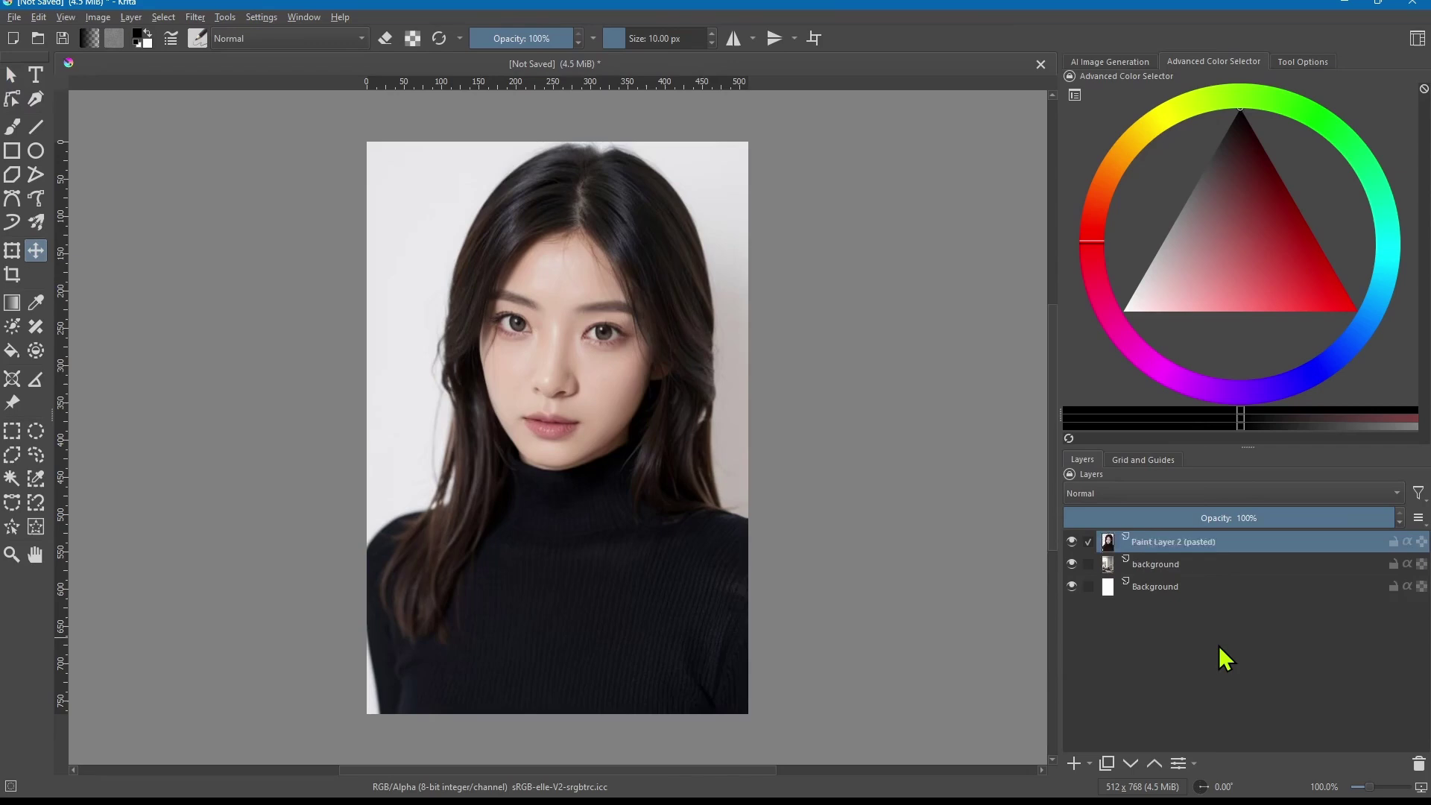
{"action": "key", "text": "F2"}
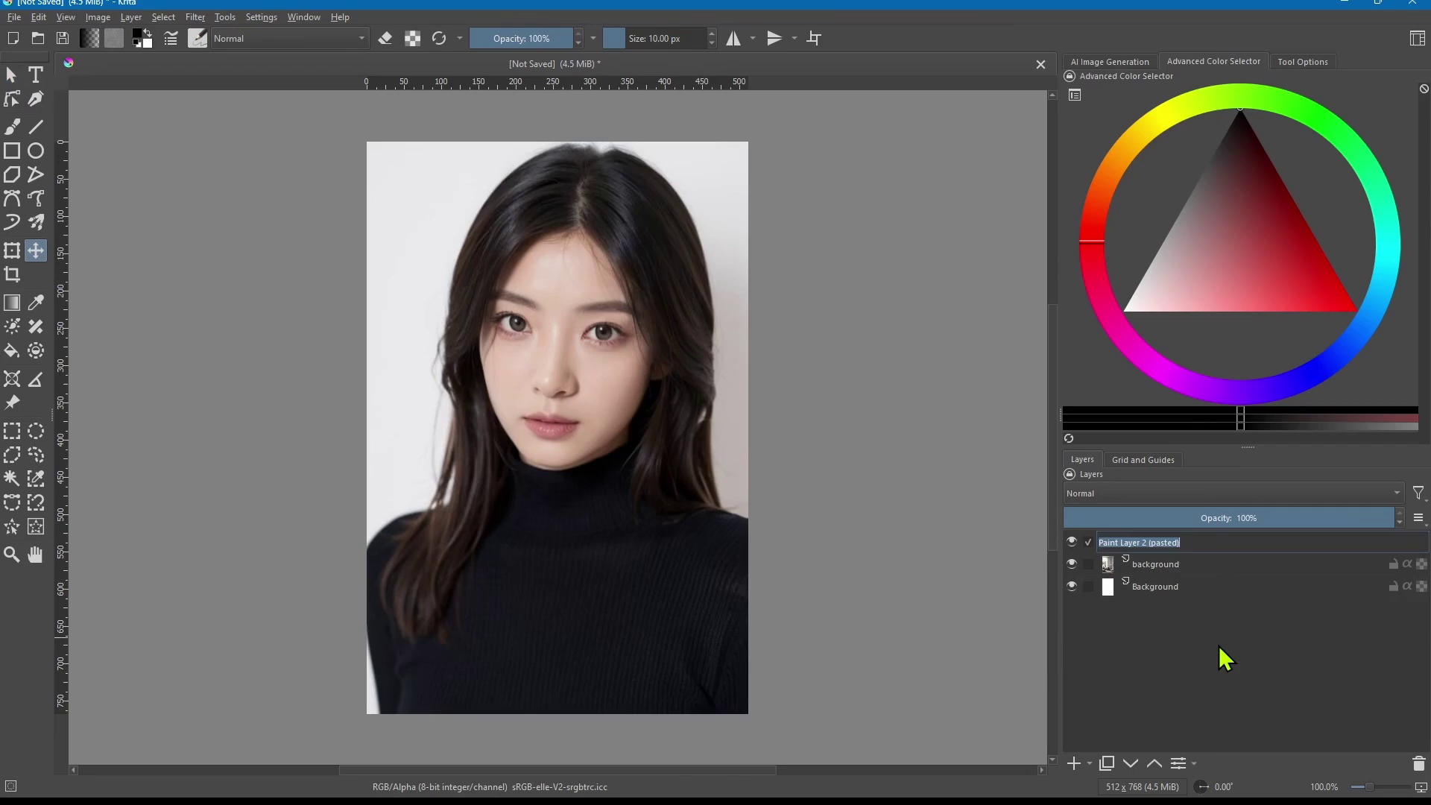
{"action": "type", "text": "foremground"}
{"action": "key", "text": "Return"}
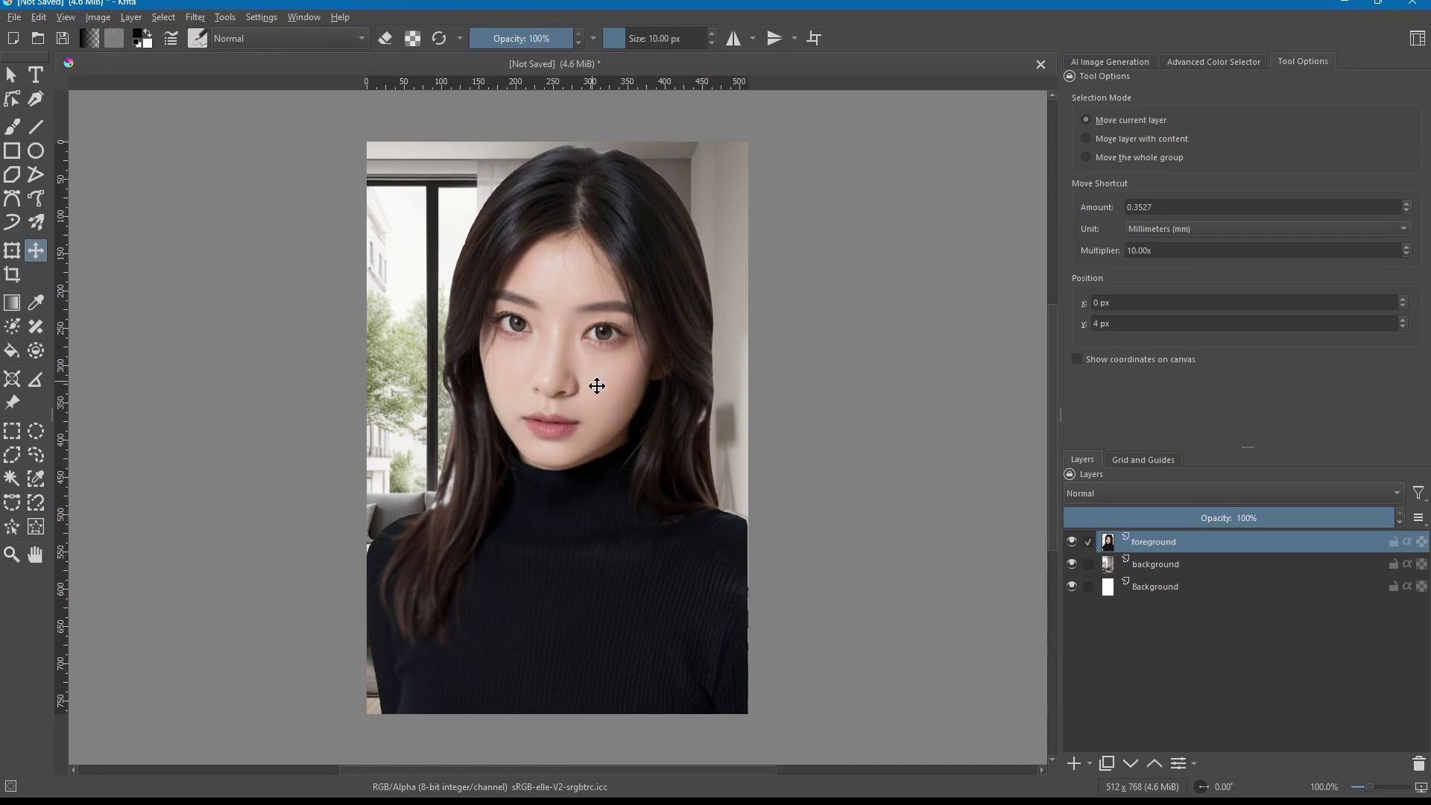
Move the portrait down and to the right, then shrink it from its corner.
{"action": "left_click_drag", "start_coordinate": [581, 475], "coordinate": [615, 611]}
{"action": "key", "text": "ctrl+t"}
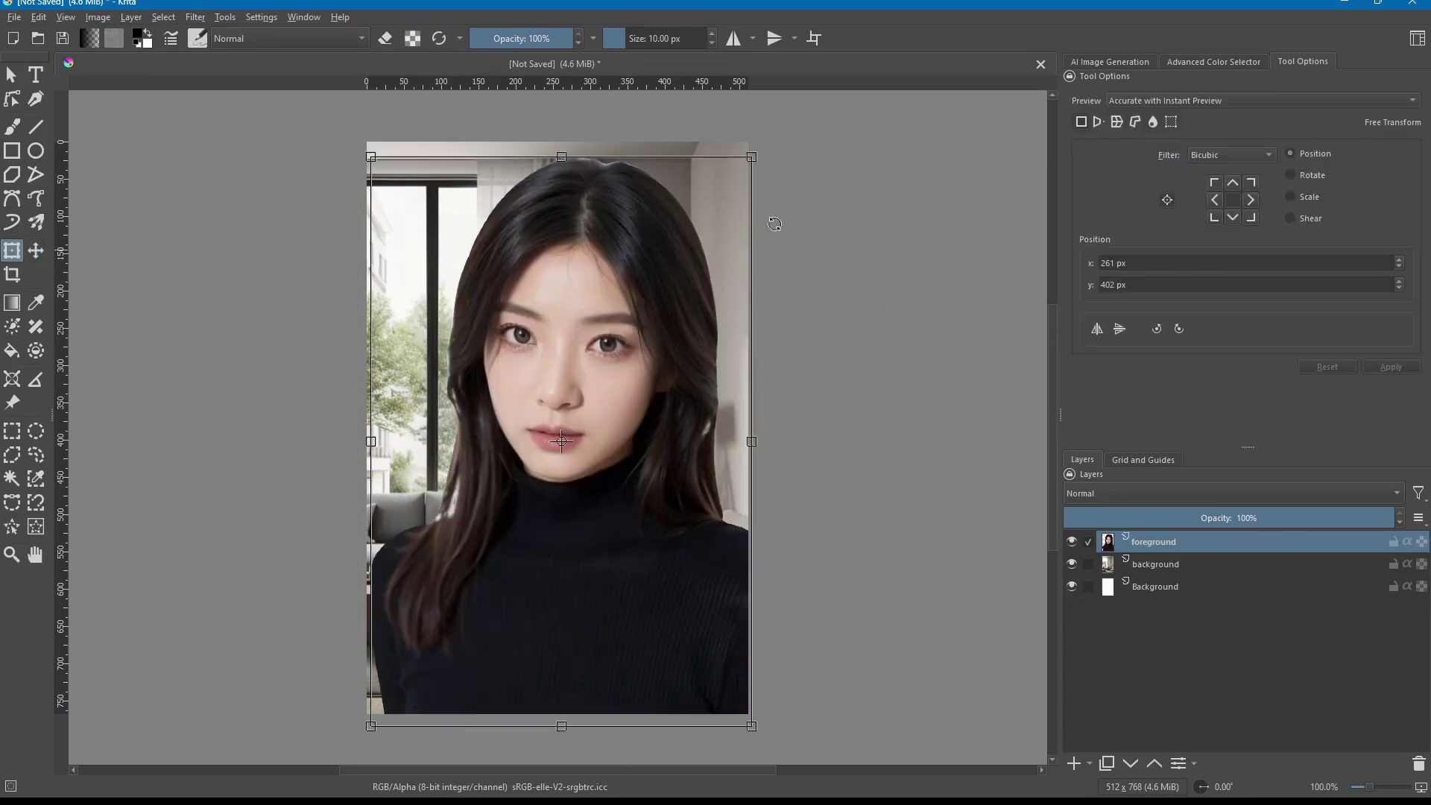
{"action": "left_click_drag", "start_coordinate": [753, 157], "coordinate": [664, 243]}
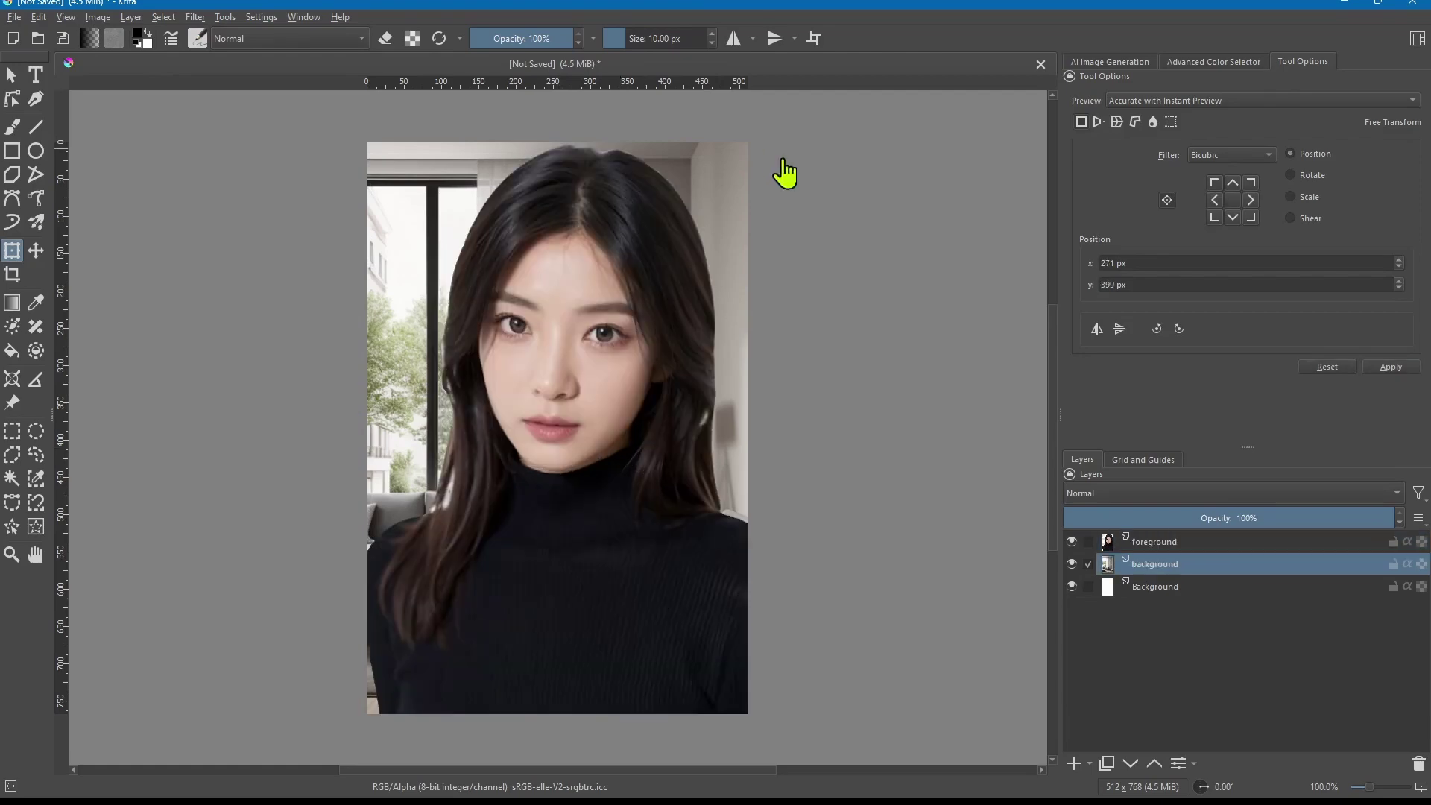
Scale up the background room layer from its top-left corner so it frames the portrait.
{"action": "left_click", "coordinate": [12, 250]}
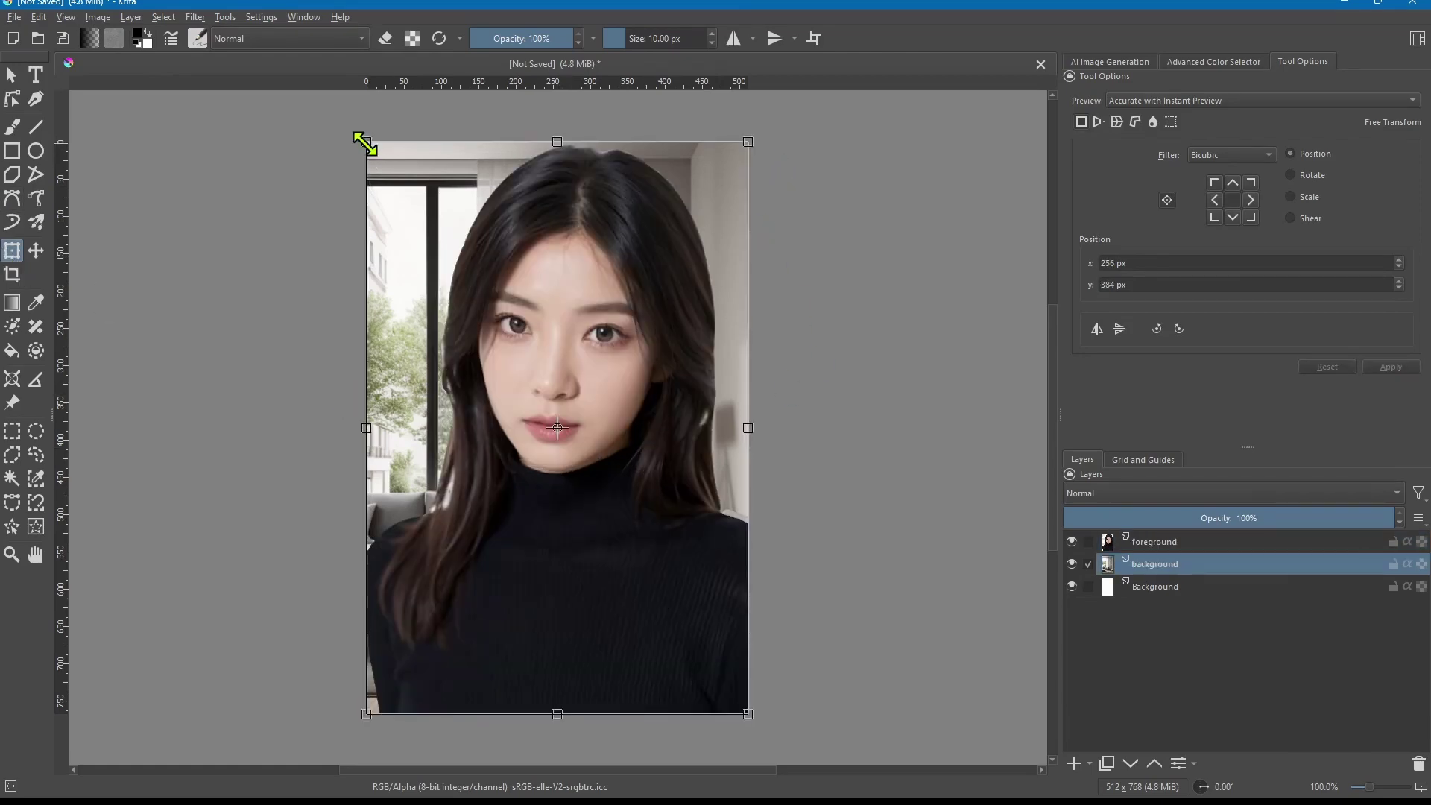
{"action": "left_click_drag", "start_coordinate": [363, 142], "coordinate": [281, 102]}
{"action": "key", "text": "t"}
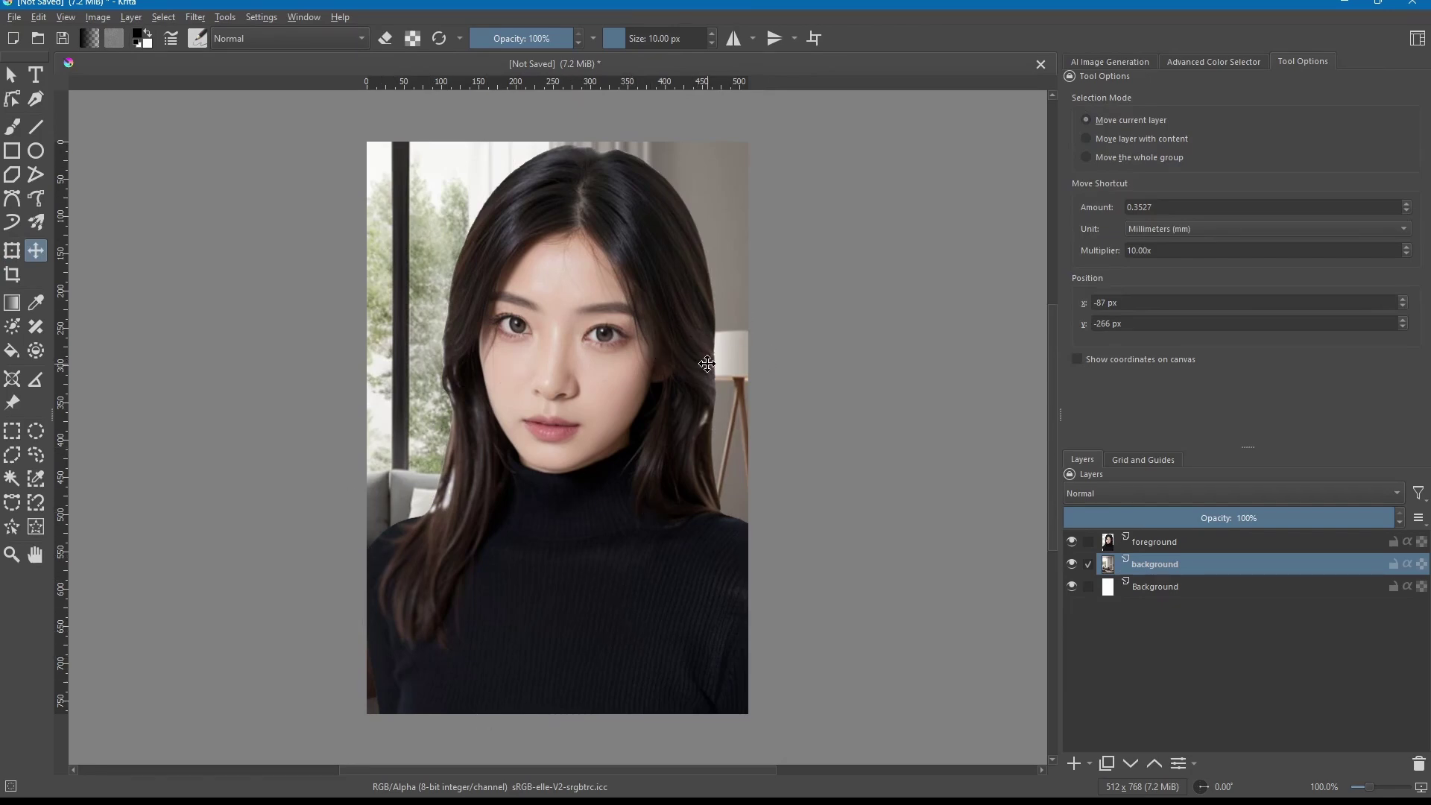
{"action": "left_click", "coordinate": [1156, 541]}
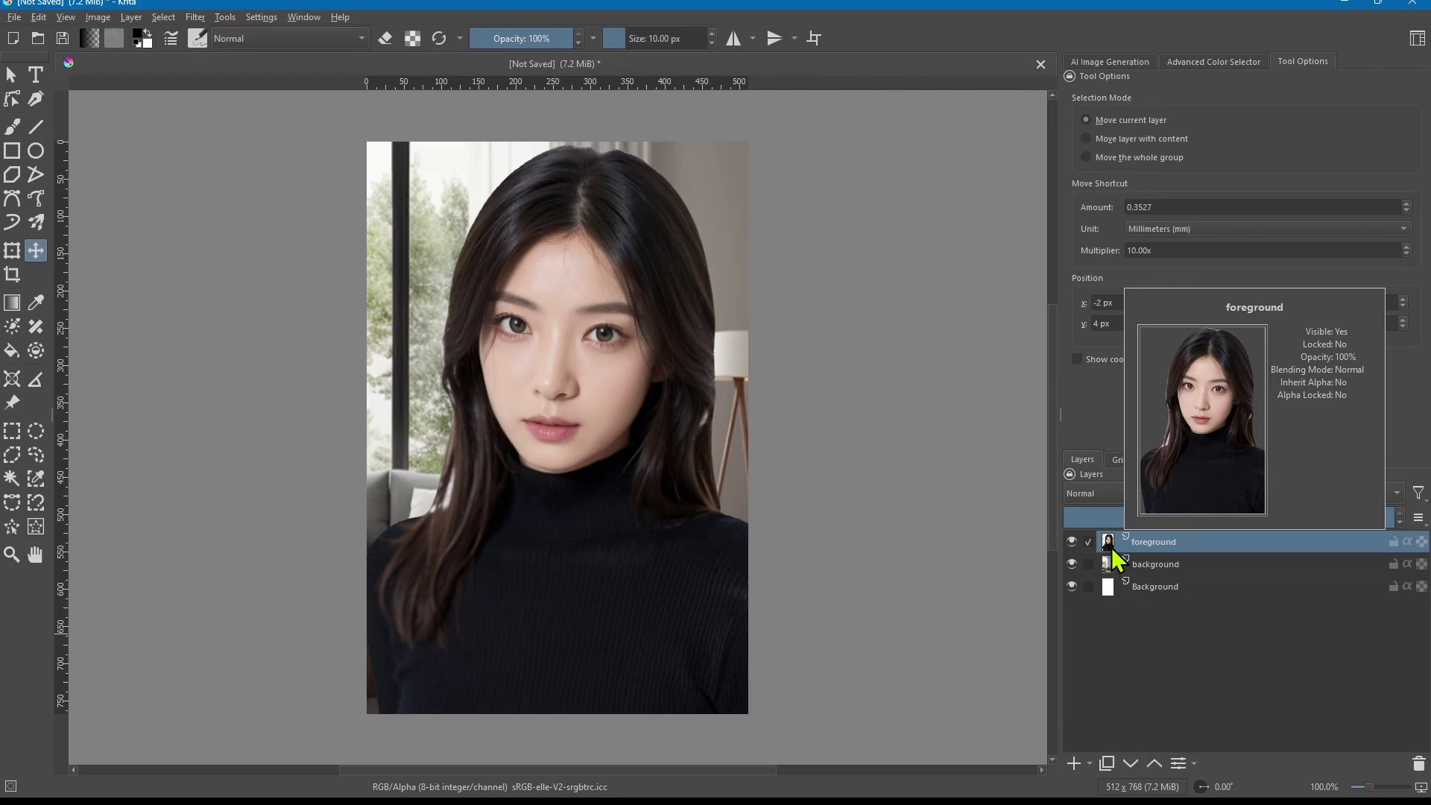
Select the portrait subject's outline and shrink the selection inward by 20 px.
{"action": "left_click", "coordinate": [1111, 547], "text": "ctrl"}
{"action": "left_click", "coordinate": [168, 17]}
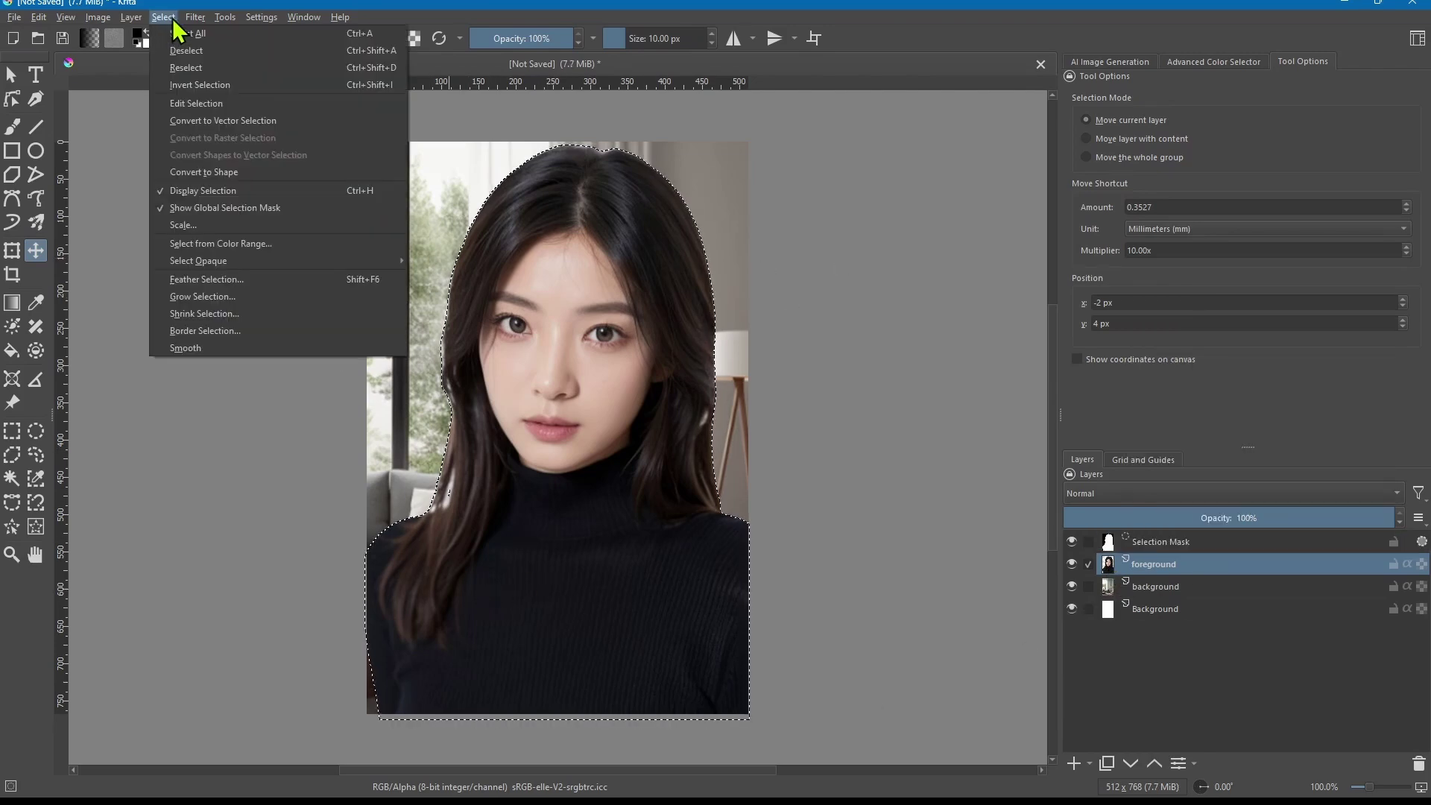
{"action": "left_click", "coordinate": [263, 317]}
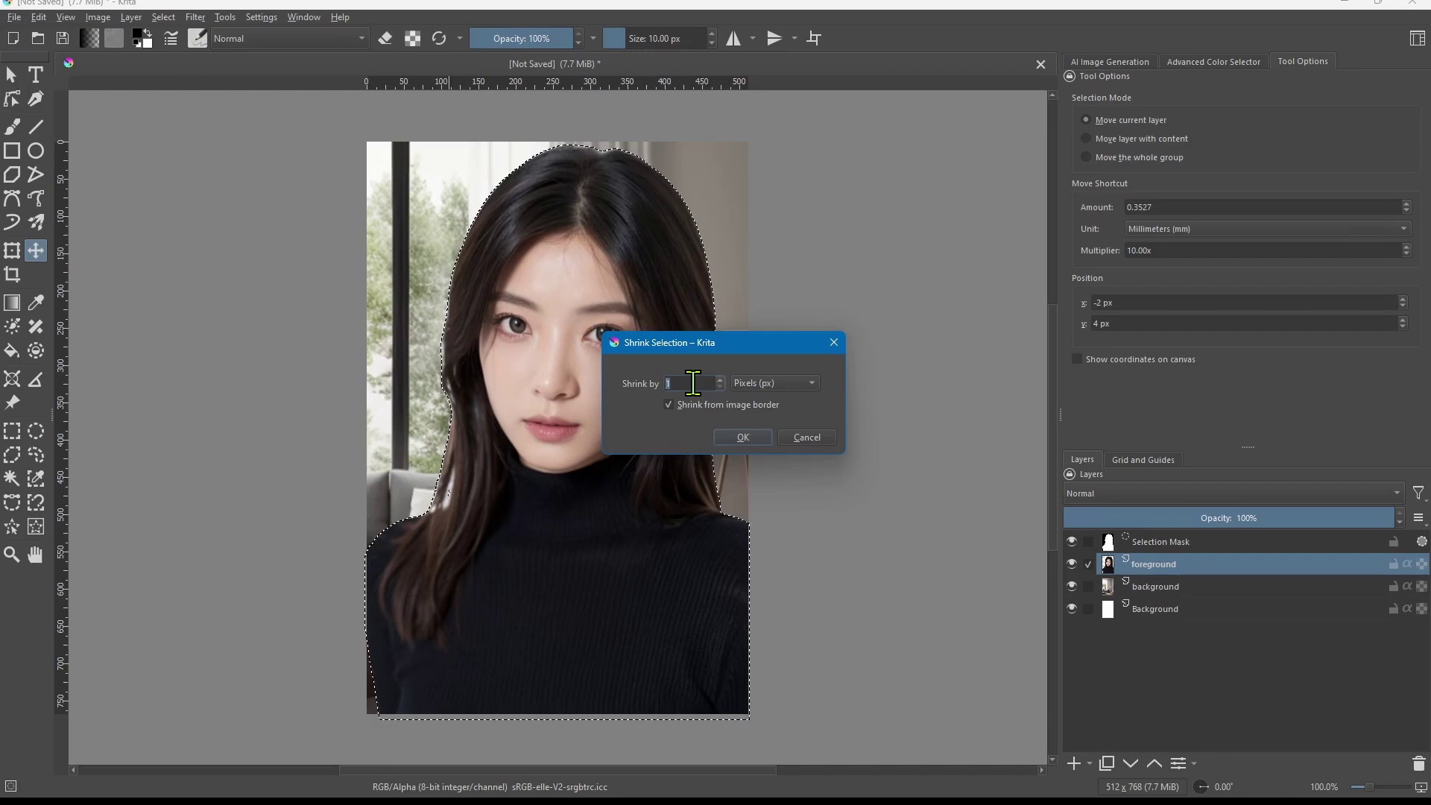
{"action": "key", "text": "Return"}
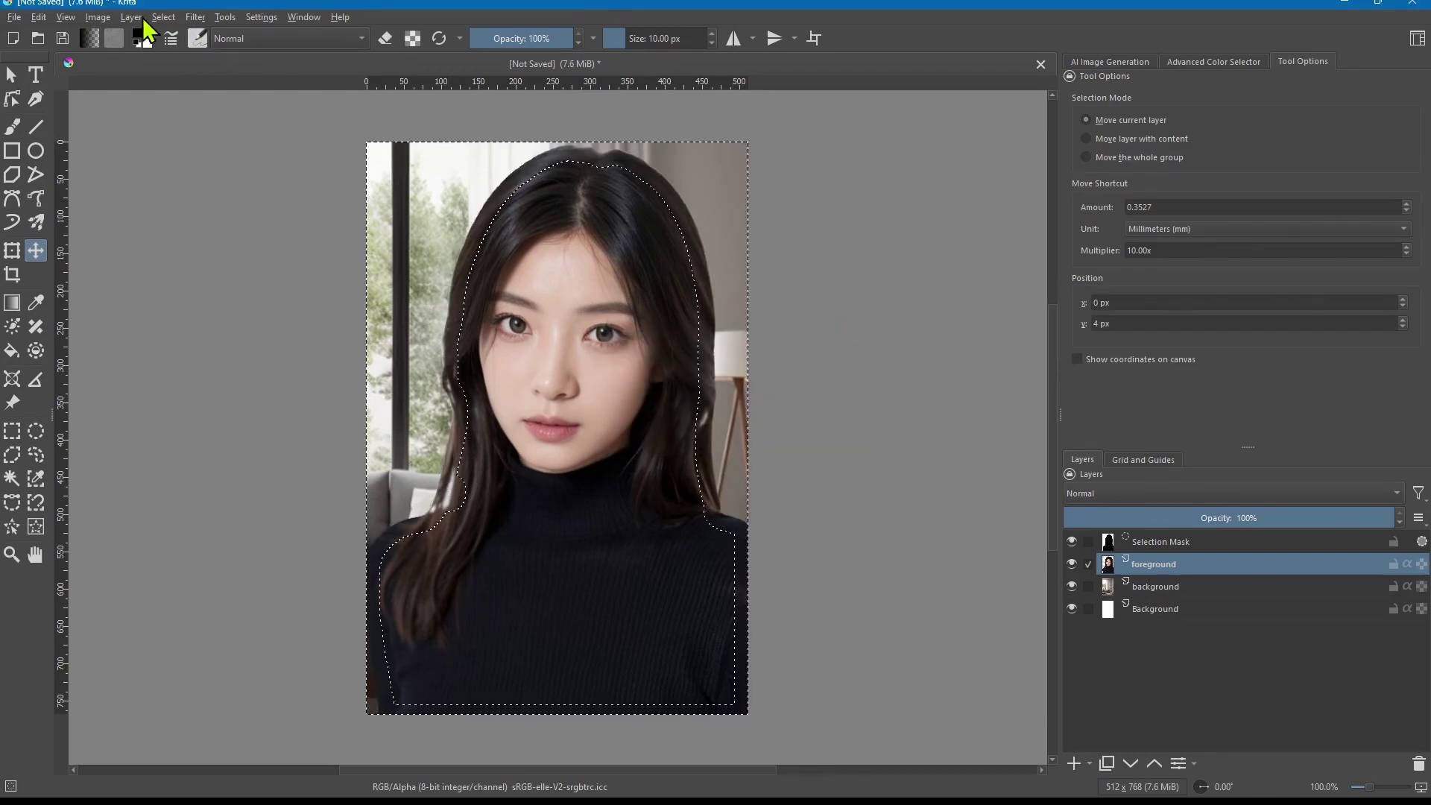
Bring up the Gaussian Blur filter settings from the blur filters.
{"action": "left_click", "coordinate": [164, 17]}
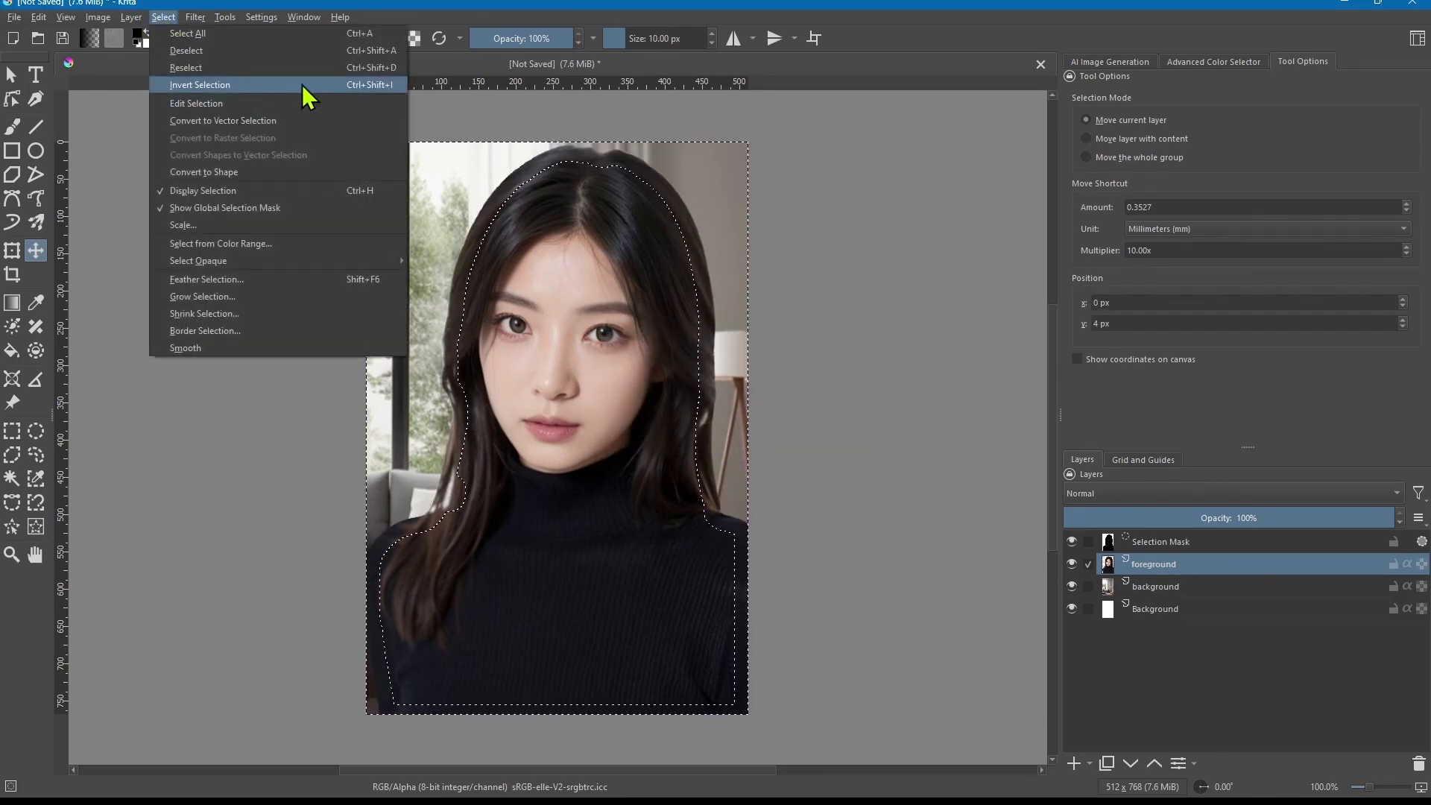
{"action": "left_click", "coordinate": [978, 61]}
{"action": "left_click", "coordinate": [195, 18]}
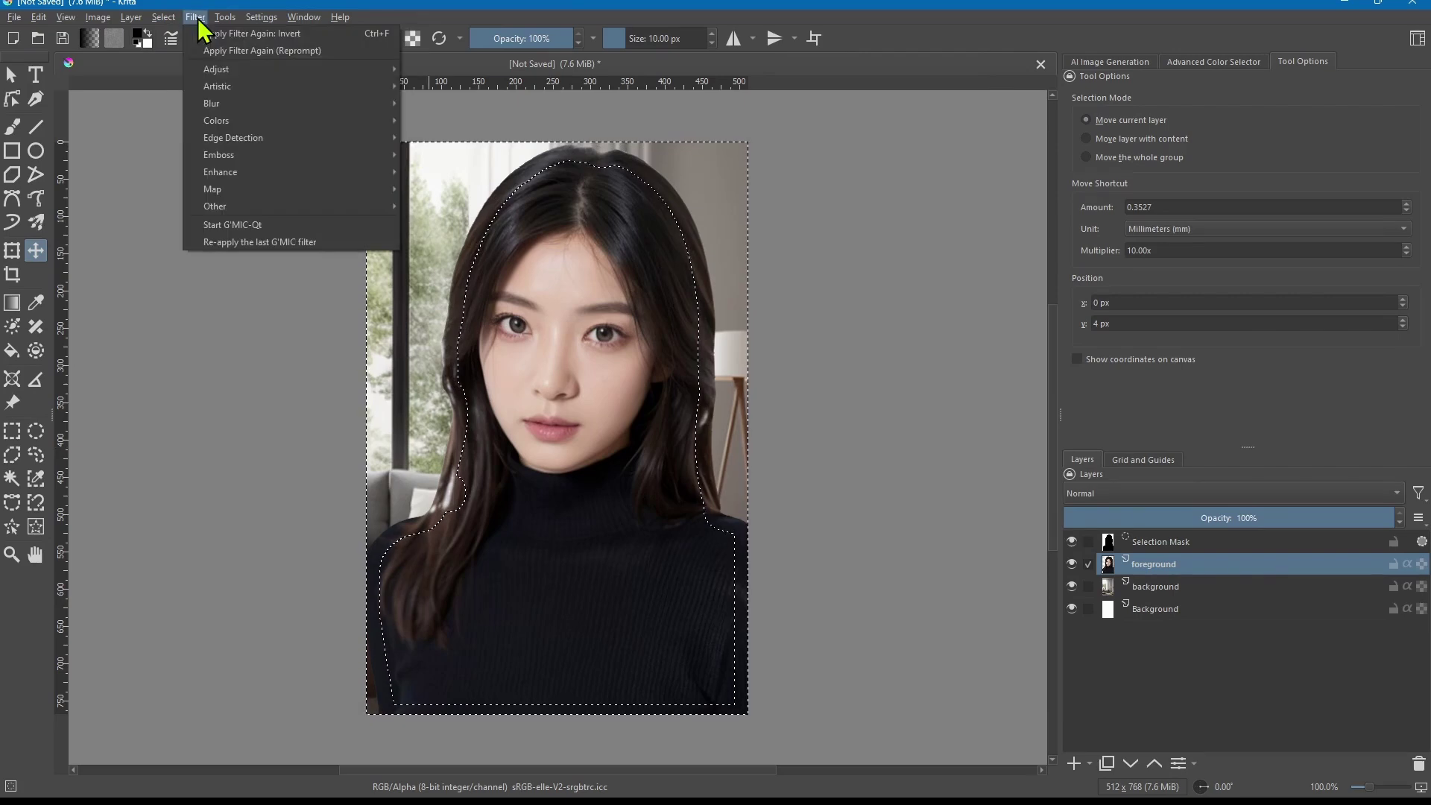
{"action": "mouse_move", "coordinate": [224, 103]}
{"action": "left_click", "coordinate": [450, 121]}
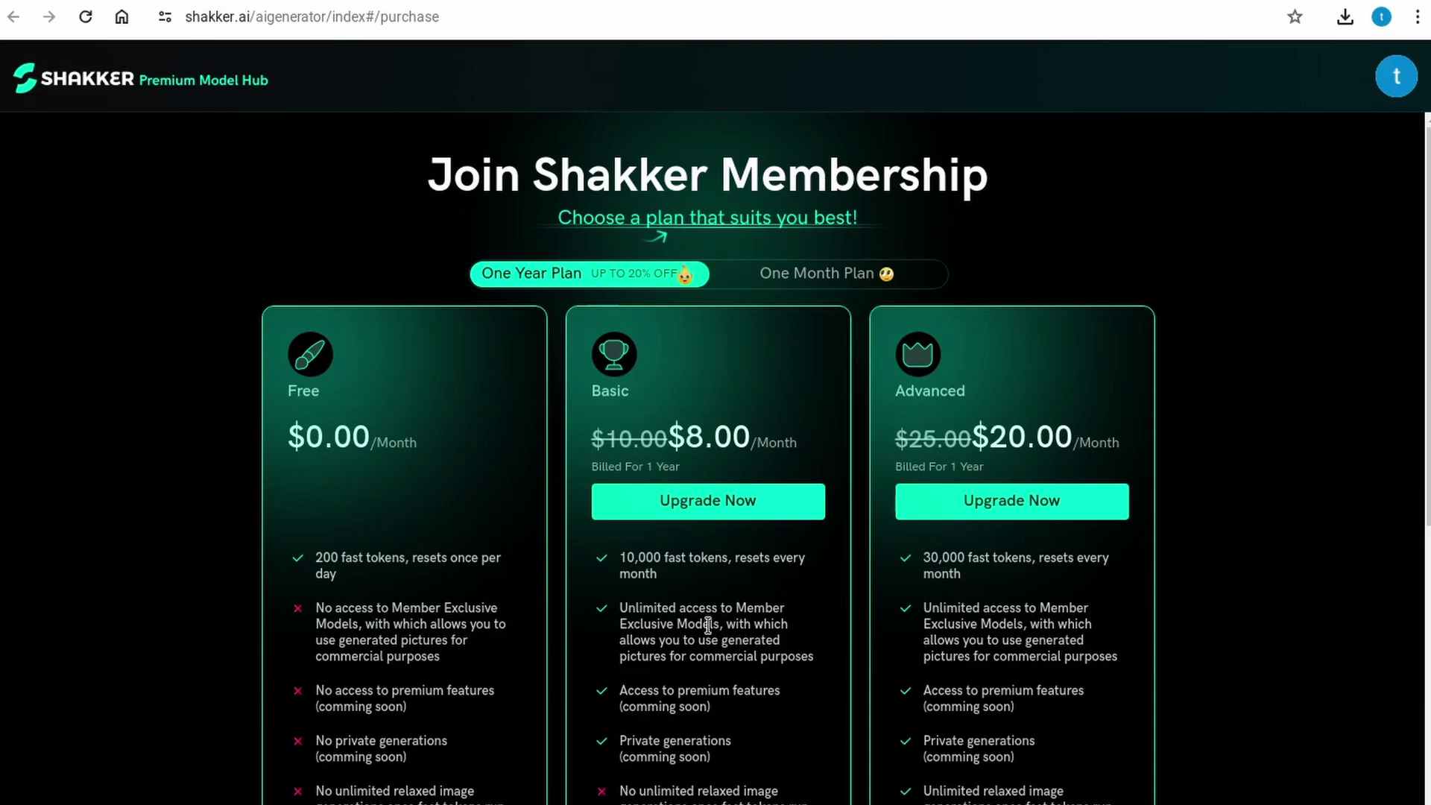
Switch back to the Shakker AI model library tab and scroll to the top of the listings.
{"action": "left_click", "coordinate": [217, 2]}
{"action": "scroll", "coordinate": [503, 271], "scroll_direction": "up", "scroll_amount": 7}
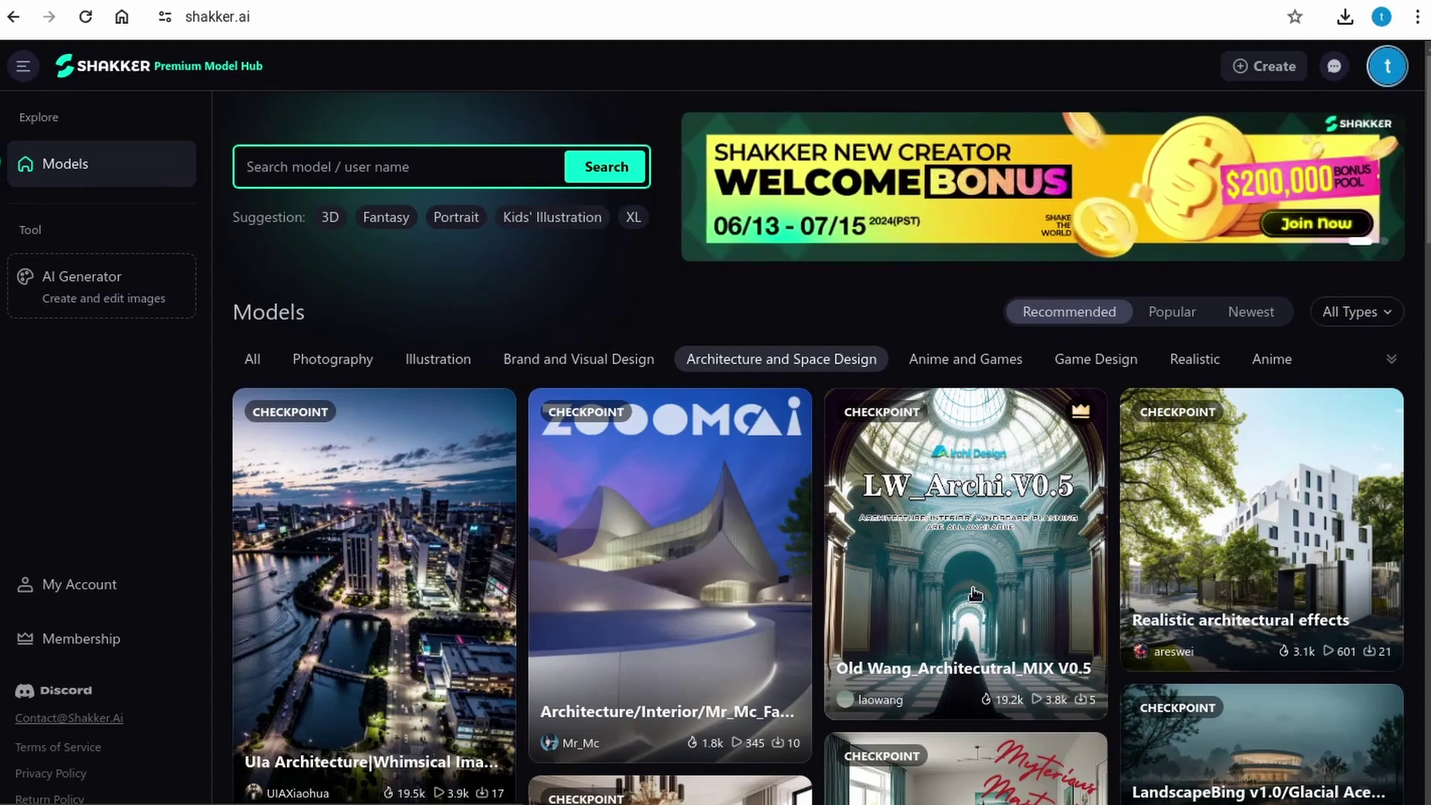
Scroll down and back up through the Shakker interior and architecture checkpoint grid.
{"action": "scroll", "coordinate": [1414, 519], "scroll_direction": "down", "scroll_amount": 5}
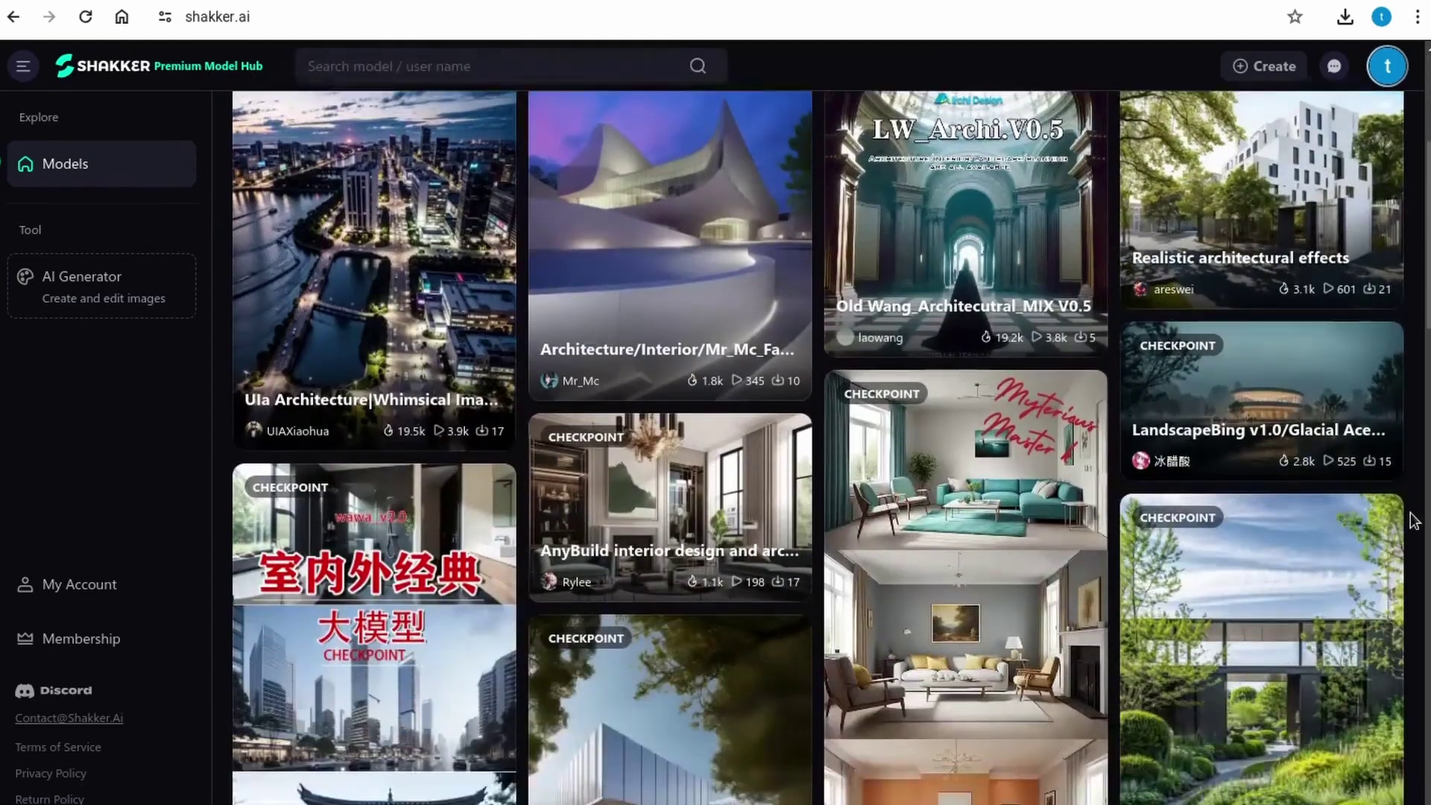
{"action": "scroll", "coordinate": [1413, 520], "scroll_direction": "down", "scroll_amount": 10}
{"action": "scroll", "coordinate": [1413, 529], "scroll_direction": "up", "scroll_amount": 8}
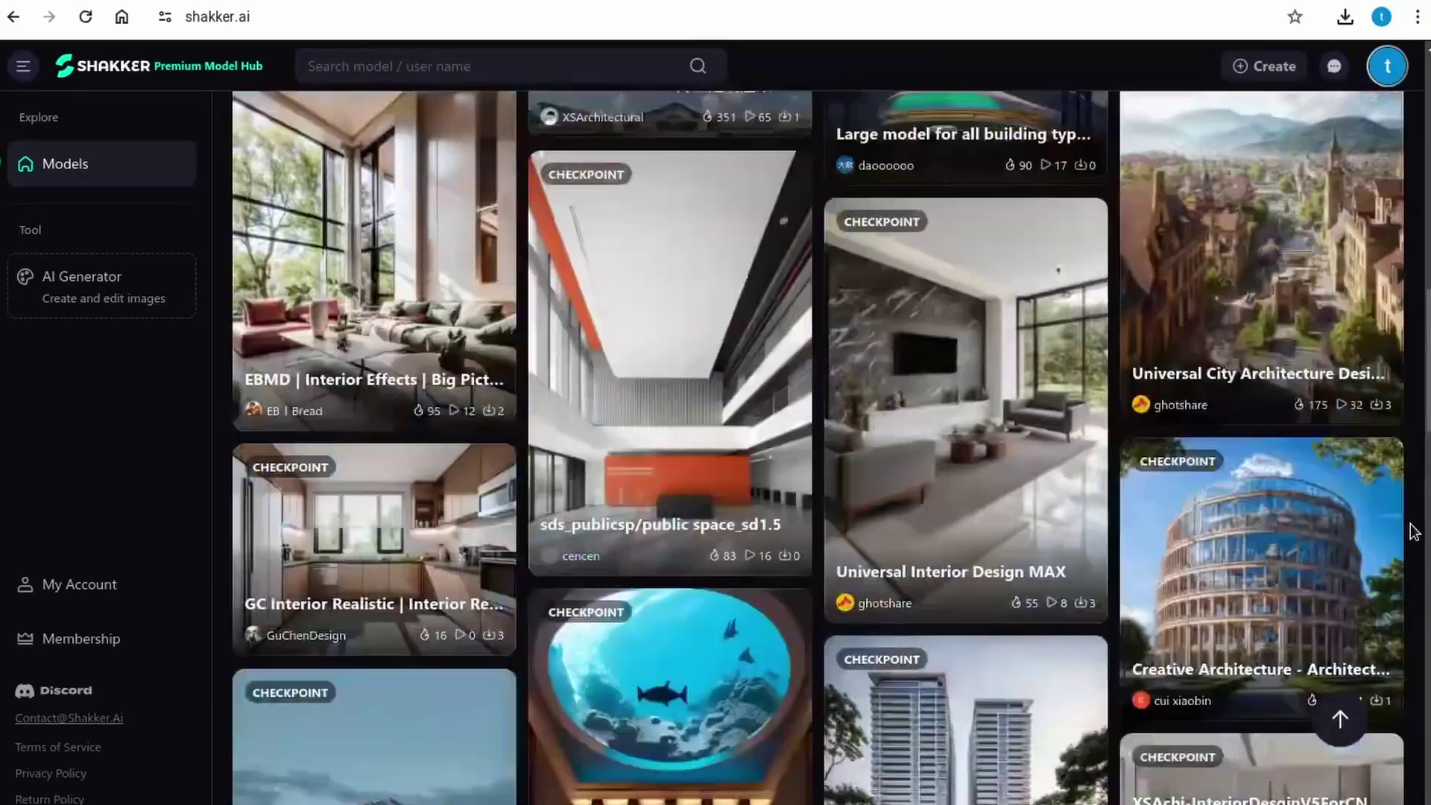
{"action": "scroll", "coordinate": [1414, 531], "scroll_direction": "up", "scroll_amount": 10}
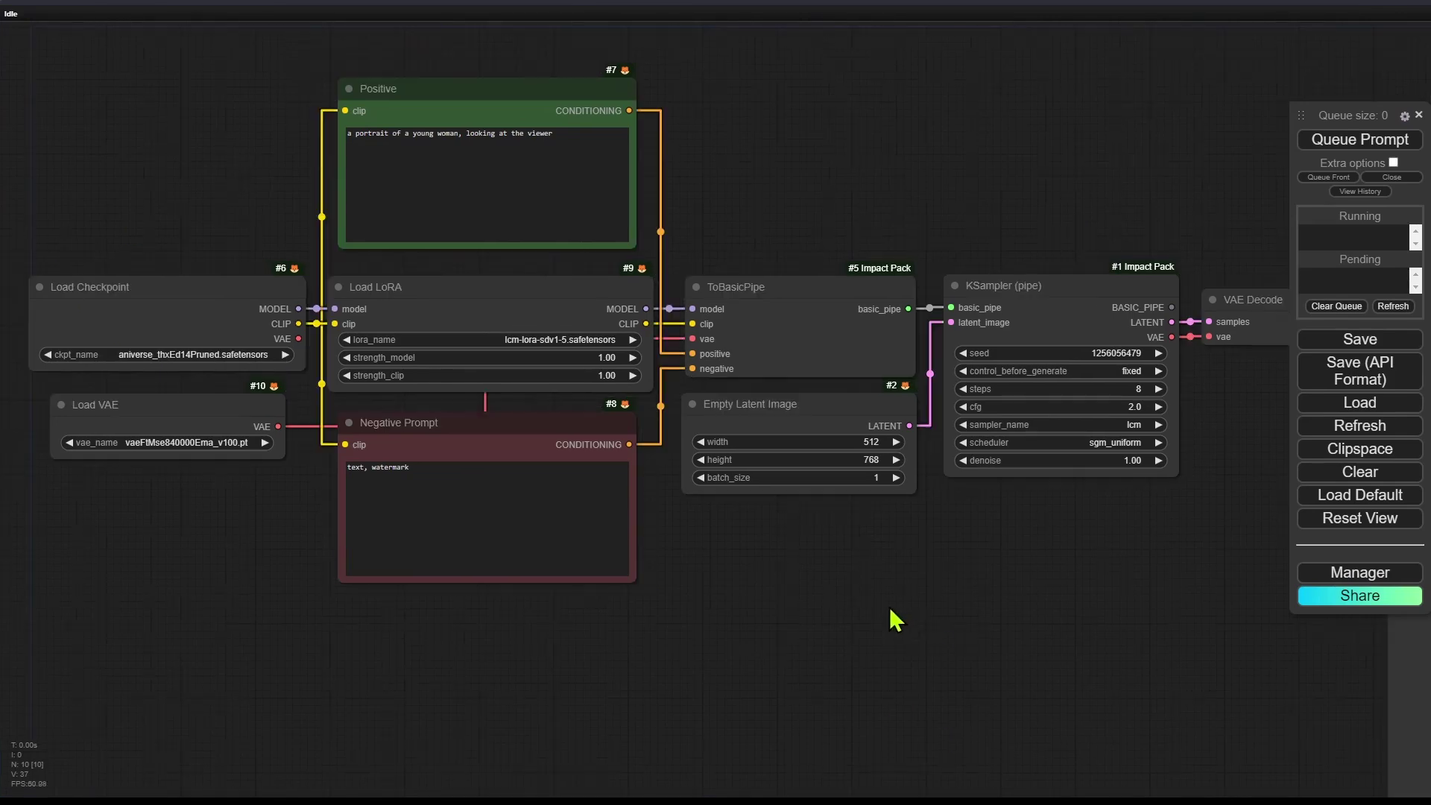
Queue the workflow to generate the black-turtleneck portrait and center the Save Image result in view.
{"action": "left_click", "coordinate": [1352, 145]}
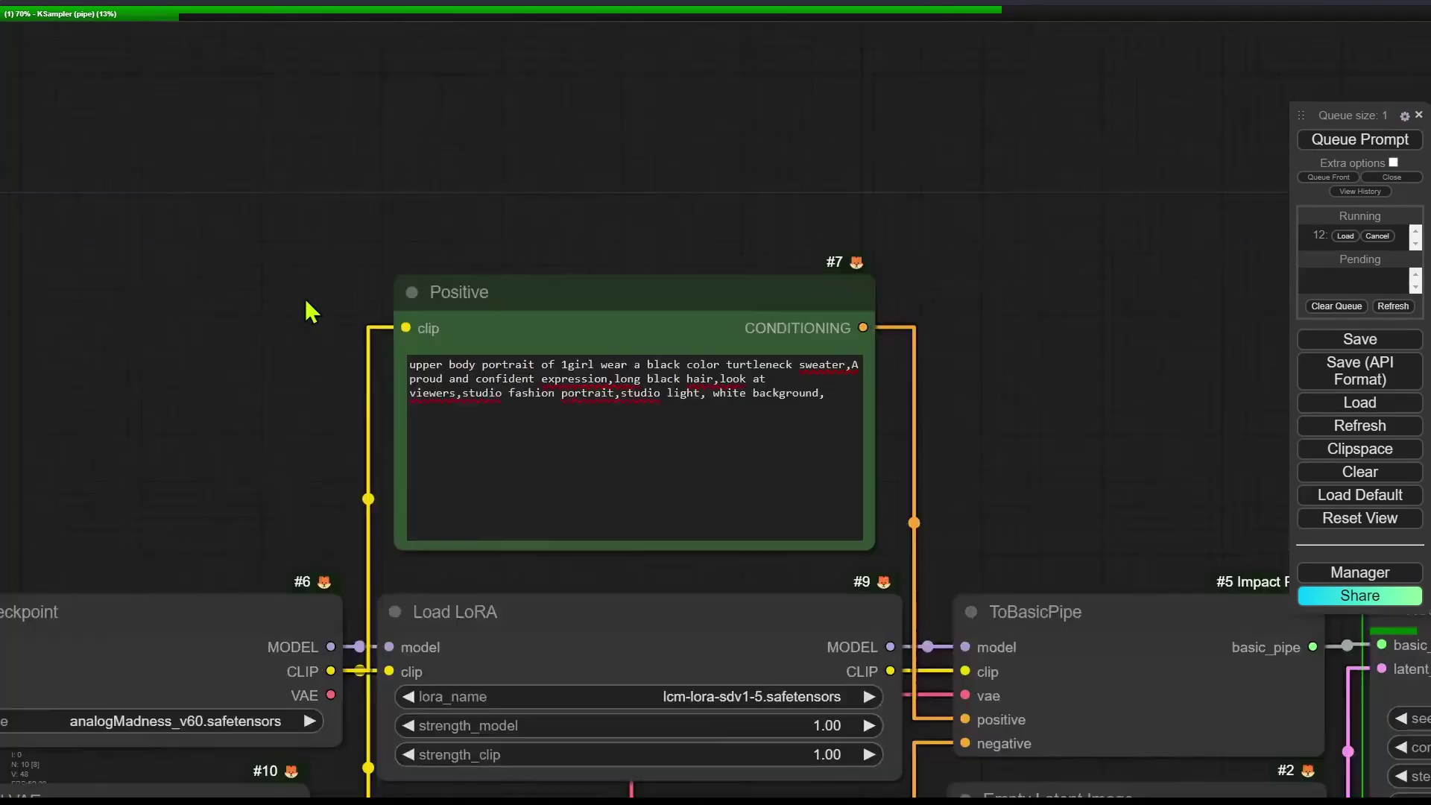
{"action": "scroll", "coordinate": [371, 428], "scroll_direction": "up", "scroll_amount": 2}
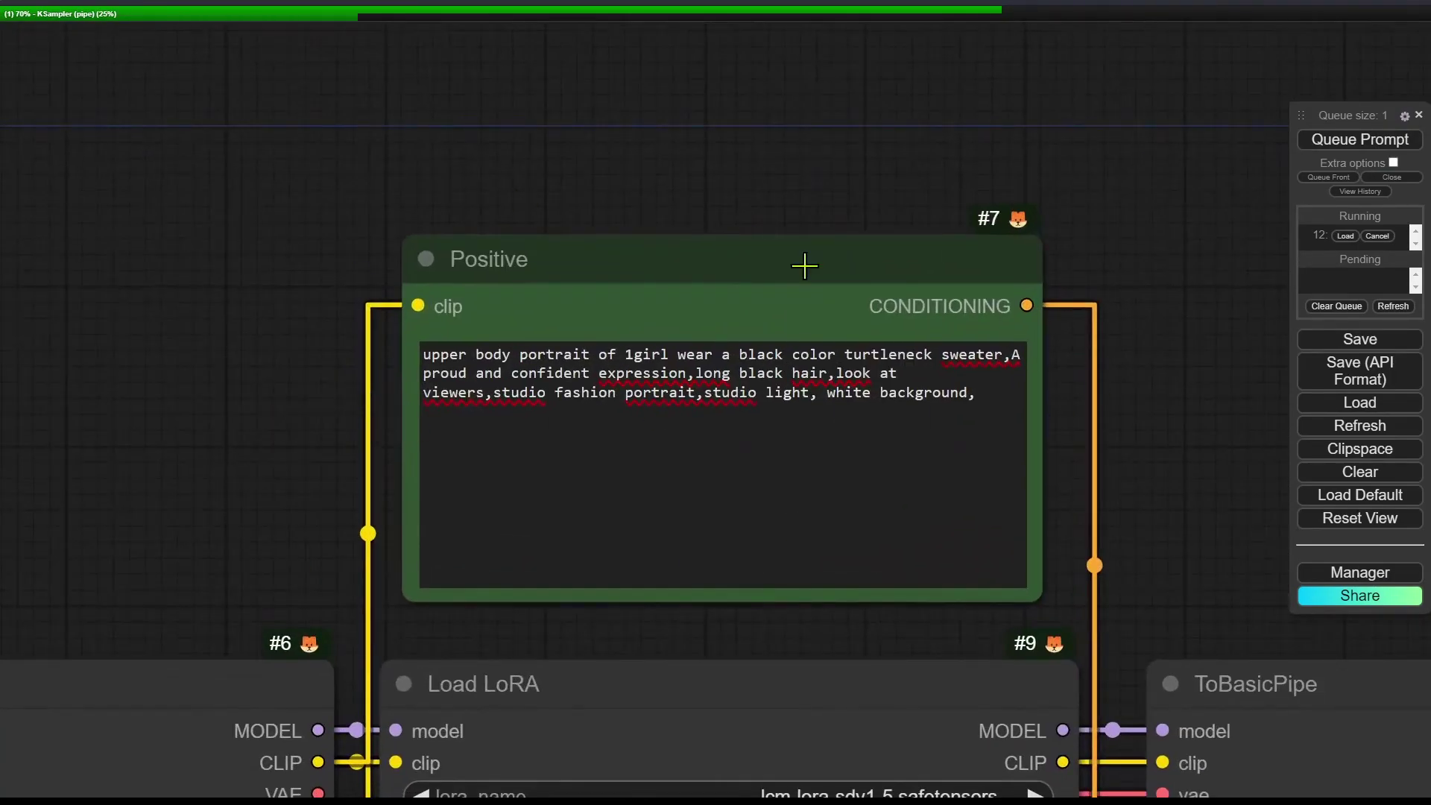
{"action": "scroll", "coordinate": [1213, 509], "scroll_direction": "down", "scroll_amount": 4}
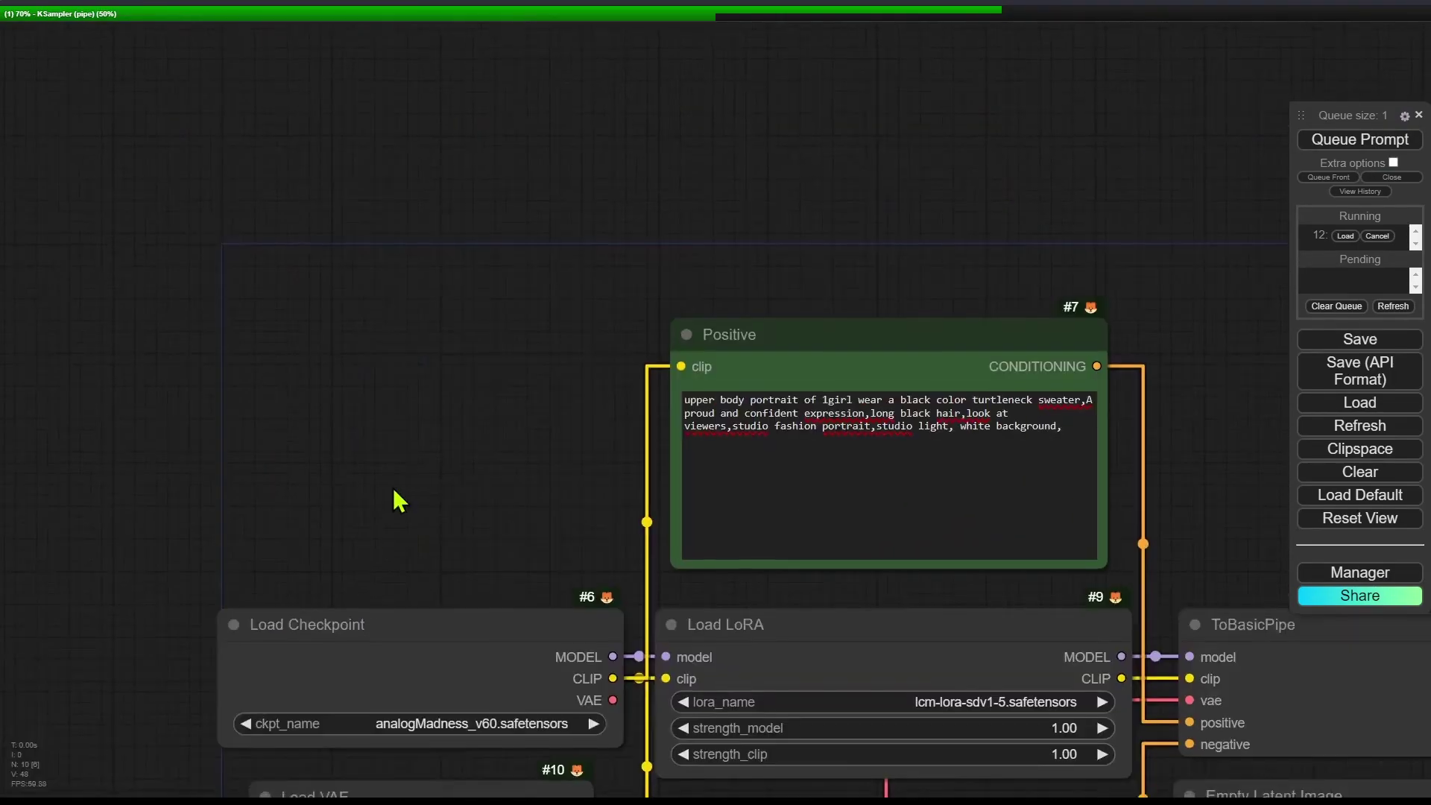
{"action": "left_click_drag", "start_coordinate": [399, 495], "coordinate": [598, 210]}
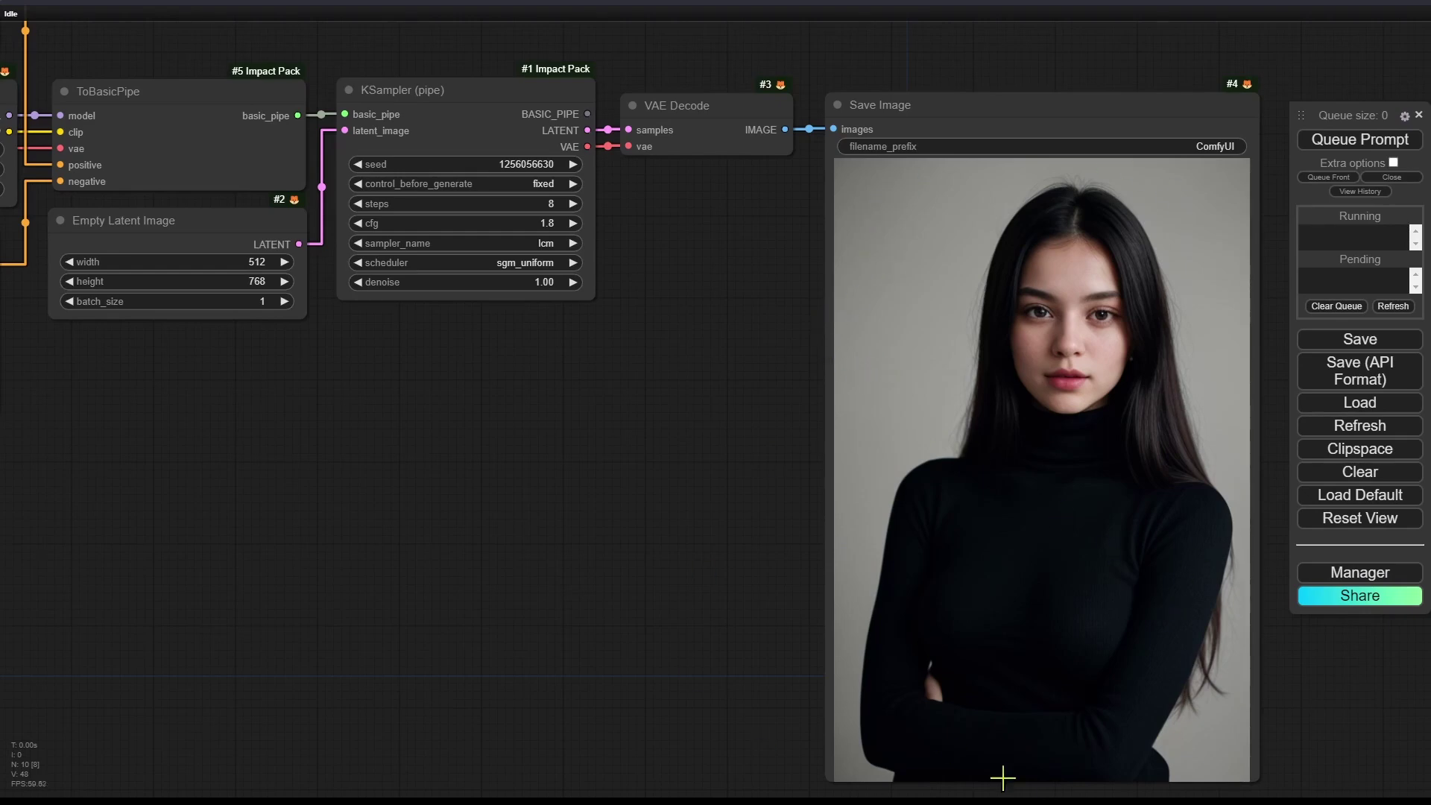
{"action": "scroll", "coordinate": [849, 425], "scroll_direction": "down", "scroll_amount": 5}
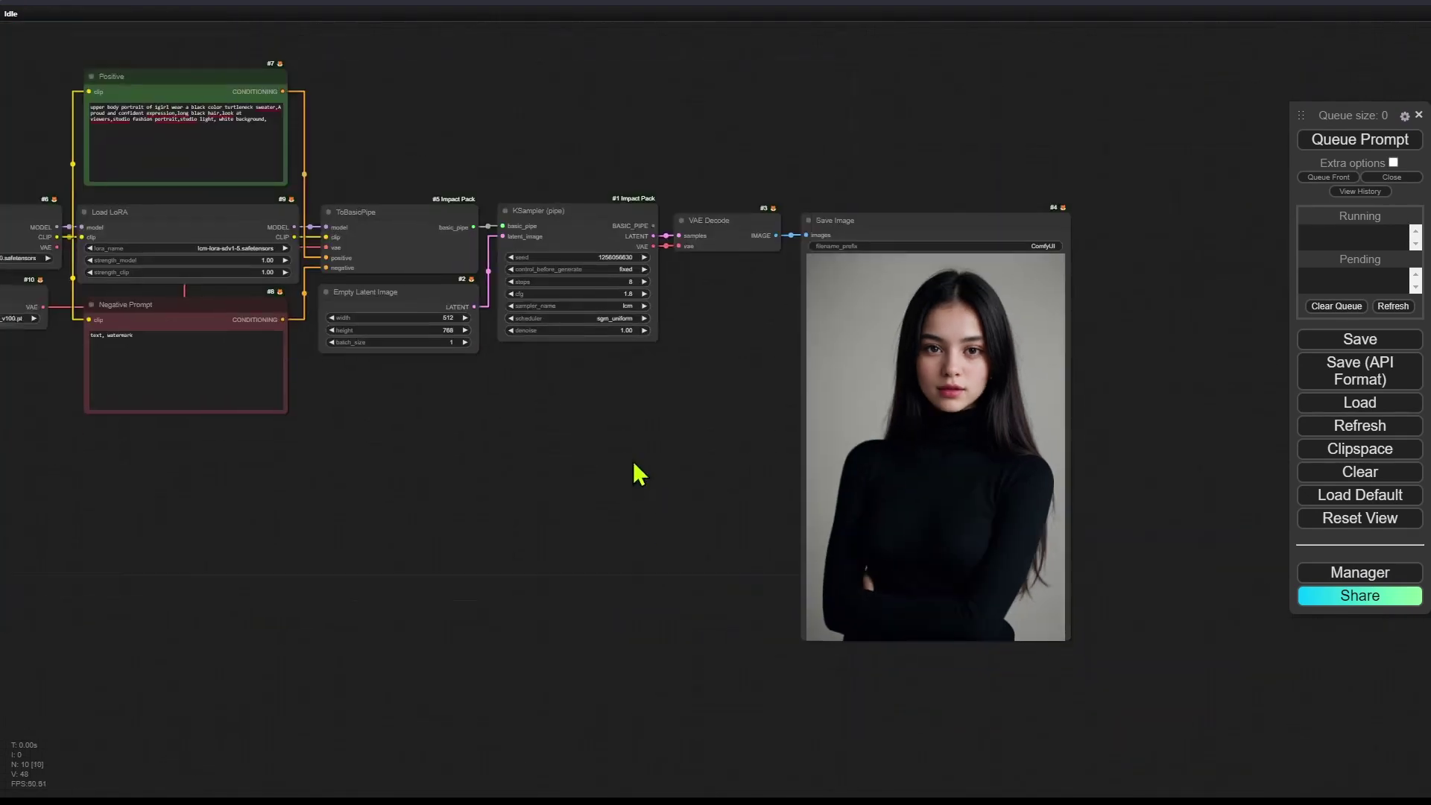
{"action": "left_click_drag", "start_coordinate": [634, 464], "coordinate": [576, 403]}
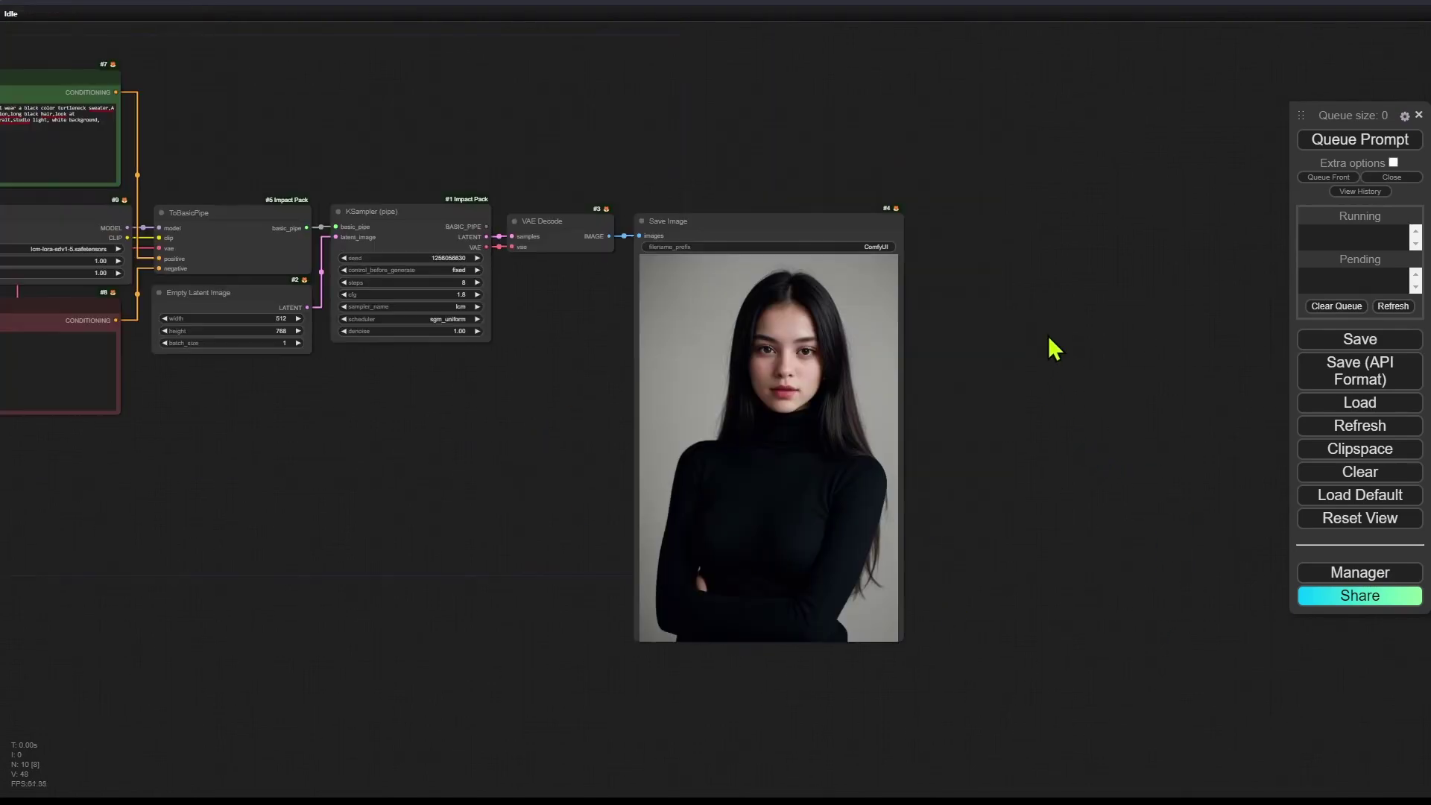
{"action": "left_click_drag", "start_coordinate": [1052, 348], "coordinate": [932, 433]}
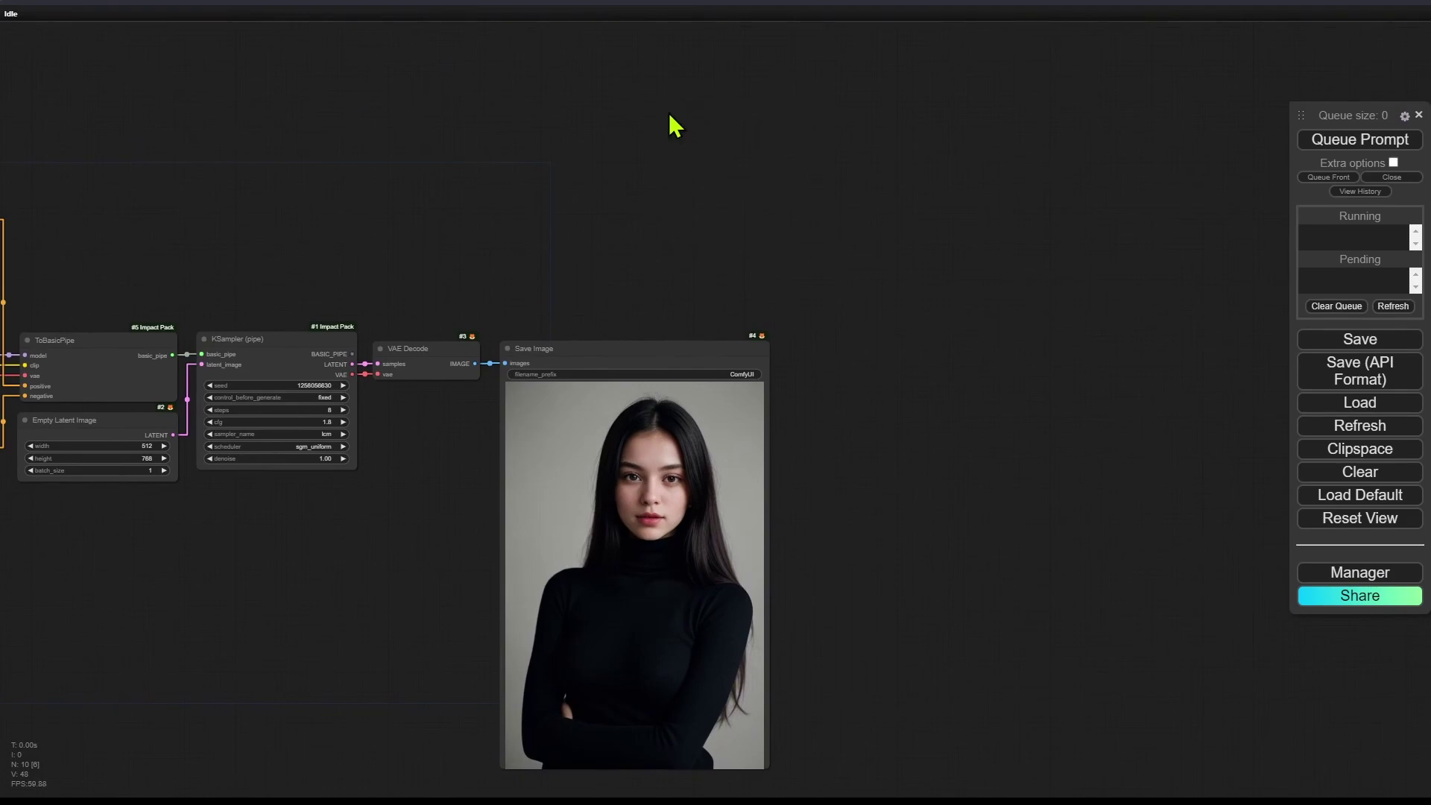
Add the BRIA RMBG nodes and search the Manager's custom node list for 'bria'.
{"action": "right_click", "coordinate": [669, 114]}
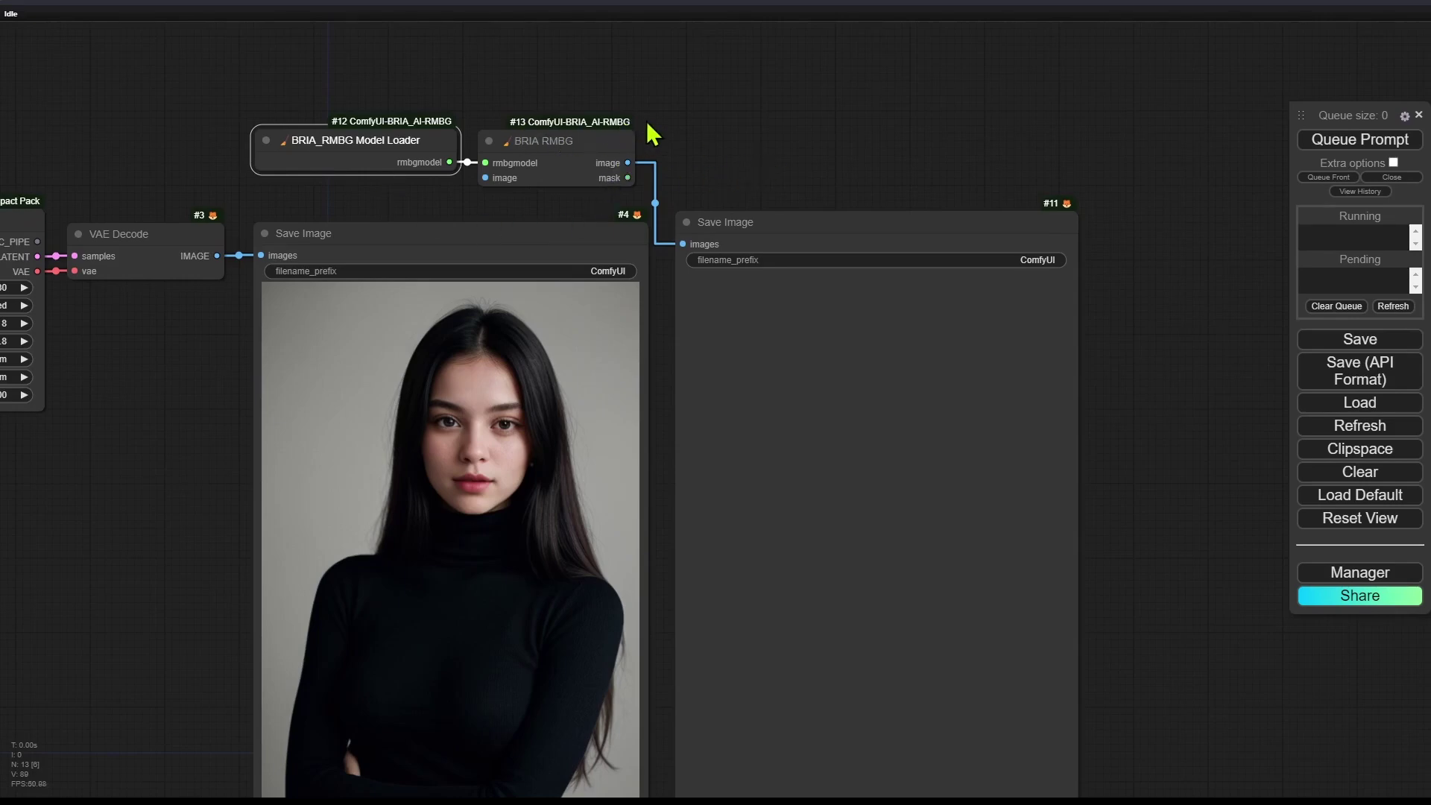
{"action": "left_click_drag", "start_coordinate": [795, 162], "coordinate": [777, 61]}
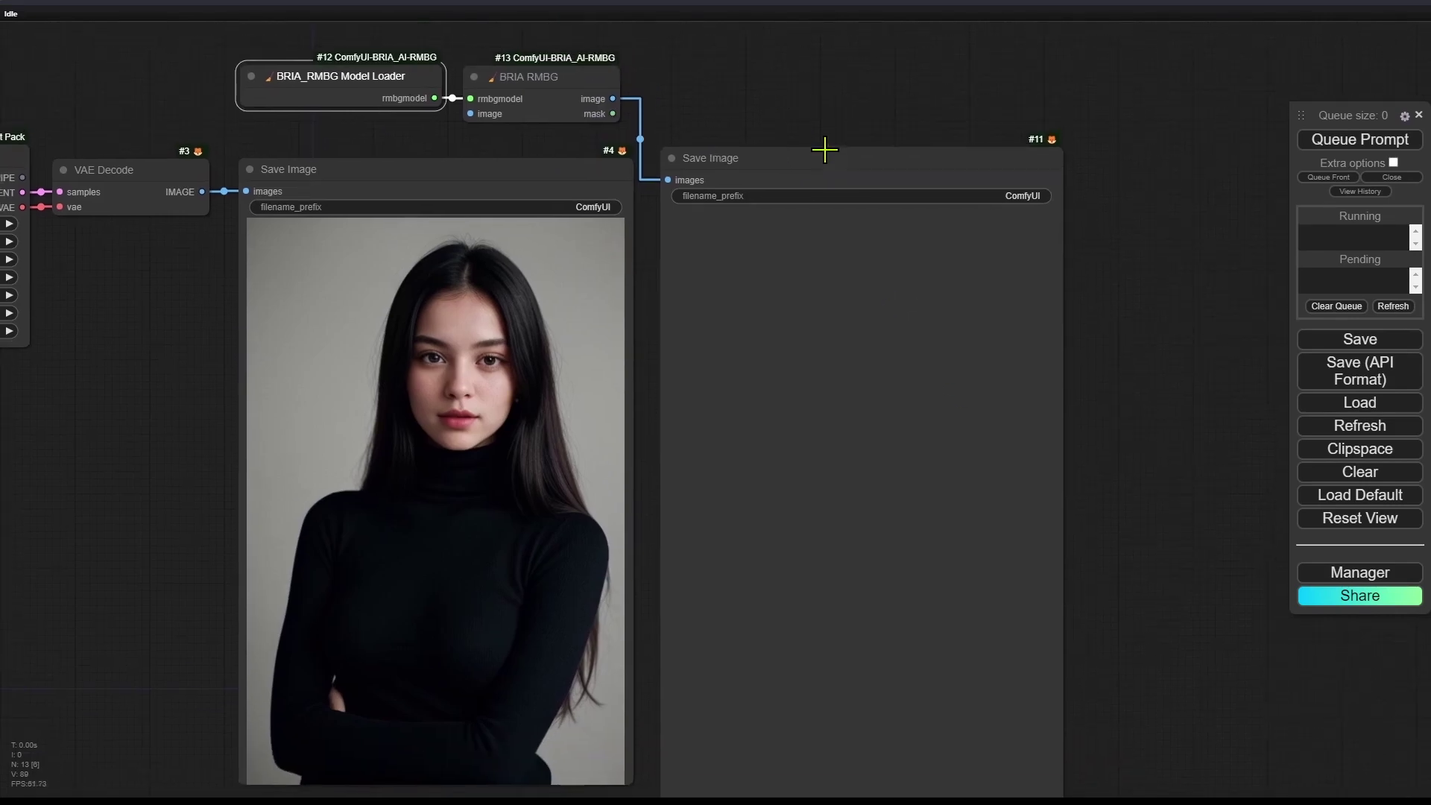
{"action": "left_click", "coordinate": [1389, 577]}
{"action": "left_click", "coordinate": [674, 274]}
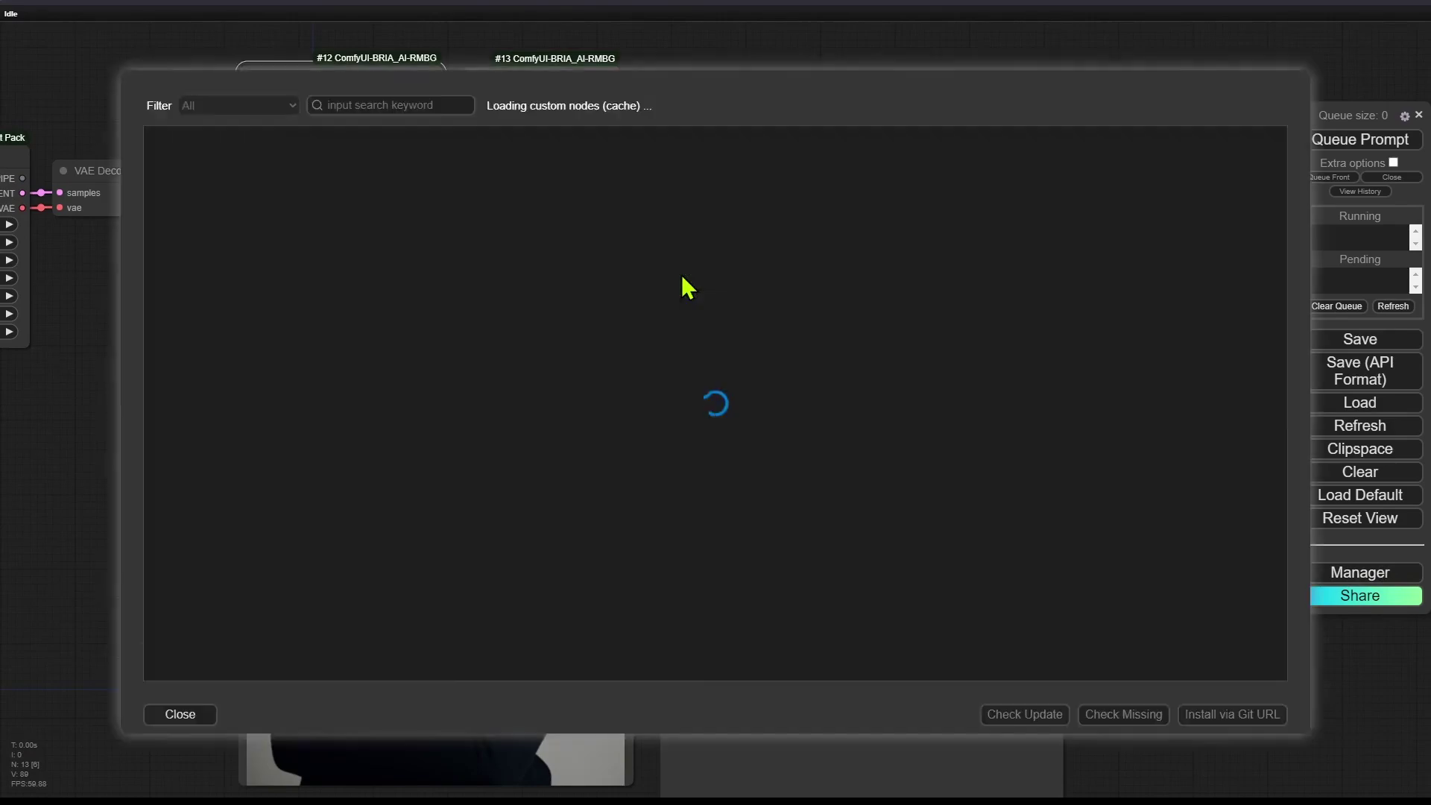
{"action": "left_click", "coordinate": [350, 104]}
{"action": "type", "text": "brai"}
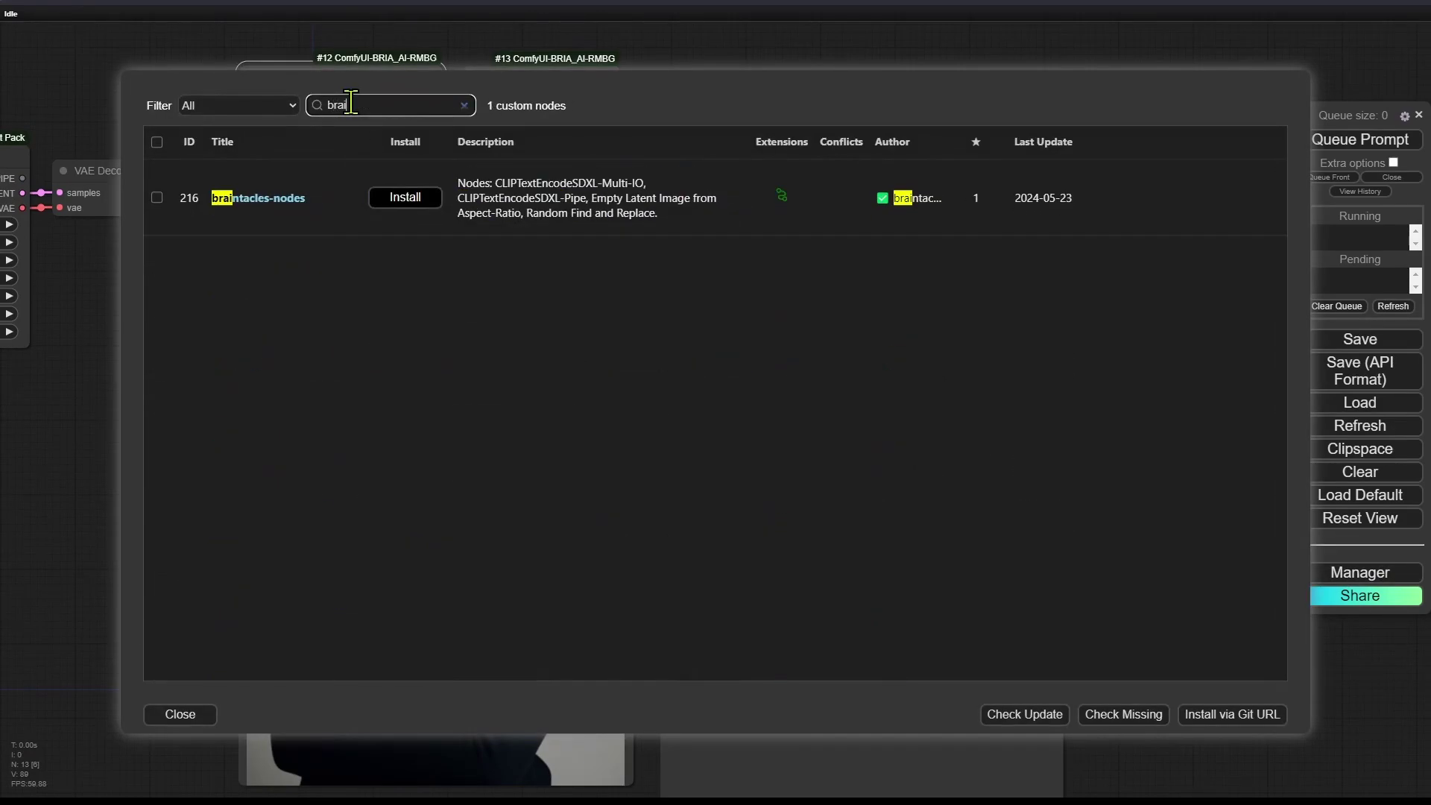
{"action": "key", "text": "BackSpace"}
{"action": "key", "text": "BackSpace"}
{"action": "type", "text": "ia"}
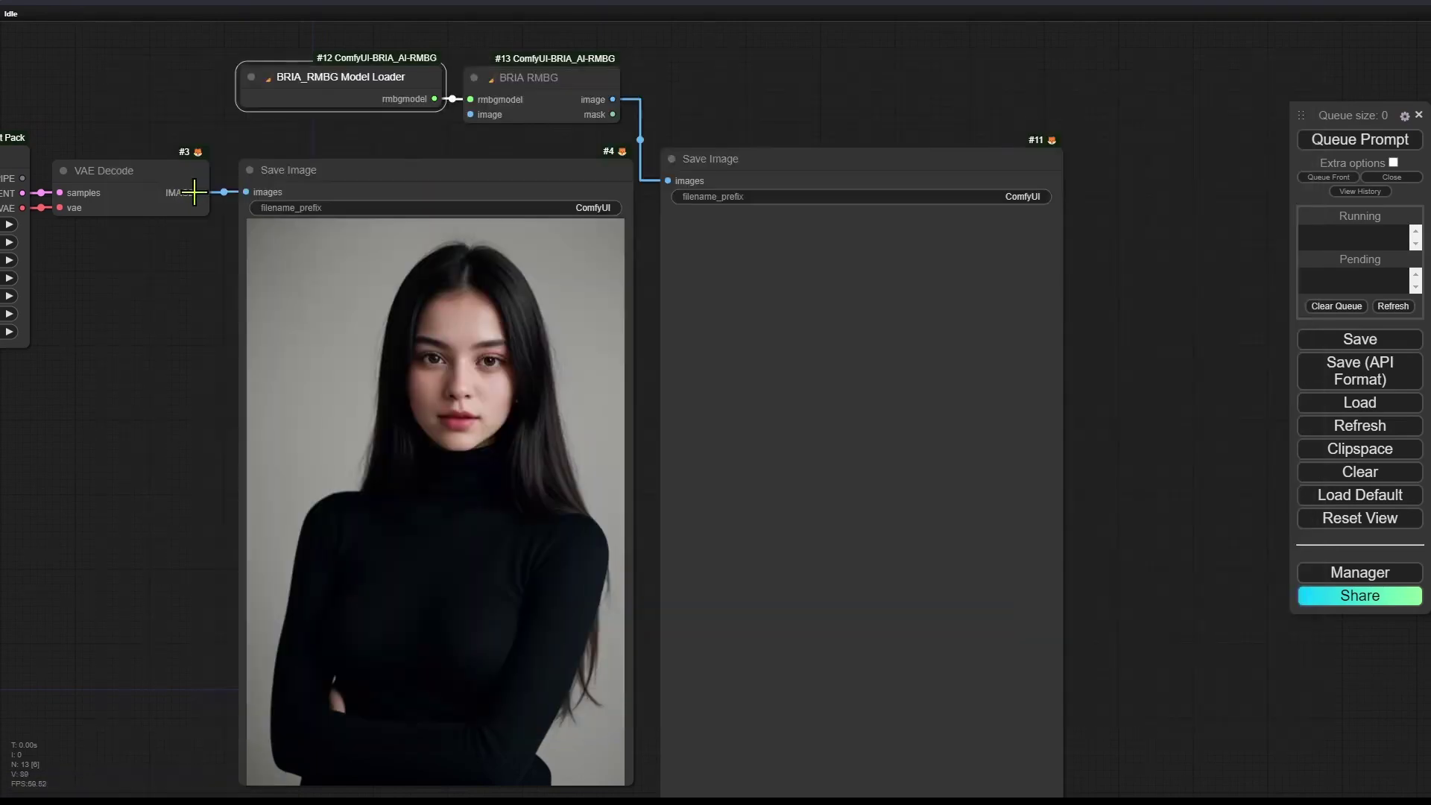
Link VAE Decode's IMAGE to BRIA RMBG's image input and view both portrait outputs.
{"action": "left_click_drag", "start_coordinate": [202, 192], "coordinate": [470, 114]}
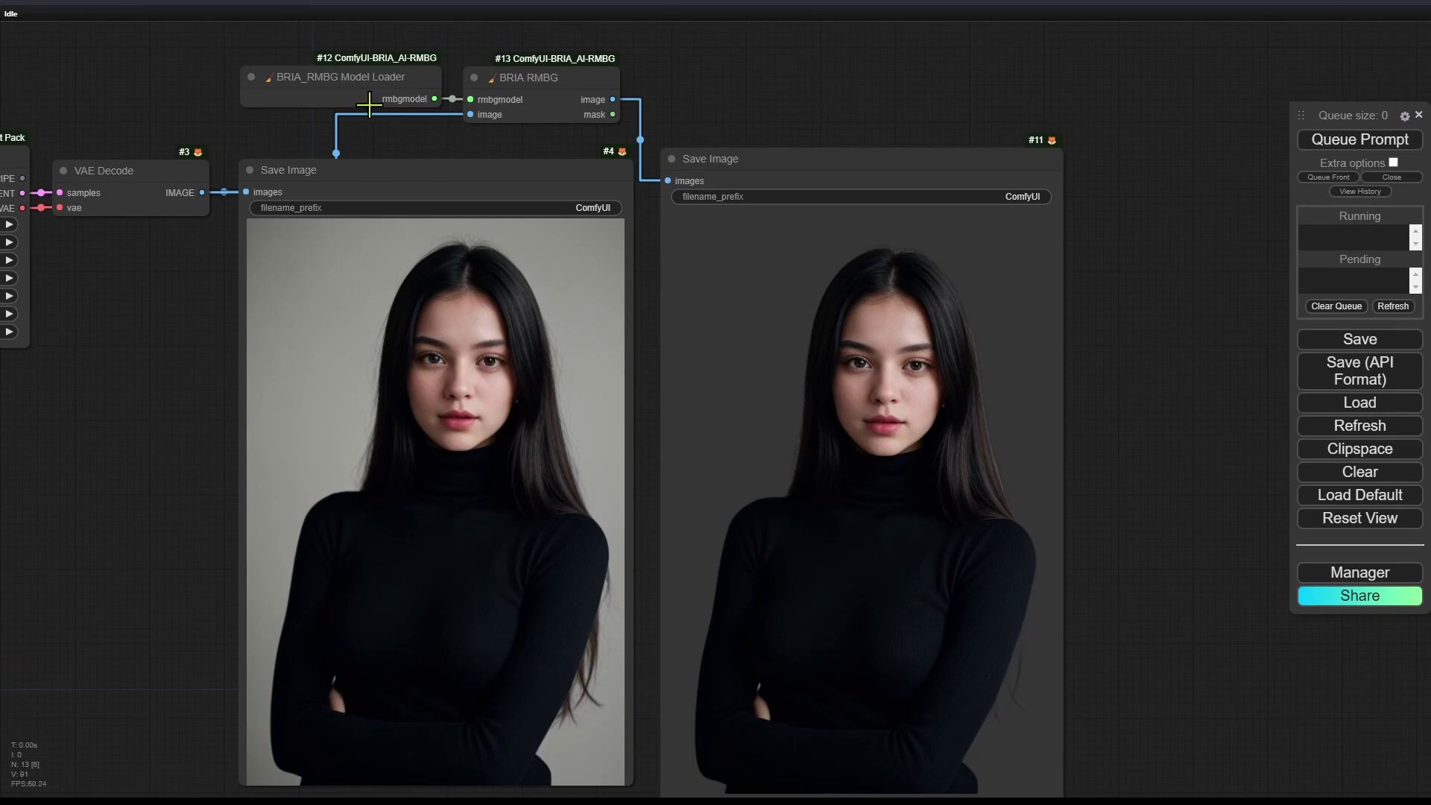
{"action": "left_click_drag", "start_coordinate": [1139, 574], "coordinate": [1166, 477]}
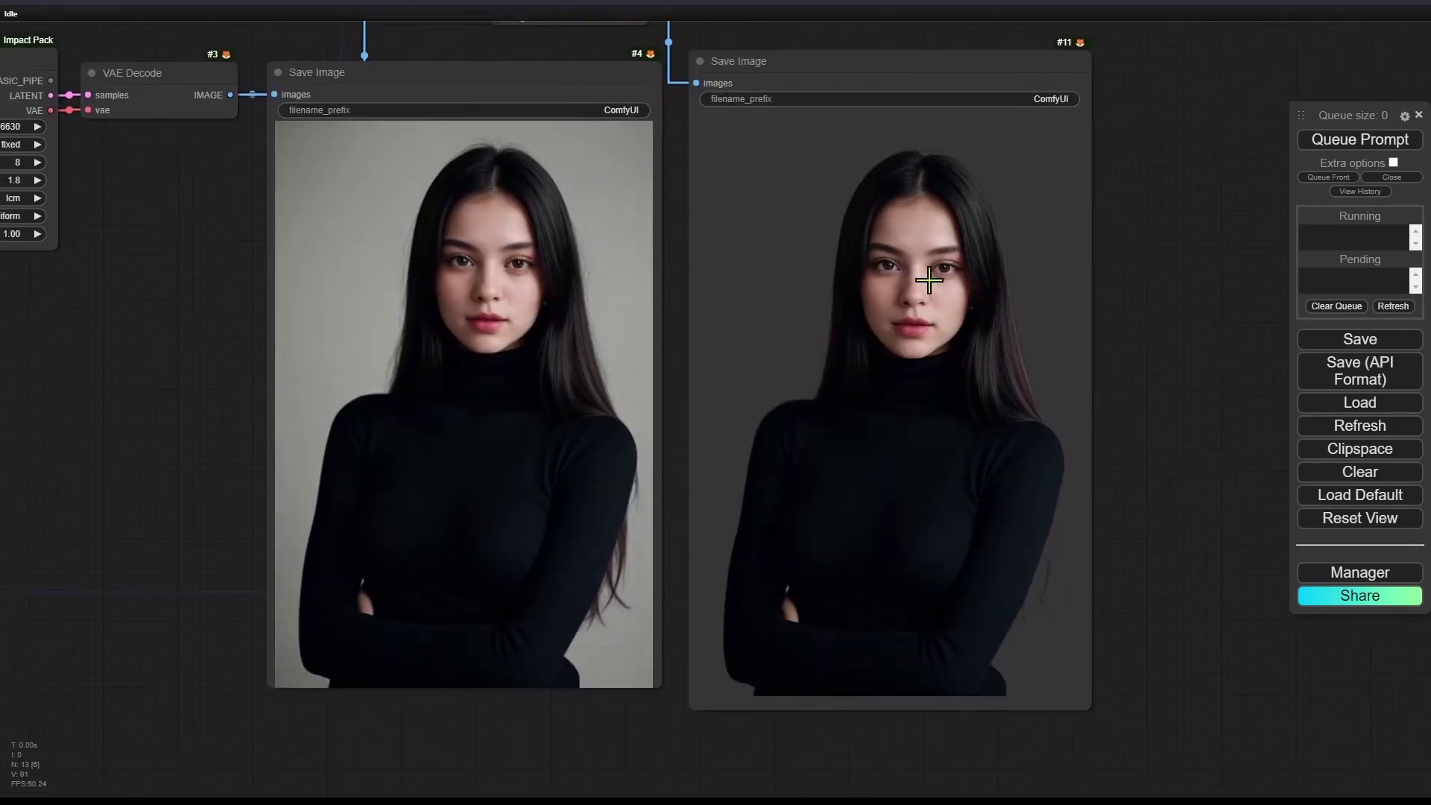
{"action": "scroll", "coordinate": [1196, 343], "scroll_direction": "down", "scroll_amount": 6}
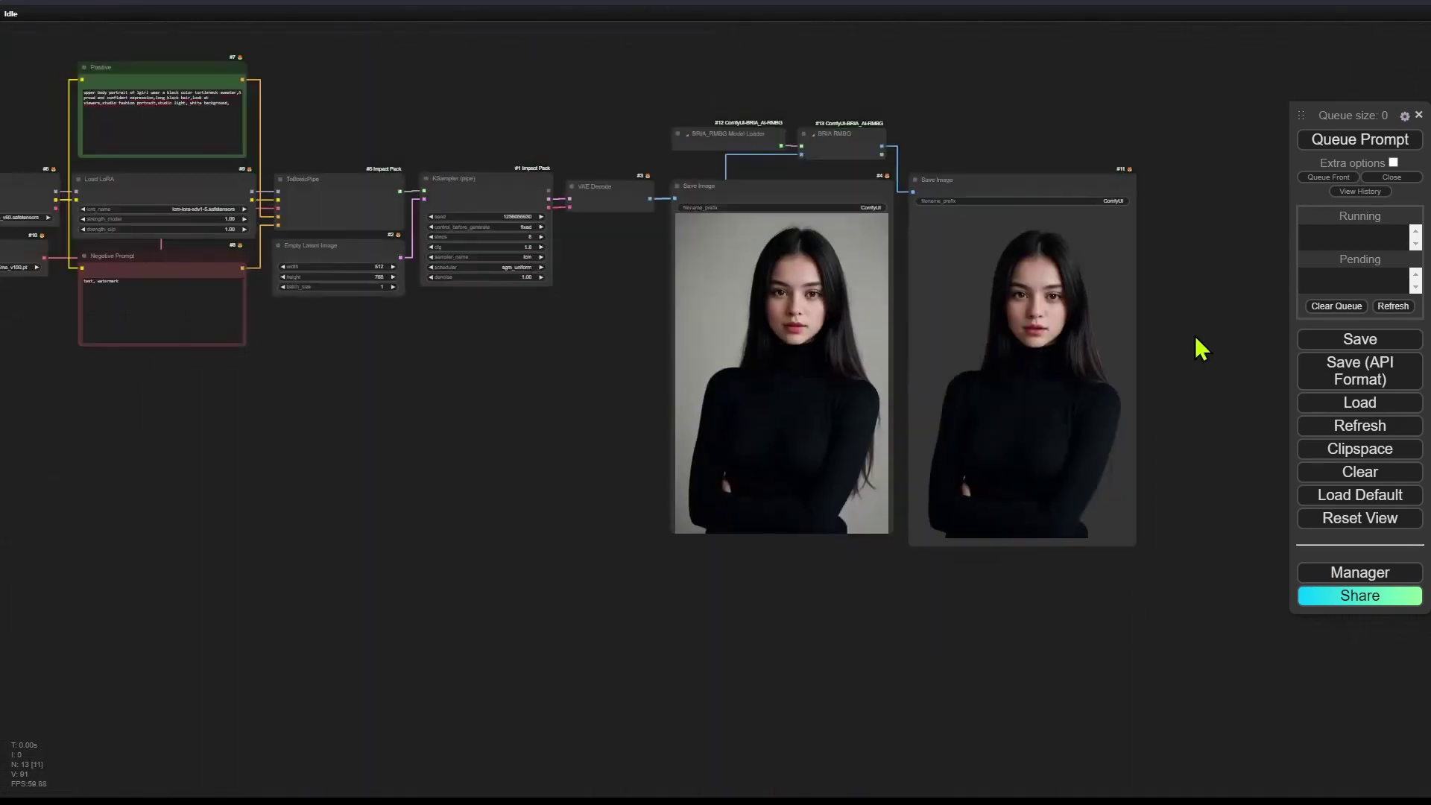
{"action": "left_click_drag", "start_coordinate": [348, 548], "coordinate": [562, 450]}
{"action": "scroll", "coordinate": [531, 329], "scroll_direction": "up", "scroll_amount": 5}
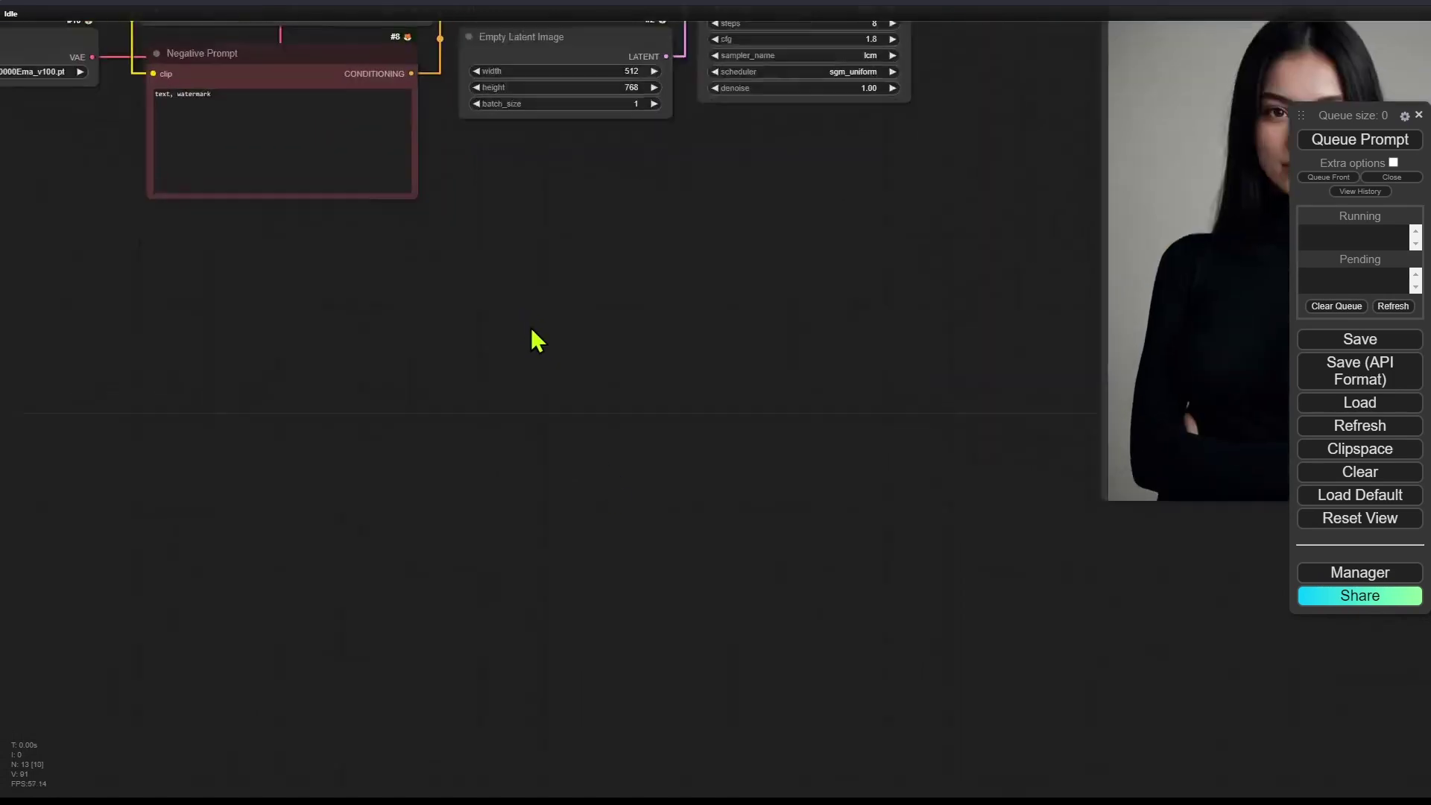
{"action": "scroll", "coordinate": [537, 341], "scroll_direction": "down", "scroll_amount": 5}
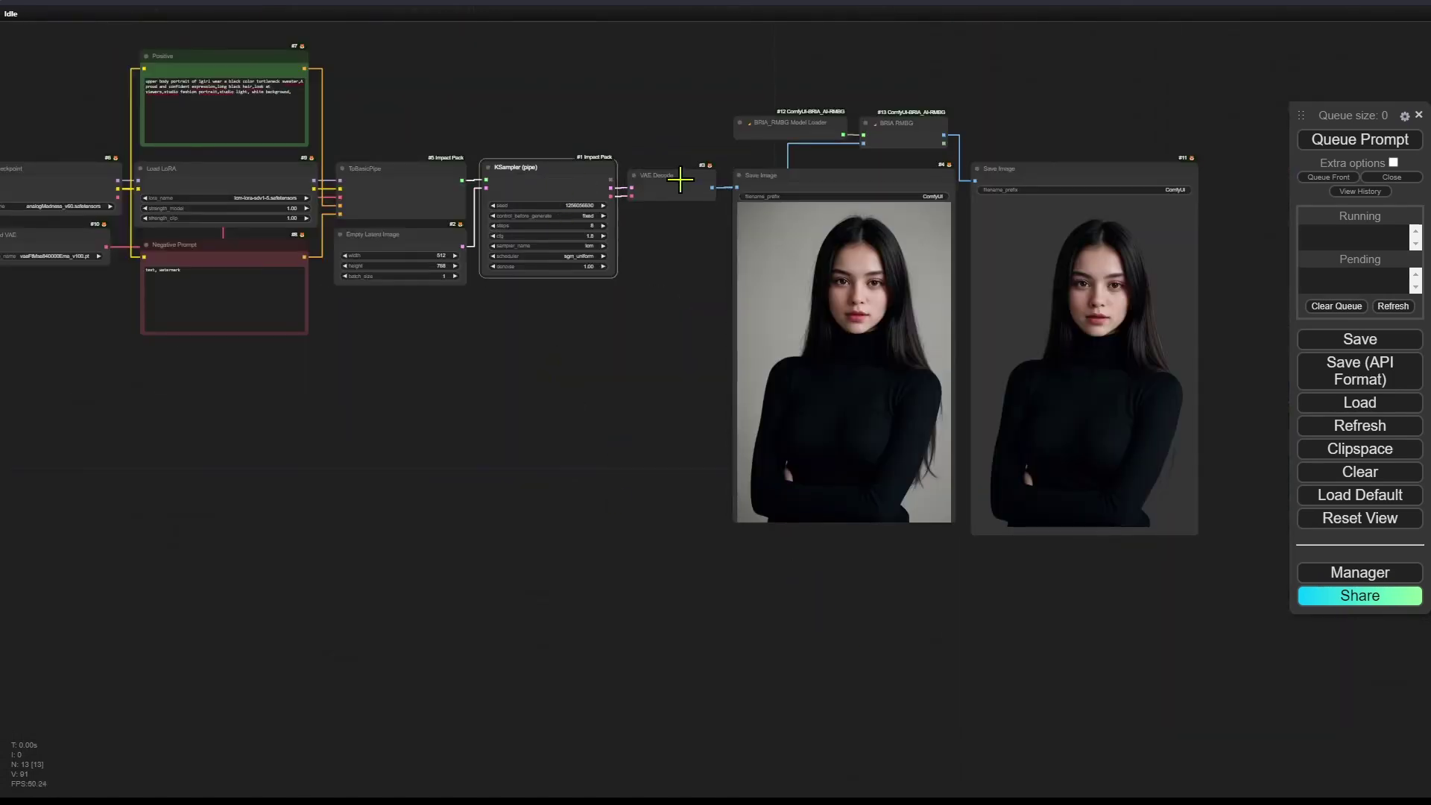
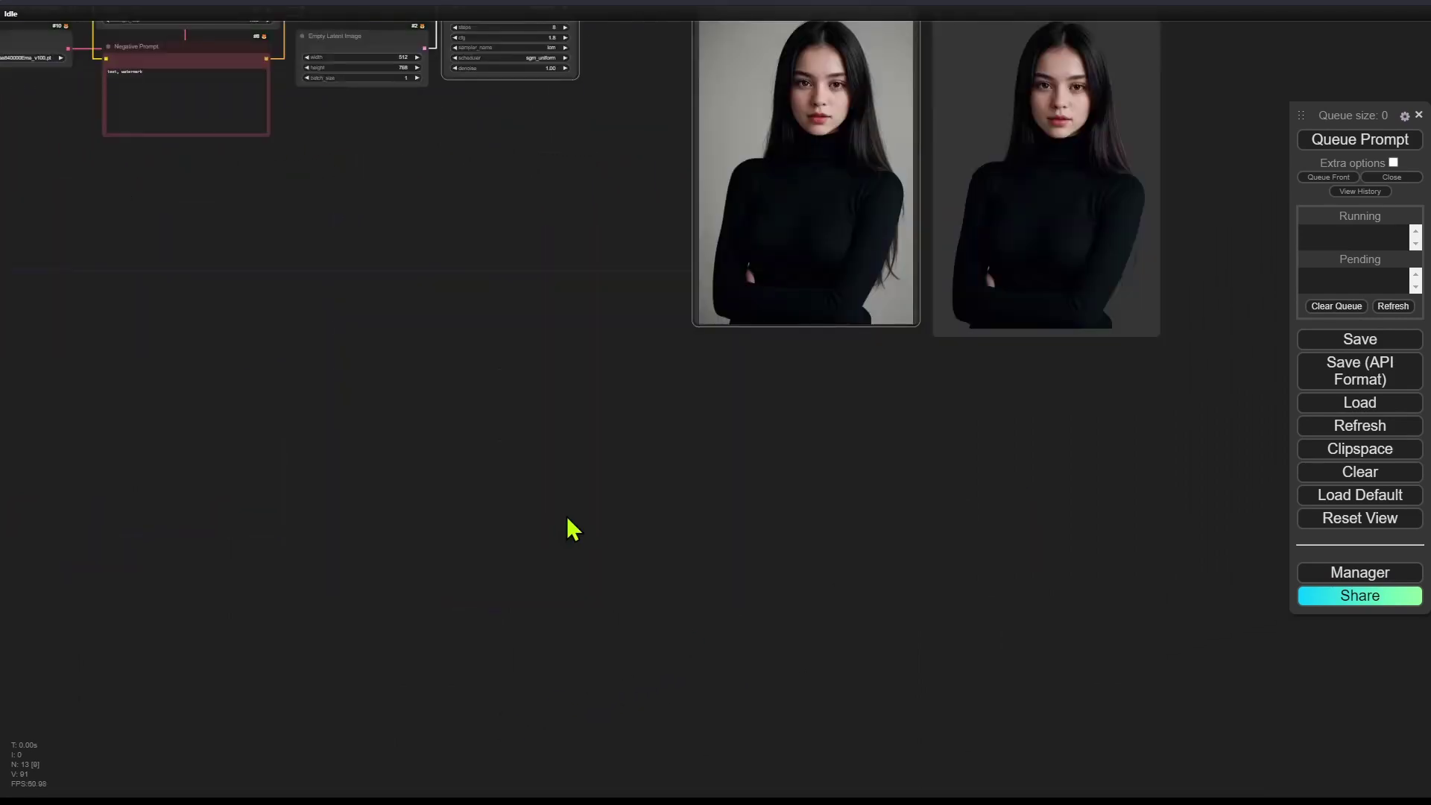
Paste copies of the KSampler (pipe), VAE Decode and Save Image nodes with their links kept.
{"action": "key", "text": "ctrl+shift+v"}
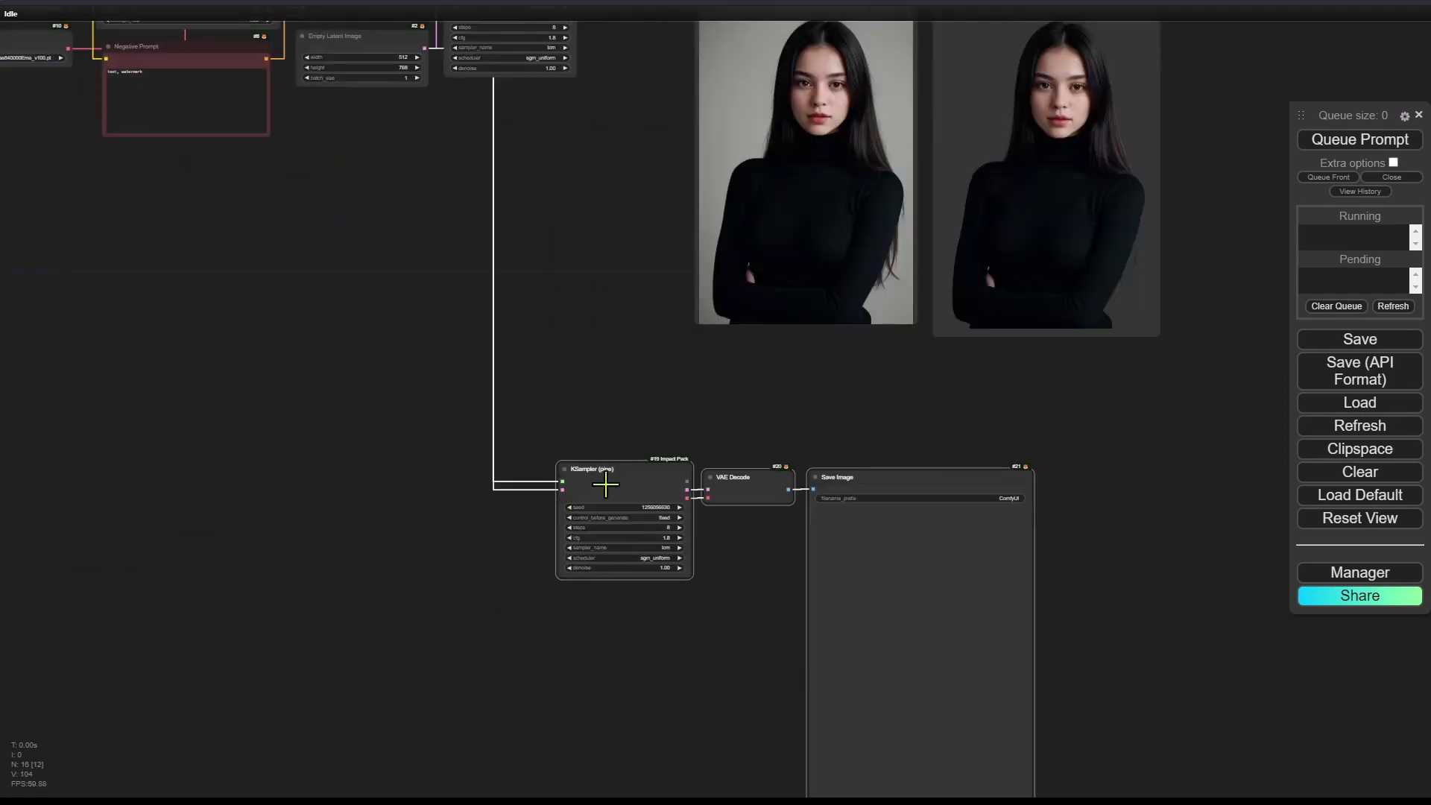
Move the pasted chain below the workflow and set the second sampler's seed to 2131565.
{"action": "left_click_drag", "start_coordinate": [622, 480], "coordinate": [595, 413]}
{"action": "scroll", "coordinate": [595, 413], "scroll_direction": "up", "scroll_amount": 6}
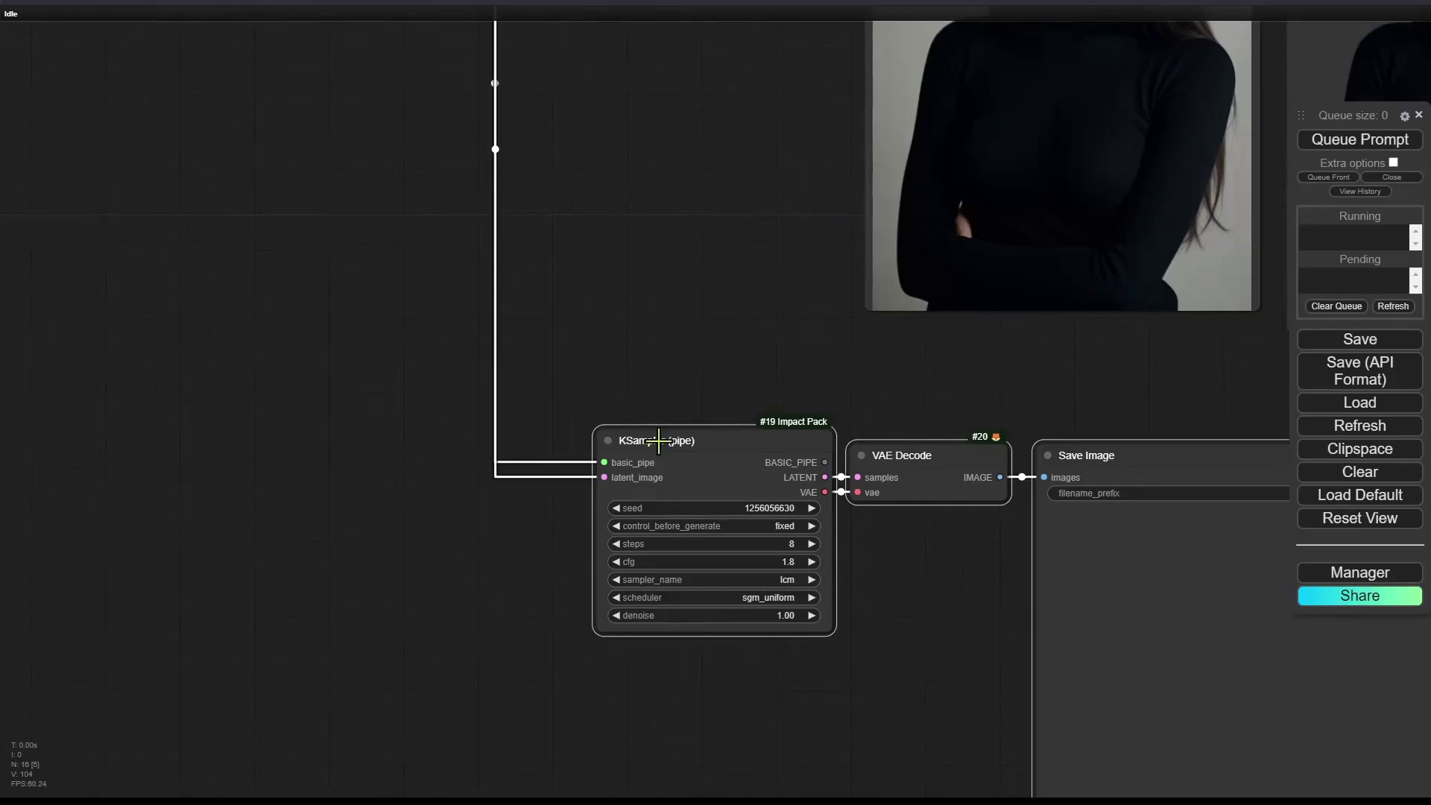
{"action": "left_click", "coordinate": [1024, 521]}
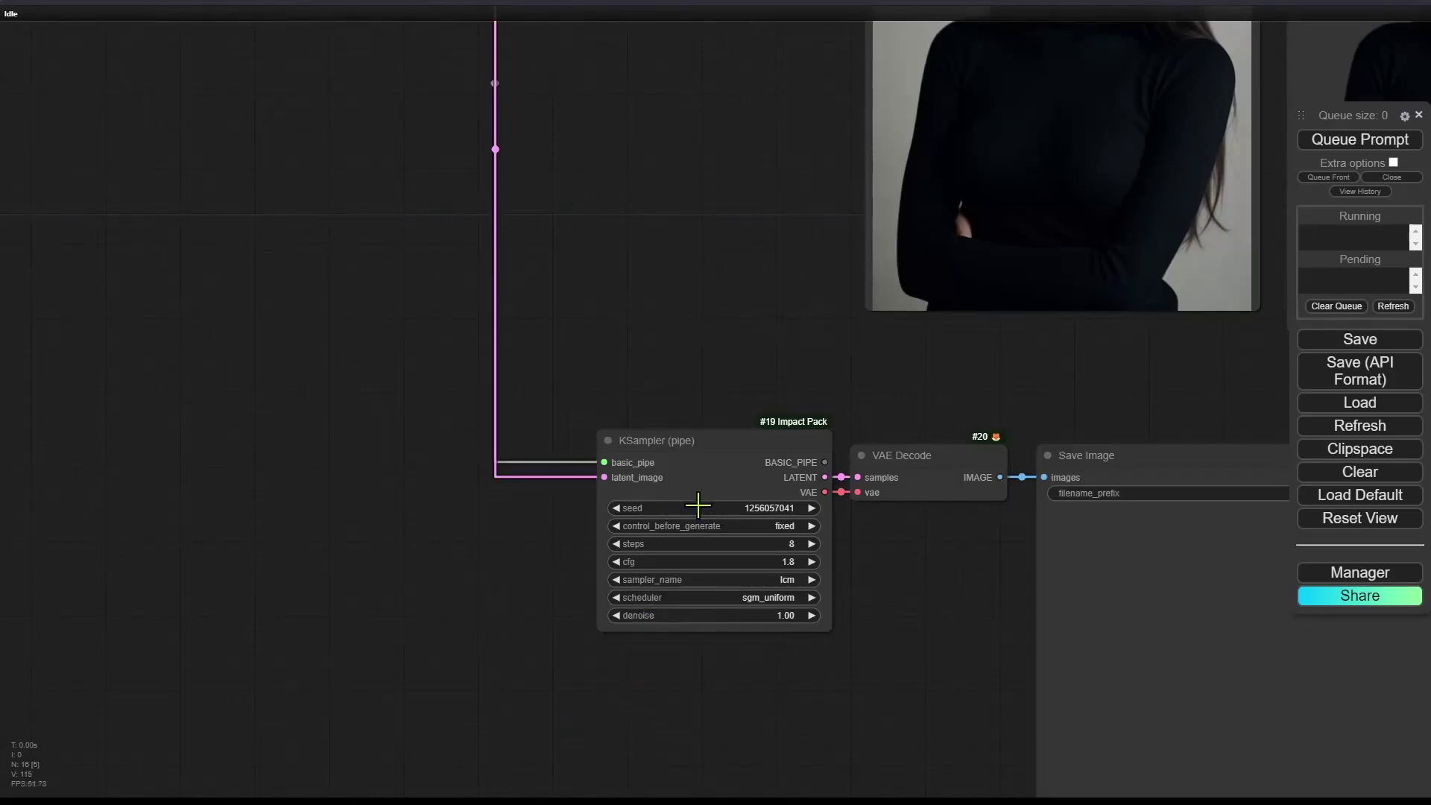
{"action": "left_click", "coordinate": [742, 506]}
{"action": "type", "text": "2131565"}
{"action": "key", "text": "Return"}
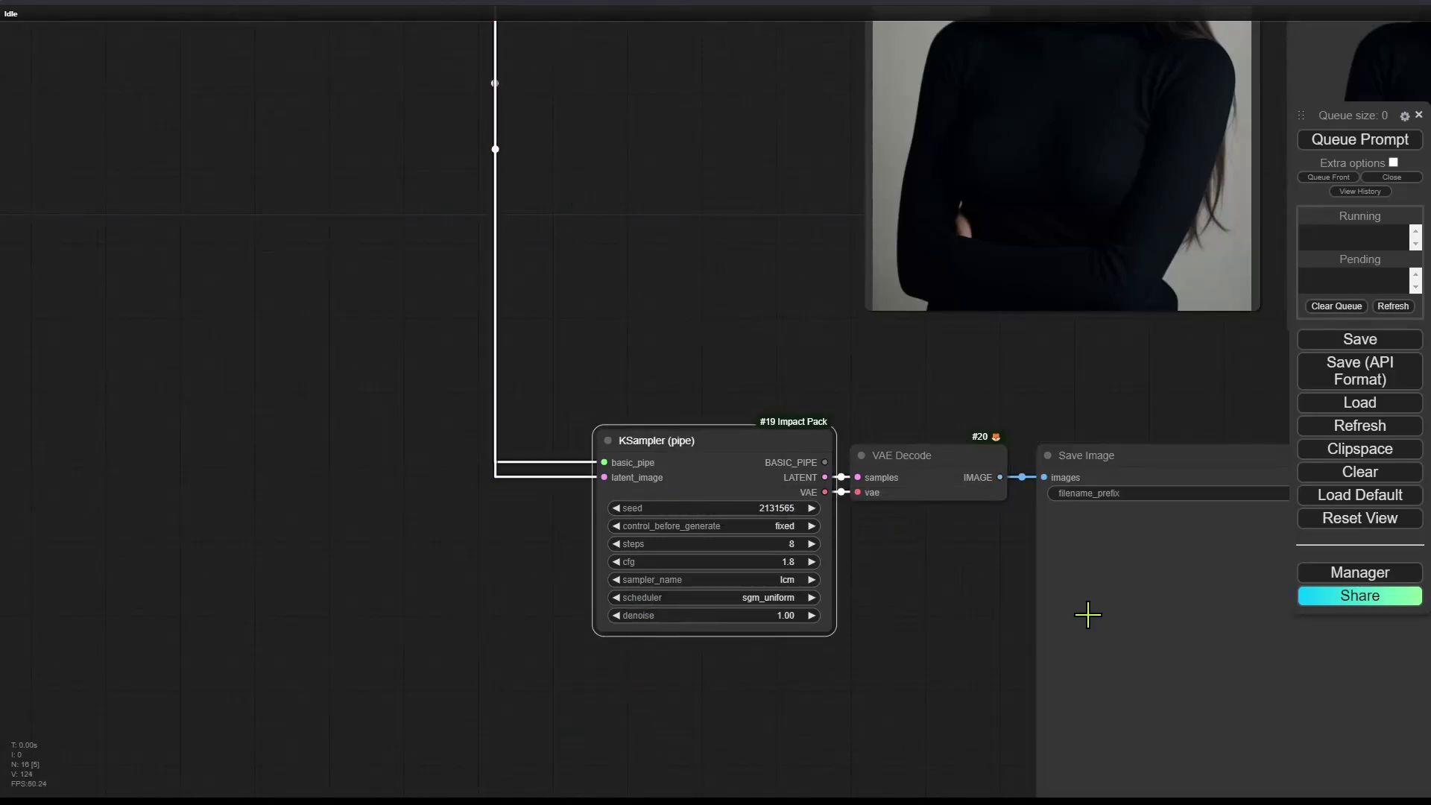
Add a FromBasicPipe node on the shared basic pipe and place it beside the second sampler.
{"action": "scroll", "coordinate": [918, 663], "scroll_direction": "down", "scroll_amount": 3}
{"action": "left_click_drag", "start_coordinate": [473, 574], "coordinate": [834, 669]}
{"action": "left_click_drag", "start_coordinate": [890, 335], "coordinate": [877, 521]}
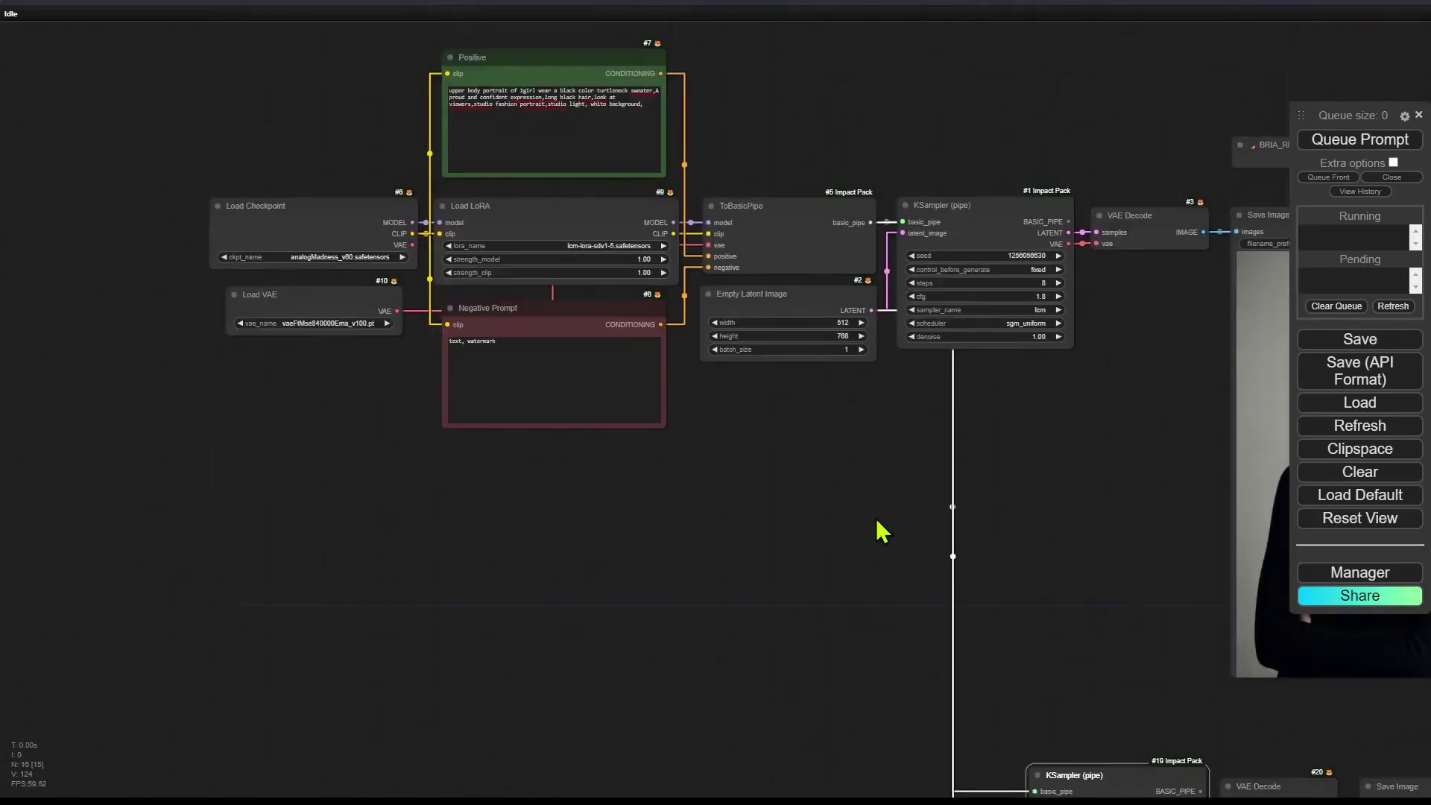
{"action": "scroll", "coordinate": [864, 499], "scroll_direction": "up", "scroll_amount": 4}
{"action": "left_click_drag", "start_coordinate": [833, 334], "coordinate": [833, 406]}
{"action": "left_click", "coordinate": [745, 179]}
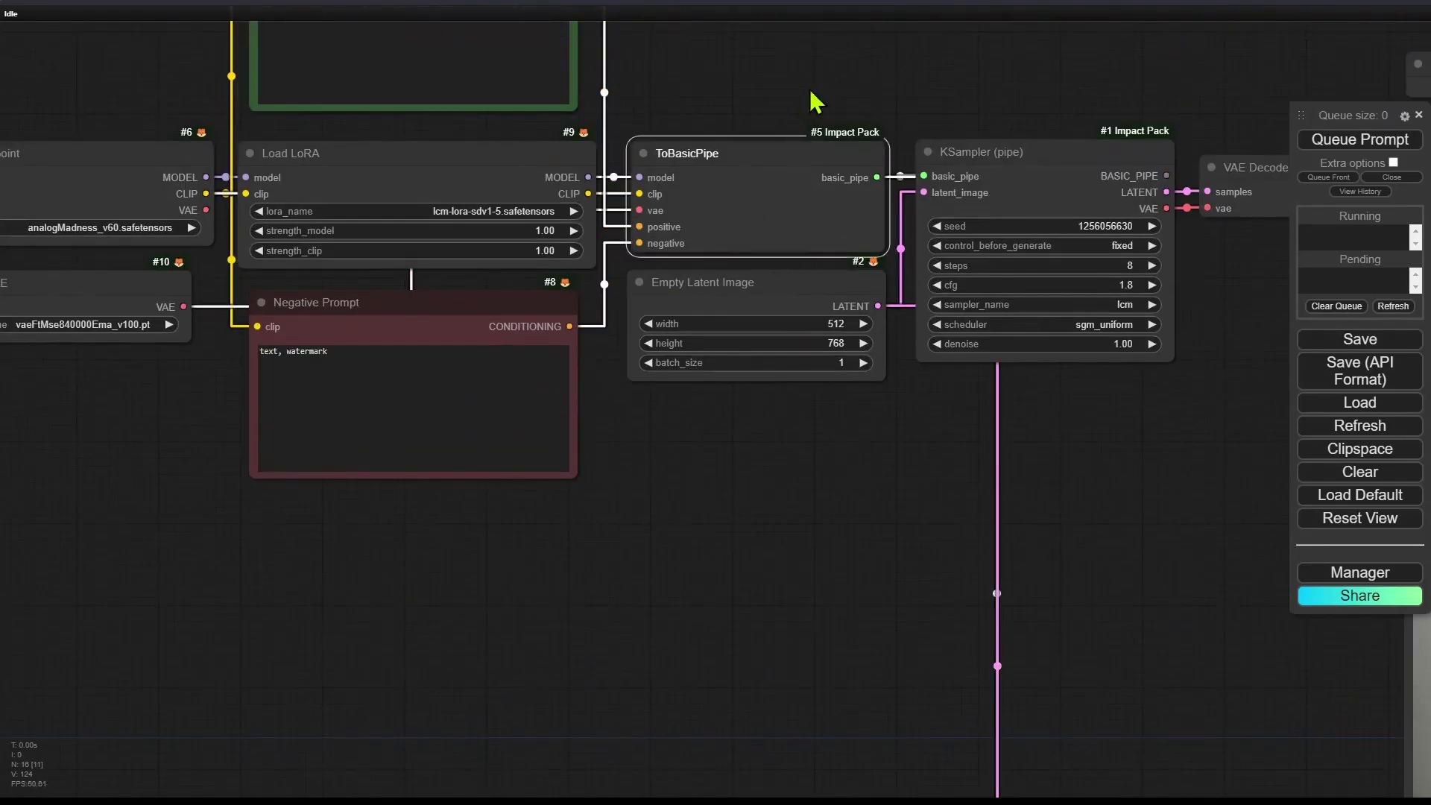
{"action": "left_click_drag", "start_coordinate": [1094, 463], "coordinate": [547, 403]}
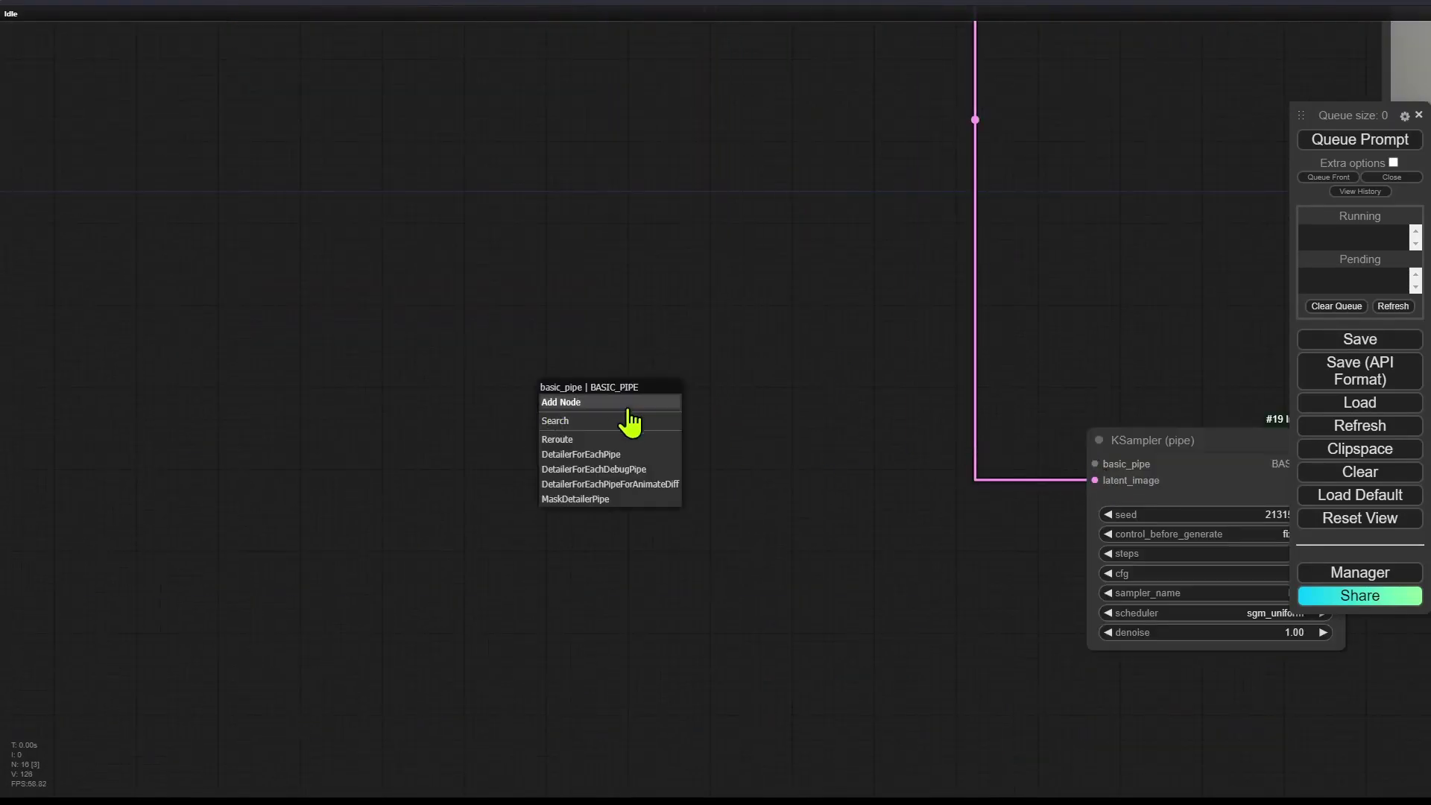
{"action": "left_click", "coordinate": [630, 422]}
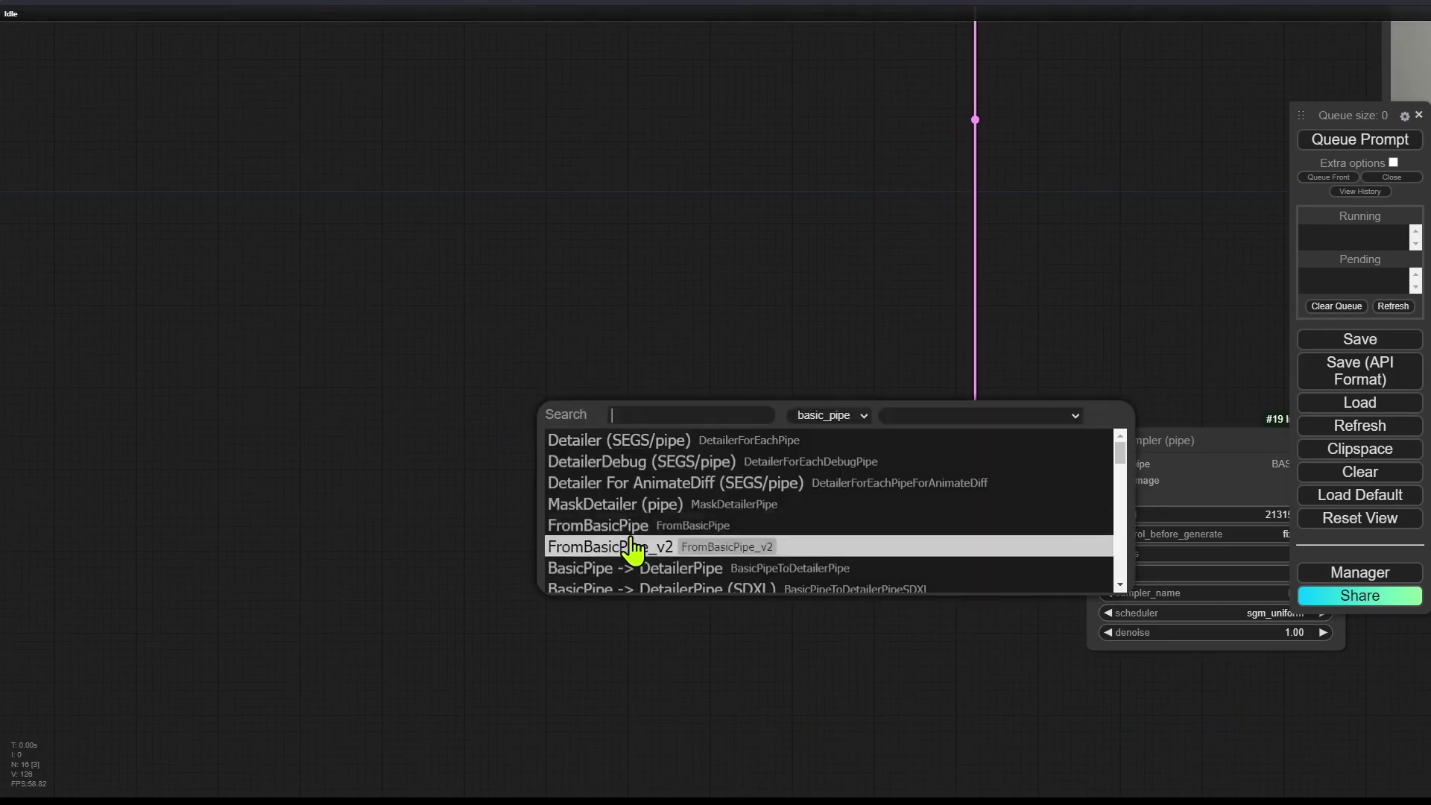
{"action": "left_click", "coordinate": [655, 530]}
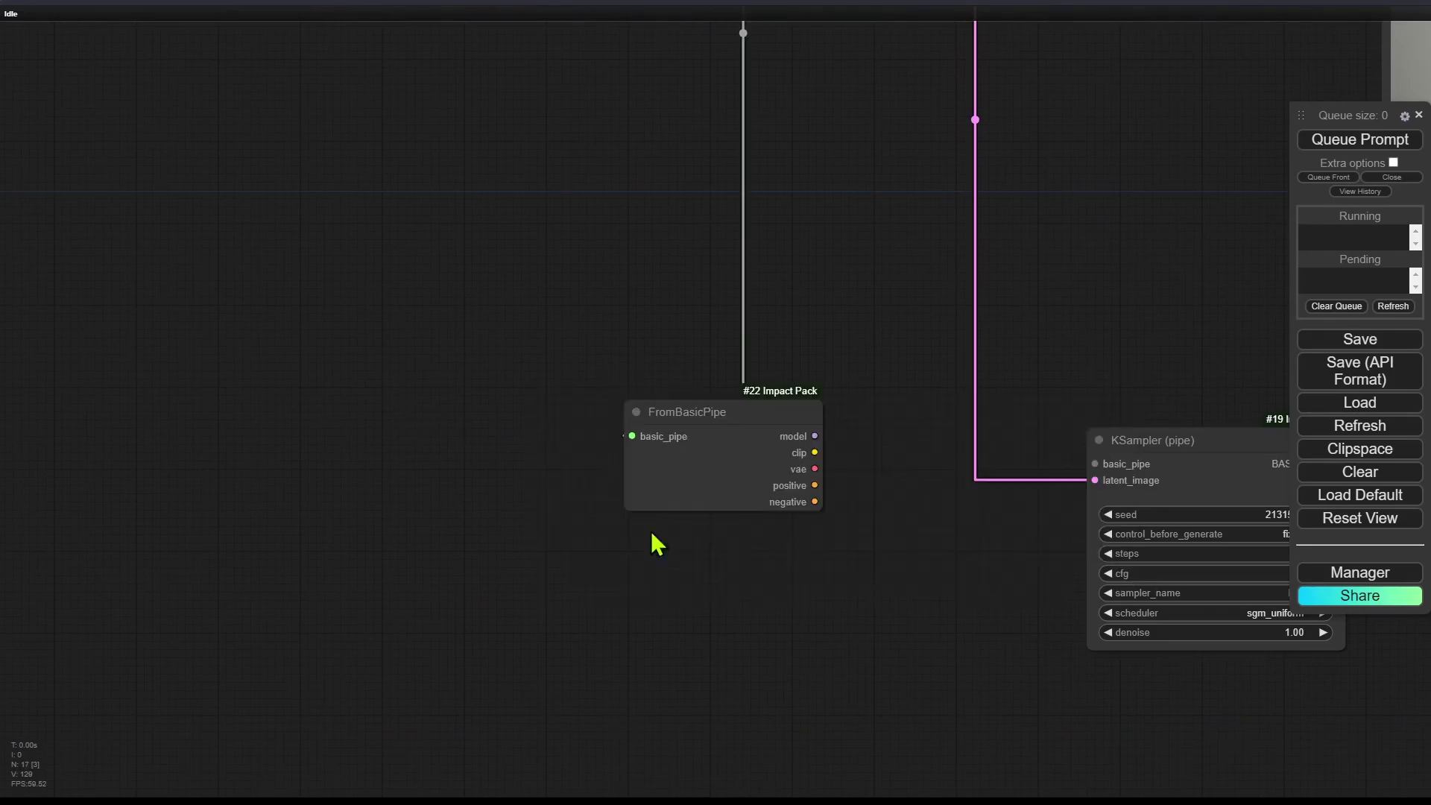
{"action": "left_click_drag", "start_coordinate": [757, 409], "coordinate": [858, 479]}
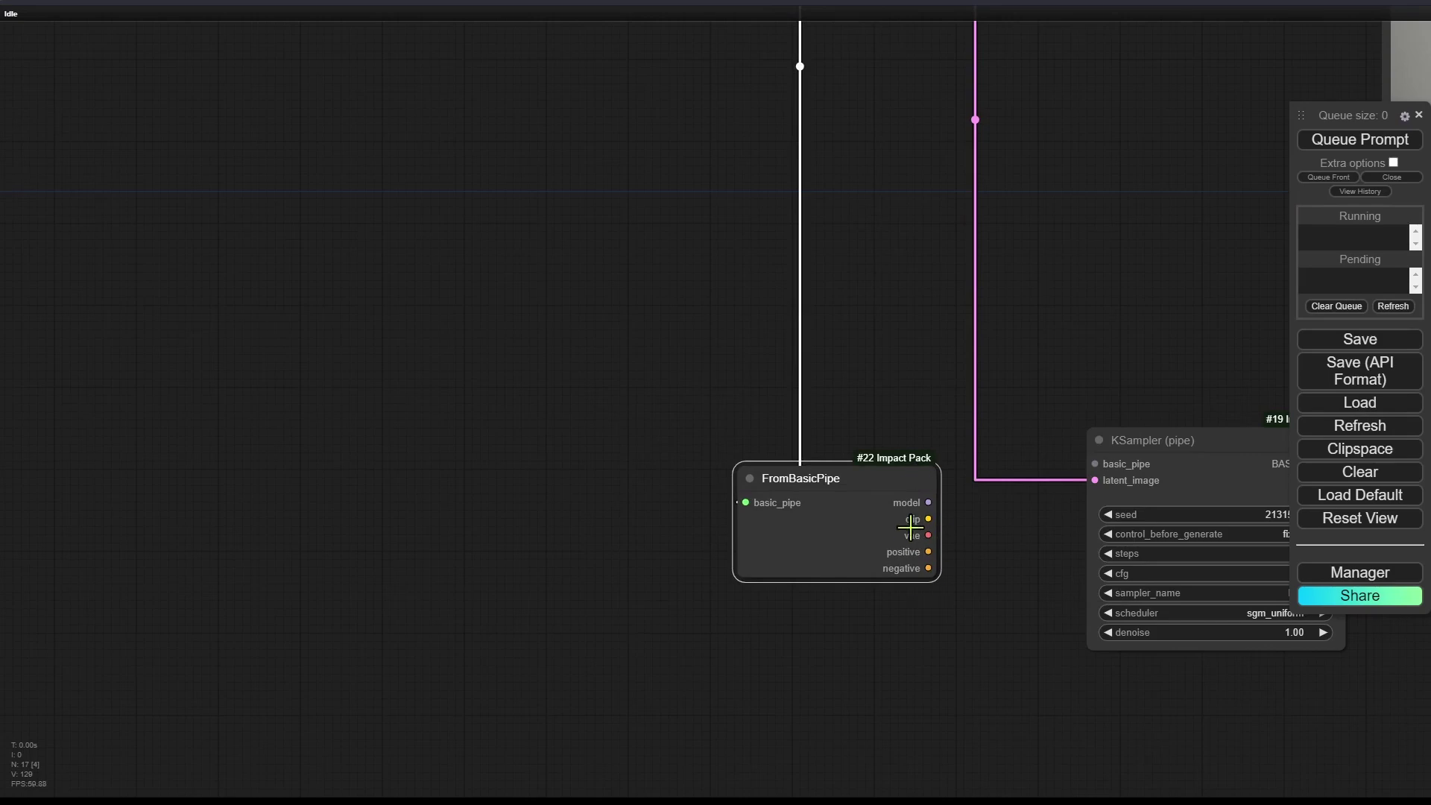
{"action": "left_click_drag", "start_coordinate": [852, 489], "coordinate": [710, 418]}
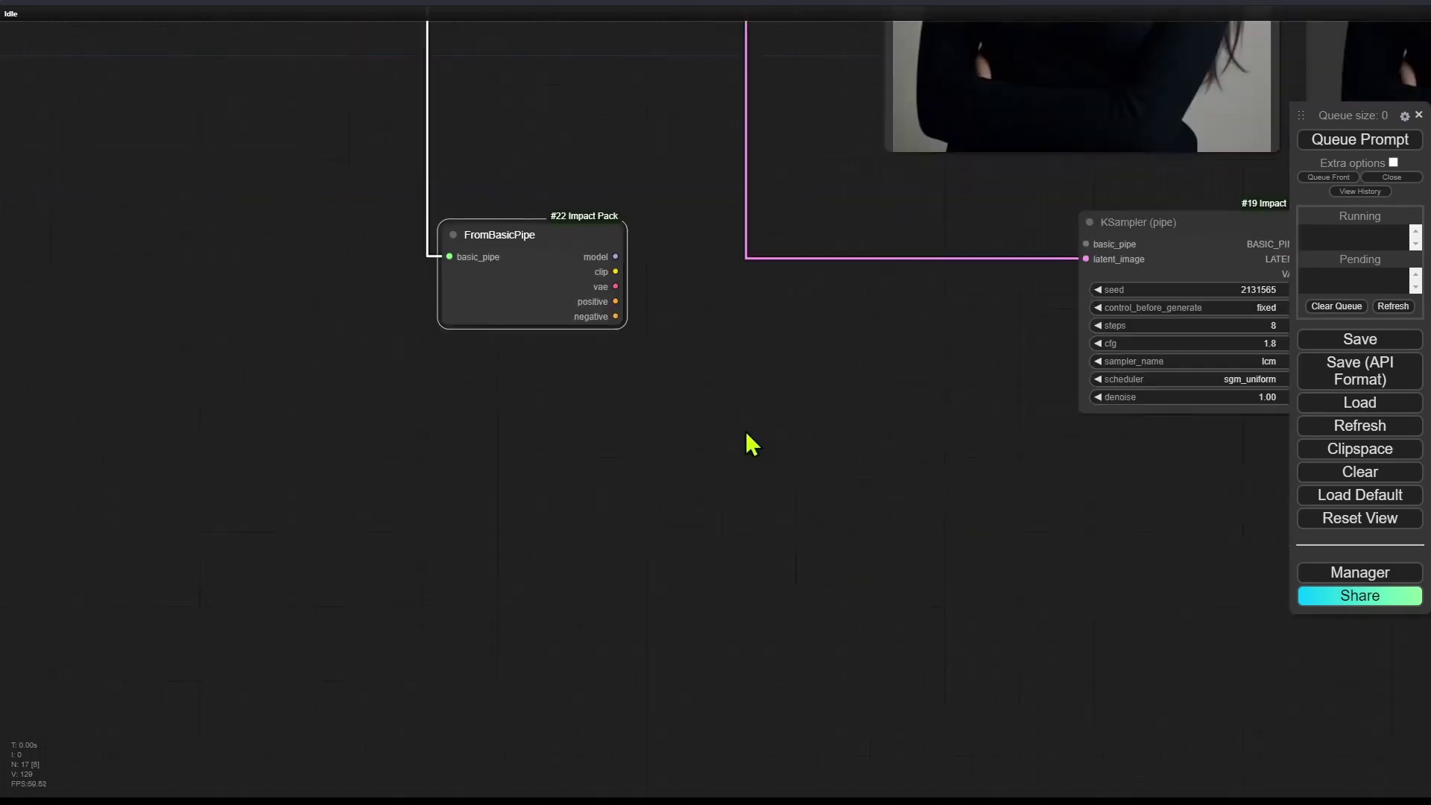
{"action": "left_click_drag", "start_coordinate": [788, 412], "coordinate": [582, 431]}
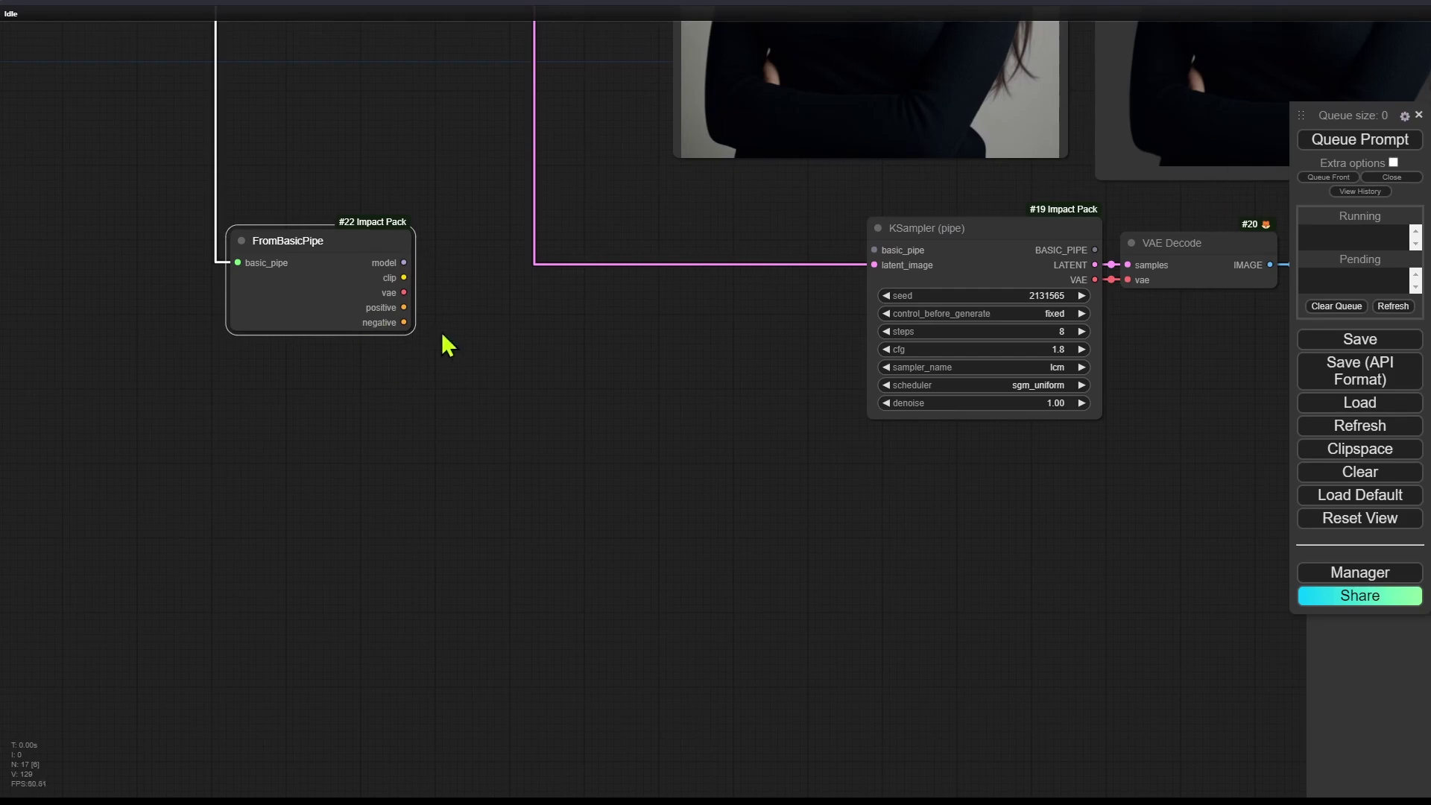
Add a CLIP Text Encode (Prompt) node fed by FromBasicPipe's clip output.
{"action": "double_click", "coordinate": [454, 402]}
{"action": "type", "text": "clip"}
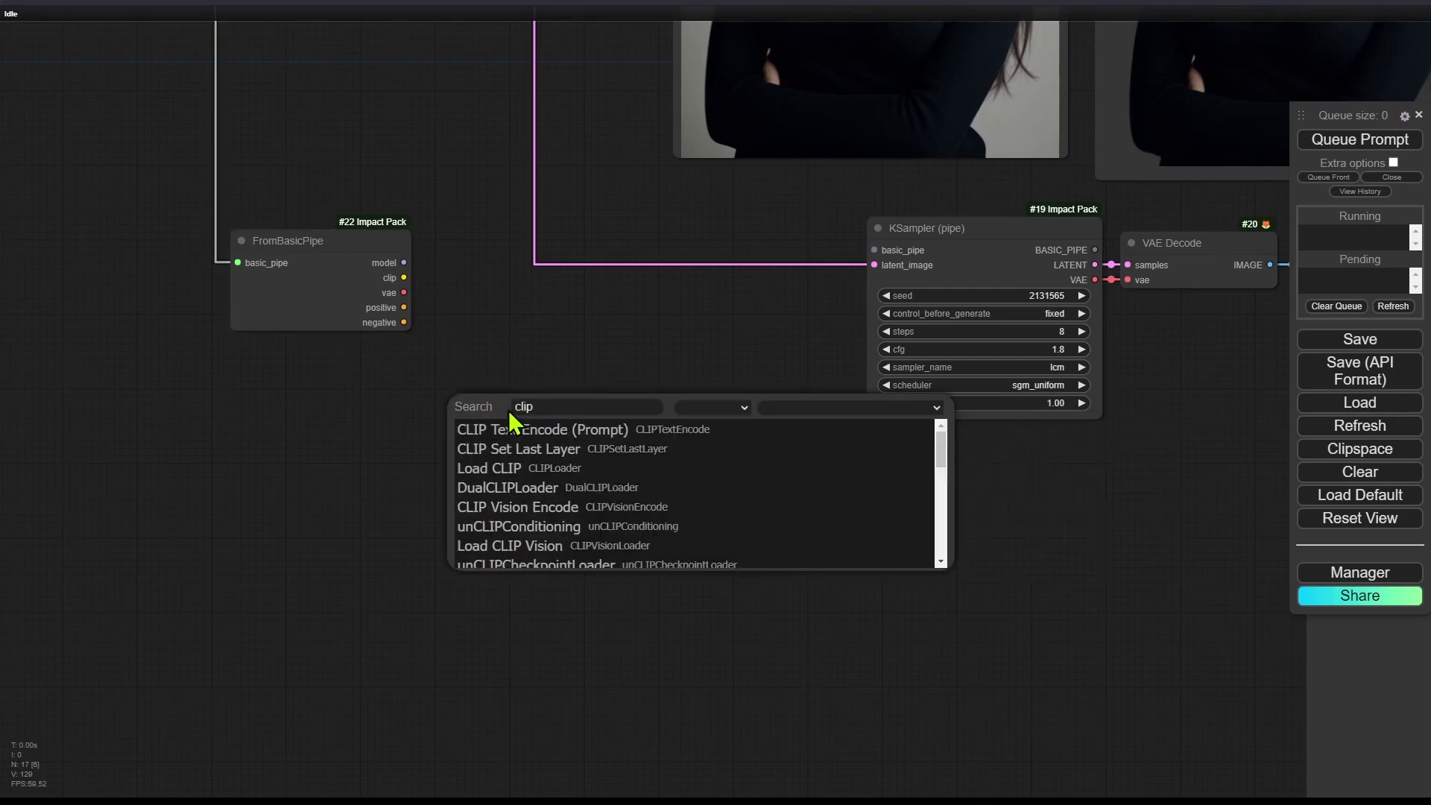
{"action": "left_click", "coordinate": [514, 429]}
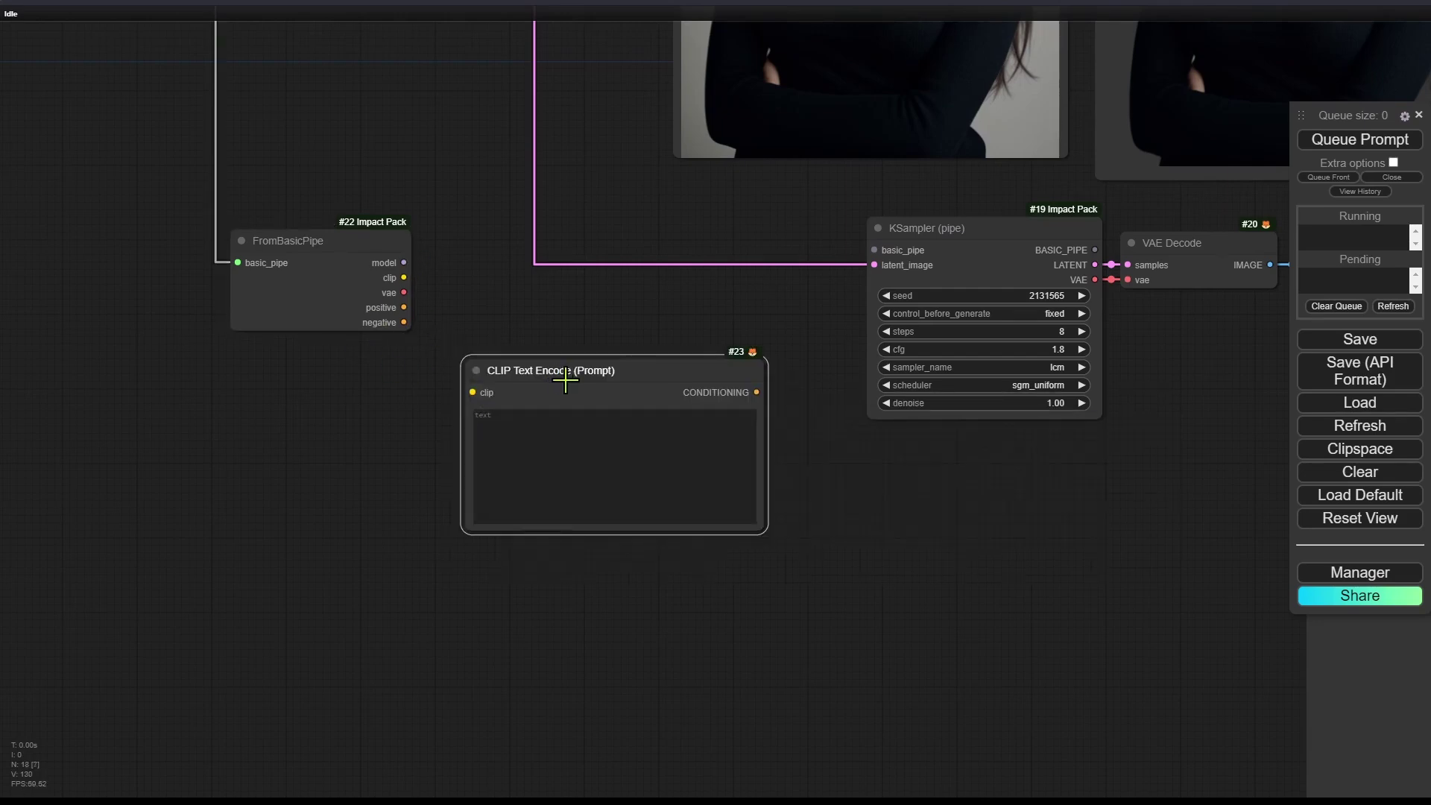
{"action": "mouse_move", "coordinate": [565, 380]}
{"action": "left_mouse_down"}
{"action": "mouse_move", "coordinate": [591, 370]}
{"action": "mouse_move", "coordinate": [559, 378]}
{"action": "mouse_move", "coordinate": [572, 402]}
{"action": "mouse_move", "coordinate": [539, 408]}
{"action": "mouse_move", "coordinate": [565, 401]}
{"action": "left_mouse_up"}
{"action": "left_click_drag", "start_coordinate": [403, 277], "coordinate": [478, 396]}
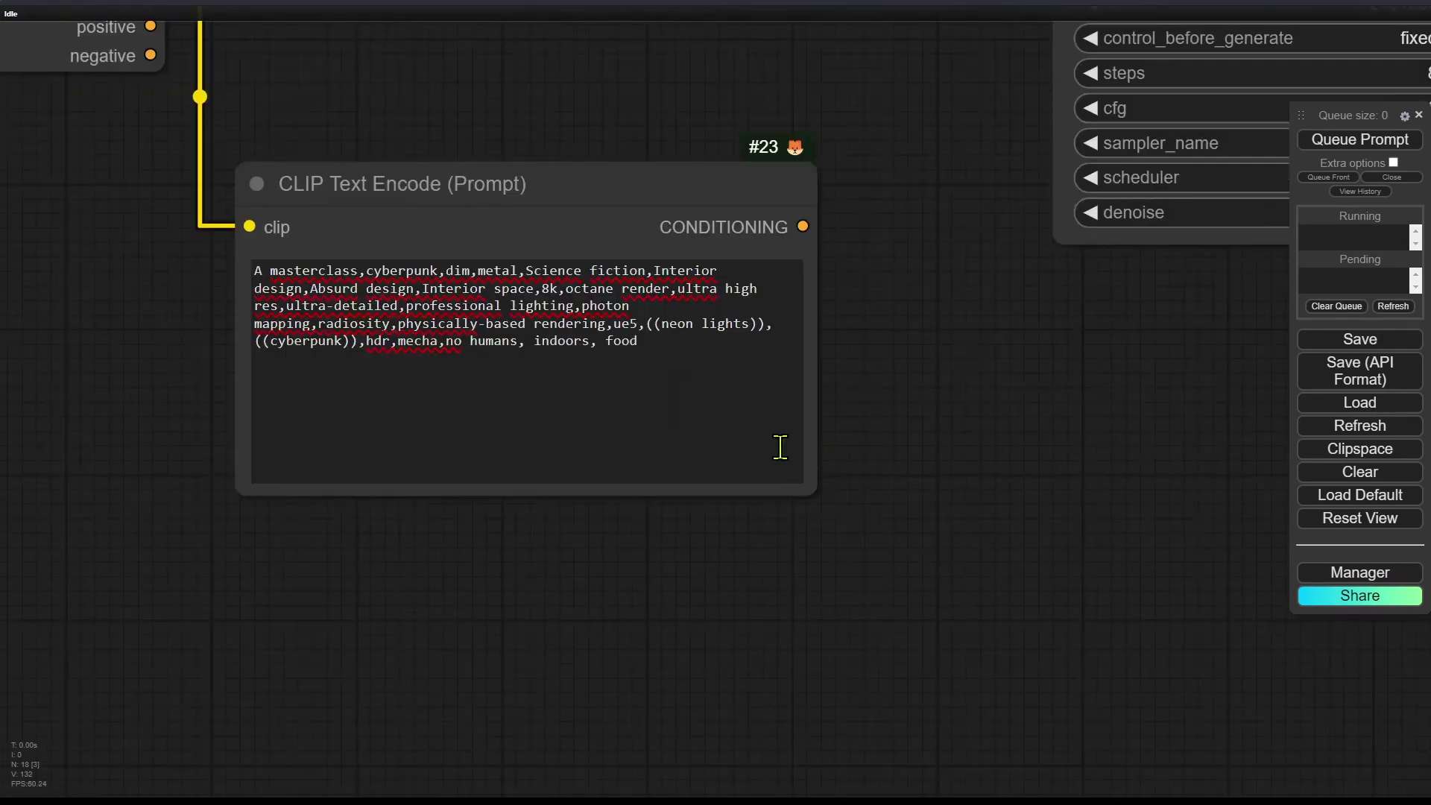
{"action": "scroll", "coordinate": [917, 454], "scroll_direction": "up", "scroll_amount": 3}
{"action": "scroll", "coordinate": [842, 484], "scroll_direction": "down", "scroll_amount": 3}
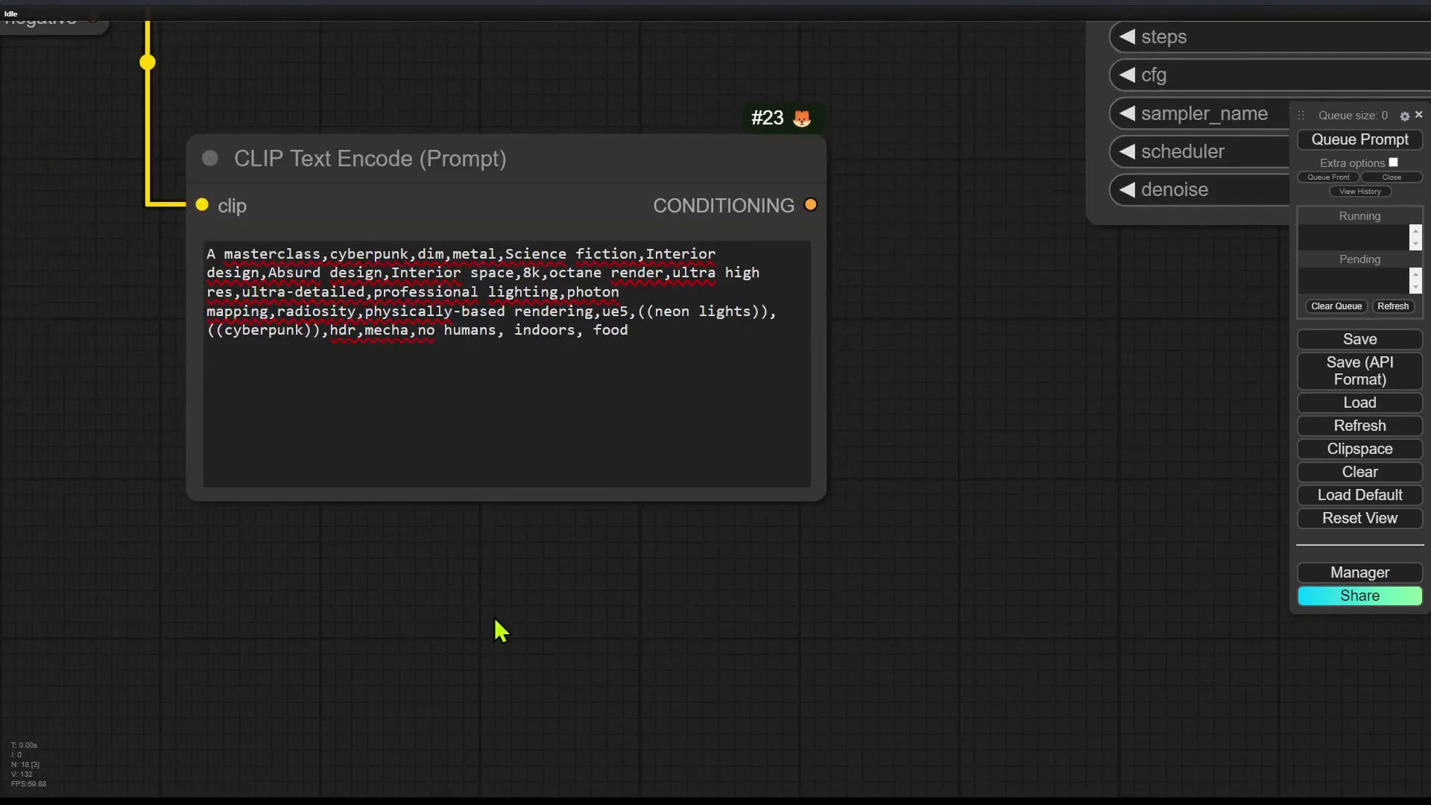
Fill in the cyberpunk interior prompt and place the node below FromBasicPipe.
{"action": "double_click", "coordinate": [664, 284]}
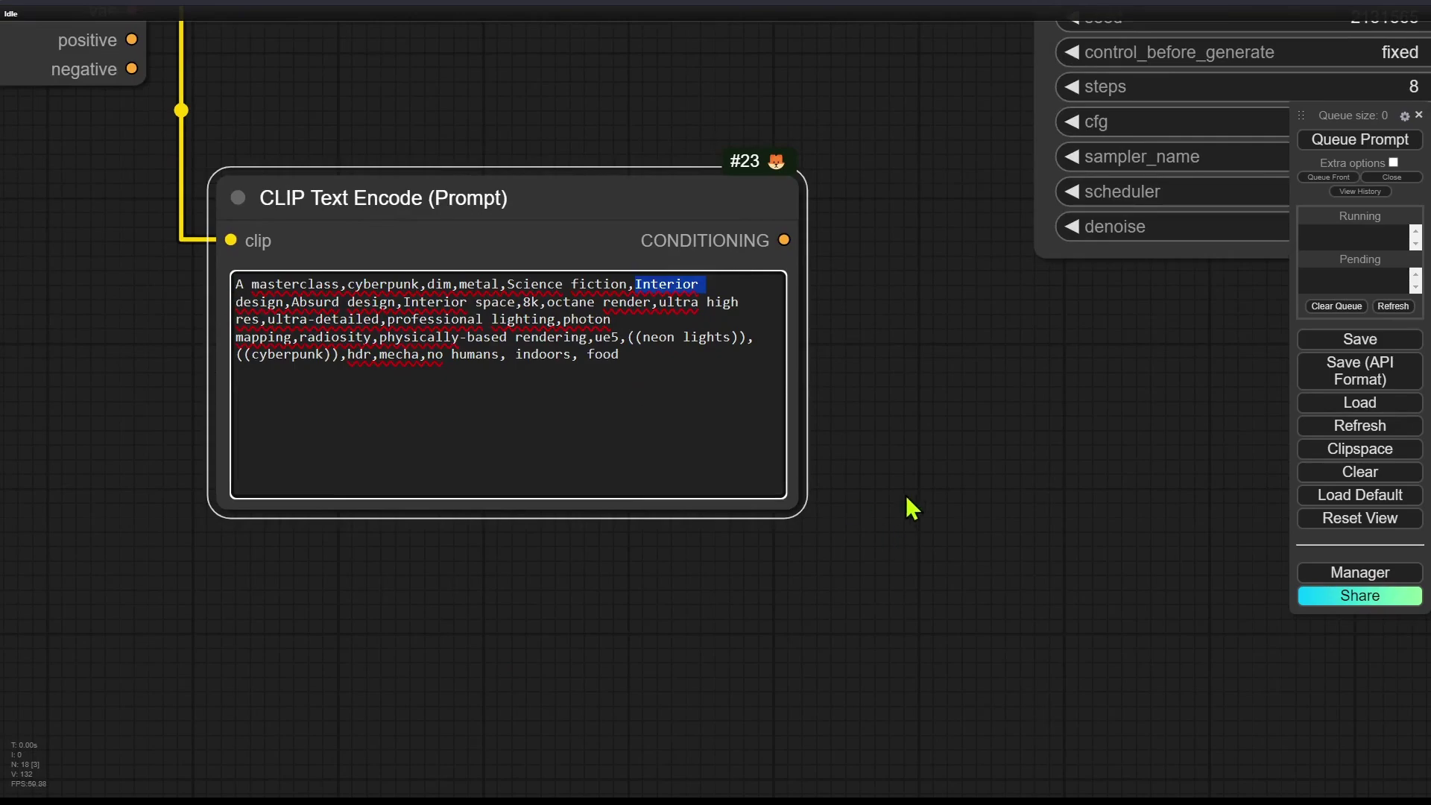
{"action": "scroll", "coordinate": [910, 509], "scroll_direction": "down", "scroll_amount": 10}
{"action": "left_click_drag", "start_coordinate": [263, 176], "coordinate": [713, 643]}
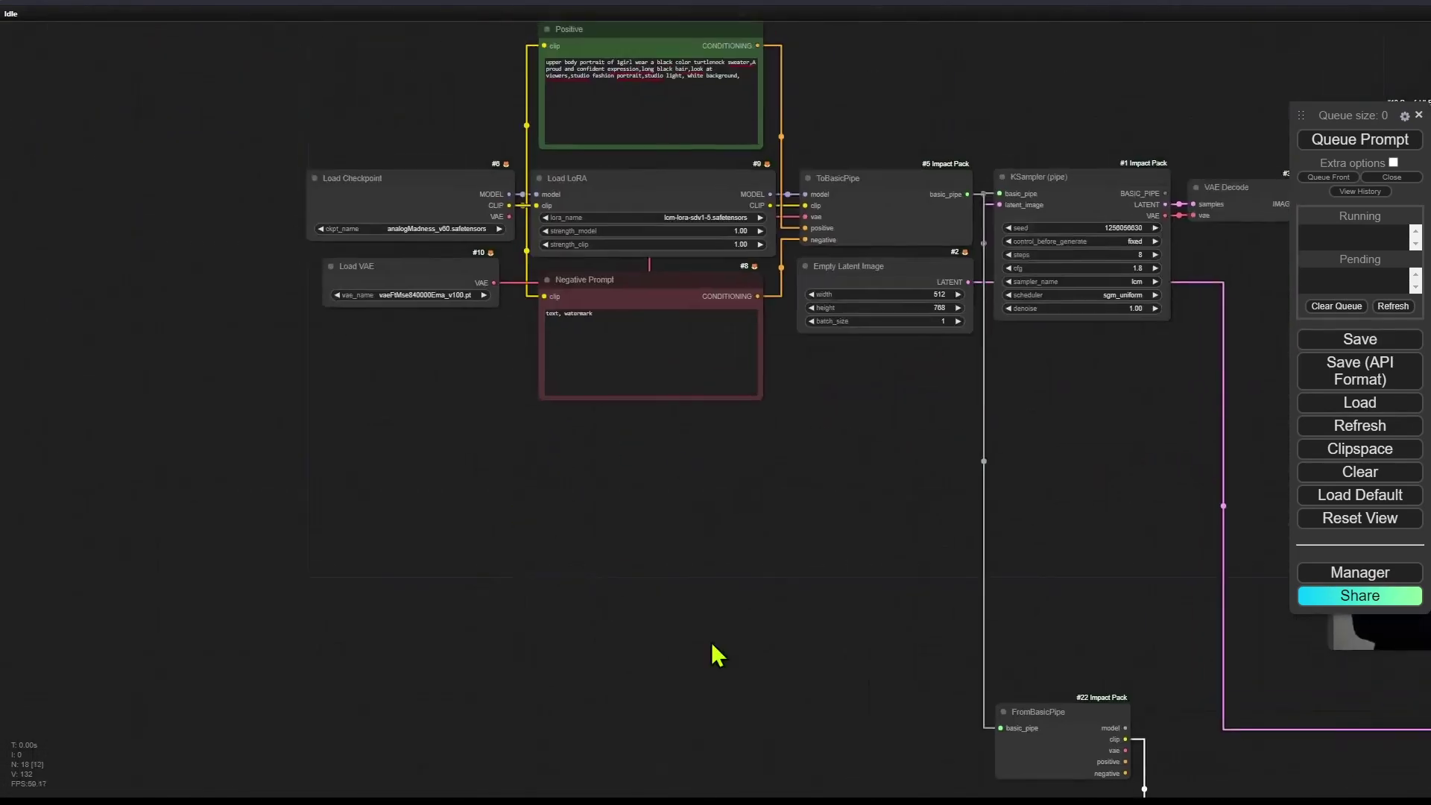
{"action": "scroll", "coordinate": [301, 190], "scroll_direction": "up", "scroll_amount": 9}
{"action": "scroll", "coordinate": [803, 693], "scroll_direction": "down", "scroll_amount": 6}
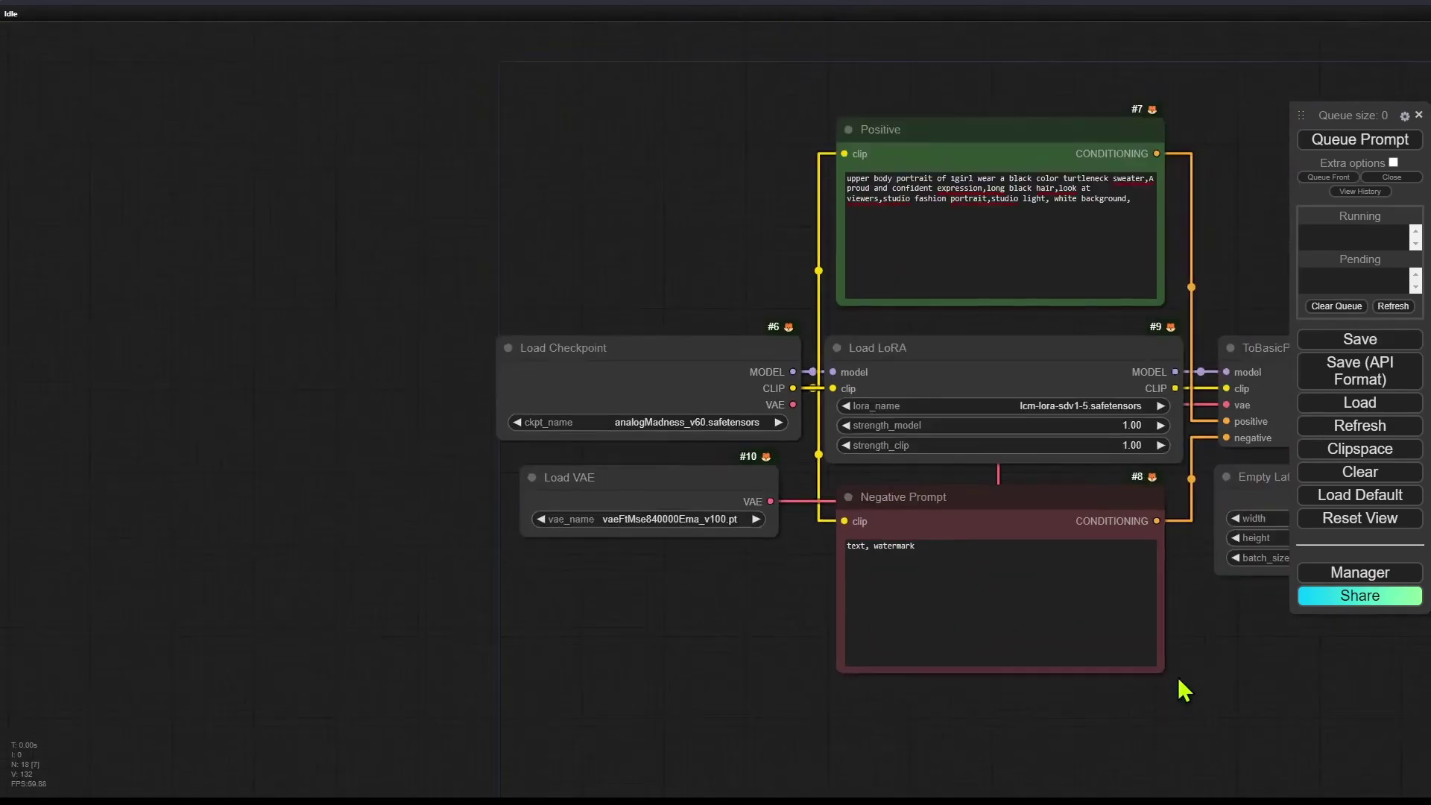
{"action": "left_click", "coordinate": [893, 571]}
{"action": "left_click_drag", "start_coordinate": [1186, 662], "coordinate": [44, 74]}
{"action": "left_click", "coordinate": [678, 450]}
{"action": "left_click_drag", "start_coordinate": [678, 448], "coordinate": [430, 418]}
{"action": "left_click_drag", "start_coordinate": [758, 445], "coordinate": [690, 383]}
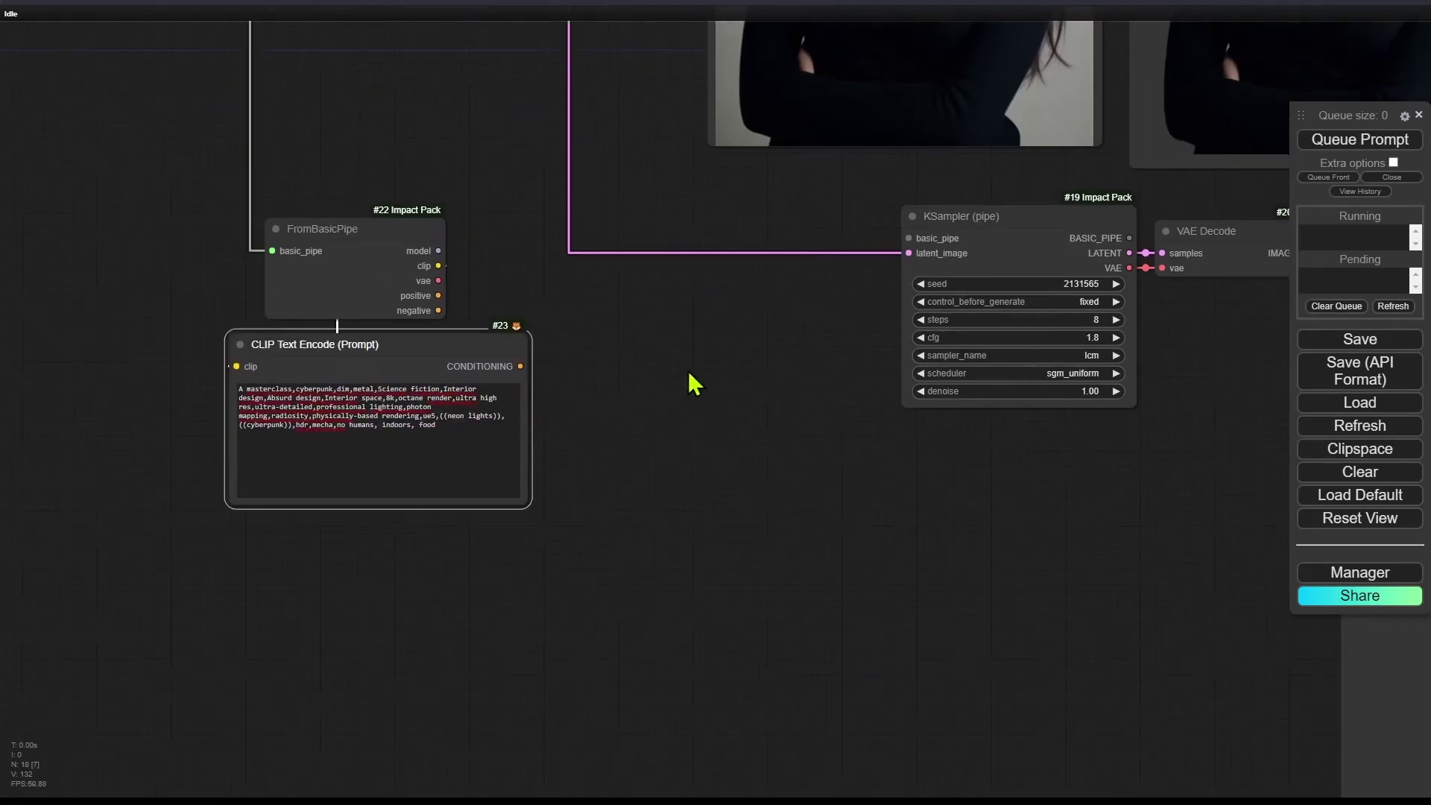
{"action": "left_click_drag", "start_coordinate": [390, 217], "coordinate": [368, 220]}
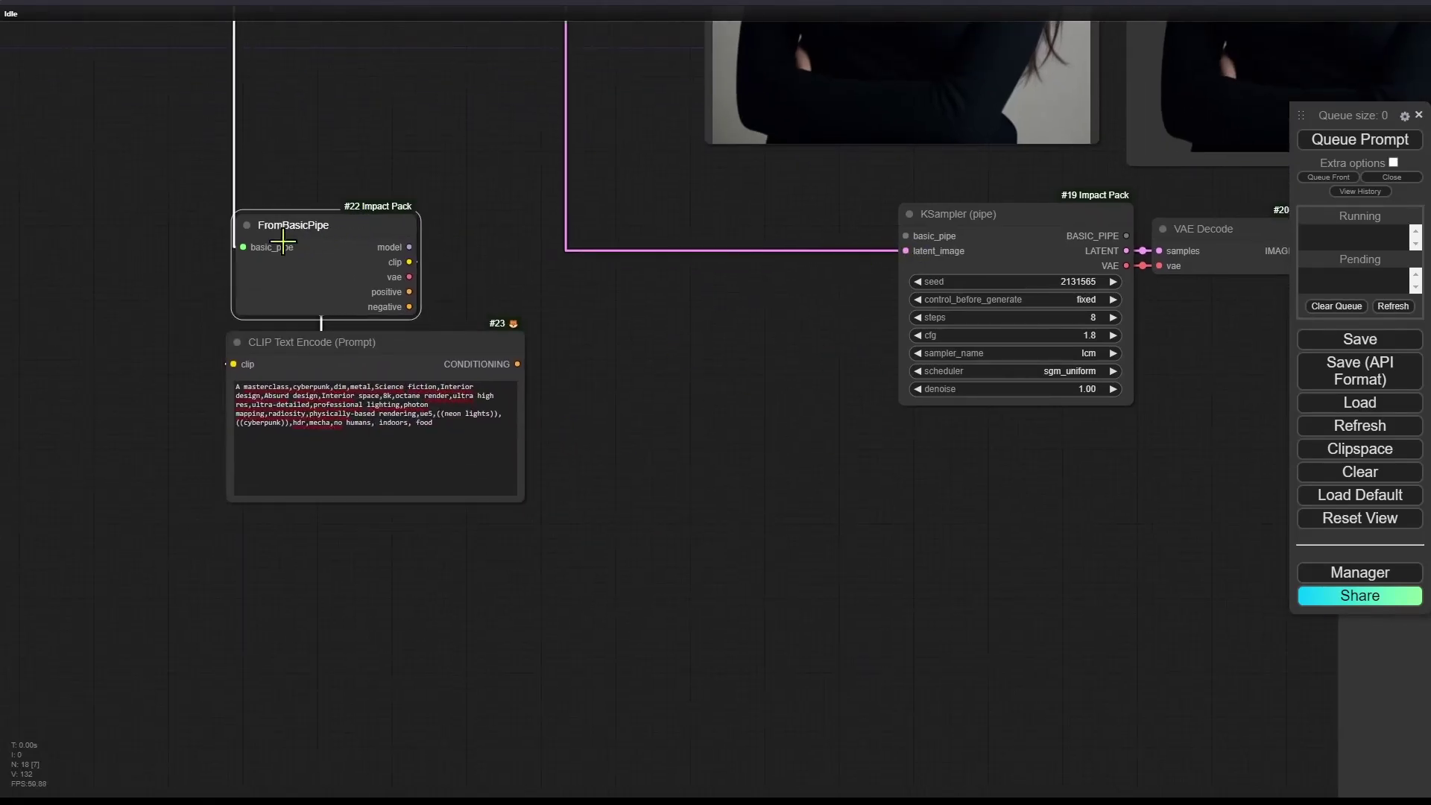
Add a ToBasicPipe node ('tobas') and feed its basic_pipe into the second KSampler.
{"action": "double_click", "coordinate": [733, 342]}
{"action": "type", "text": "tobas"}
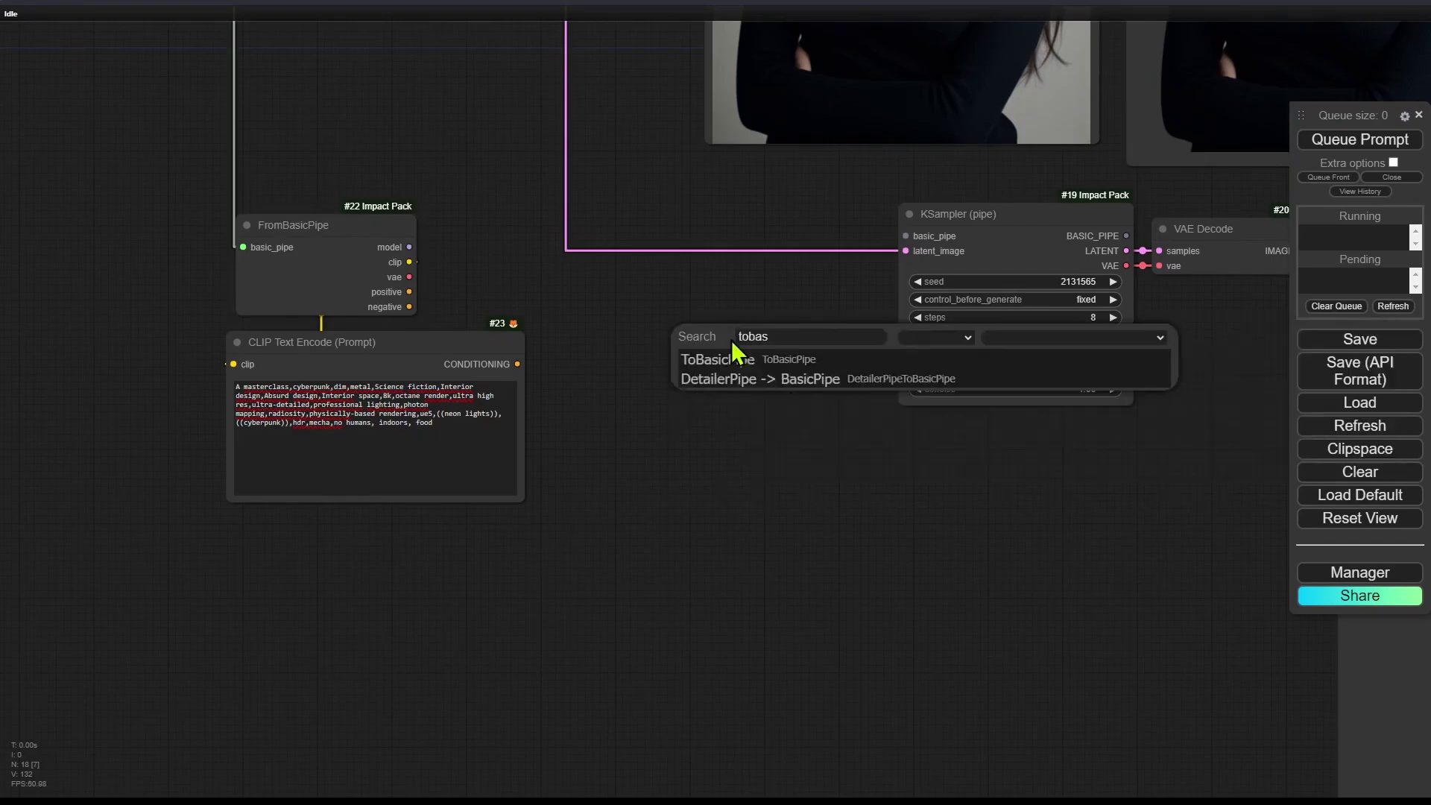
{"action": "left_click", "coordinate": [733, 354]}
{"action": "left_click_drag", "start_coordinate": [856, 340], "coordinate": [716, 195]}
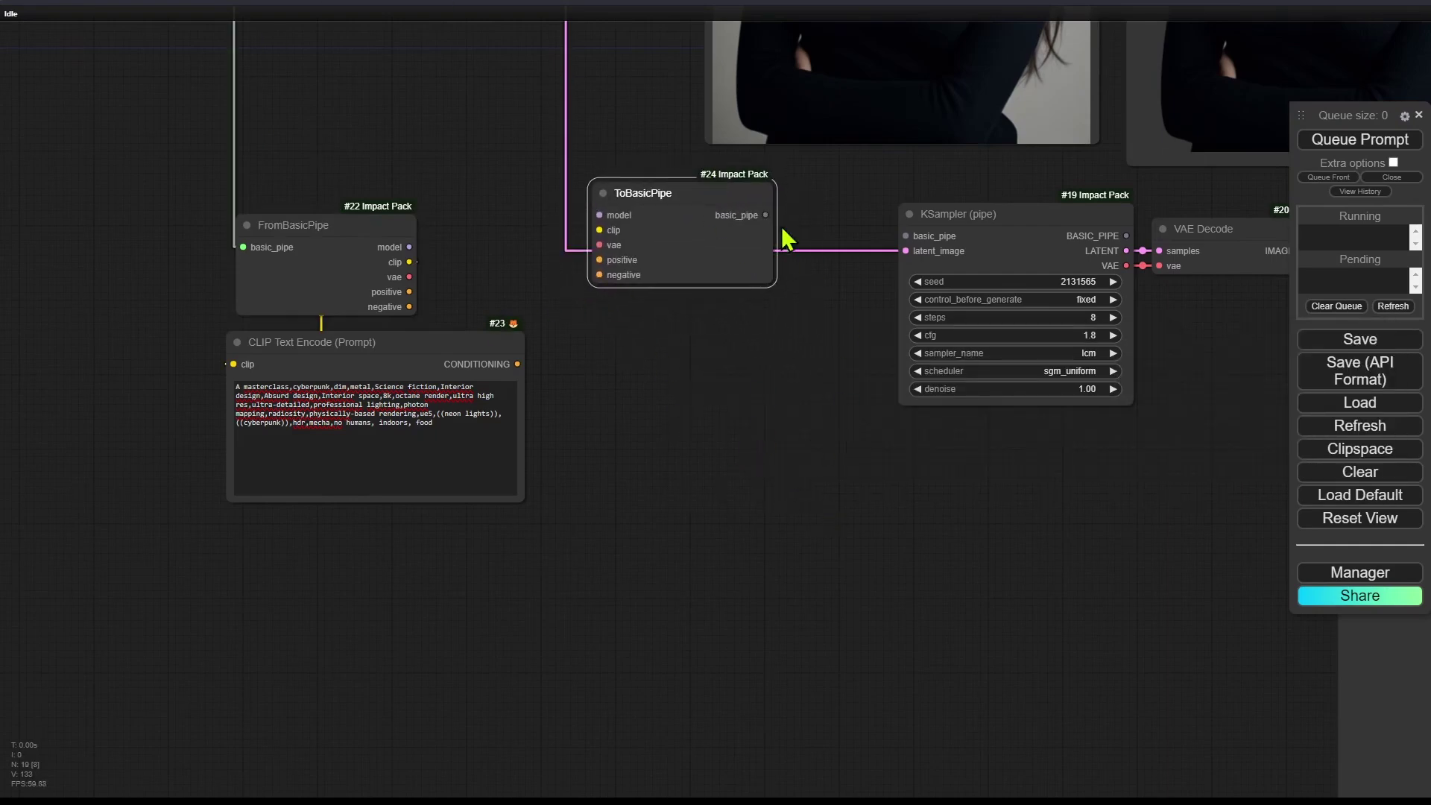
{"action": "left_click_drag", "start_coordinate": [712, 184], "coordinate": [903, 237]}
{"action": "left_click_drag", "start_coordinate": [686, 200], "coordinate": [730, 199]}
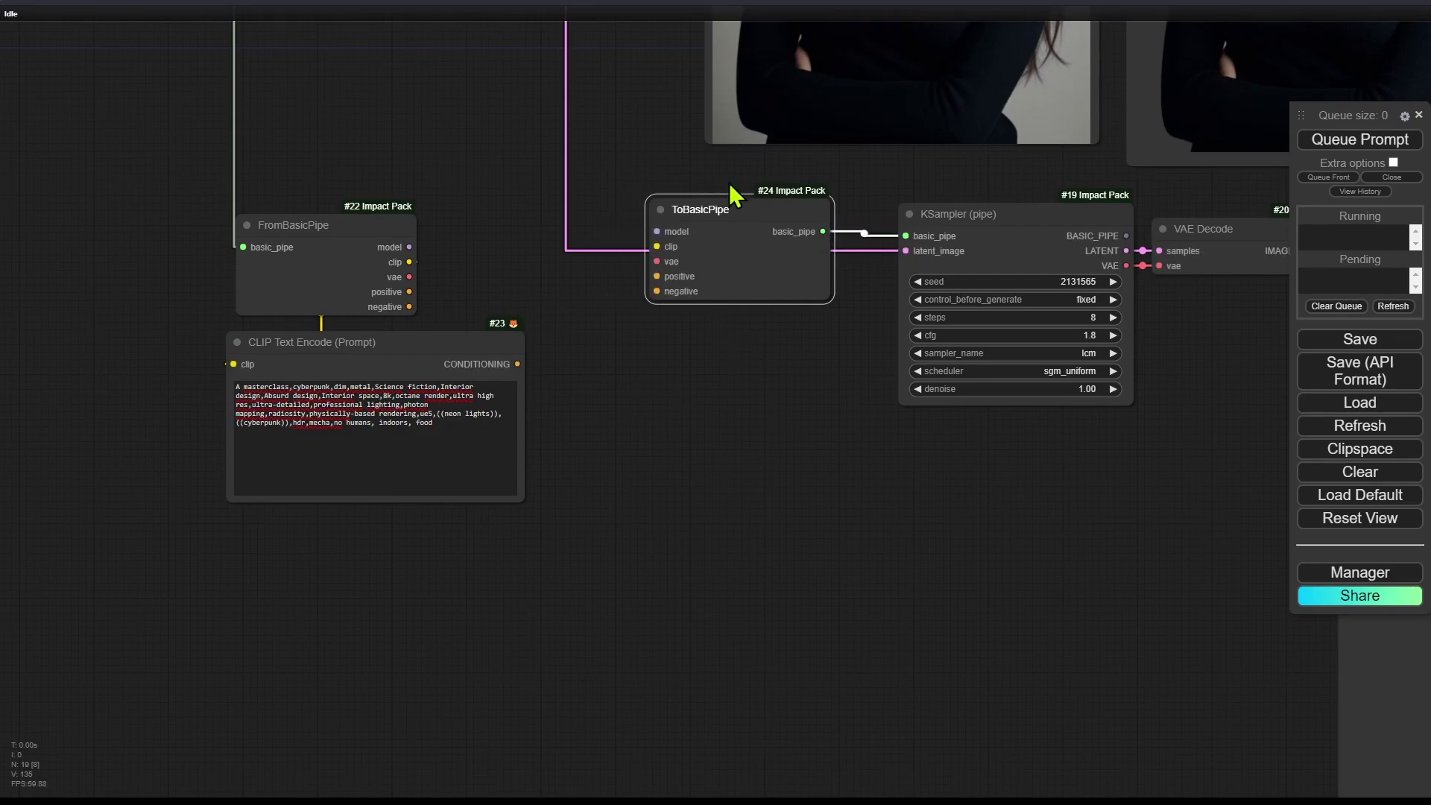
Wire the cyberpunk prompt as positive, plus the original negative, vae, model and clip, into ToBasicPipe.
{"action": "left_click_drag", "start_coordinate": [517, 363], "coordinate": [656, 276]}
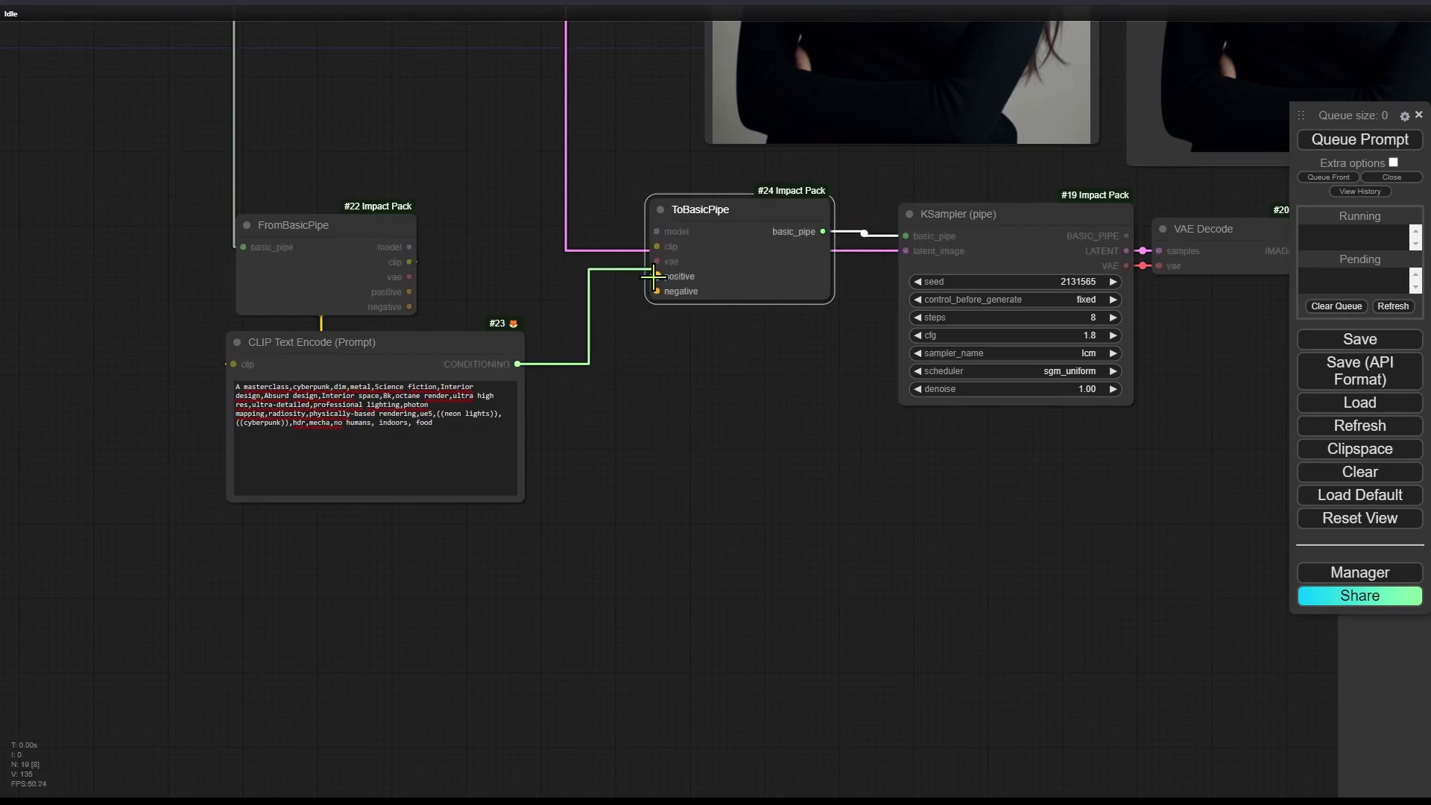
{"action": "left_click_drag", "start_coordinate": [409, 306], "coordinate": [657, 291]}
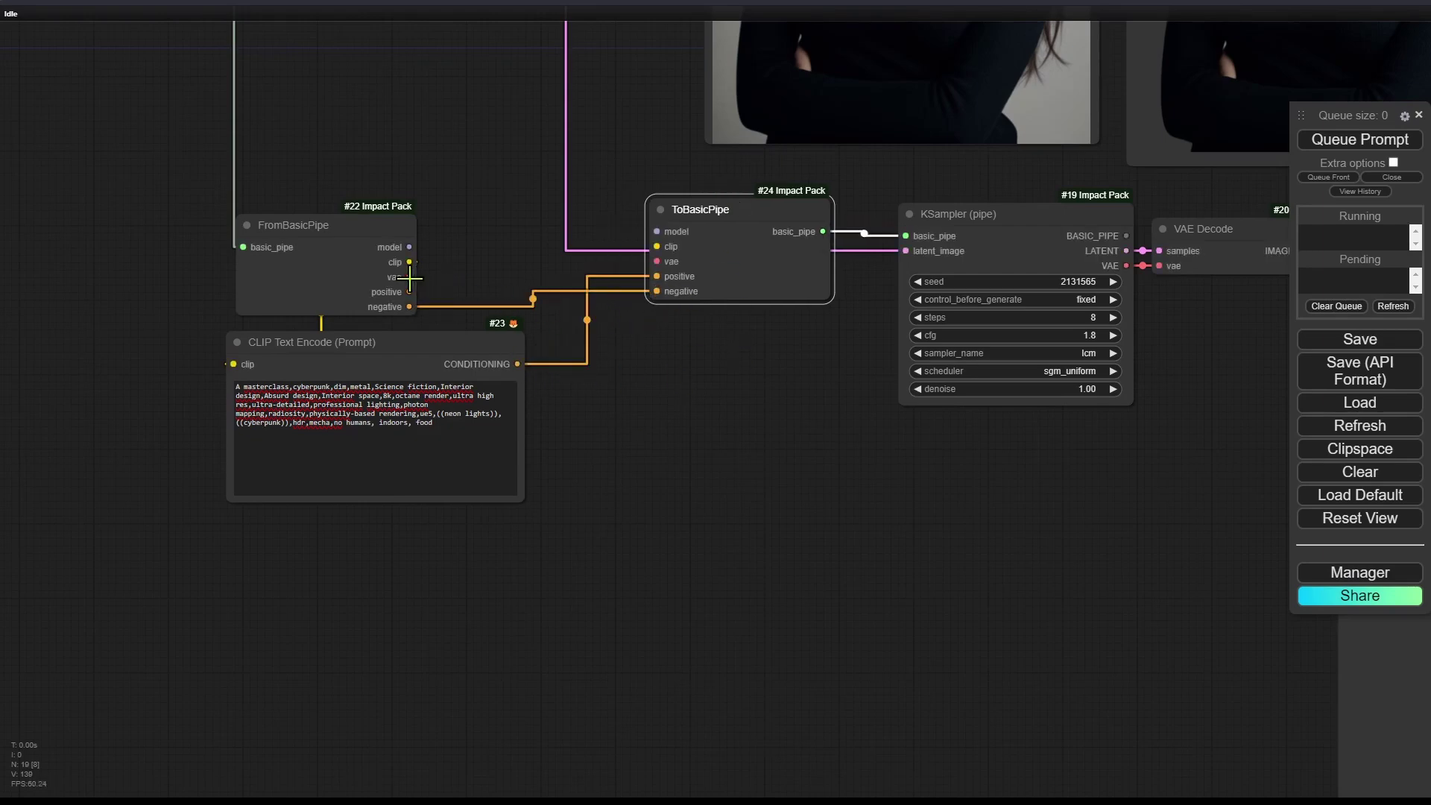
{"action": "left_click_drag", "start_coordinate": [409, 277], "coordinate": [657, 261]}
{"action": "left_click_drag", "start_coordinate": [409, 261], "coordinate": [656, 232]}
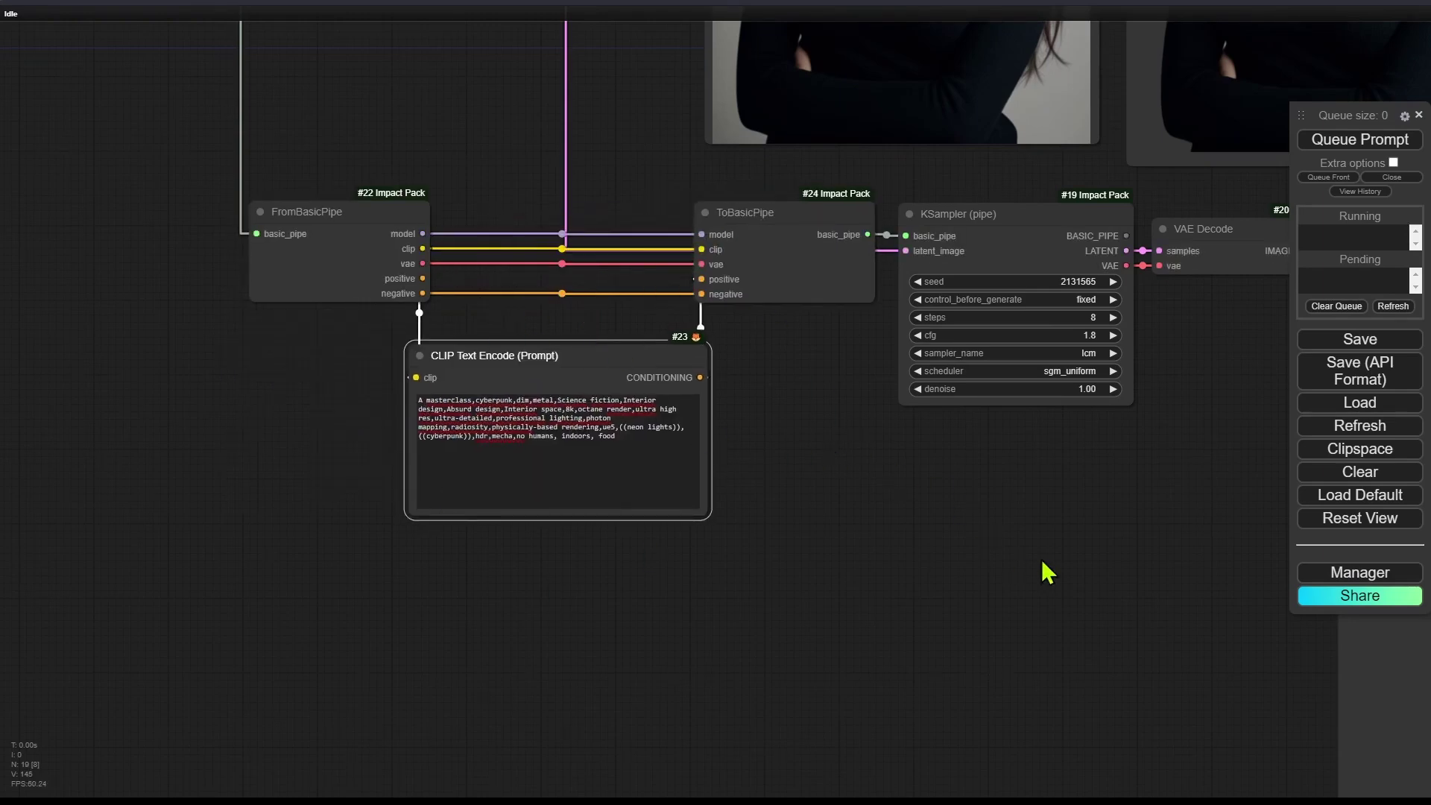
{"action": "left_click_drag", "start_coordinate": [1073, 565], "coordinate": [799, 551]}
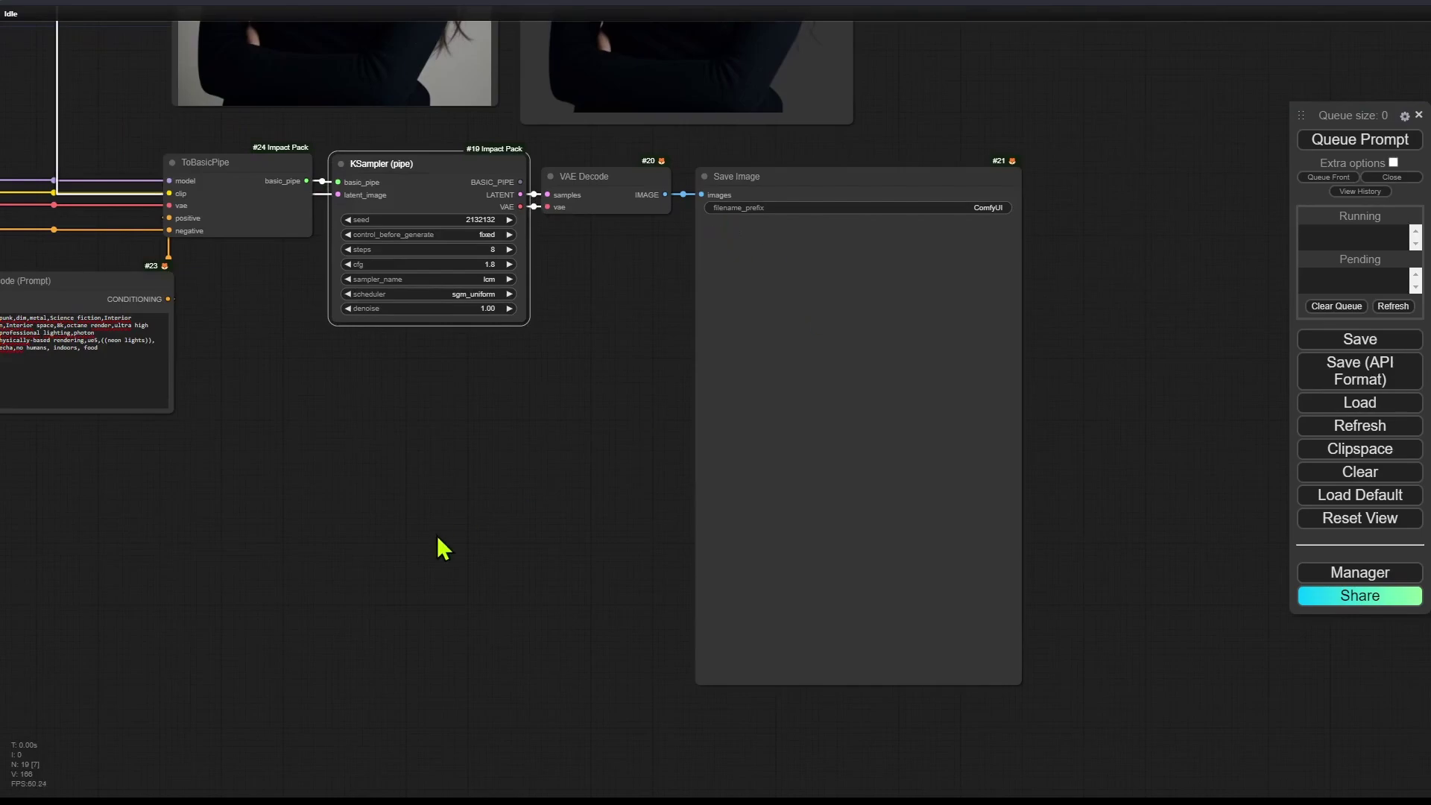
{"action": "left_click", "coordinate": [1373, 145]}
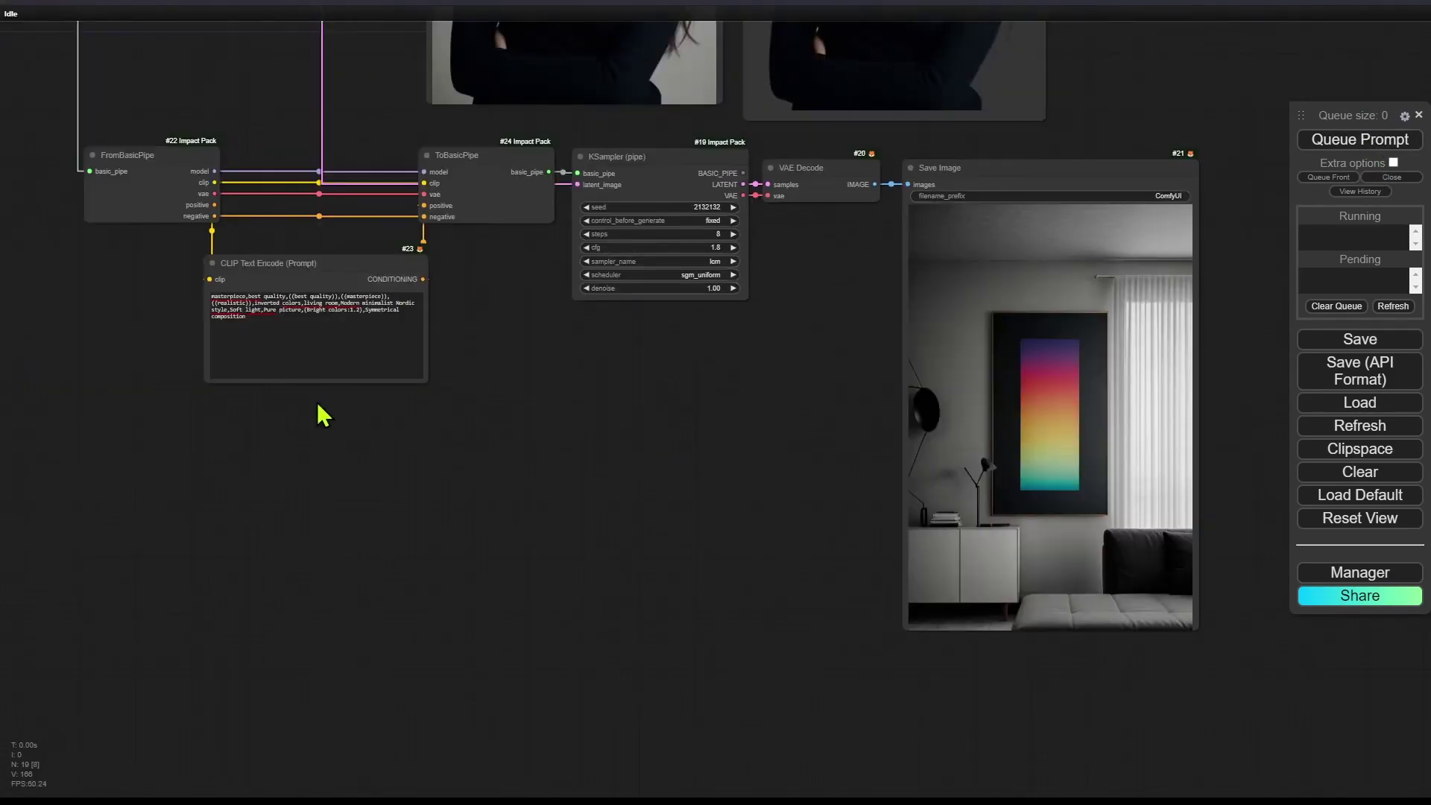
{"action": "scroll", "coordinate": [287, 407], "scroll_direction": "up", "scroll_amount": 4}
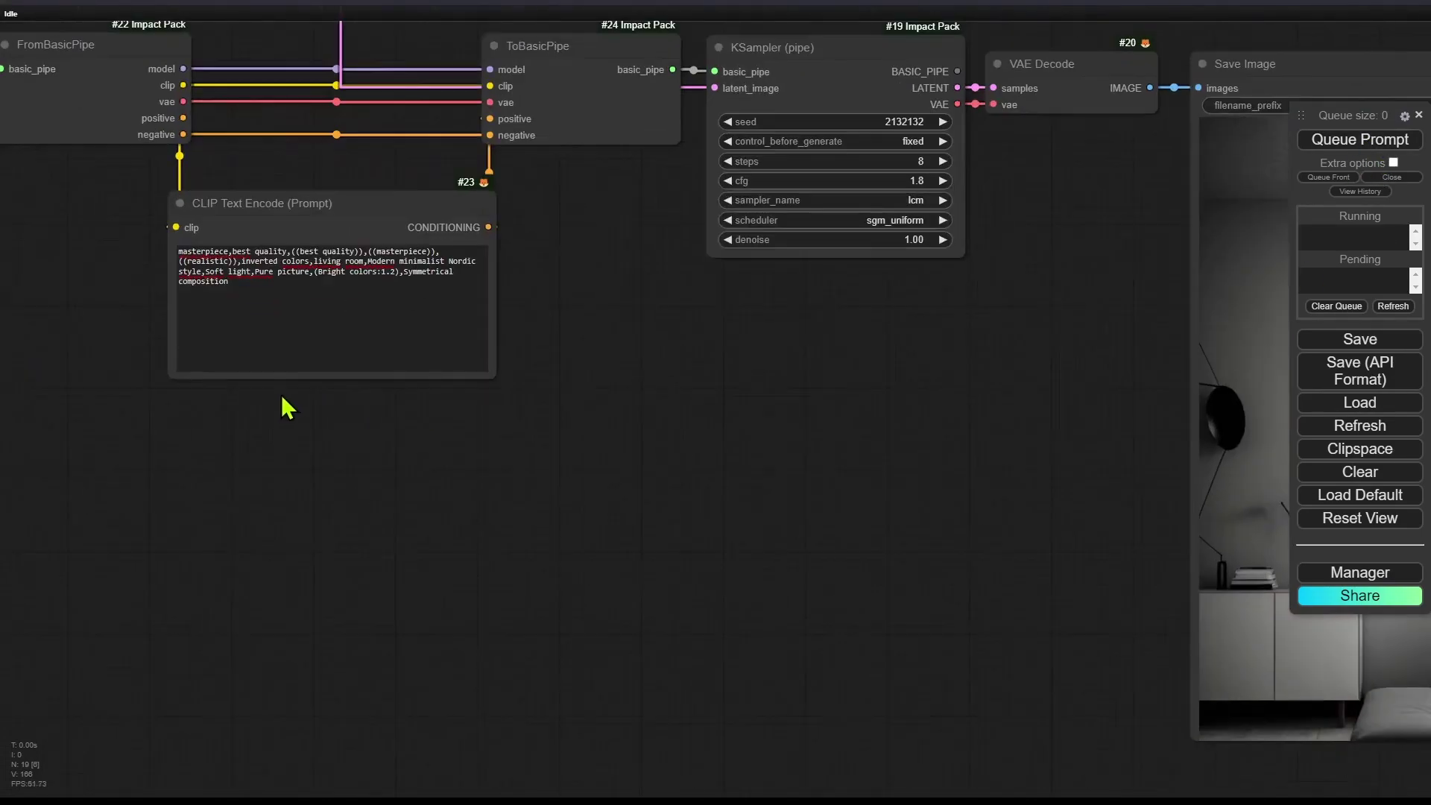
{"action": "scroll", "coordinate": [885, 453], "scroll_direction": "down", "scroll_amount": 4}
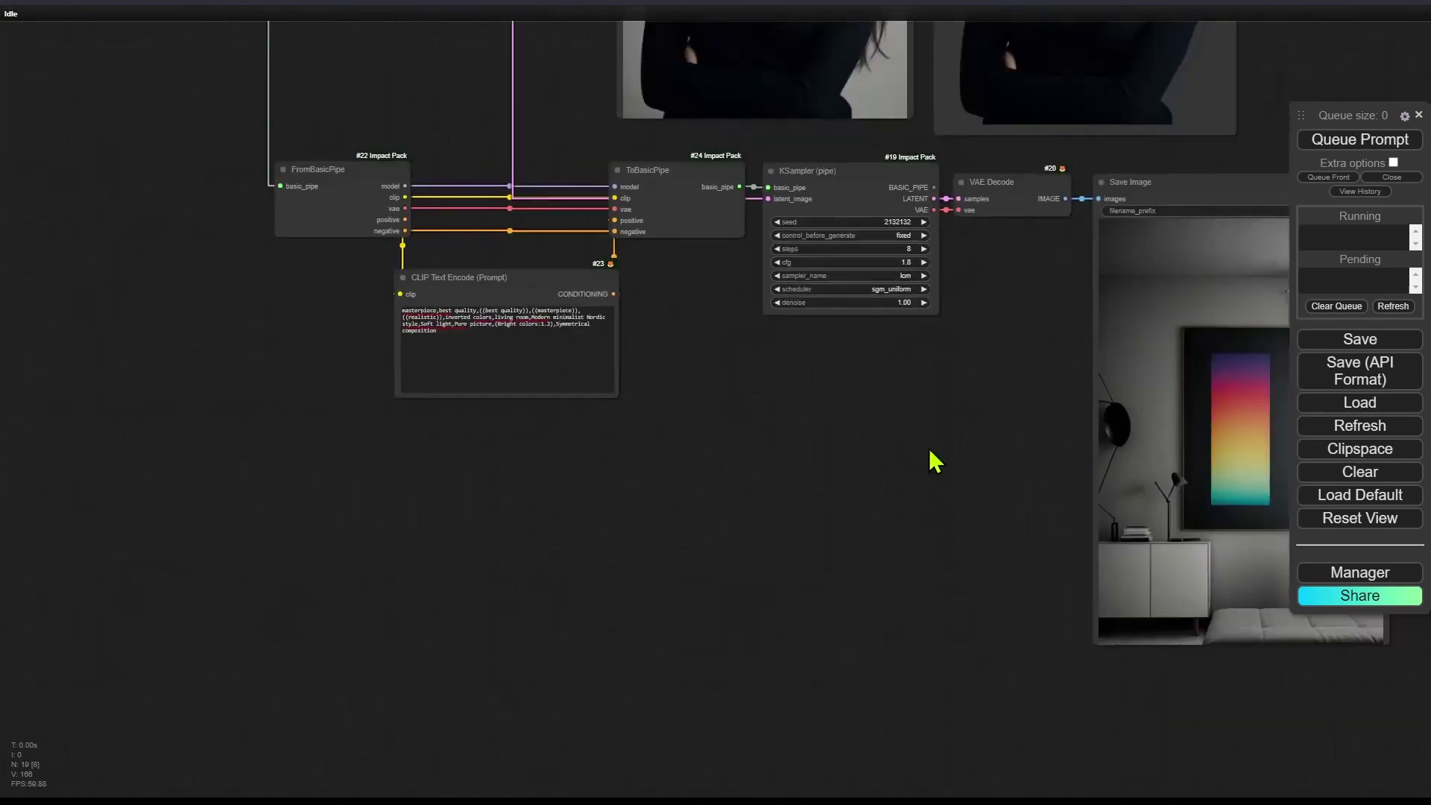
{"action": "left_click_drag", "start_coordinate": [935, 459], "coordinate": [645, 514]}
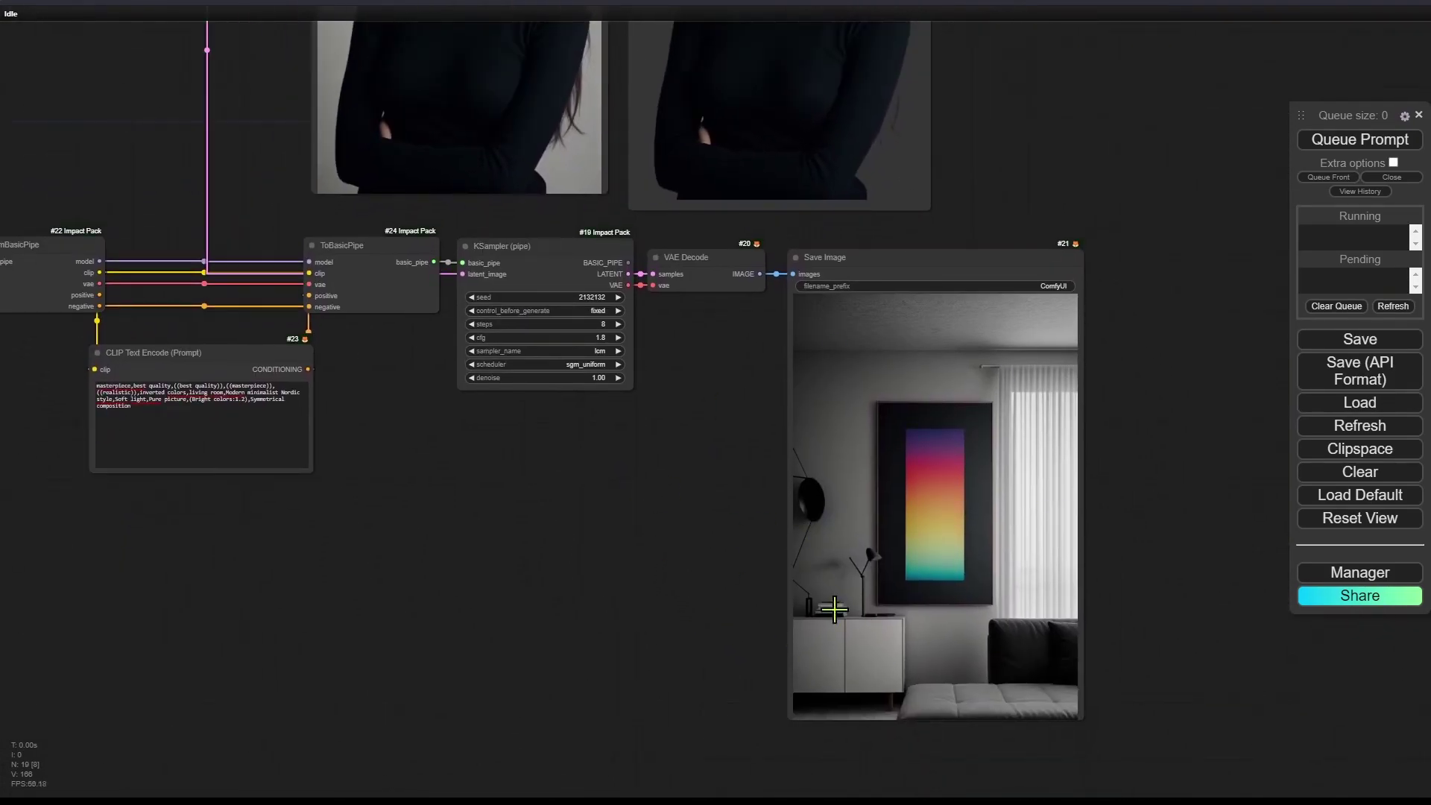
{"action": "scroll", "coordinate": [1158, 537], "scroll_direction": "down", "scroll_amount": 4}
{"action": "left_click_drag", "start_coordinate": [1171, 309], "coordinate": [920, 426]}
{"action": "left_click", "coordinate": [642, 222]}
{"action": "left_click", "coordinate": [797, 626]}
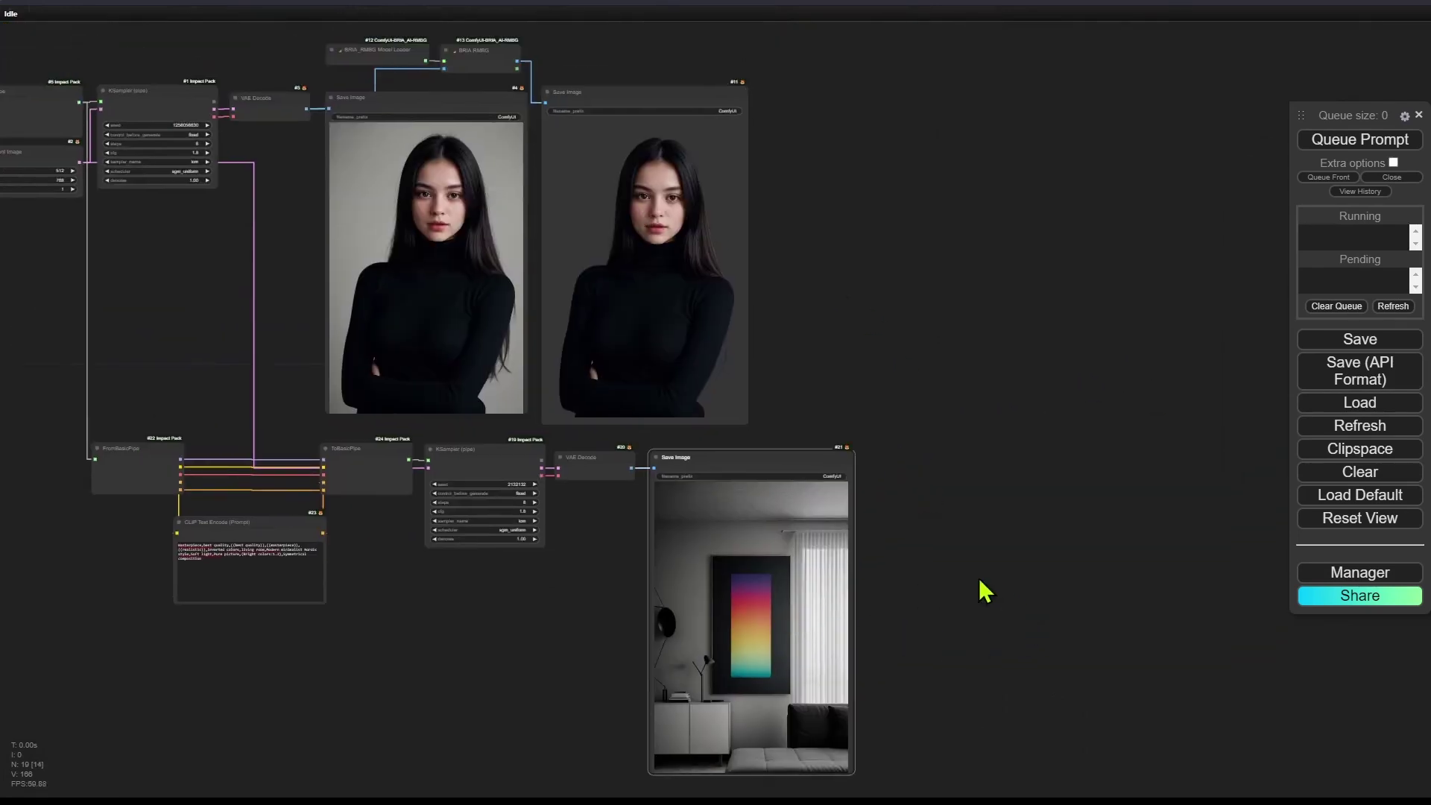
{"action": "scroll", "coordinate": [840, 265], "scroll_direction": "up", "scroll_amount": 1}
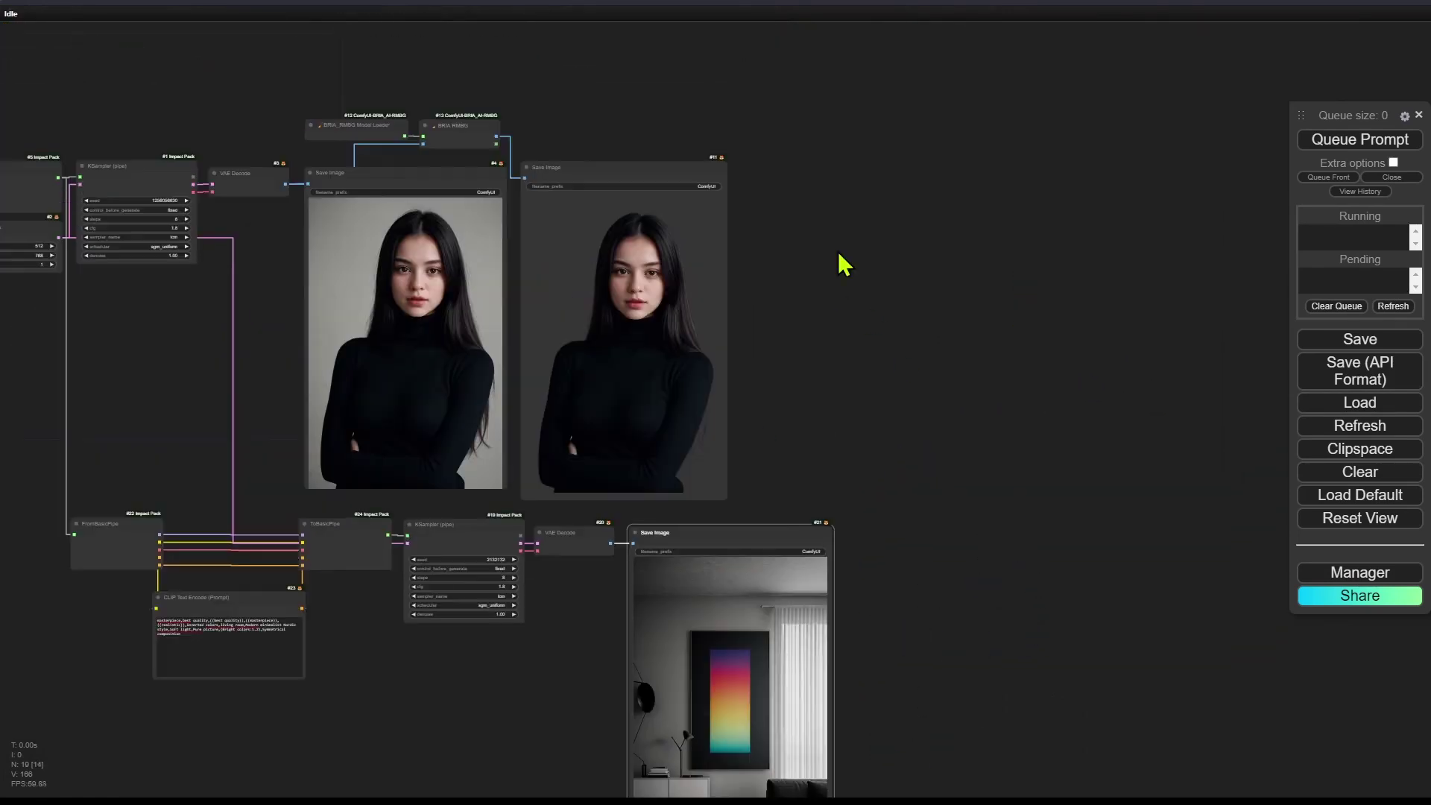
{"action": "scroll", "coordinate": [747, 281], "scroll_direction": "up", "scroll_amount": 1}
{"action": "scroll", "coordinate": [808, 223], "scroll_direction": "up", "scroll_amount": 2}
Add ImageCompositeMasked with the room image as destination, the cut-out portrait as source, and a Preview Image.
{"action": "left_click_drag", "start_coordinate": [445, 119], "coordinate": [931, 134]}
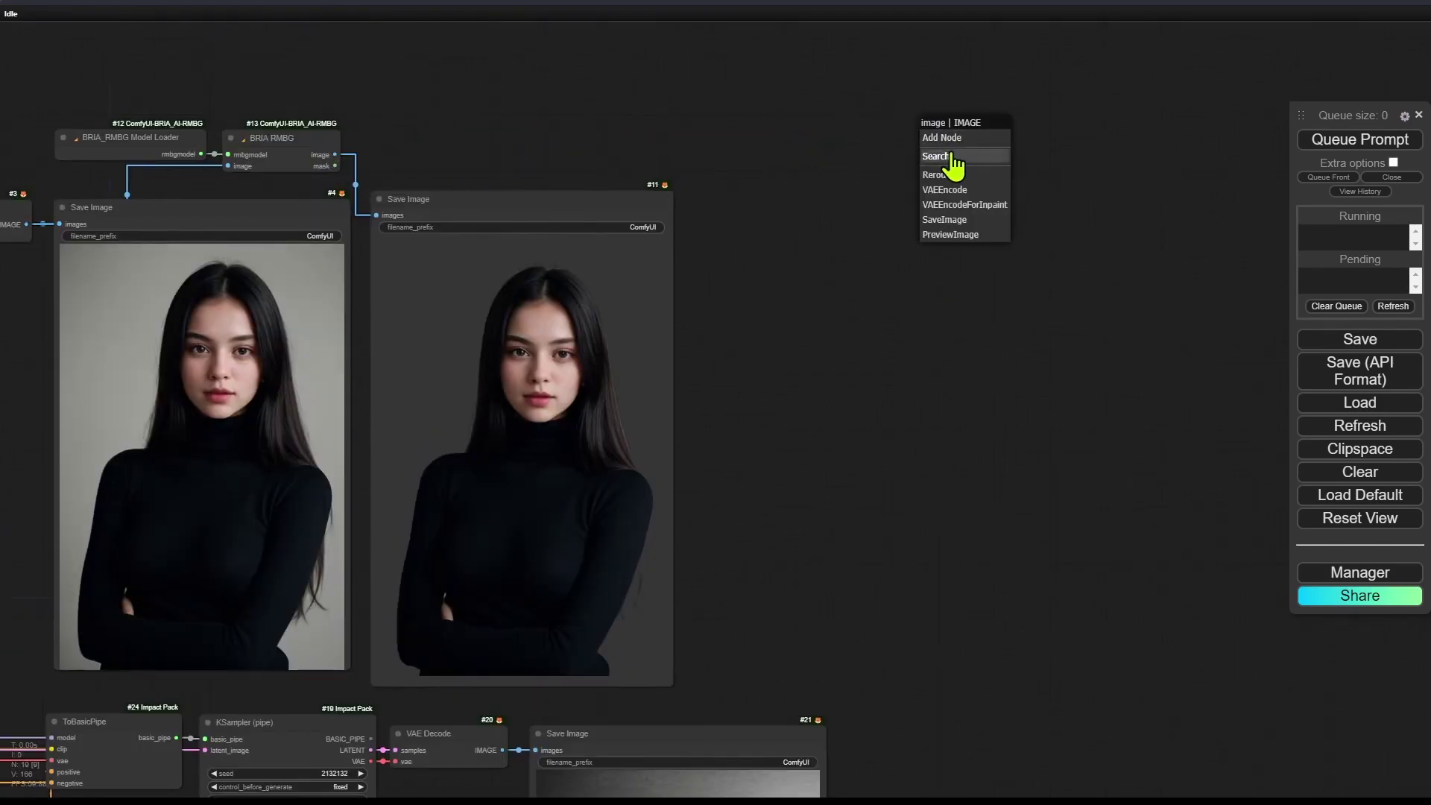
{"action": "left_click", "coordinate": [952, 160]}
{"action": "type", "text": "imagecomp"}
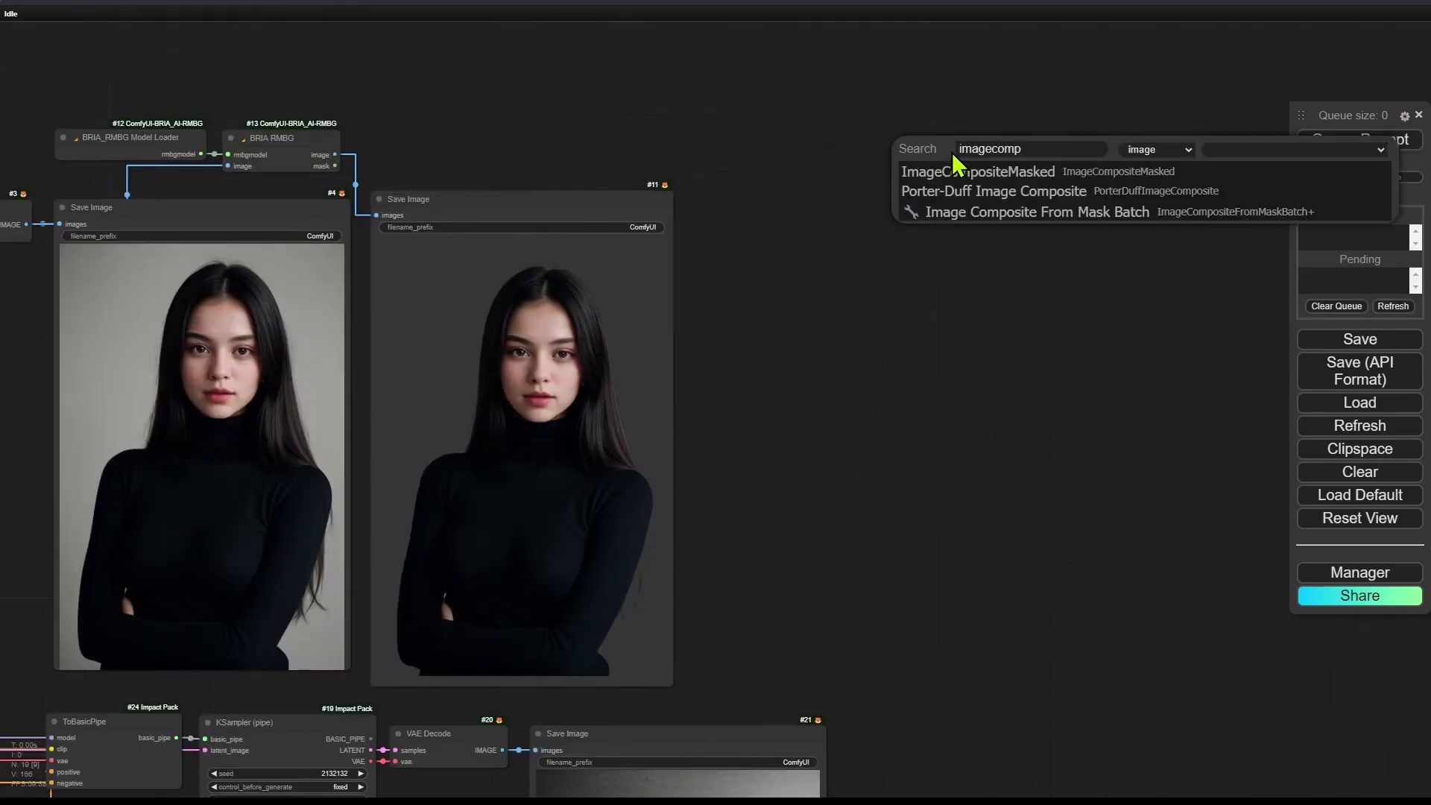
{"action": "left_click", "coordinate": [979, 174]}
{"action": "left_click_drag", "start_coordinate": [994, 514], "coordinate": [974, 335]}
{"action": "left_click_drag", "start_coordinate": [592, 627], "coordinate": [592, 724]}
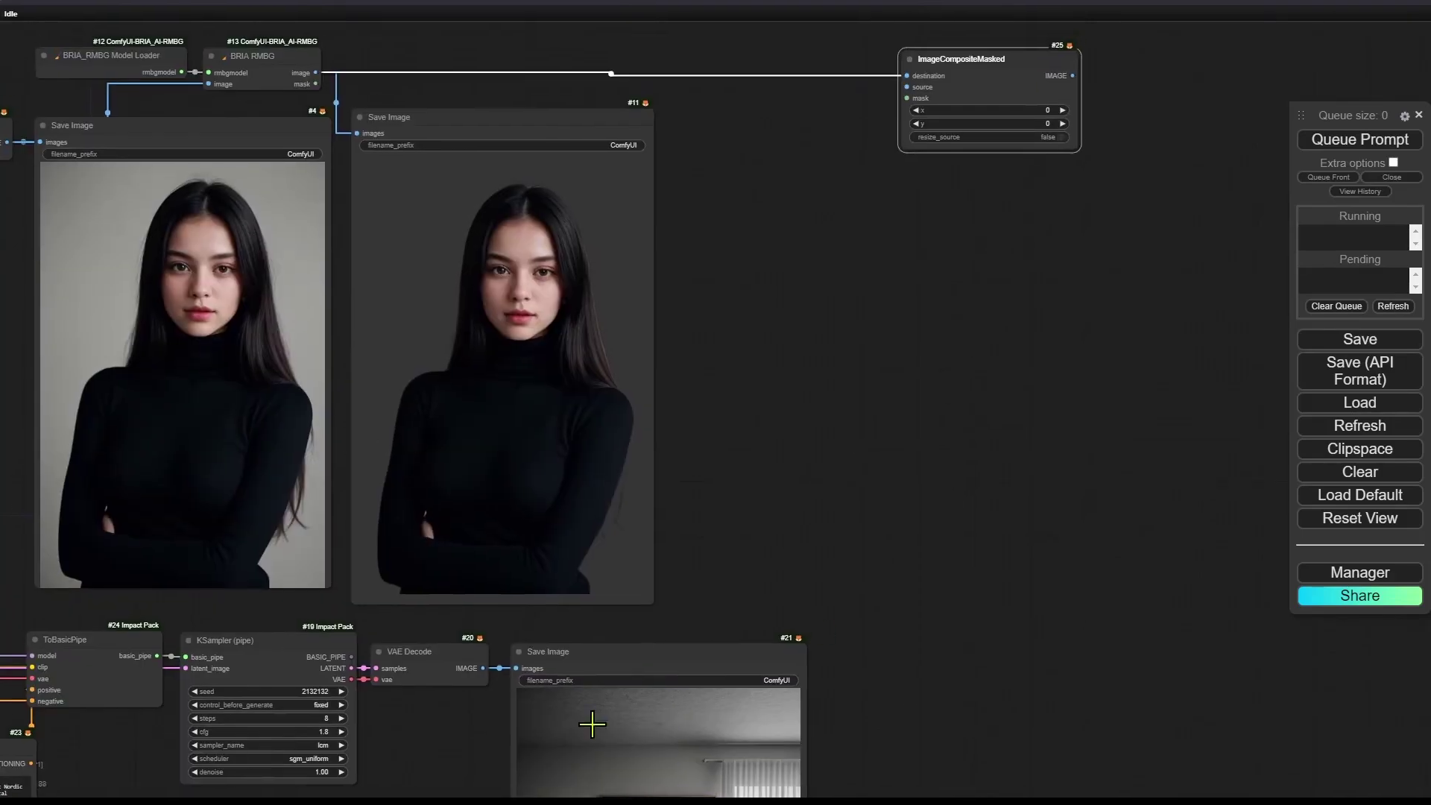
{"action": "left_click_drag", "start_coordinate": [468, 674], "coordinate": [906, 75]}
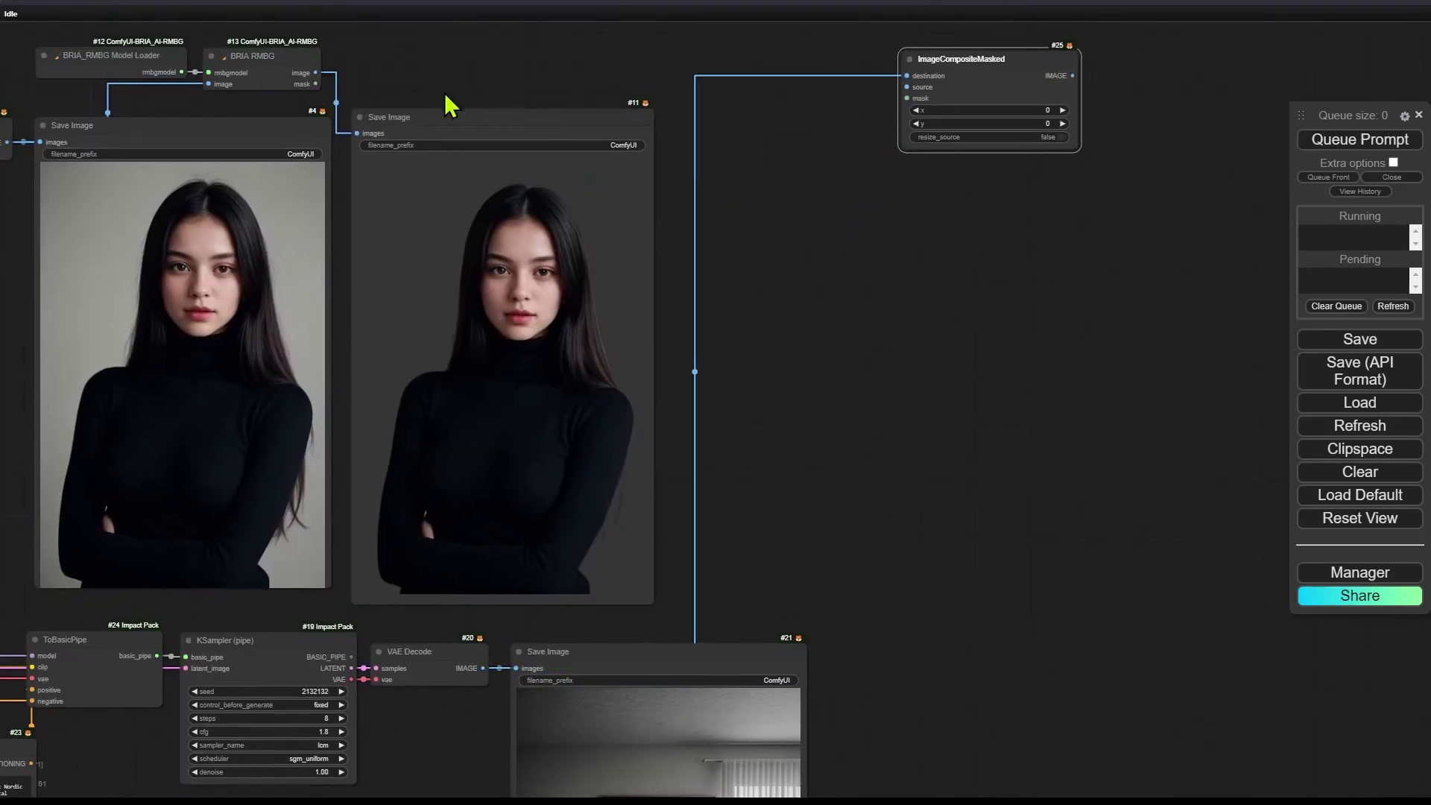
{"action": "left_click_drag", "start_coordinate": [315, 72], "coordinate": [906, 87]}
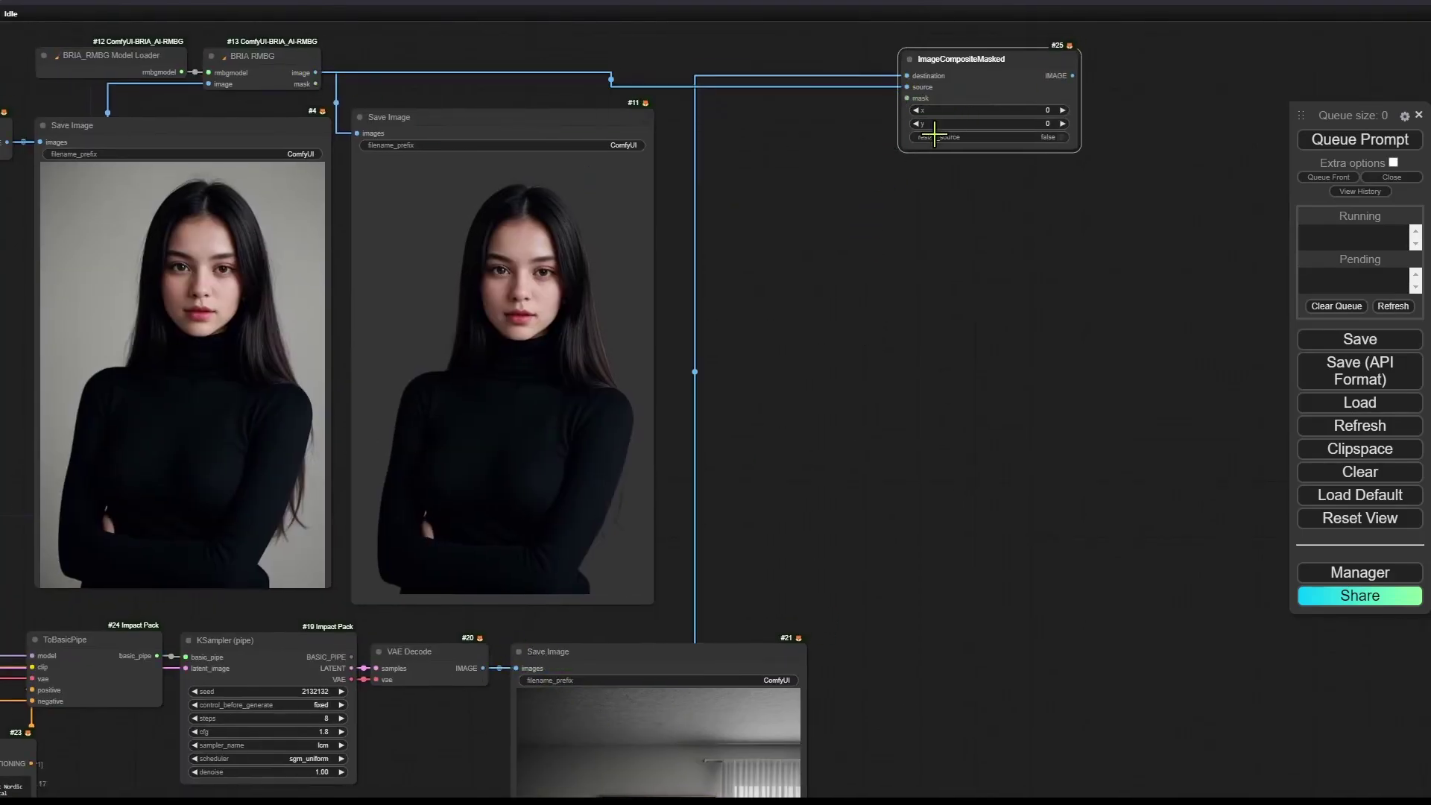
{"action": "left_click_drag", "start_coordinate": [961, 59], "coordinate": [854, 87]}
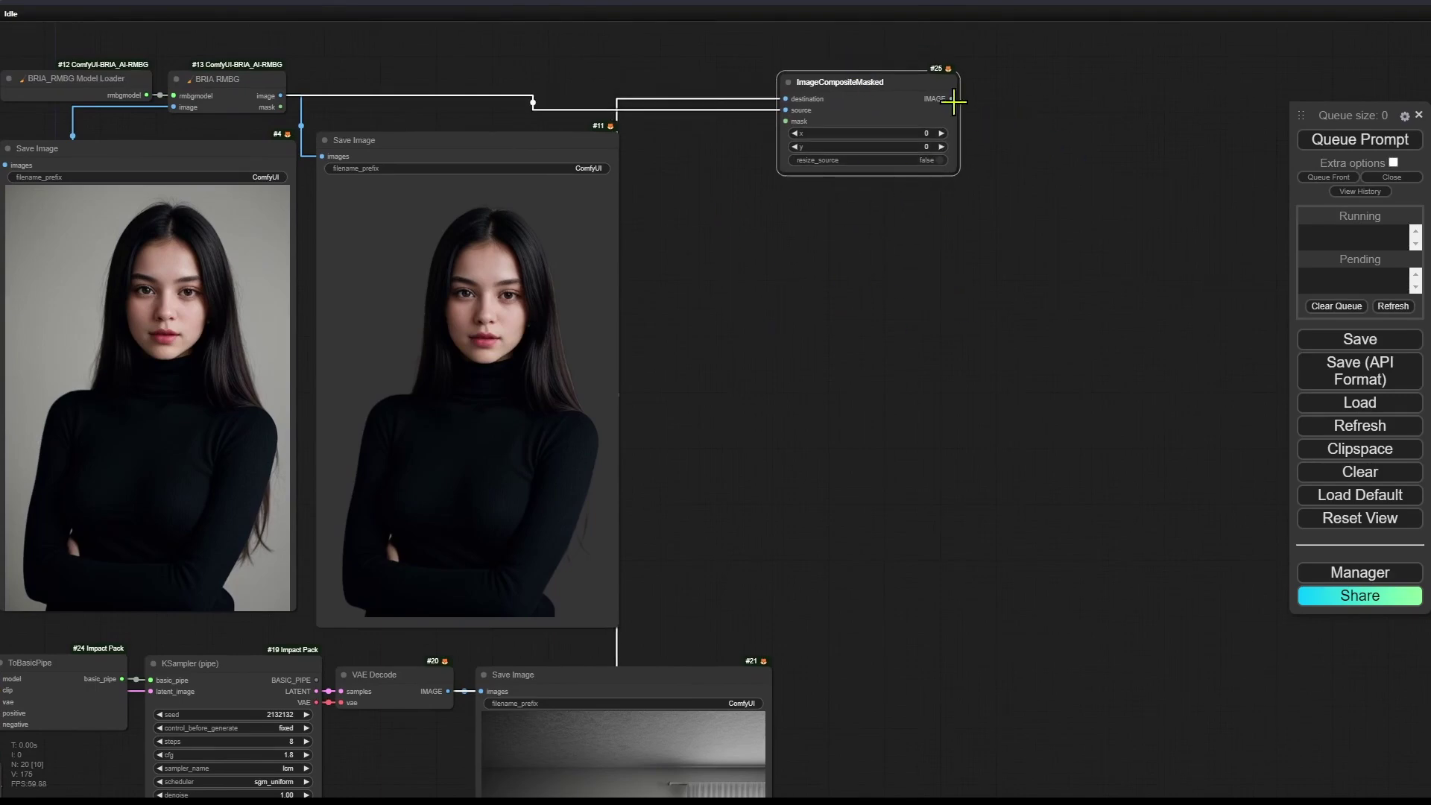
{"action": "left_click_drag", "start_coordinate": [951, 99], "coordinate": [961, 102]}
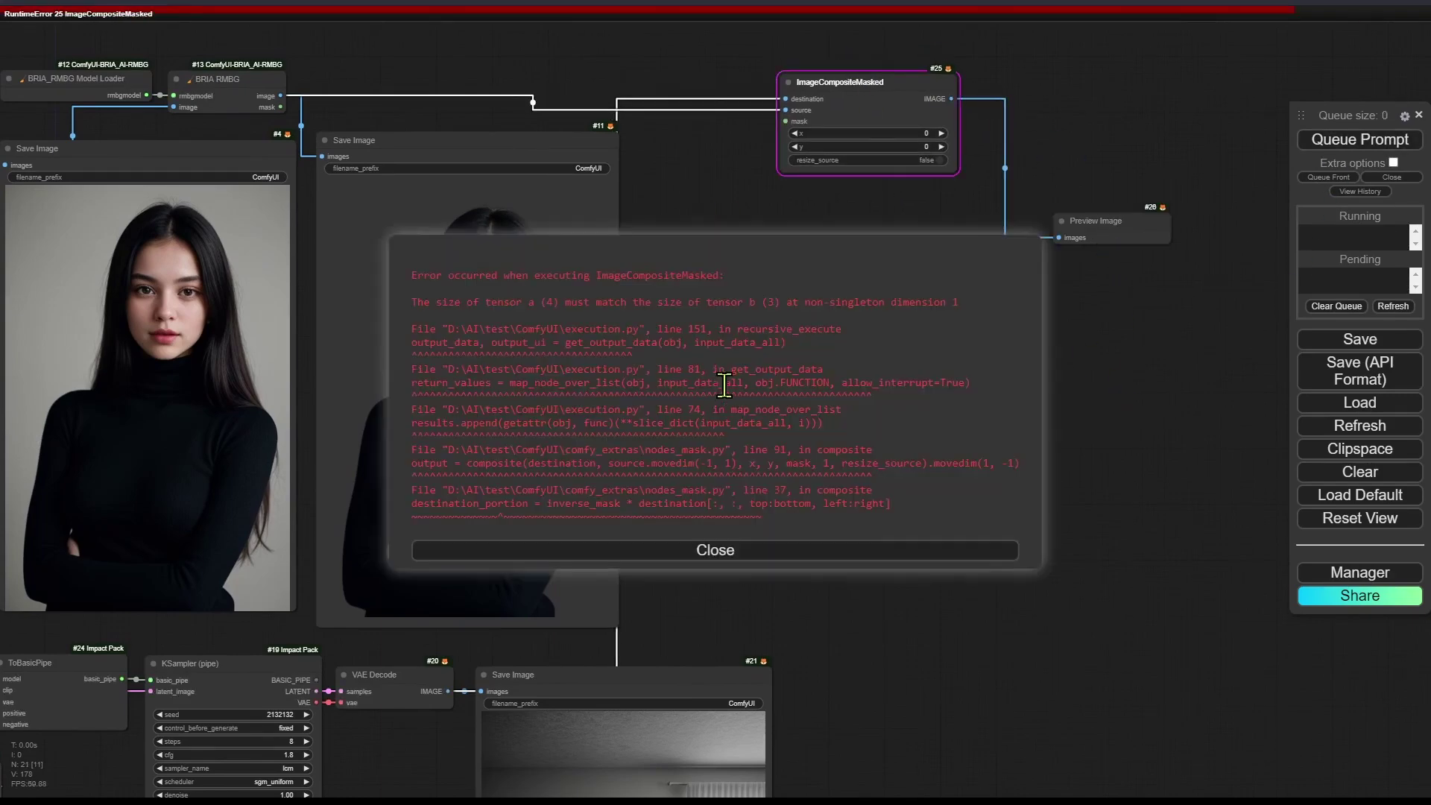
Dismiss the error and make the original portrait decode the composite's source.
{"action": "left_click_drag", "start_coordinate": [553, 275], "coordinate": [732, 281]}
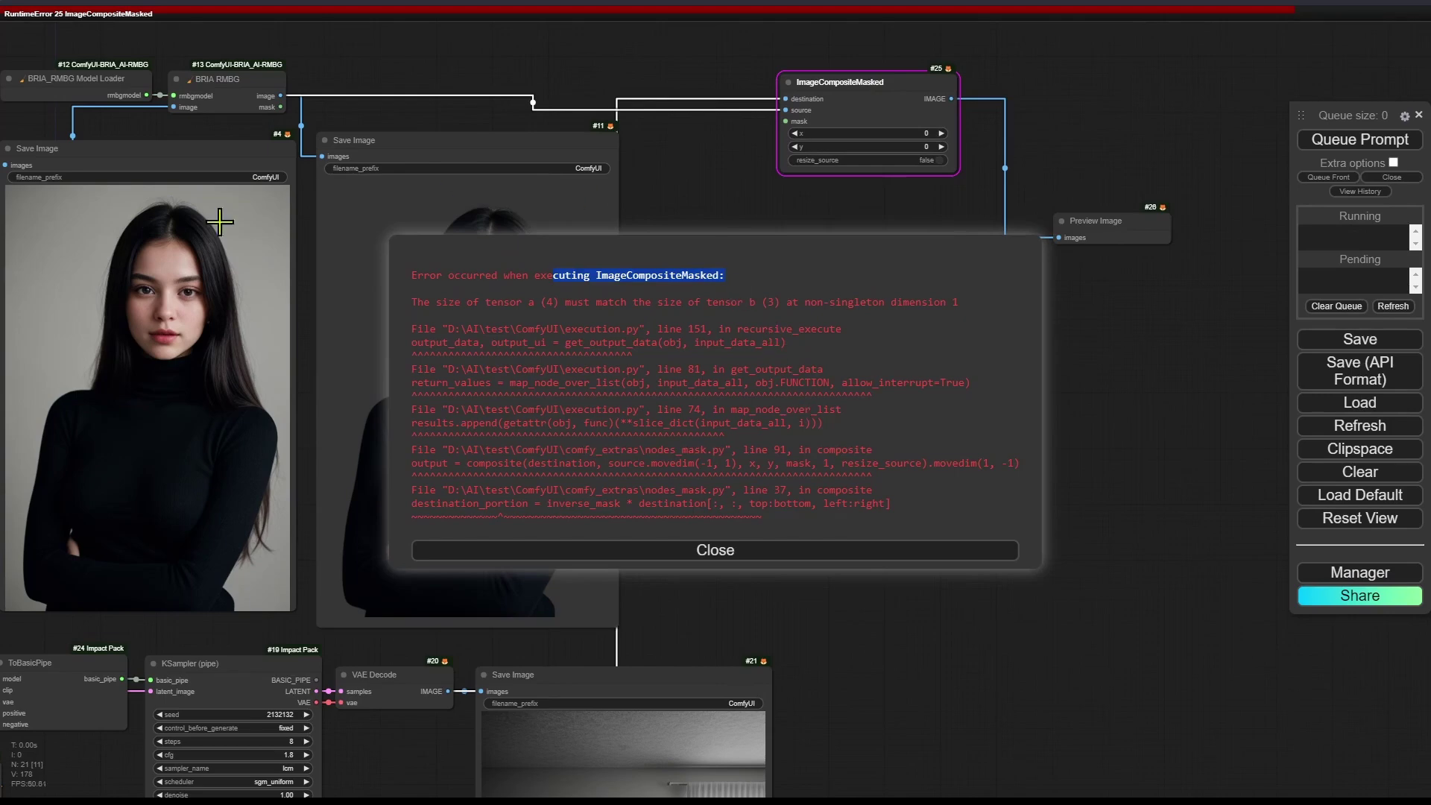
{"action": "left_click", "coordinate": [767, 558]}
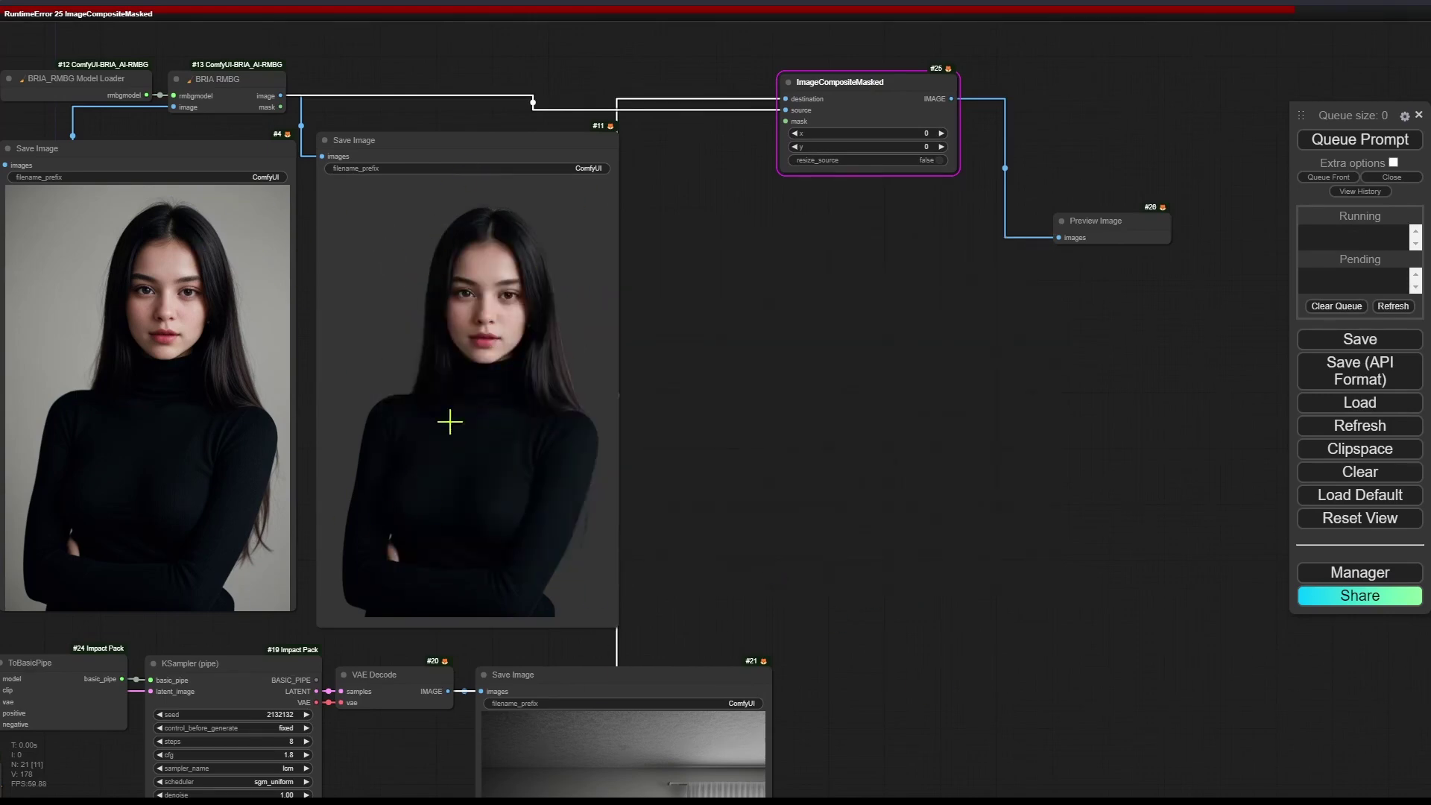
{"action": "left_click_drag", "start_coordinate": [930, 396], "coordinate": [964, 507]}
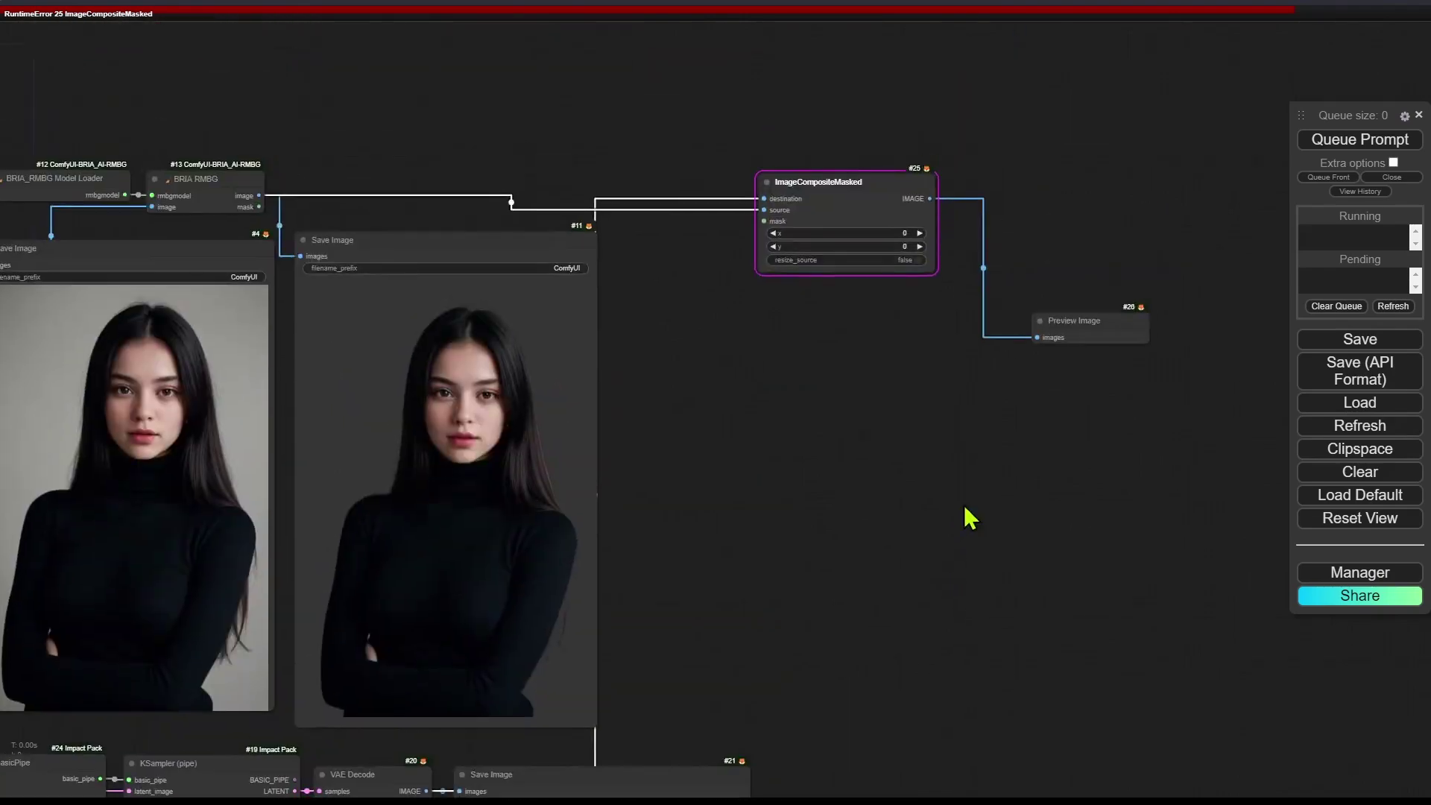
{"action": "left_click_drag", "start_coordinate": [772, 453], "coordinate": [994, 483]}
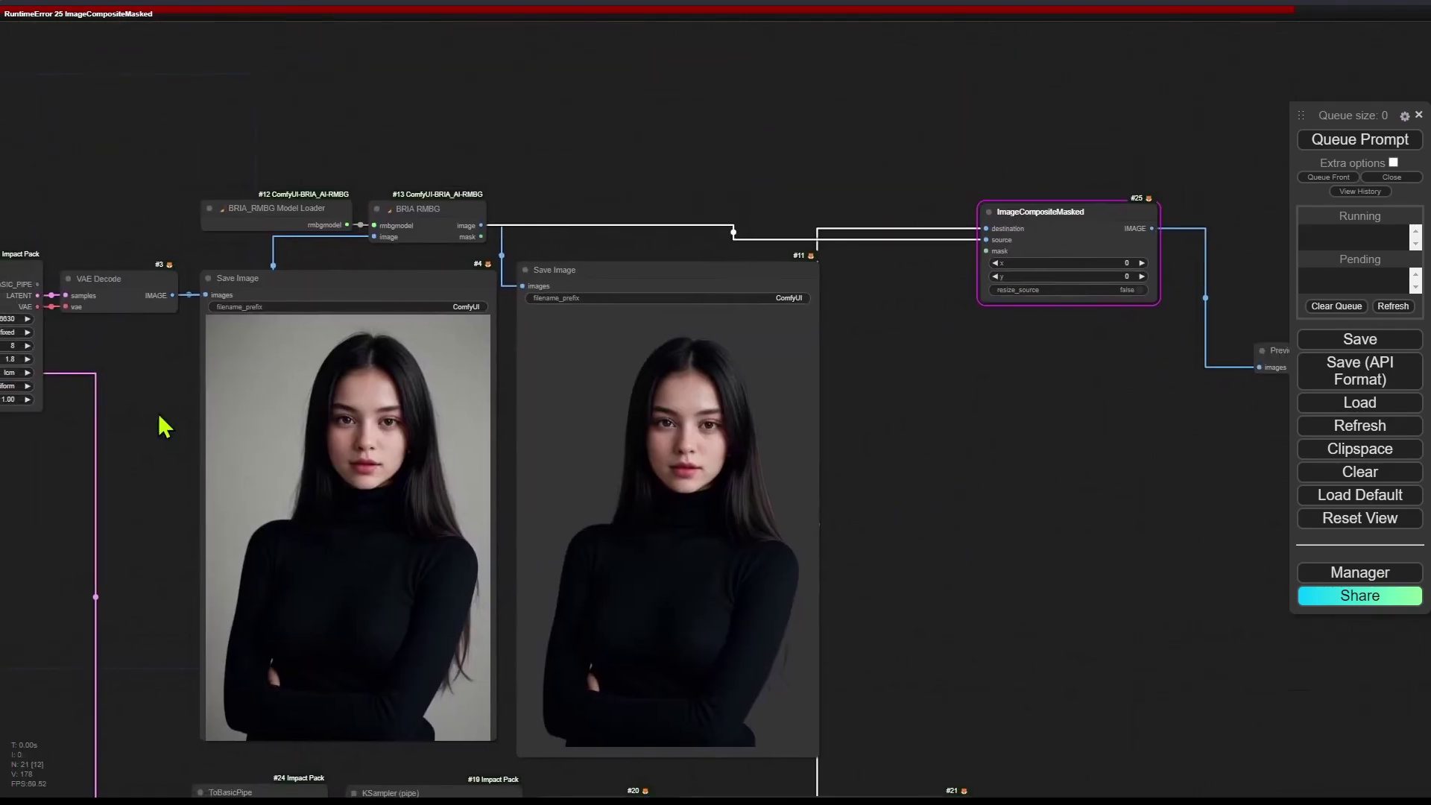
{"action": "left_click", "coordinate": [136, 278]}
{"action": "left_click_drag", "start_coordinate": [105, 375], "coordinate": [361, 386]}
{"action": "left_click_drag", "start_coordinate": [357, 469], "coordinate": [60, 457]}
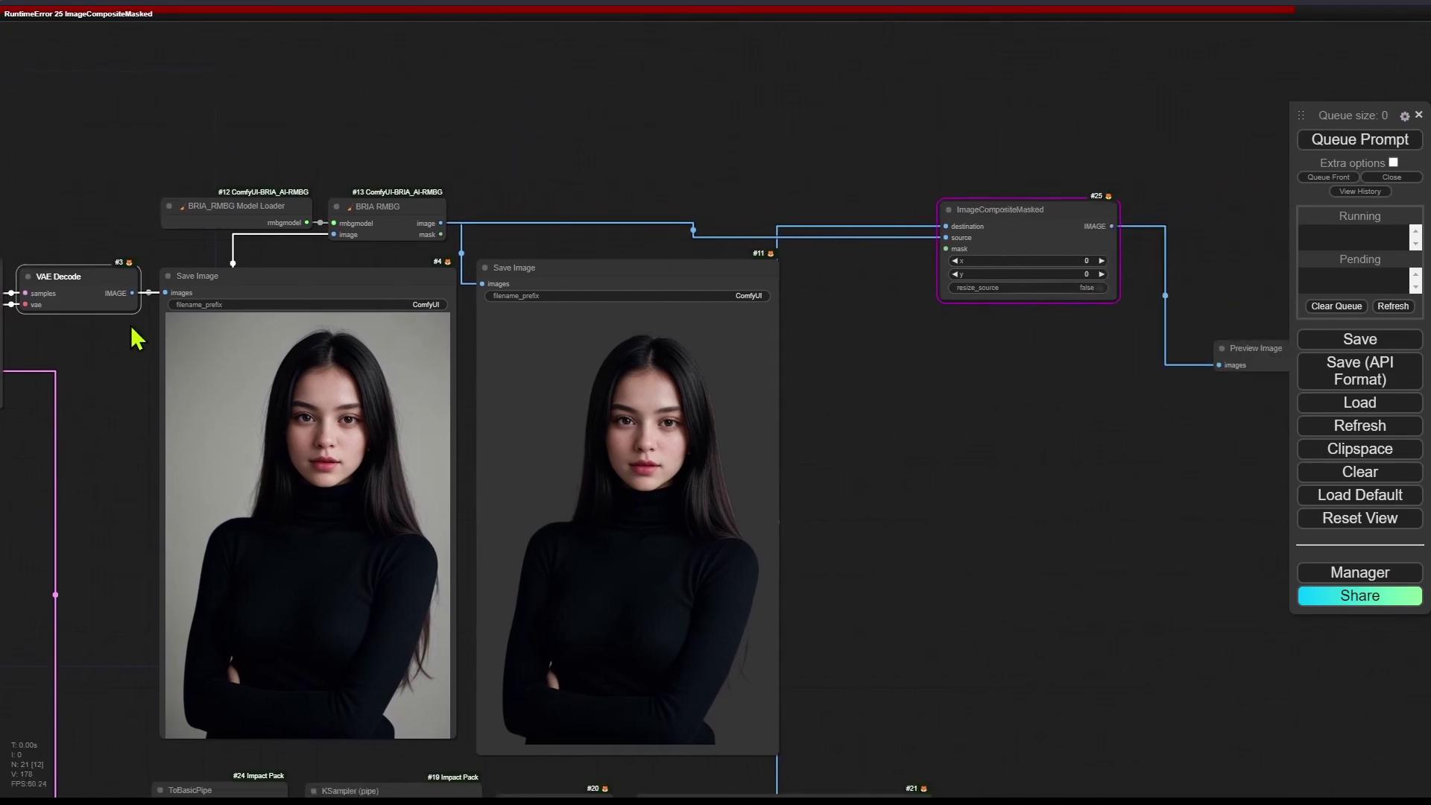
{"action": "left_click_drag", "start_coordinate": [133, 293], "coordinate": [945, 238]}
{"action": "left_click", "coordinate": [427, 203]}
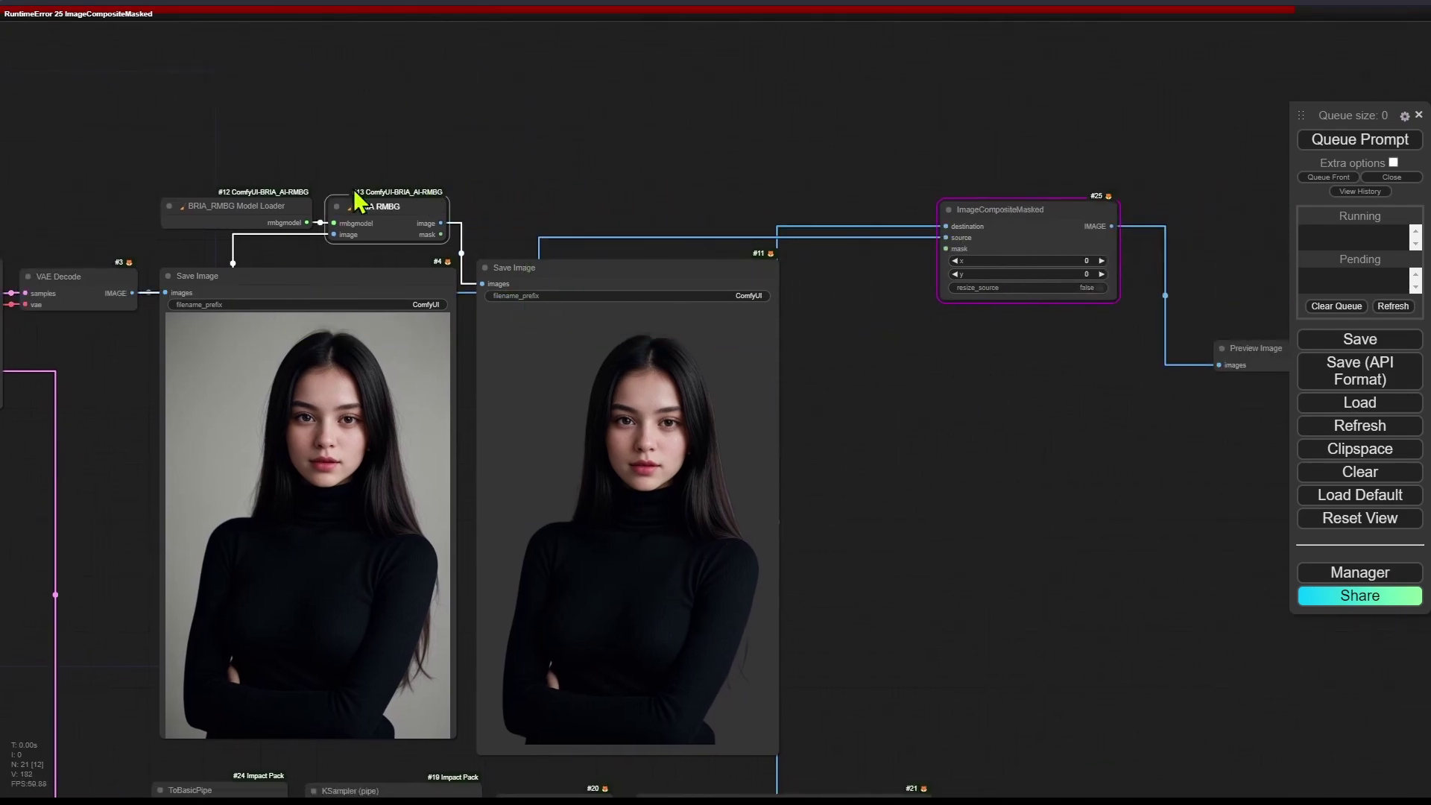
Feed the BRIA background-removal mask into the composite and position the Preview Image node.
{"action": "scroll", "coordinate": [477, 227], "scroll_direction": "up", "scroll_amount": 5}
{"action": "left_click_drag", "start_coordinate": [1077, 406], "coordinate": [833, 407]}
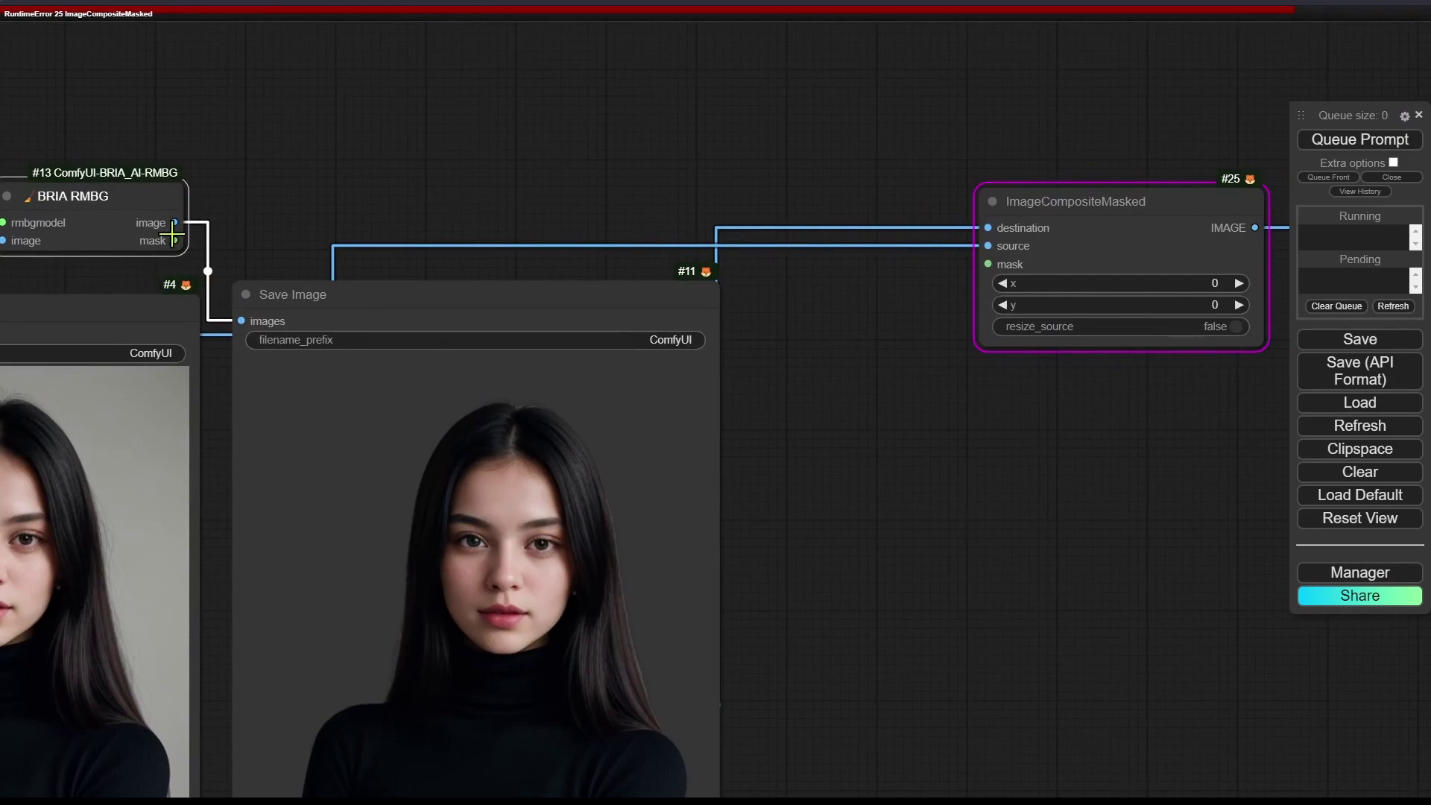
{"action": "left_click_drag", "start_coordinate": [174, 239], "coordinate": [989, 265]}
{"action": "left_click_drag", "start_coordinate": [880, 467], "coordinate": [824, 435]}
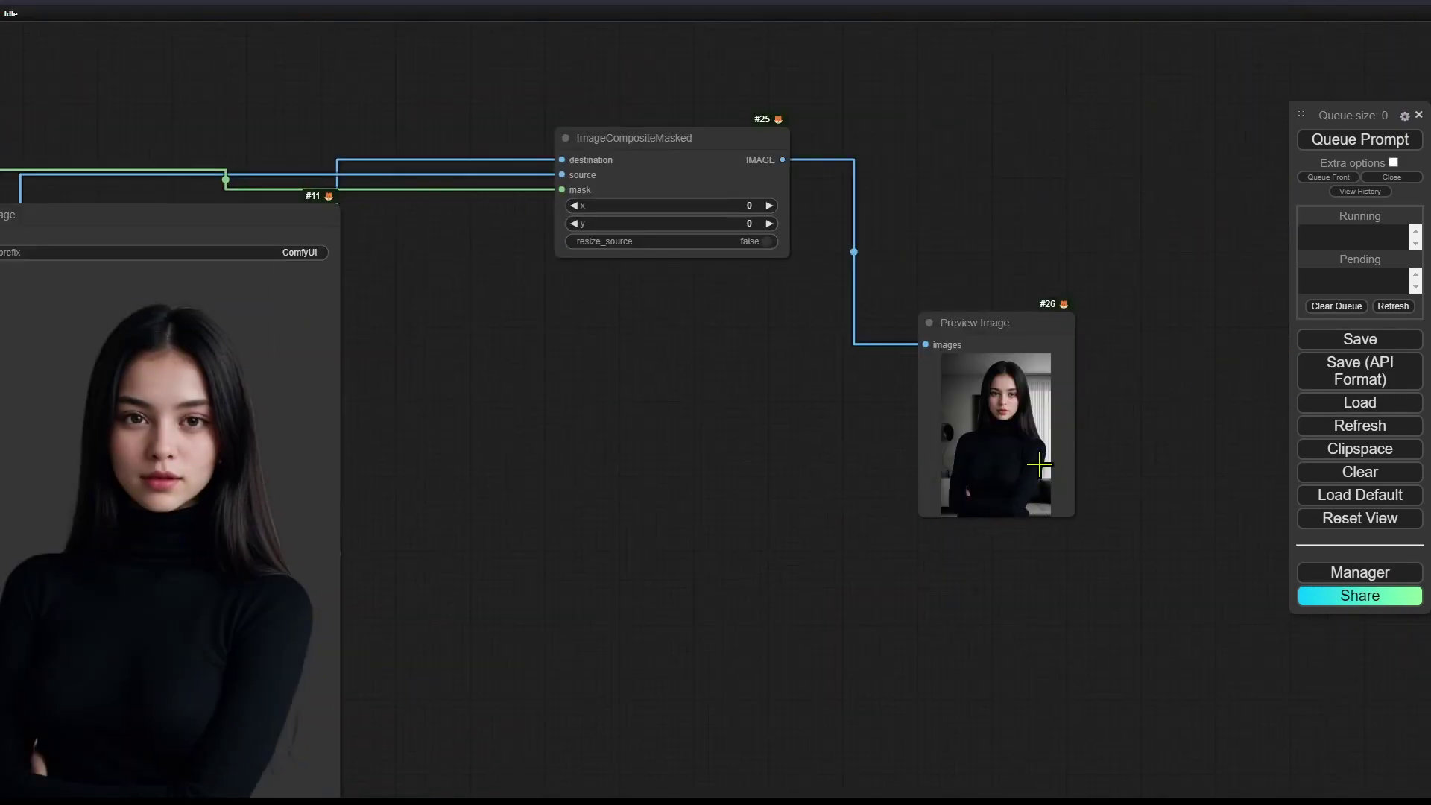
{"action": "left_click_drag", "start_coordinate": [721, 552], "coordinate": [812, 328]}
{"action": "scroll", "coordinate": [812, 332], "scroll_direction": "down", "scroll_amount": 3}
{"action": "left_click_drag", "start_coordinate": [1006, 167], "coordinate": [766, 284]}
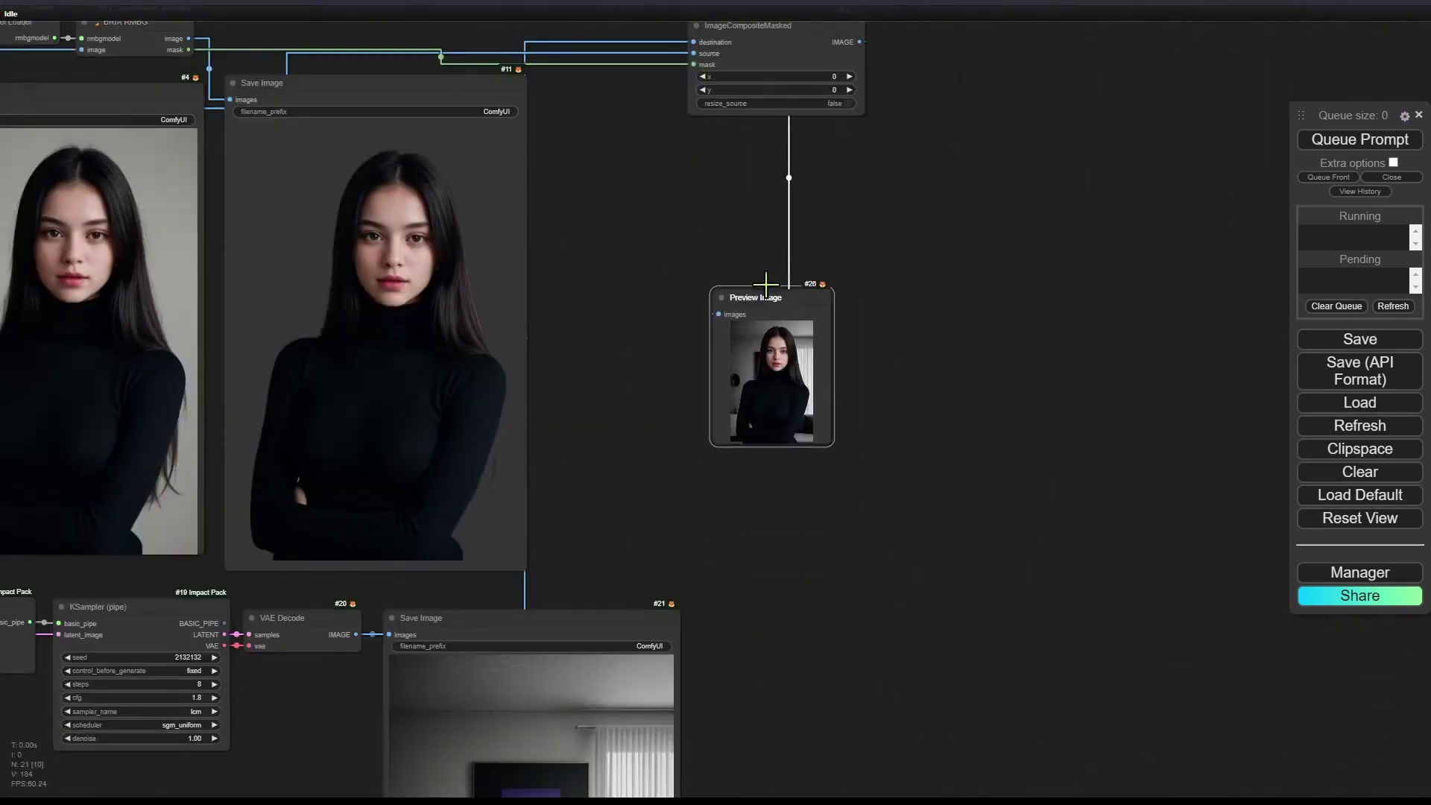
{"action": "left_click_drag", "start_coordinate": [766, 285], "coordinate": [768, 200]}
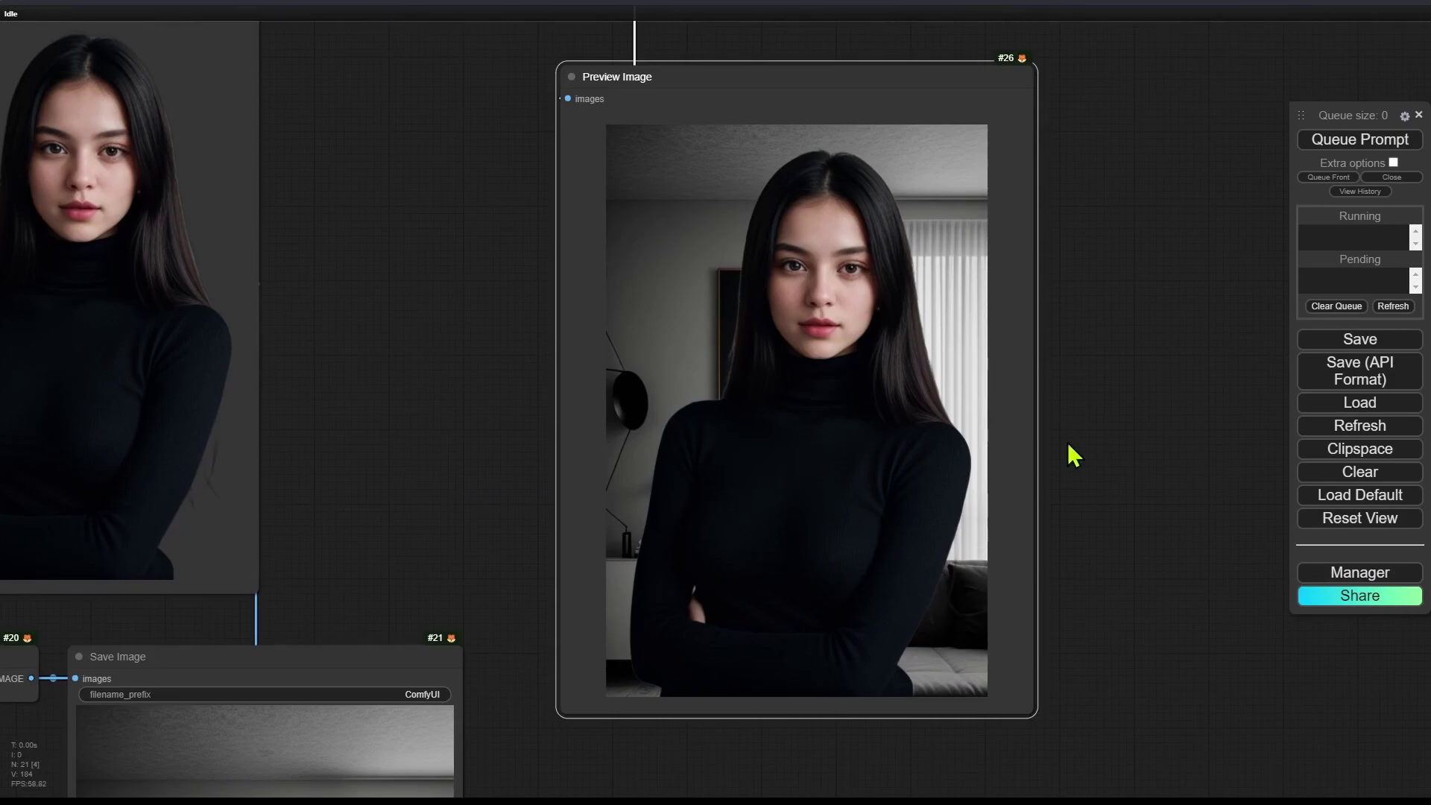
Set control_before_generate to randomize on both the portrait and room samplers.
{"action": "scroll", "coordinate": [1229, 483], "scroll_direction": "down", "scroll_amount": 5}
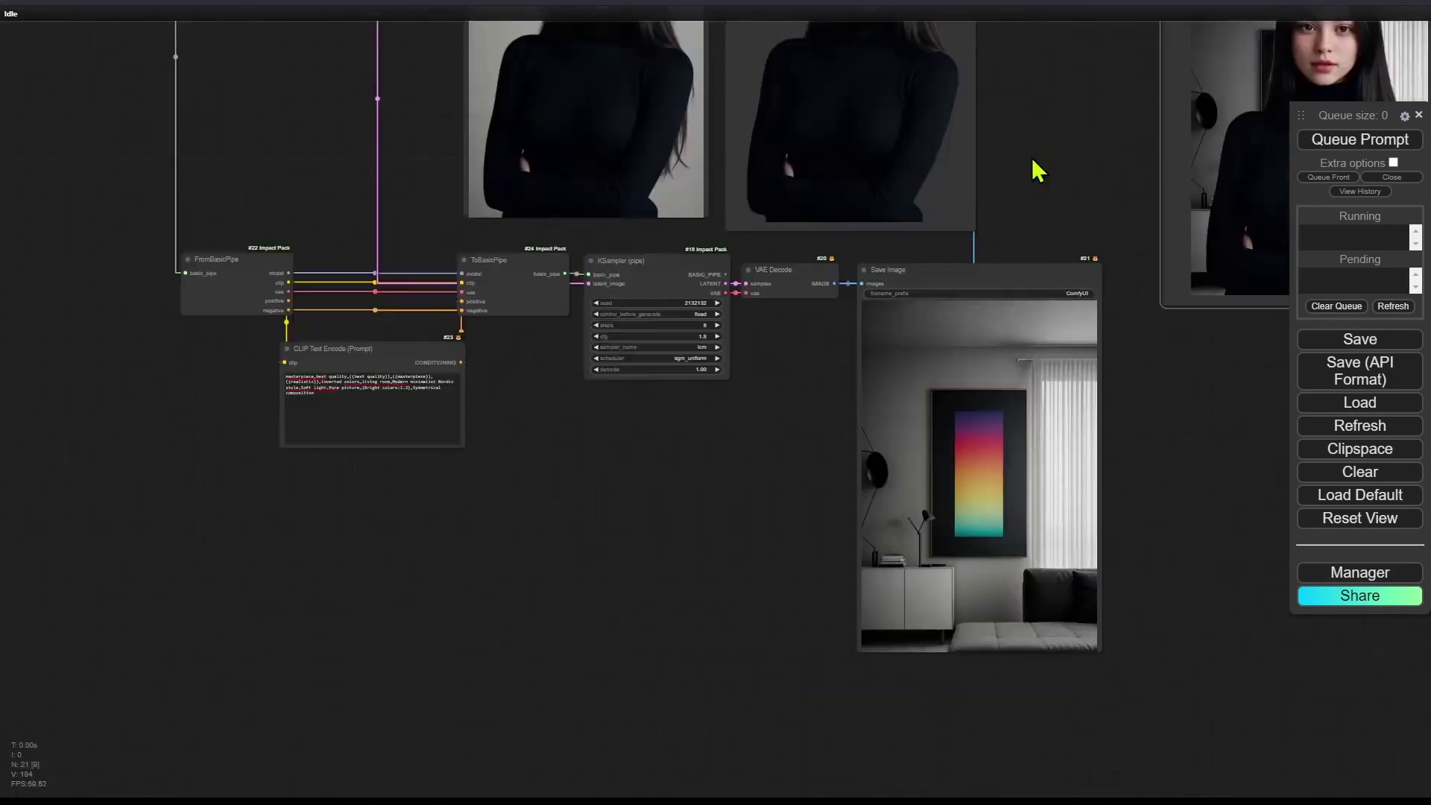
{"action": "left_click_drag", "start_coordinate": [632, 472], "coordinate": [661, 663]}
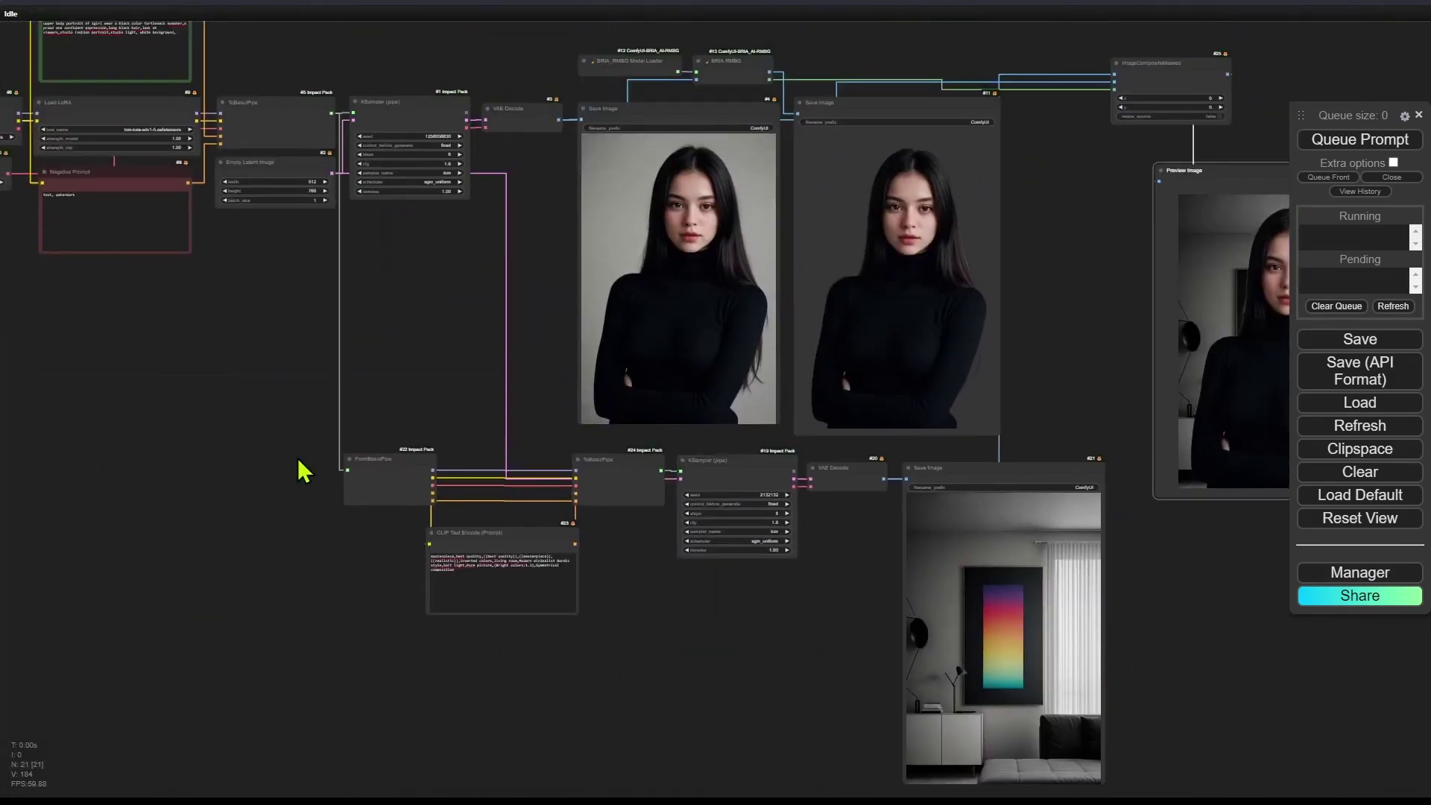
{"action": "scroll", "coordinate": [303, 471], "scroll_direction": "up", "scroll_amount": 5}
{"action": "left_click", "coordinate": [600, 171]}
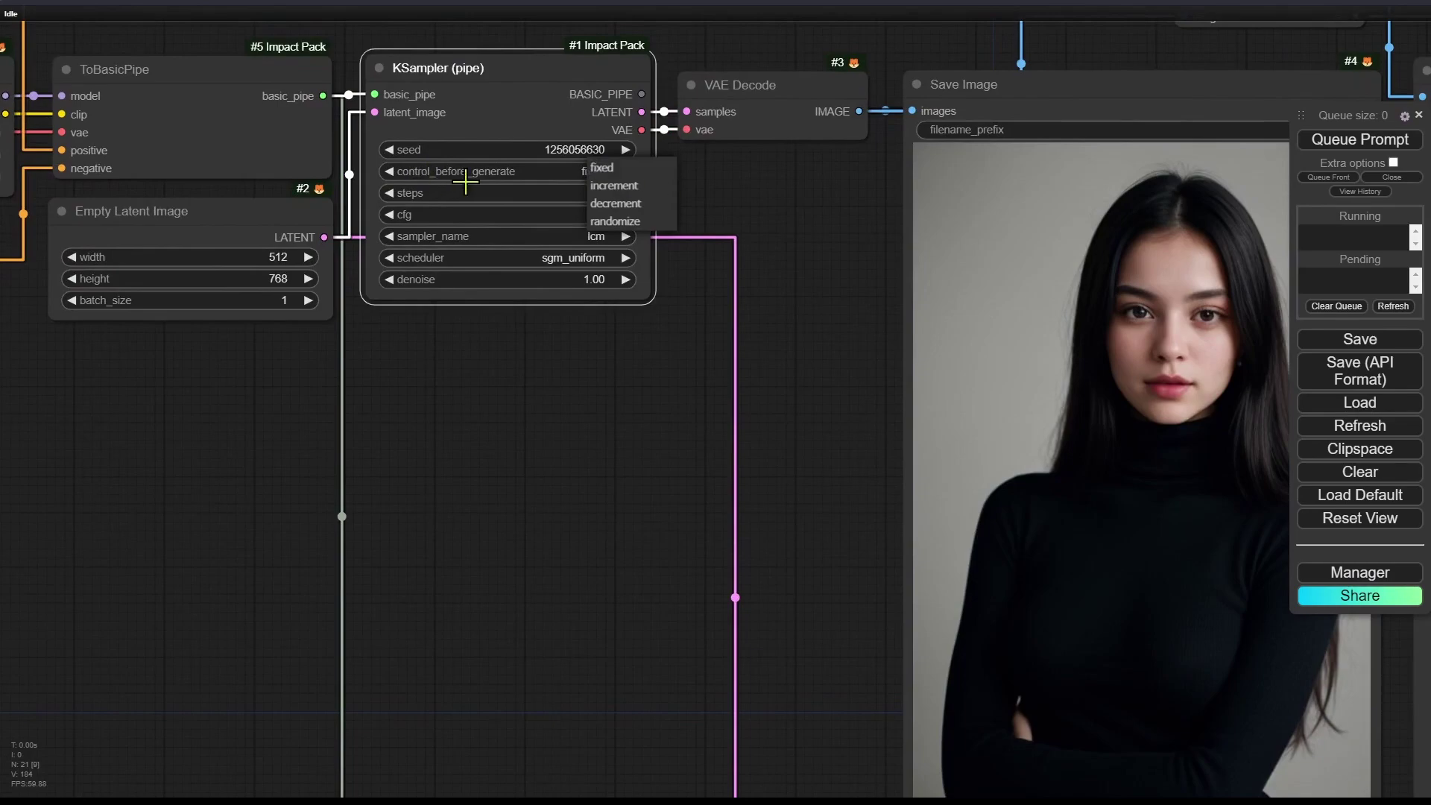
{"action": "left_click", "coordinate": [613, 222]}
{"action": "scroll", "coordinate": [667, 488], "scroll_direction": "down", "scroll_amount": 1}
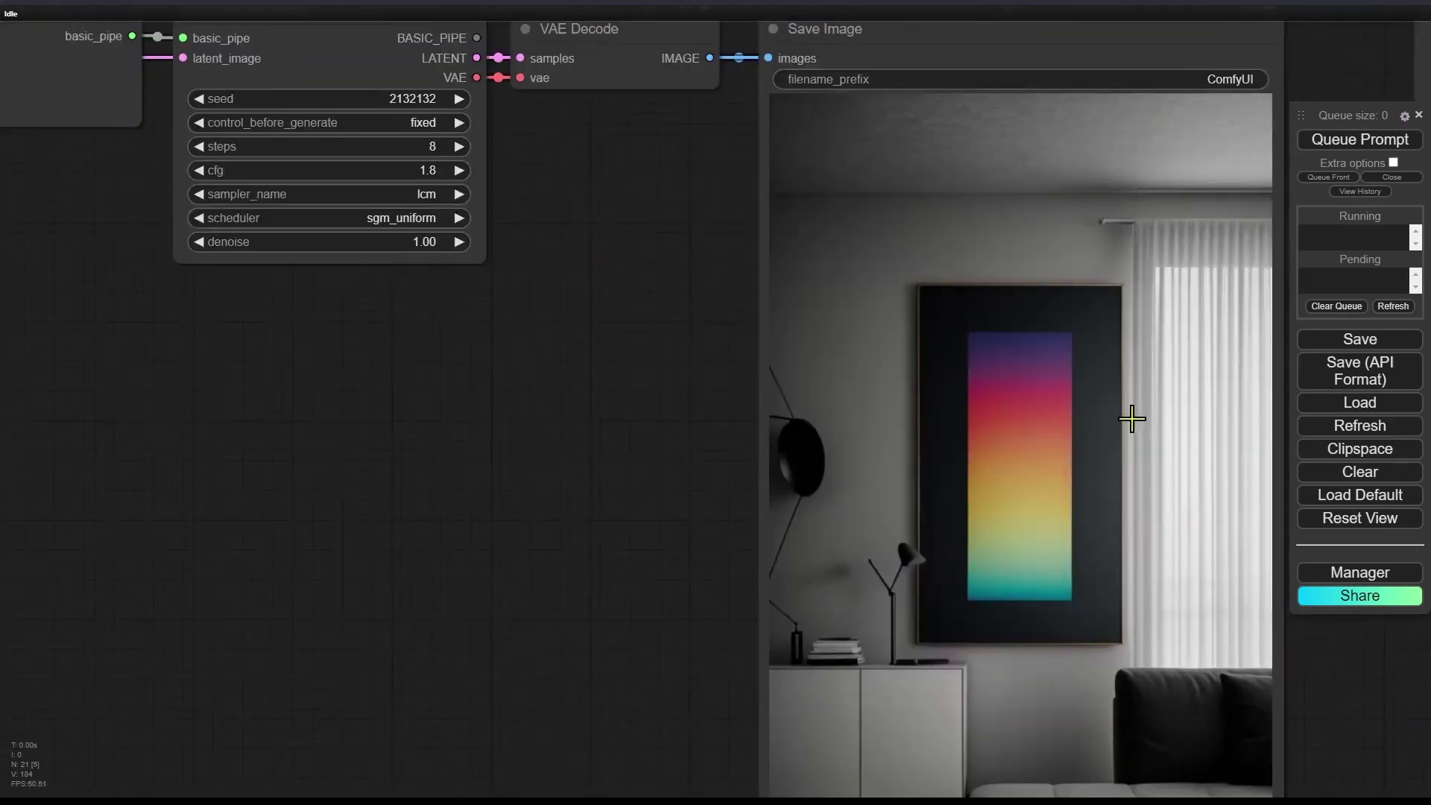
{"action": "scroll", "coordinate": [428, 439], "scroll_direction": "down", "scroll_amount": 2}
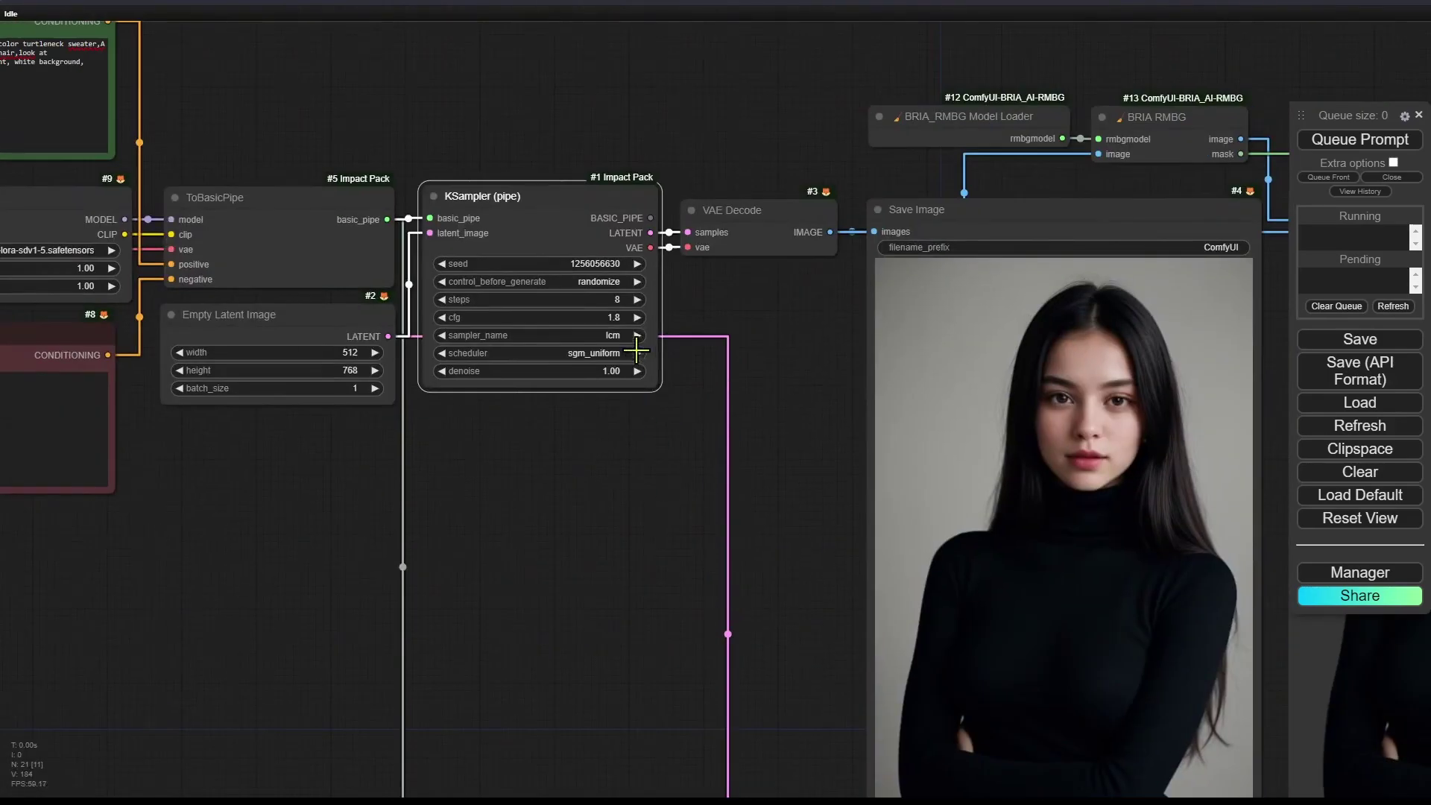
{"action": "left_click", "coordinate": [598, 281]}
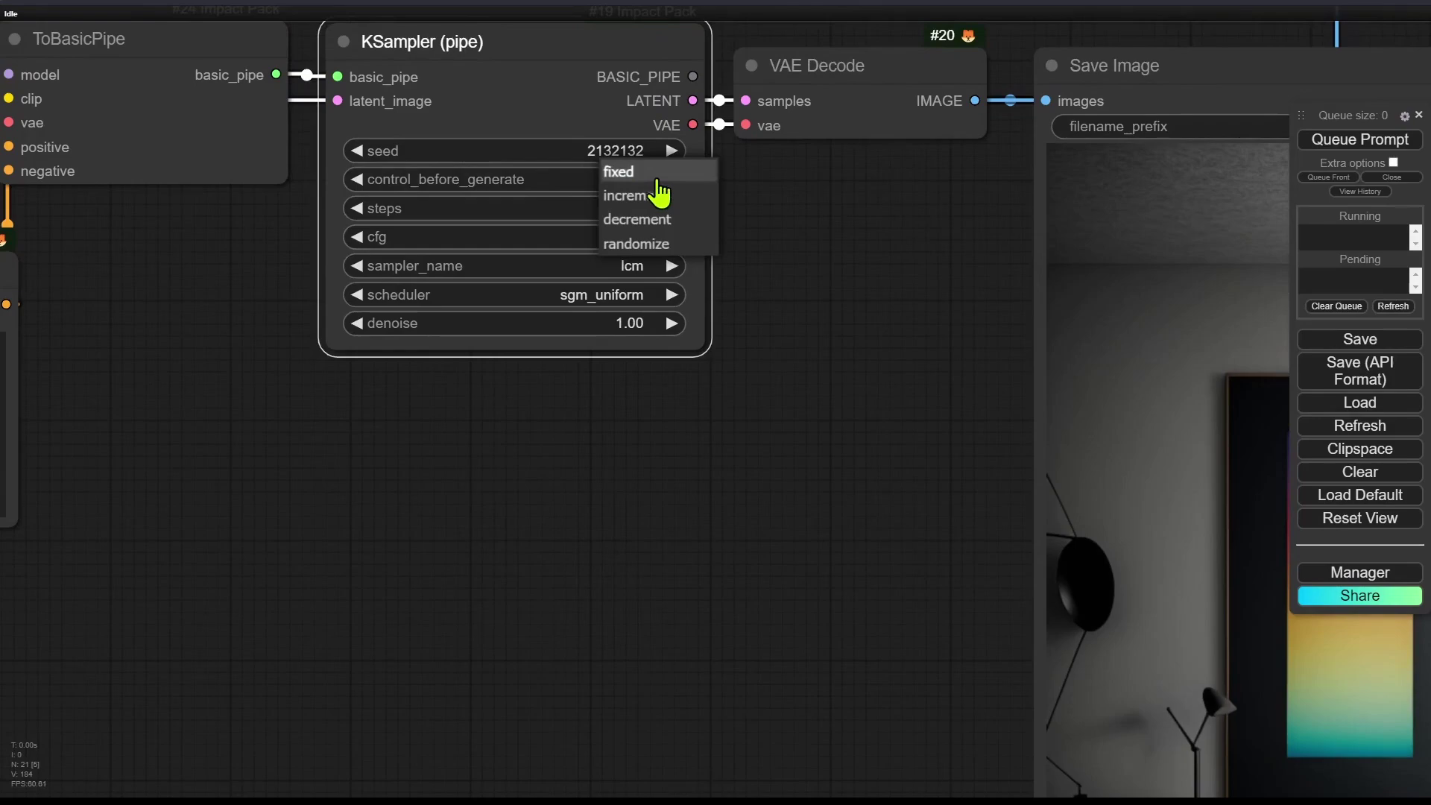
{"action": "left_click", "coordinate": [635, 244]}
Look over the graph at the regenerated room with pink artwork and the new composite.
{"action": "scroll", "coordinate": [834, 355], "scroll_direction": "down", "scroll_amount": 1}
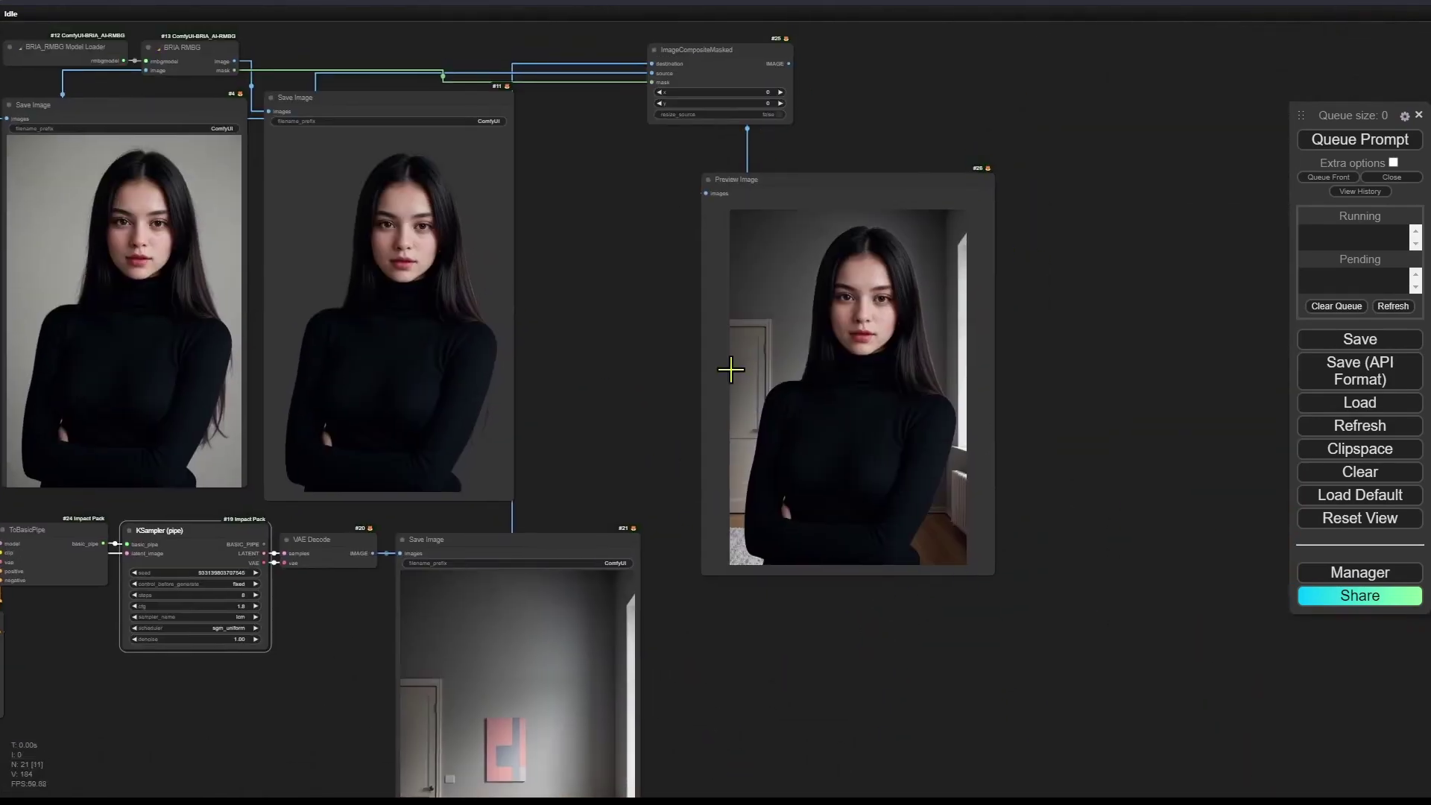
{"action": "scroll", "coordinate": [919, 623], "scroll_direction": "up", "scroll_amount": 2}
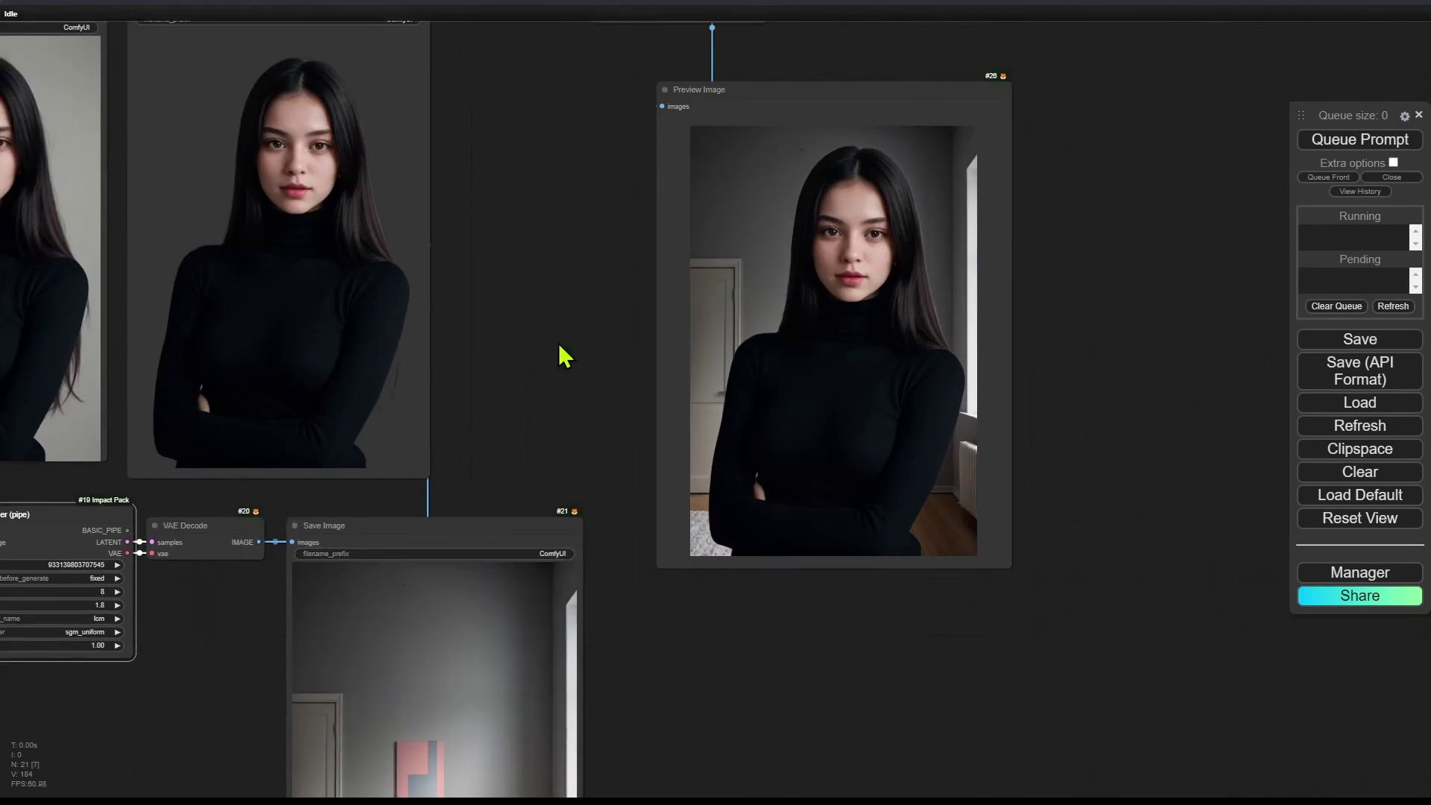
{"action": "scroll", "coordinate": [559, 345], "scroll_direction": "down", "scroll_amount": 3}
{"action": "left_click_drag", "start_coordinate": [471, 209], "coordinate": [986, 170]}
{"action": "left_click_drag", "start_coordinate": [296, 299], "coordinate": [436, 326]}
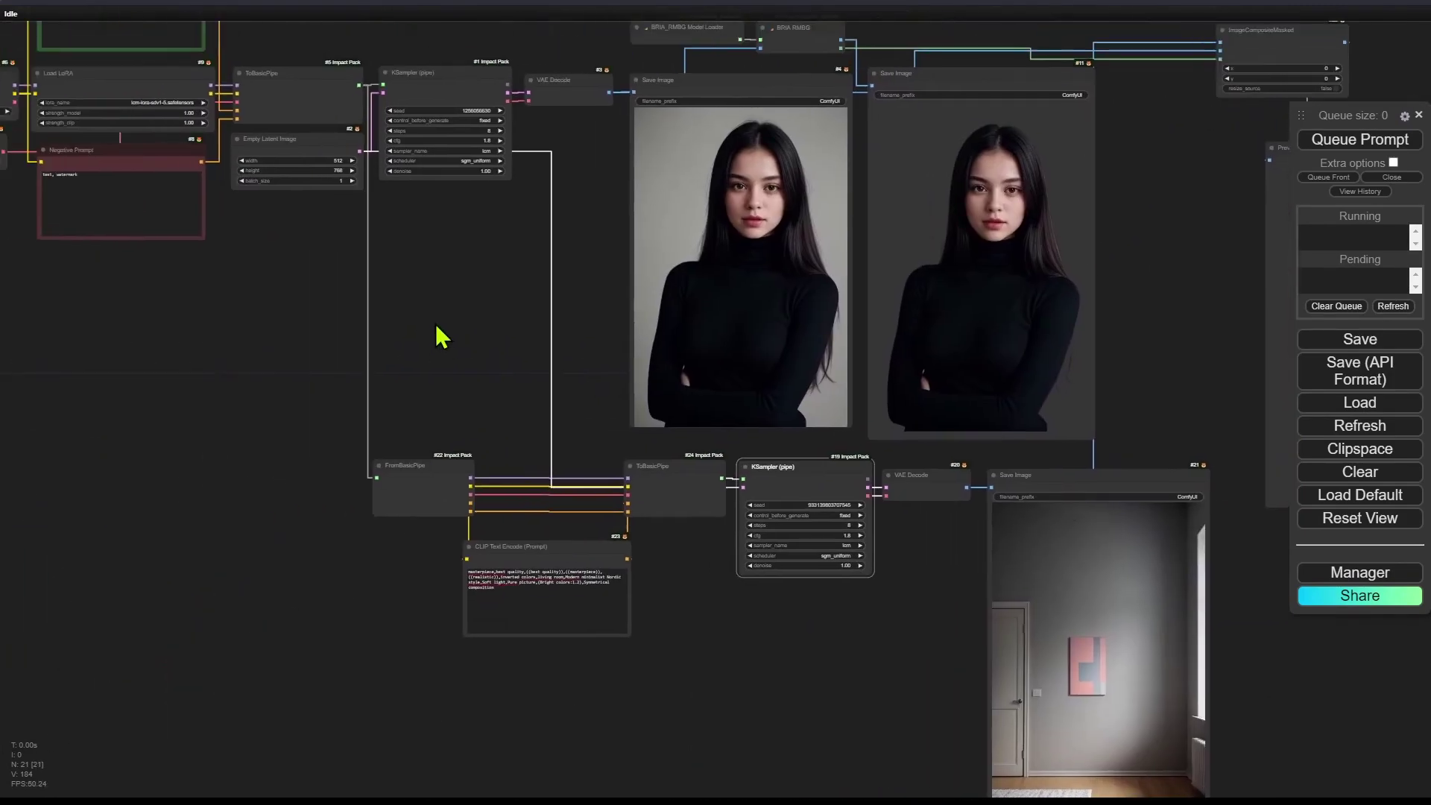
{"action": "left_click_drag", "start_coordinate": [198, 266], "coordinate": [615, 626]}
{"action": "scroll", "coordinate": [418, 361], "scroll_direction": "up", "scroll_amount": 8}
{"action": "scroll", "coordinate": [1073, 389], "scroll_direction": "down", "scroll_amount": 3}
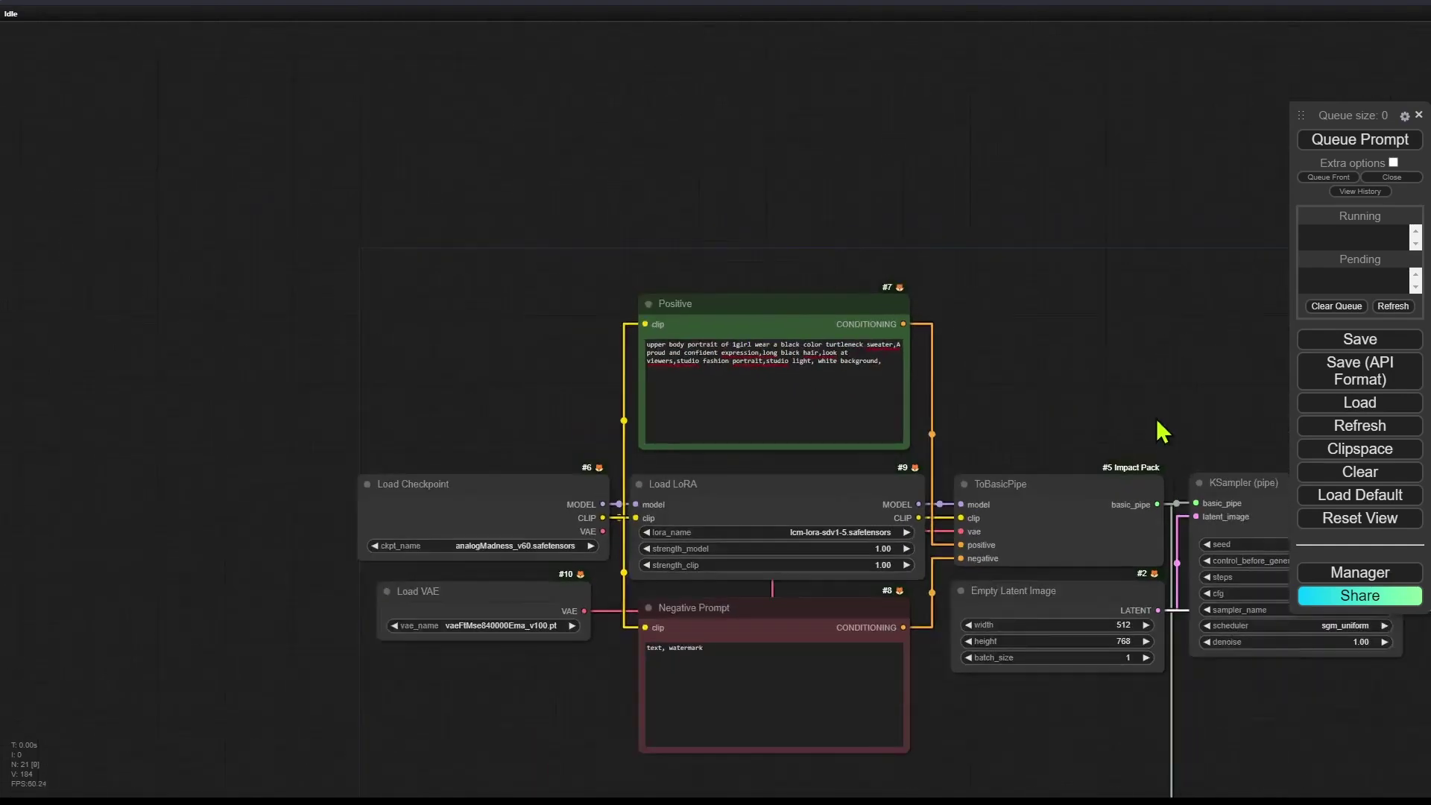
{"action": "left_click_drag", "start_coordinate": [1163, 431], "coordinate": [526, 147]}
{"action": "left_click_drag", "start_coordinate": [845, 648], "coordinate": [568, 245]}
{"action": "left_click_drag", "start_coordinate": [1129, 644], "coordinate": [830, 603]}
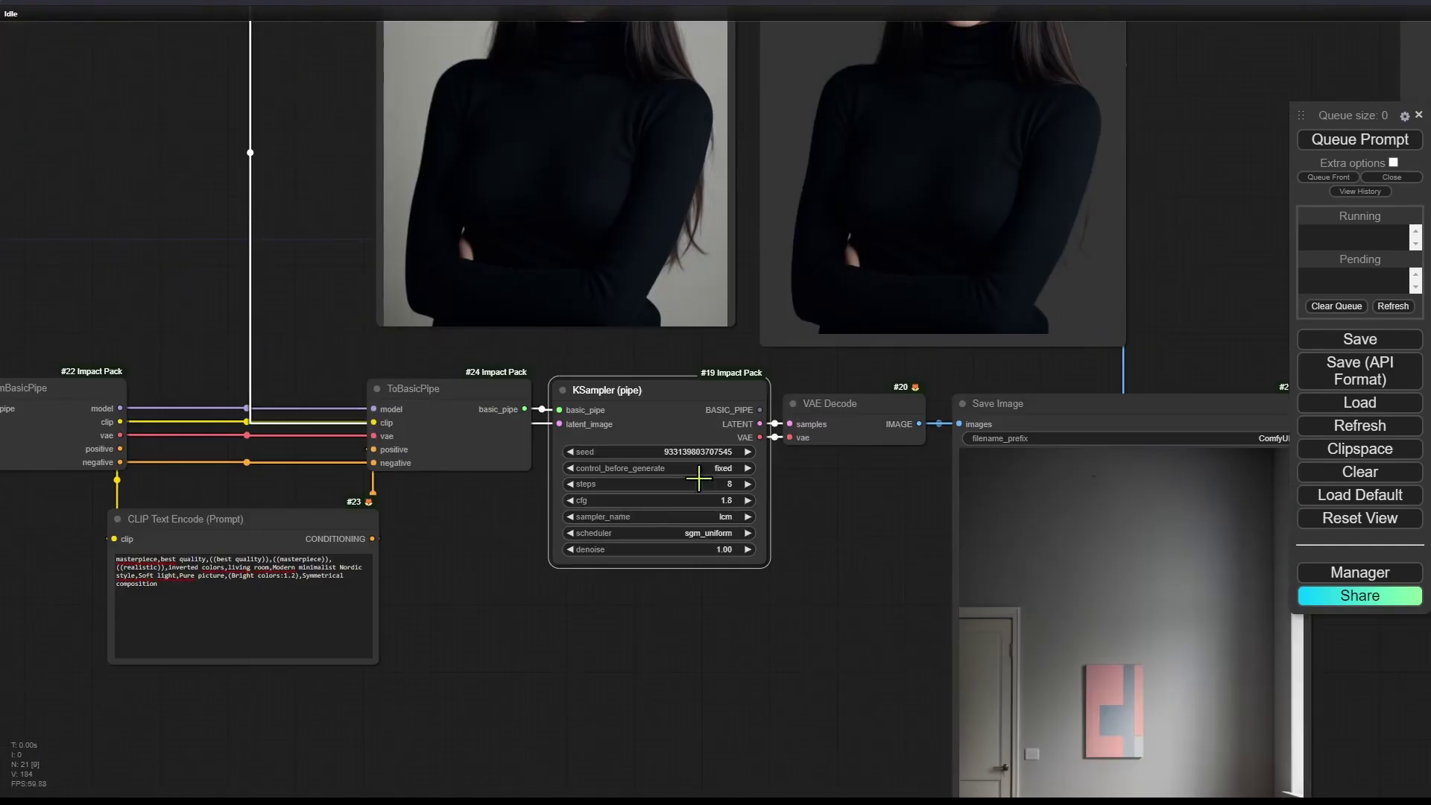
{"action": "scroll", "coordinate": [1136, 265], "scroll_direction": "down", "scroll_amount": 3}
{"action": "left_click_drag", "start_coordinate": [1136, 265], "coordinate": [654, 379]}
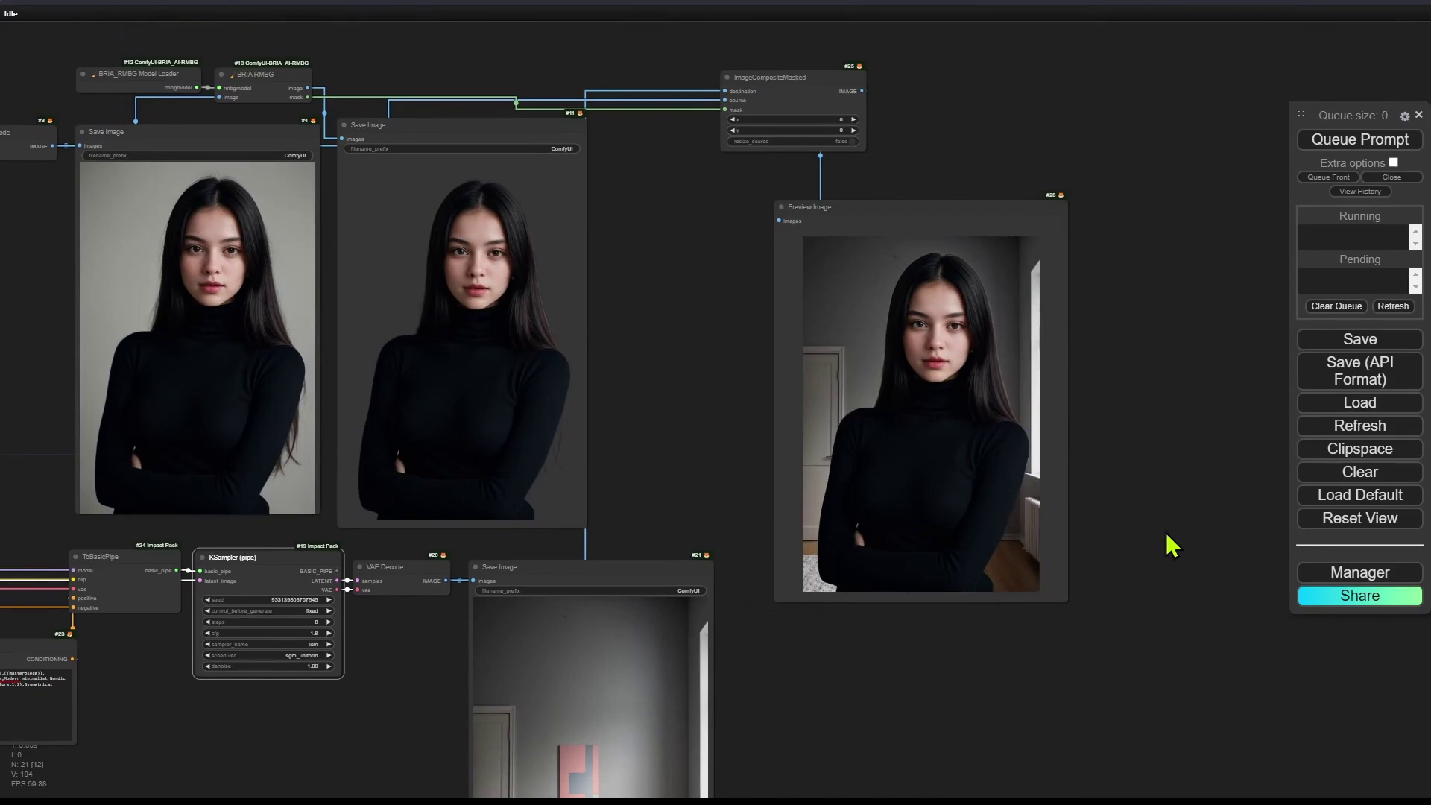
{"action": "left_click_drag", "start_coordinate": [911, 639], "coordinate": [831, 369]}
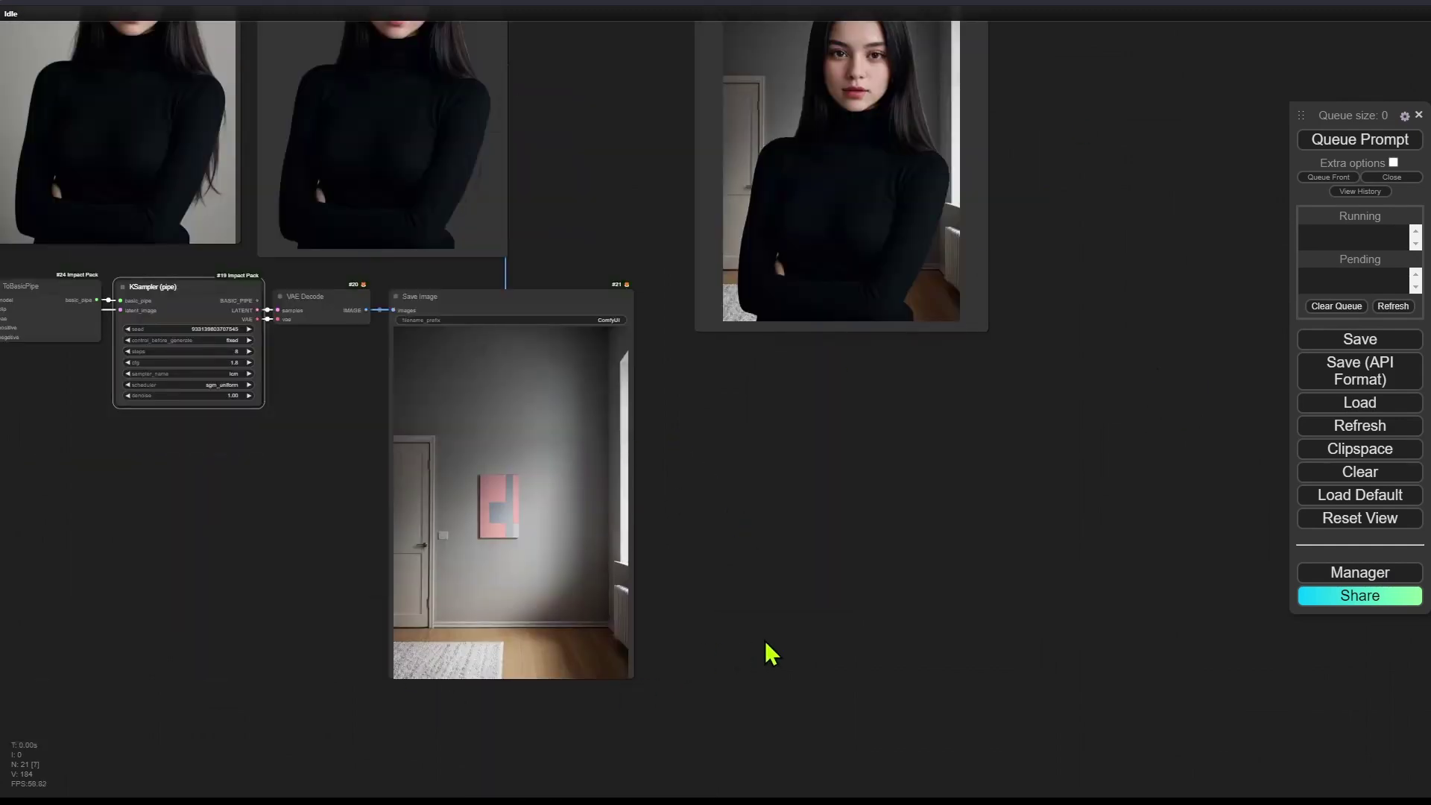
{"action": "left_click_drag", "start_coordinate": [782, 526], "coordinate": [878, 559]}
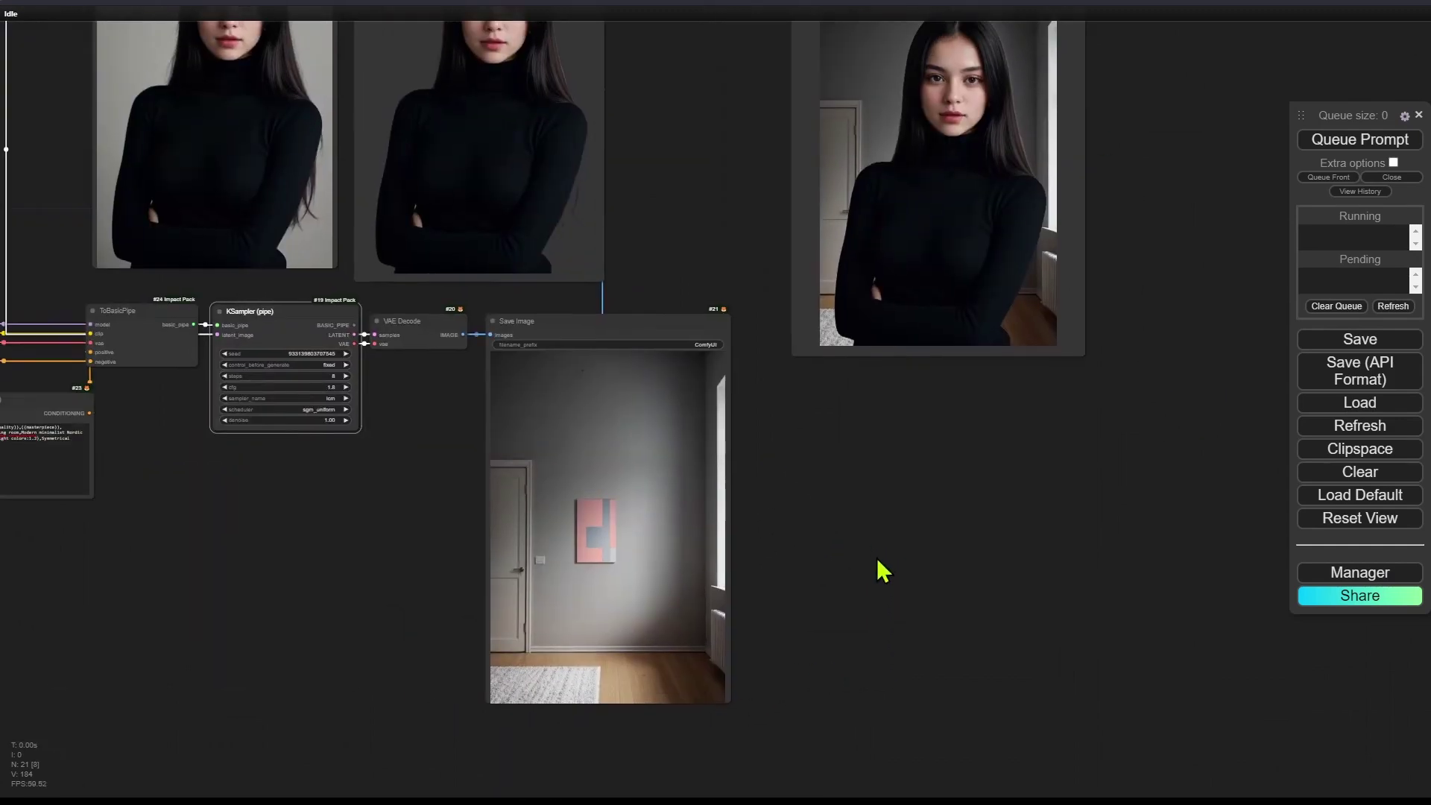
{"action": "left_click_drag", "start_coordinate": [977, 471], "coordinate": [925, 601]}
{"action": "scroll", "coordinate": [1074, 361], "scroll_direction": "up", "scroll_amount": 5}
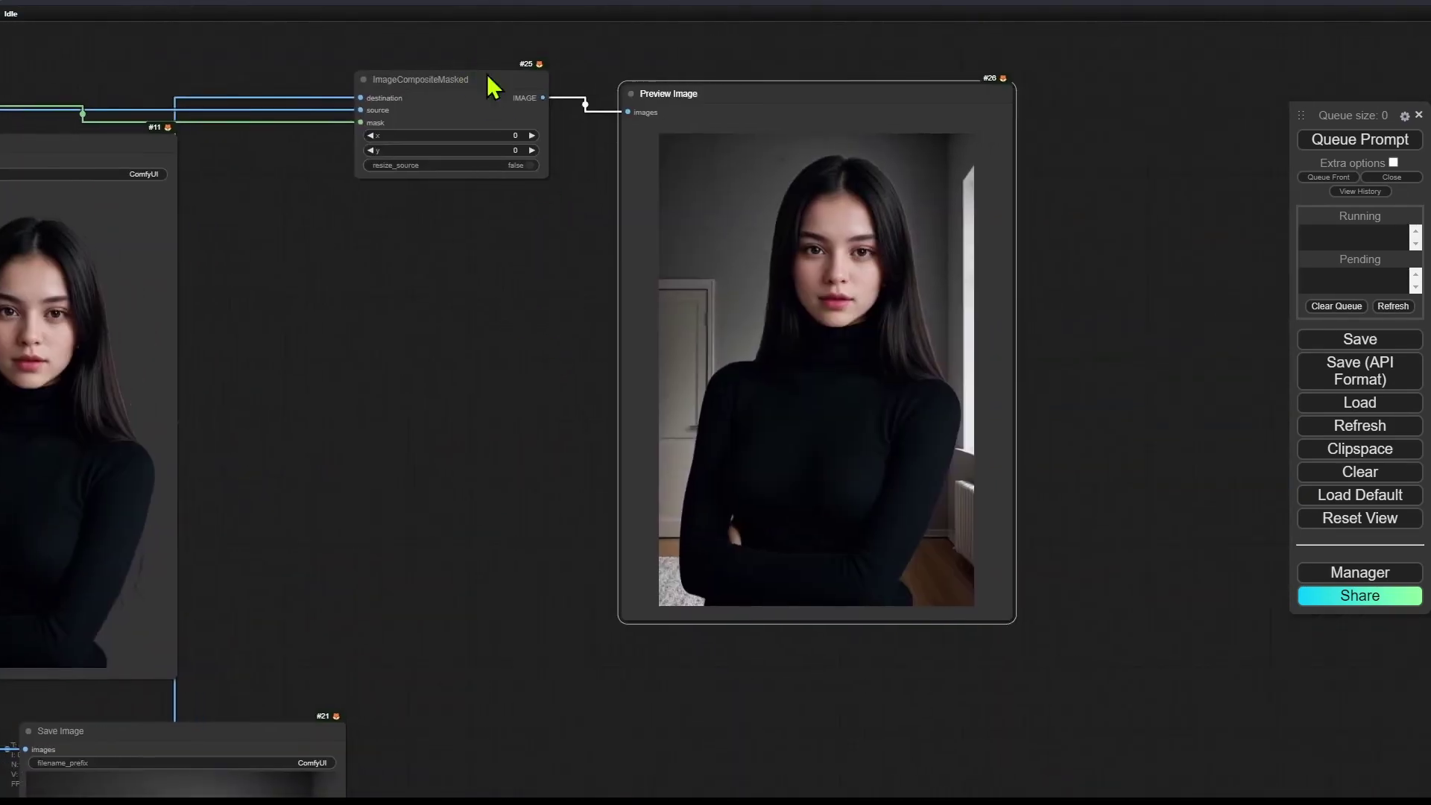
Attach an Upscale Image By node with scale_by 1.50 to the generated room image.
{"action": "left_click_drag", "start_coordinate": [492, 89], "coordinate": [1038, 119]}
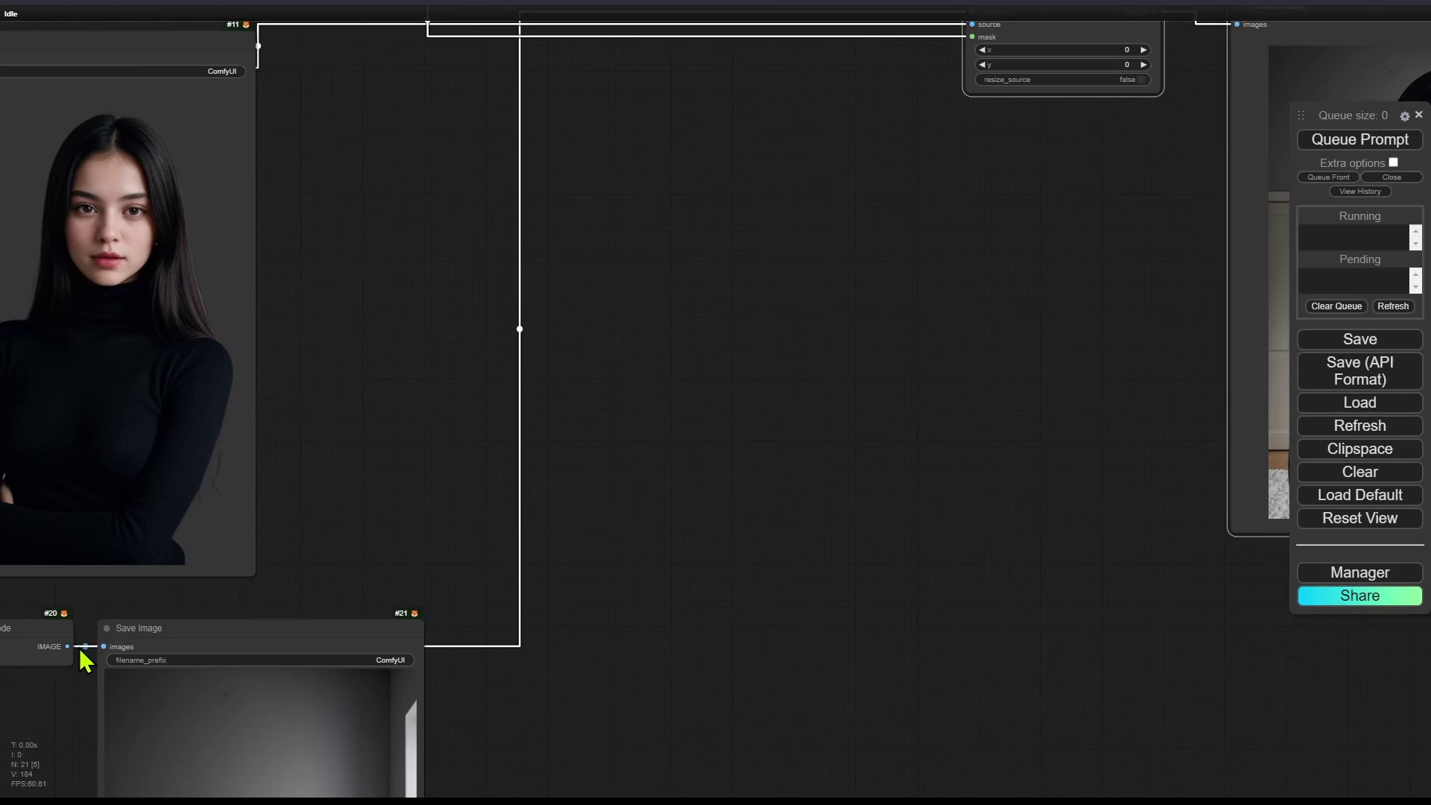
{"action": "left_click_drag", "start_coordinate": [69, 646], "coordinate": [656, 421]}
{"action": "left_click", "coordinate": [664, 455]}
{"action": "type", "text": "upsca"}
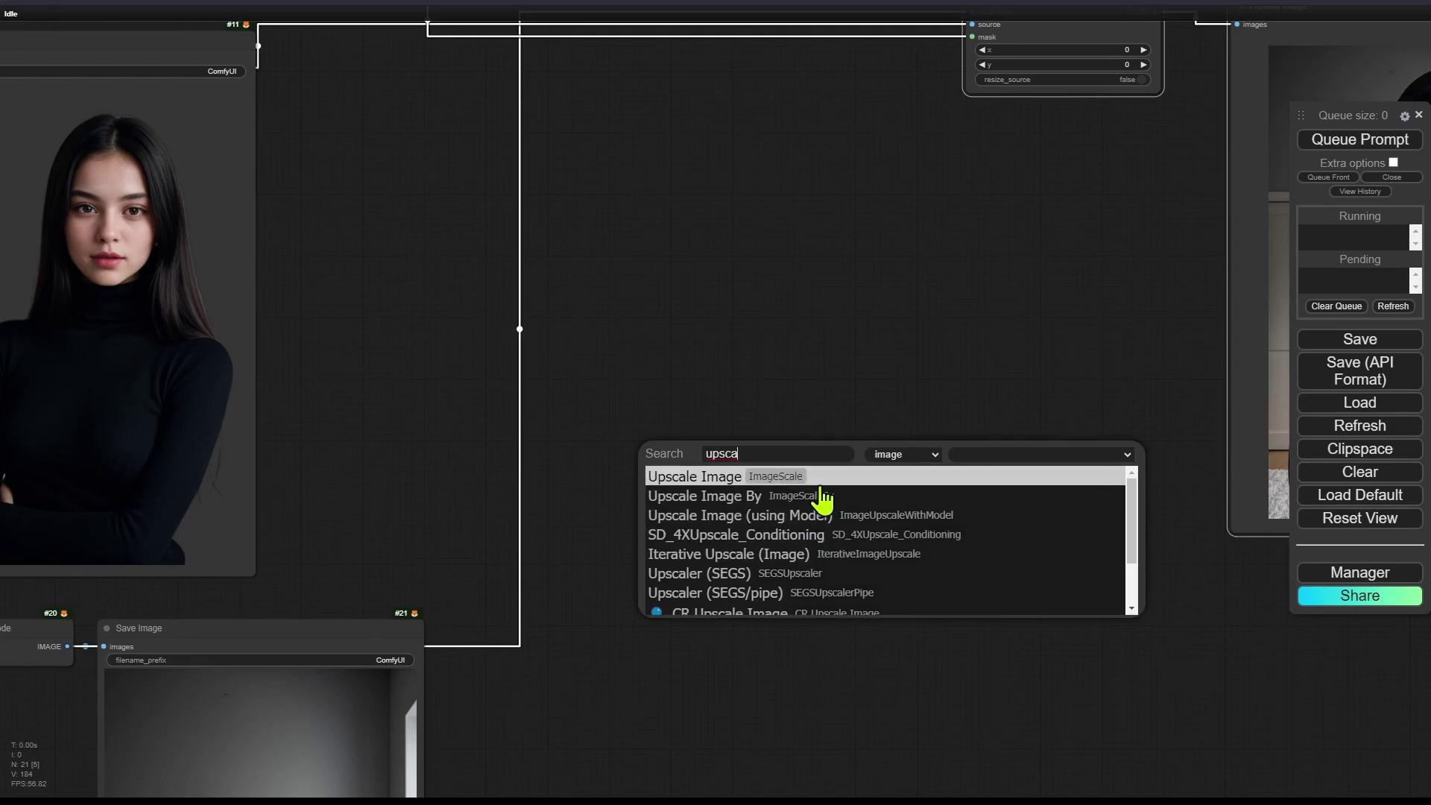
{"action": "left_click", "coordinate": [814, 500]}
{"action": "left_click_drag", "start_coordinate": [839, 453], "coordinate": [668, 403]}
{"action": "left_click", "coordinate": [689, 442]}
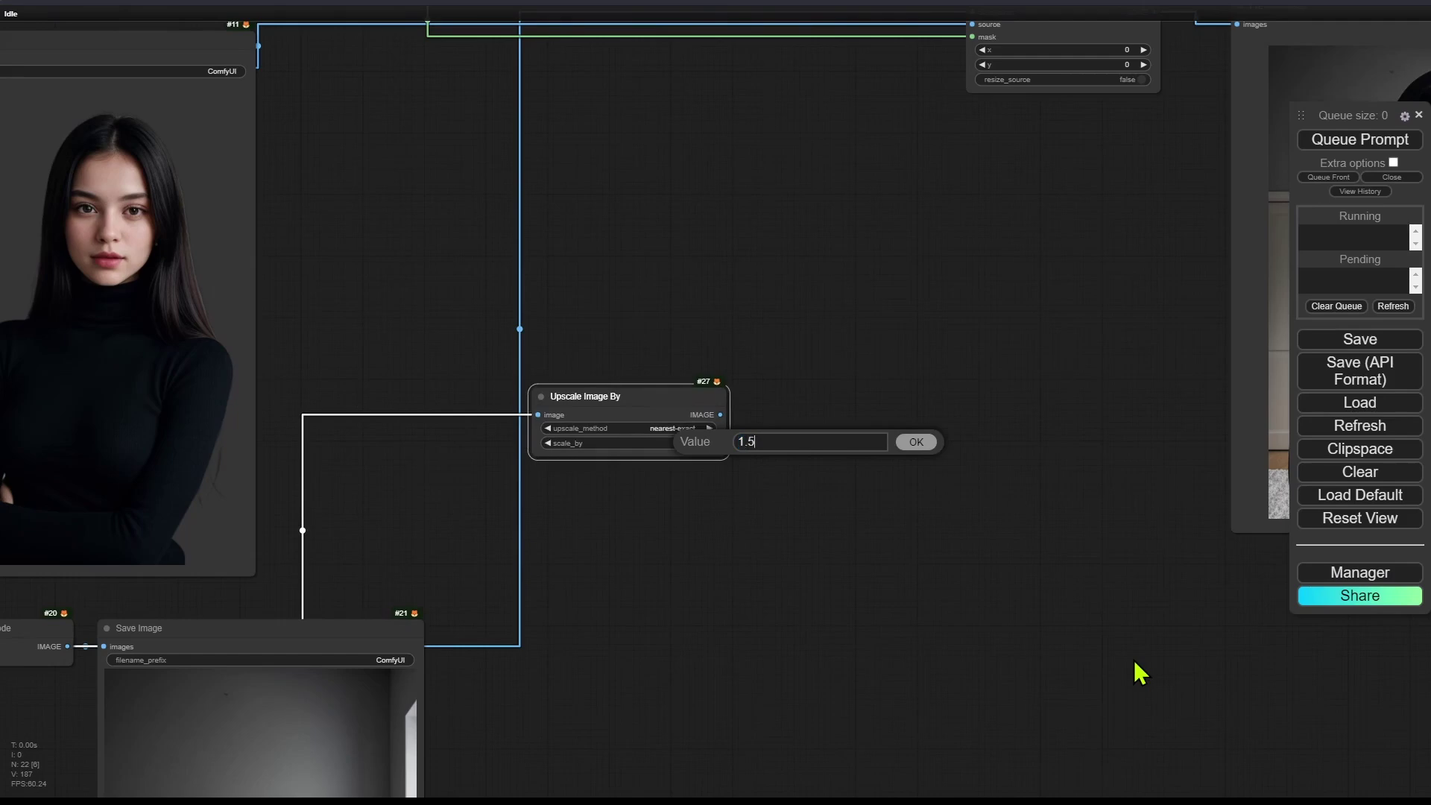
{"action": "key", "text": "Return"}
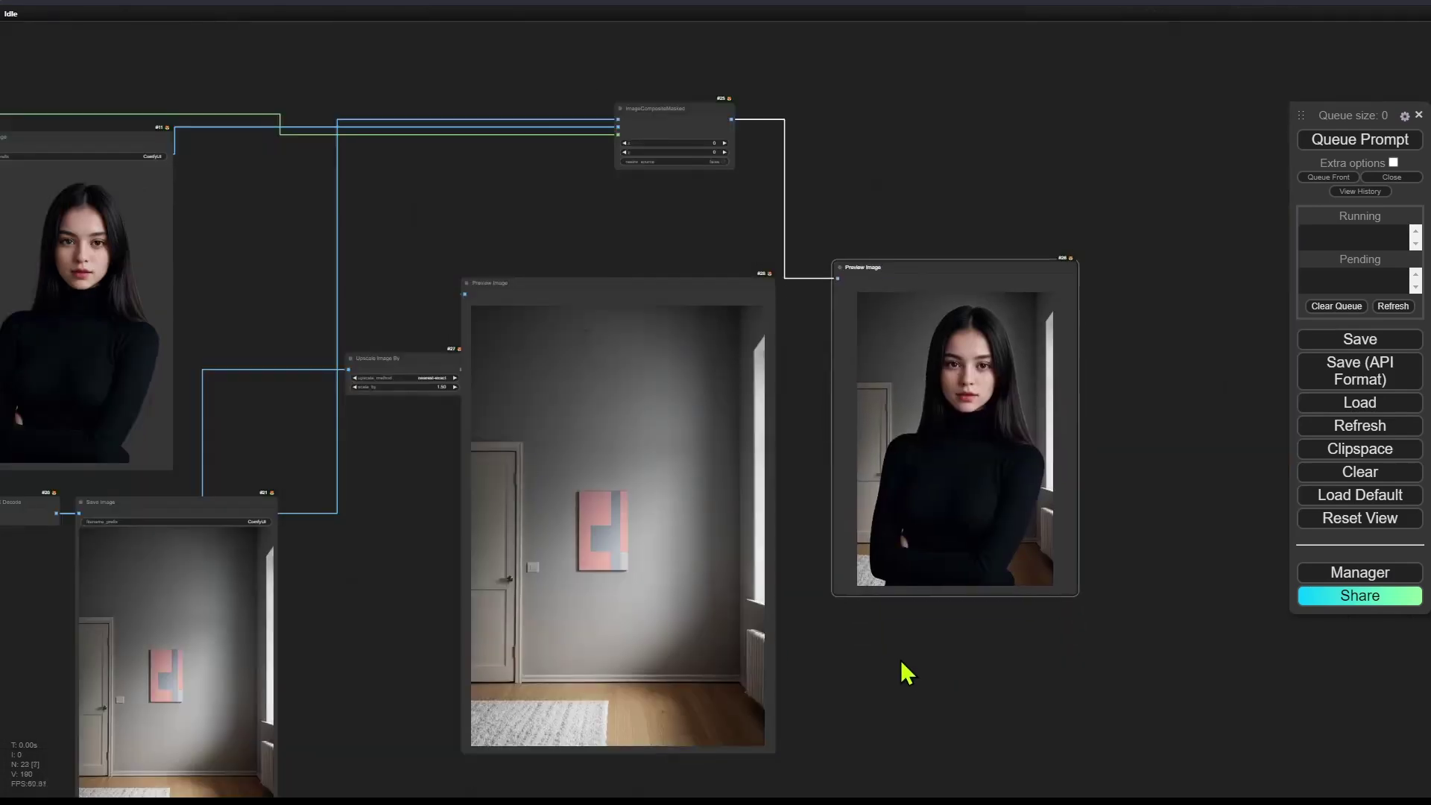
Rearrange the upscaled room preview and composite preview nodes to compare the results.
{"action": "scroll", "coordinate": [891, 661], "scroll_direction": "up", "scroll_amount": 4}
{"action": "left_click_drag", "start_coordinate": [852, 684], "coordinate": [886, 600]}
{"action": "scroll", "coordinate": [886, 600], "scroll_direction": "down", "scroll_amount": 3}
{"action": "left_click_drag", "start_coordinate": [573, 142], "coordinate": [625, 173]}
{"action": "left_click_drag", "start_coordinate": [380, 402], "coordinate": [943, 368]}
{"action": "scroll", "coordinate": [943, 368], "scroll_direction": "down", "scroll_amount": 3}
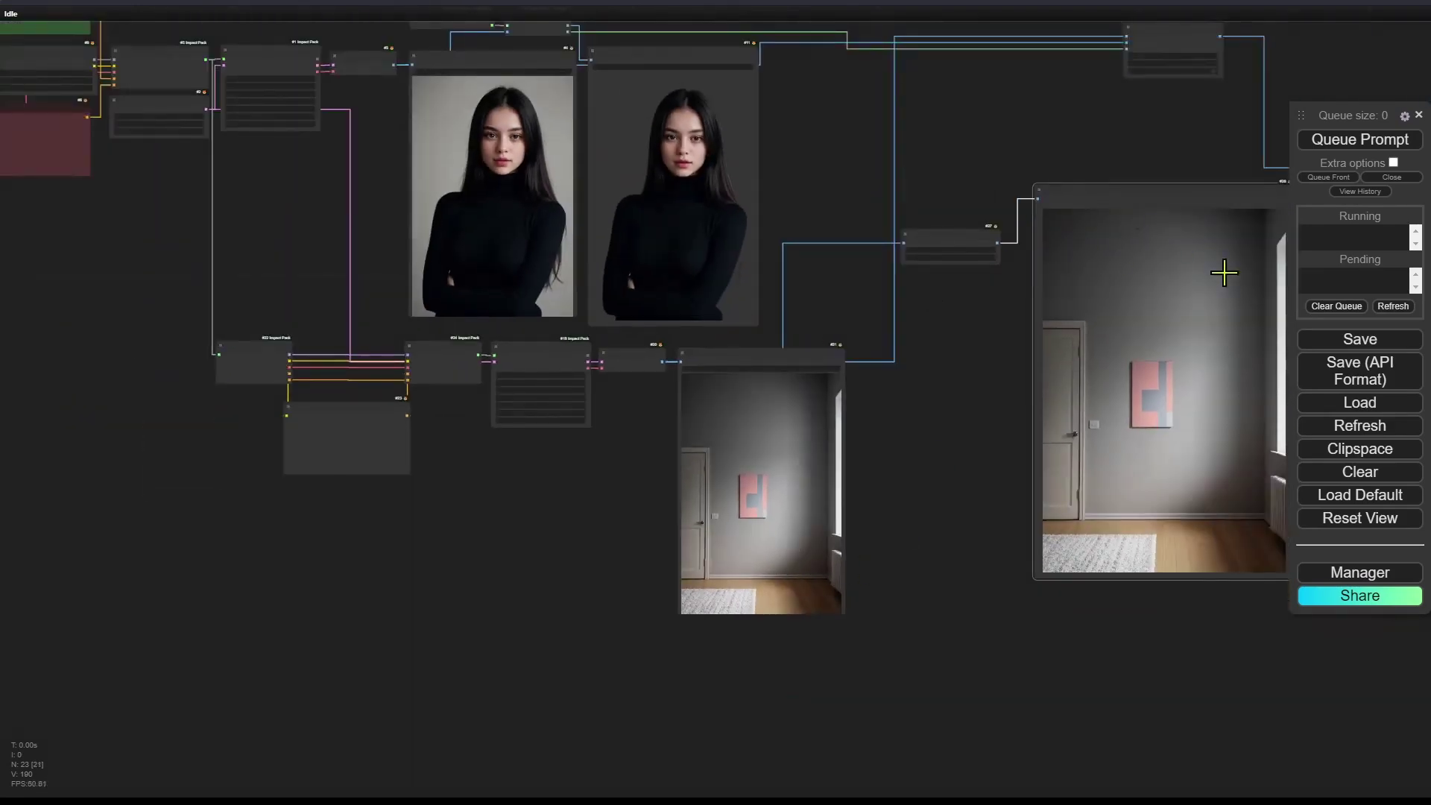
{"action": "scroll", "coordinate": [481, 375], "scroll_direction": "up", "scroll_amount": 6}
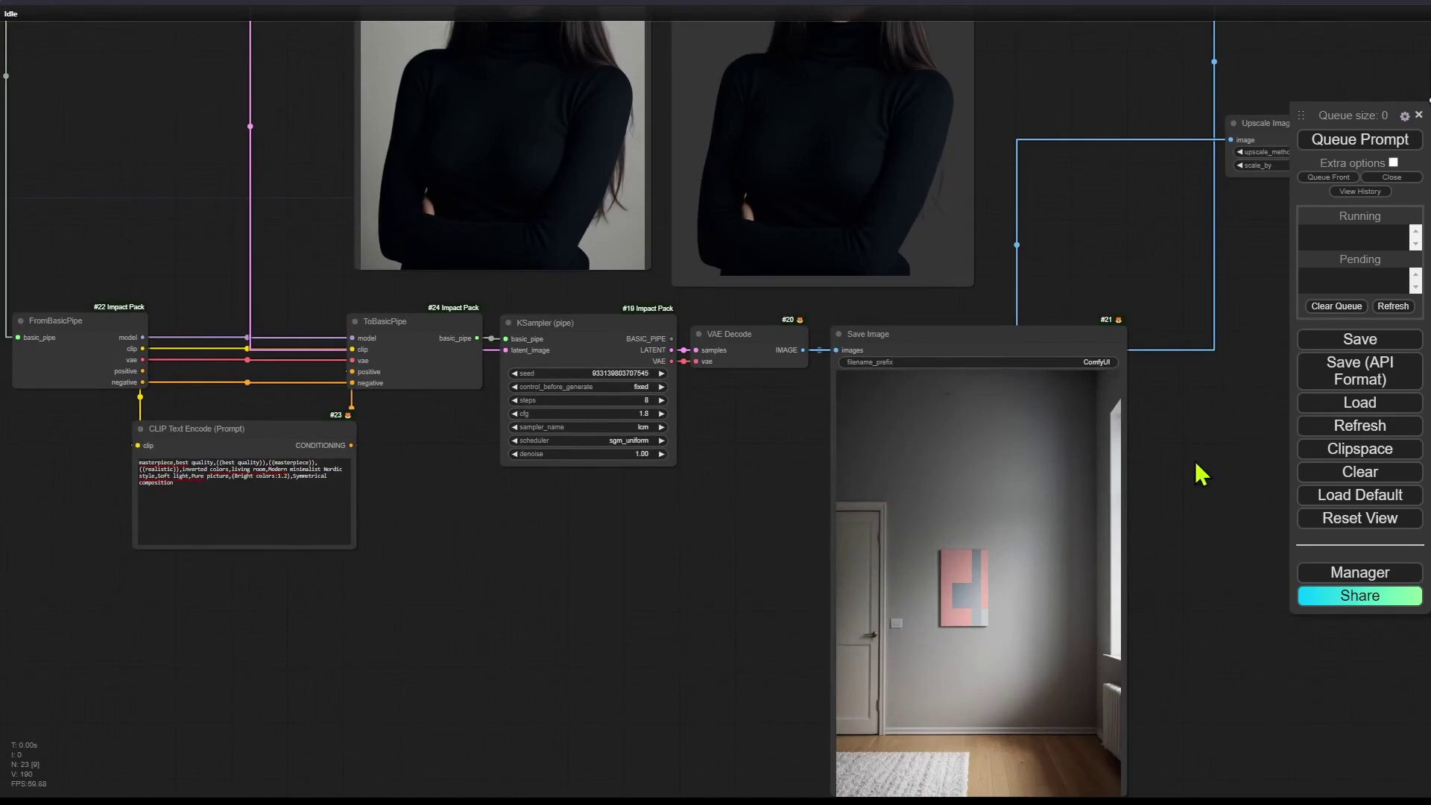
{"action": "left_click_drag", "start_coordinate": [1198, 473], "coordinate": [681, 400]}
{"action": "scroll", "coordinate": [680, 399], "scroll_direction": "down", "scroll_amount": 3}
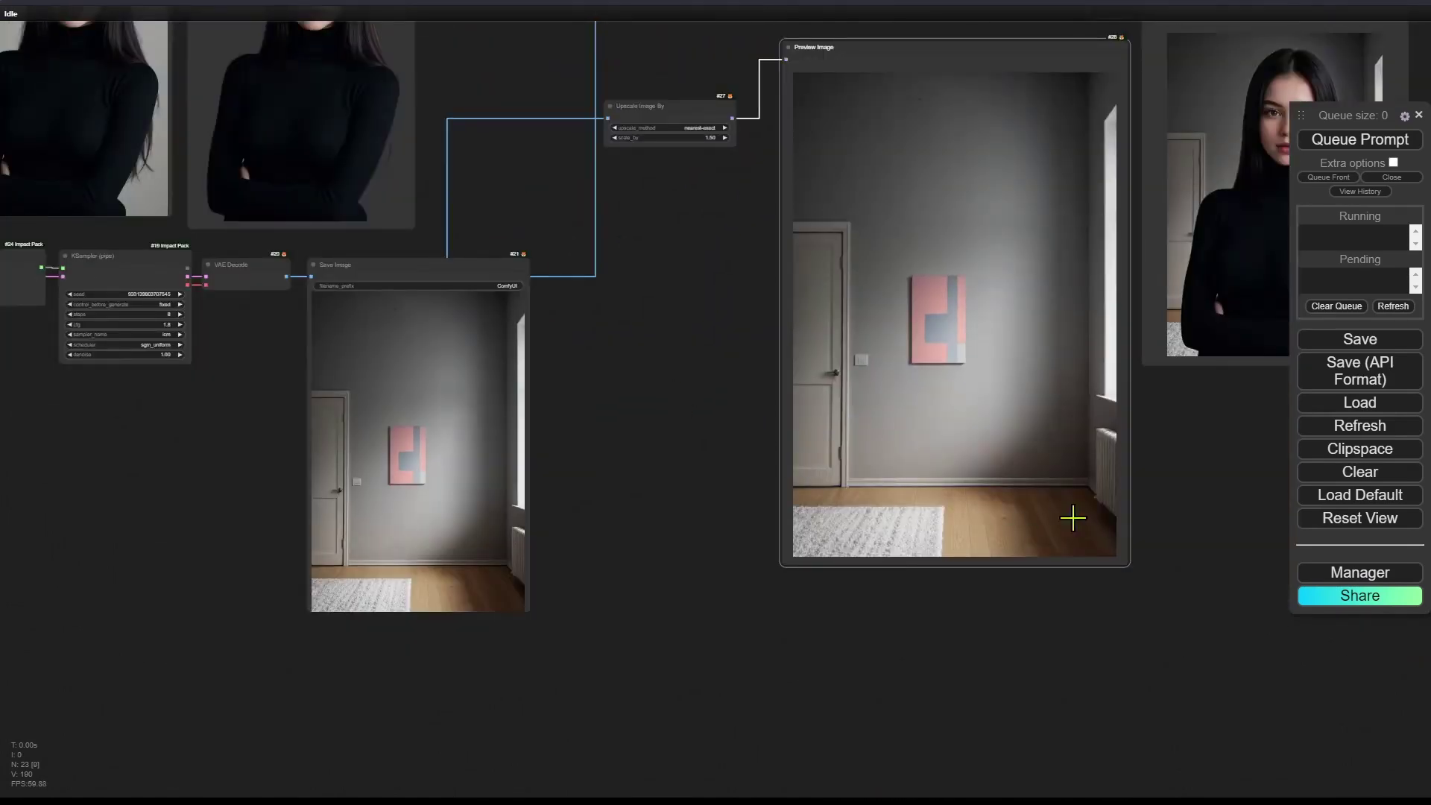
{"action": "left_click_drag", "start_coordinate": [1207, 445], "coordinate": [981, 555]}
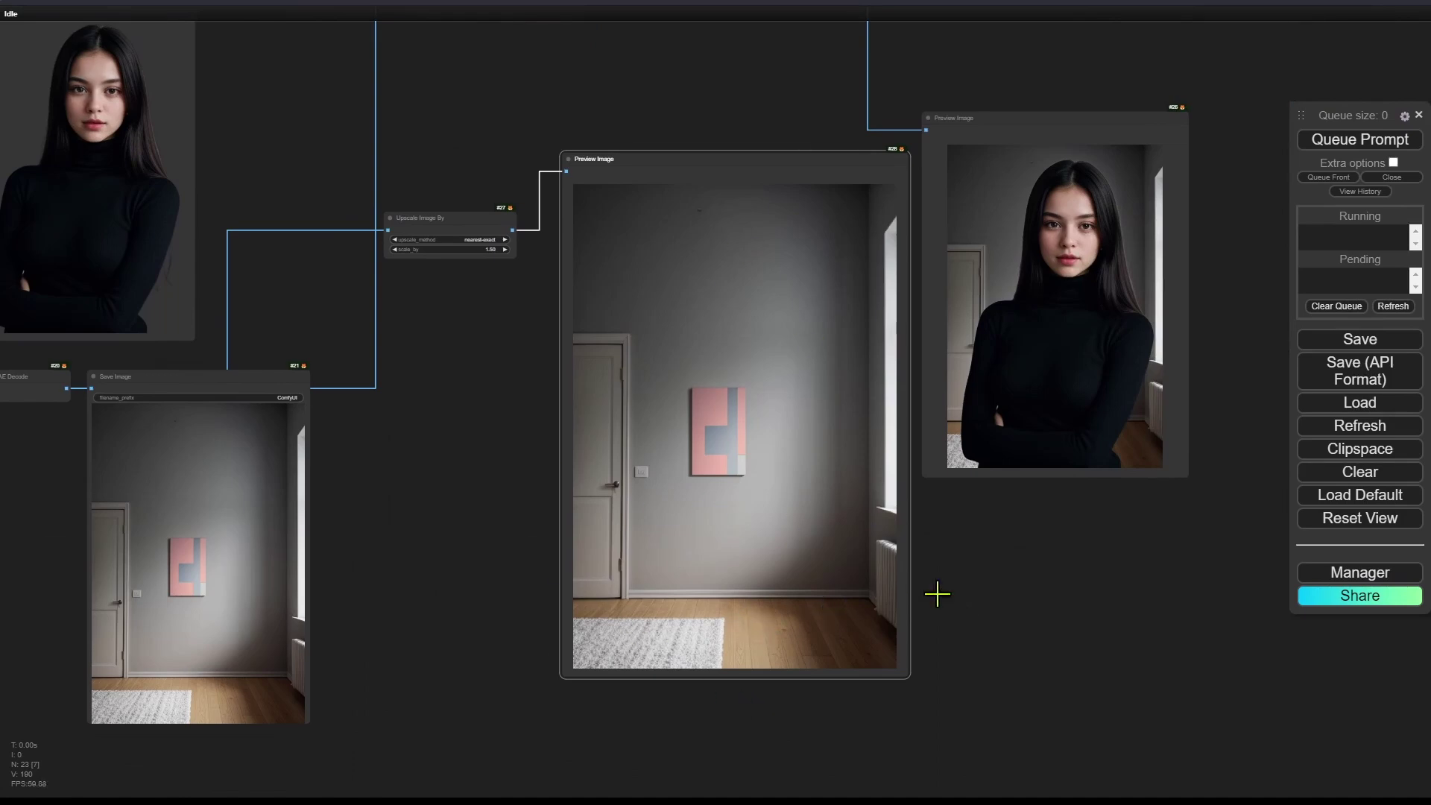
{"action": "mouse_move", "coordinate": [1097, 614]}
{"action": "left_mouse_down"}
{"action": "mouse_move", "coordinate": [1157, 738]}
{"action": "mouse_move", "coordinate": [1105, 617]}
{"action": "left_mouse_up"}
{"action": "left_click_drag", "start_coordinate": [705, 173], "coordinate": [684, 164]}
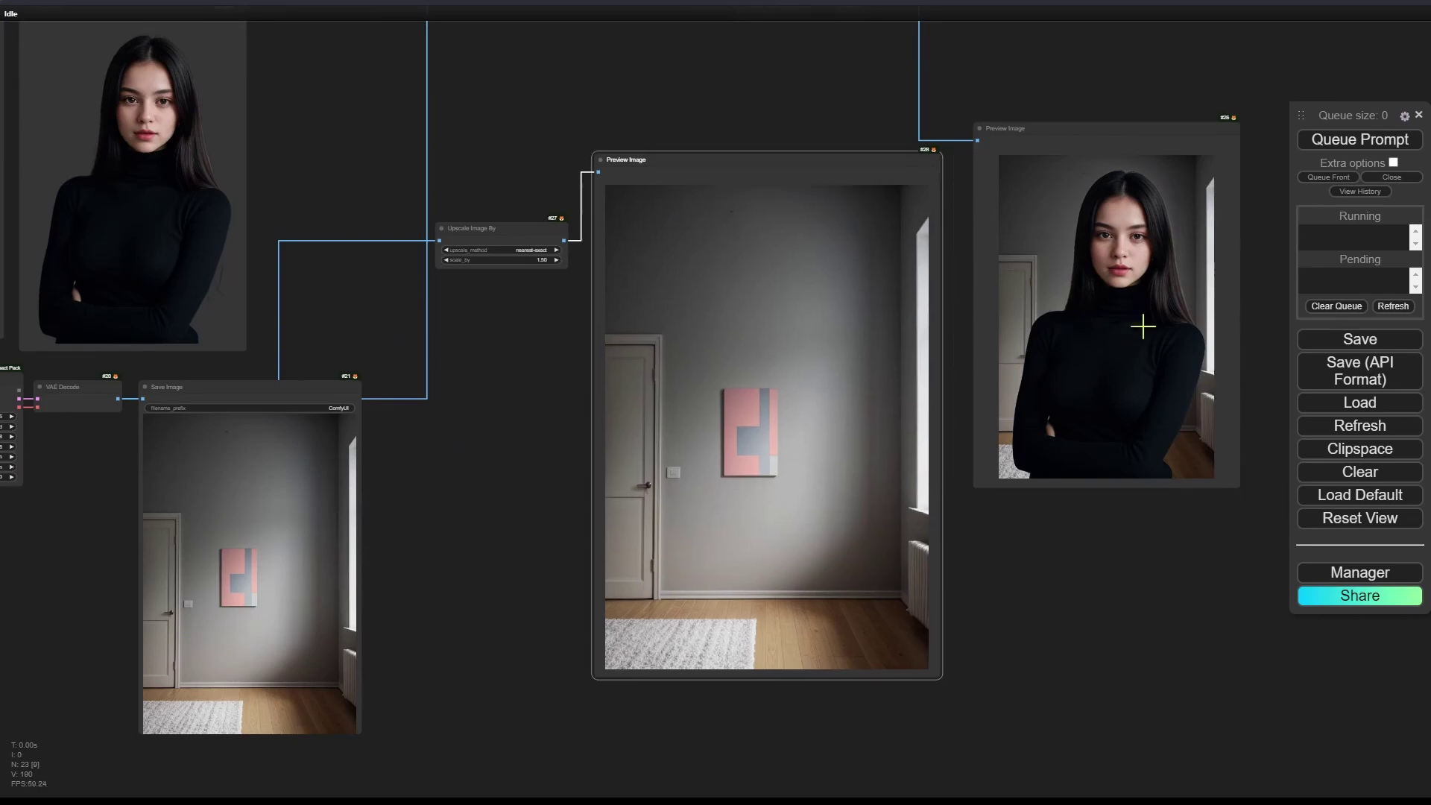
{"action": "left_click_drag", "start_coordinate": [1064, 149], "coordinate": [1060, 121]}
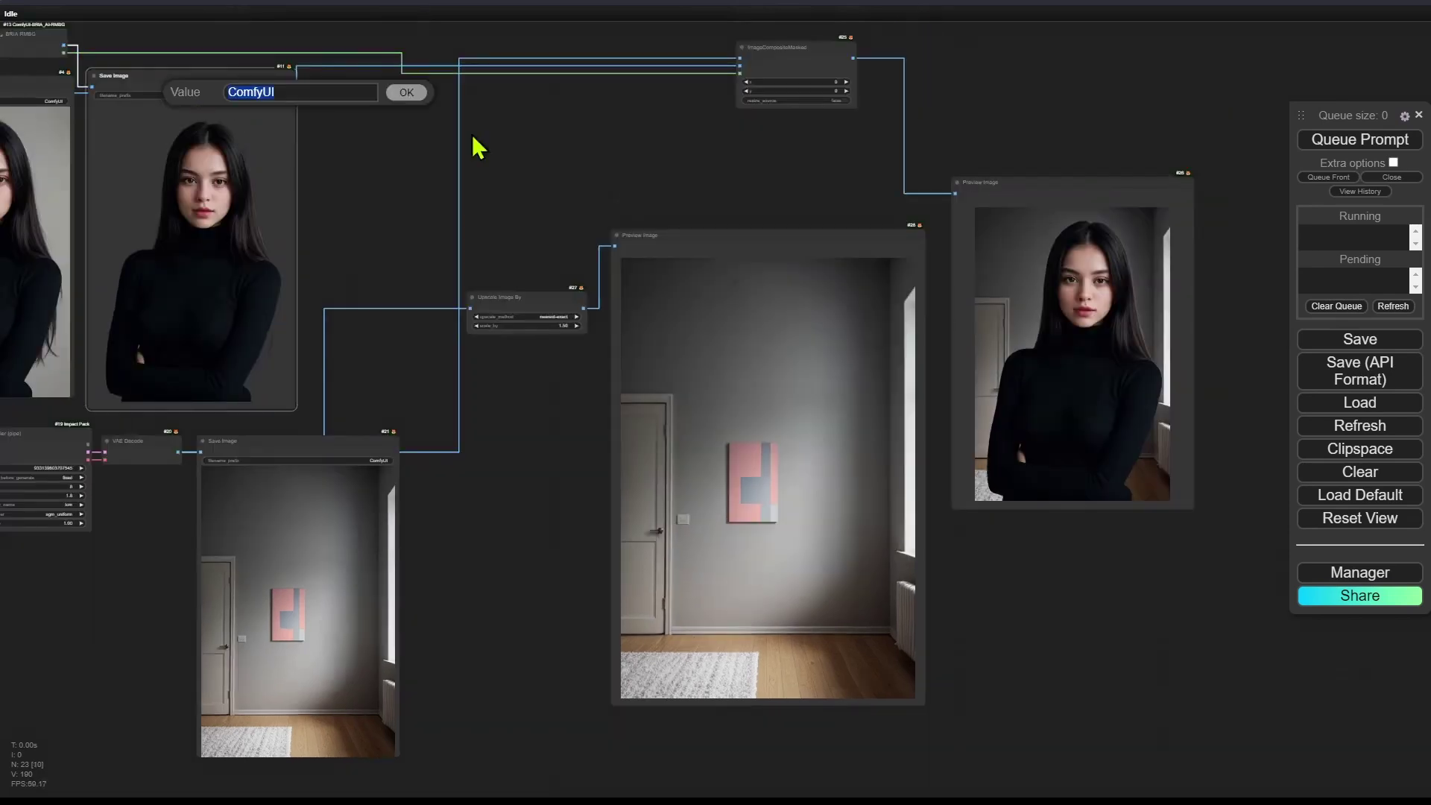
{"action": "mouse_move", "coordinate": [188, 76]}
{"action": "left_mouse_down"}
{"action": "mouse_move", "coordinate": [766, 364]}
{"action": "mouse_move", "coordinate": [191, 70]}
{"action": "left_mouse_up"}
Delete the upscaled preview and Upscale Image By nodes, and move the composite nodes beside the portraits.
{"action": "left_click", "coordinate": [860, 251]}
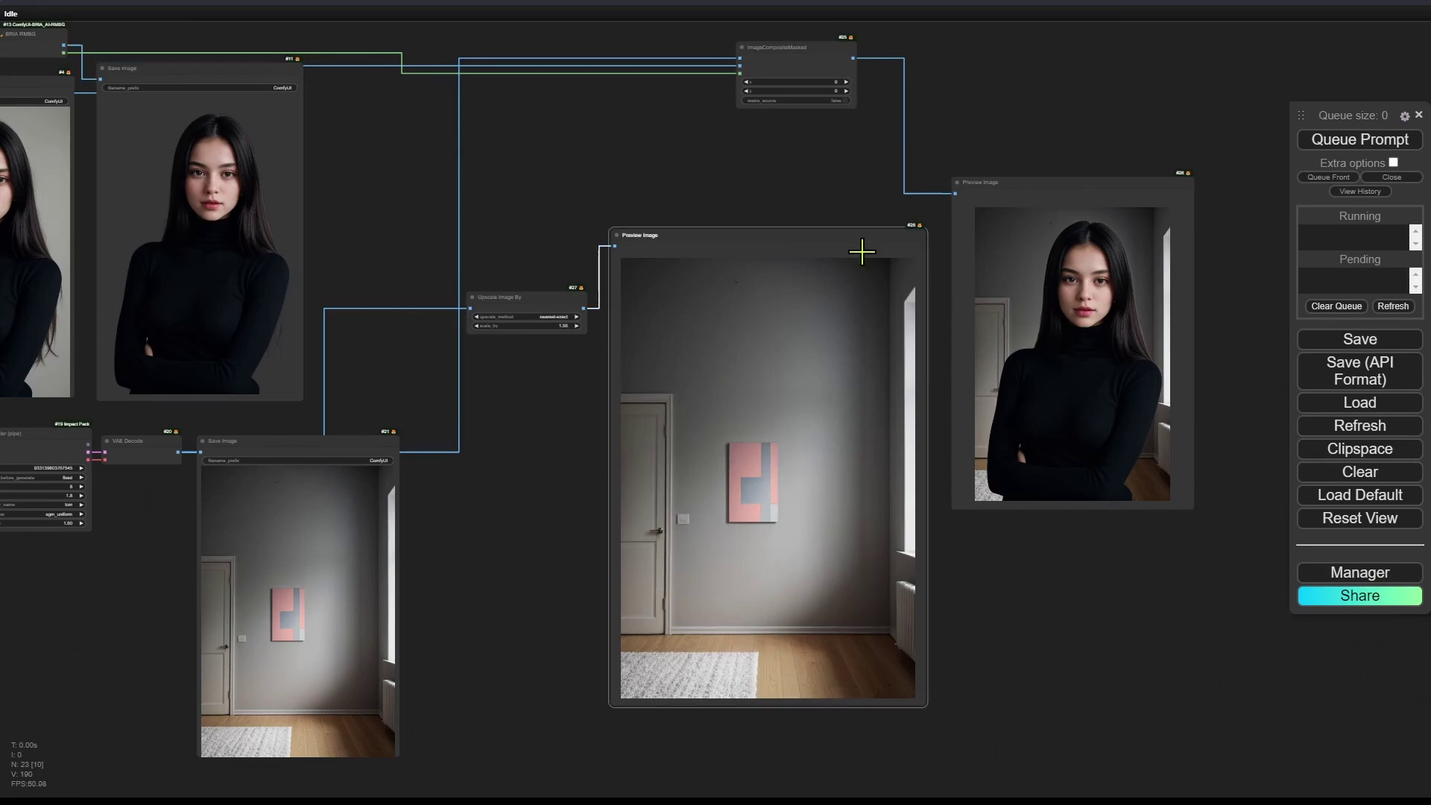
{"action": "key", "text": "Delete"}
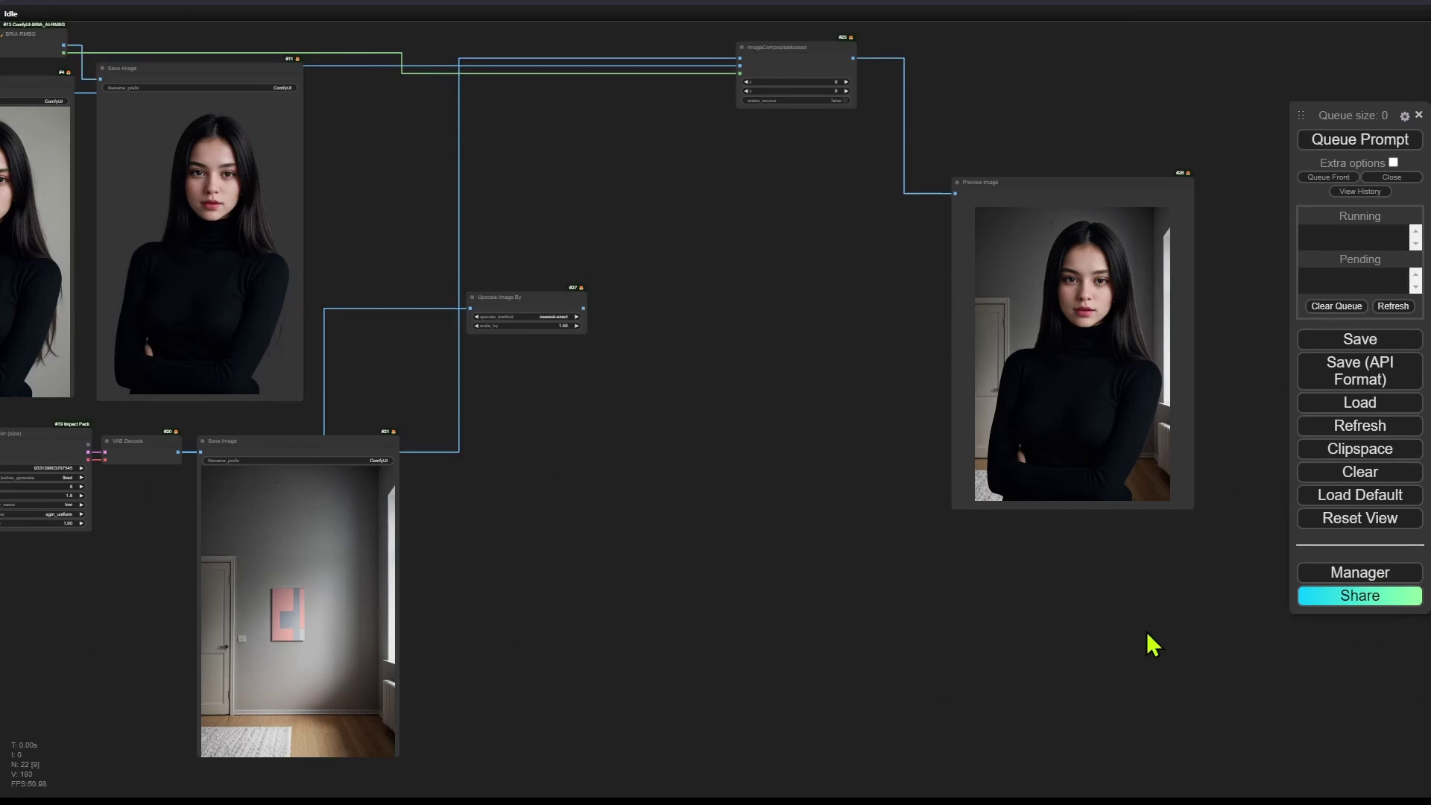
{"action": "left_click", "coordinate": [531, 308]}
{"action": "key", "text": "Delete"}
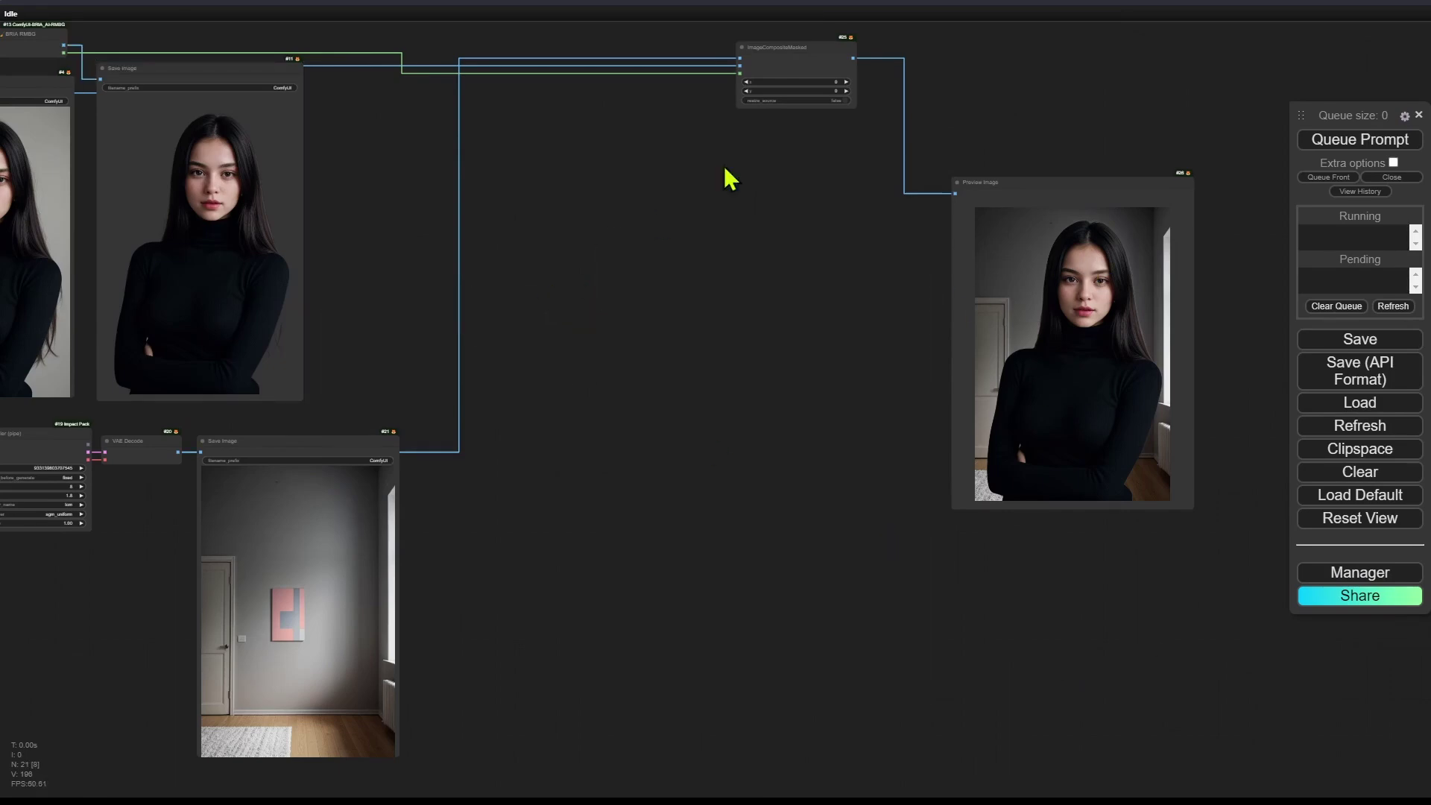
{"action": "left_click_drag", "start_coordinate": [802, 57], "coordinate": [403, 54]}
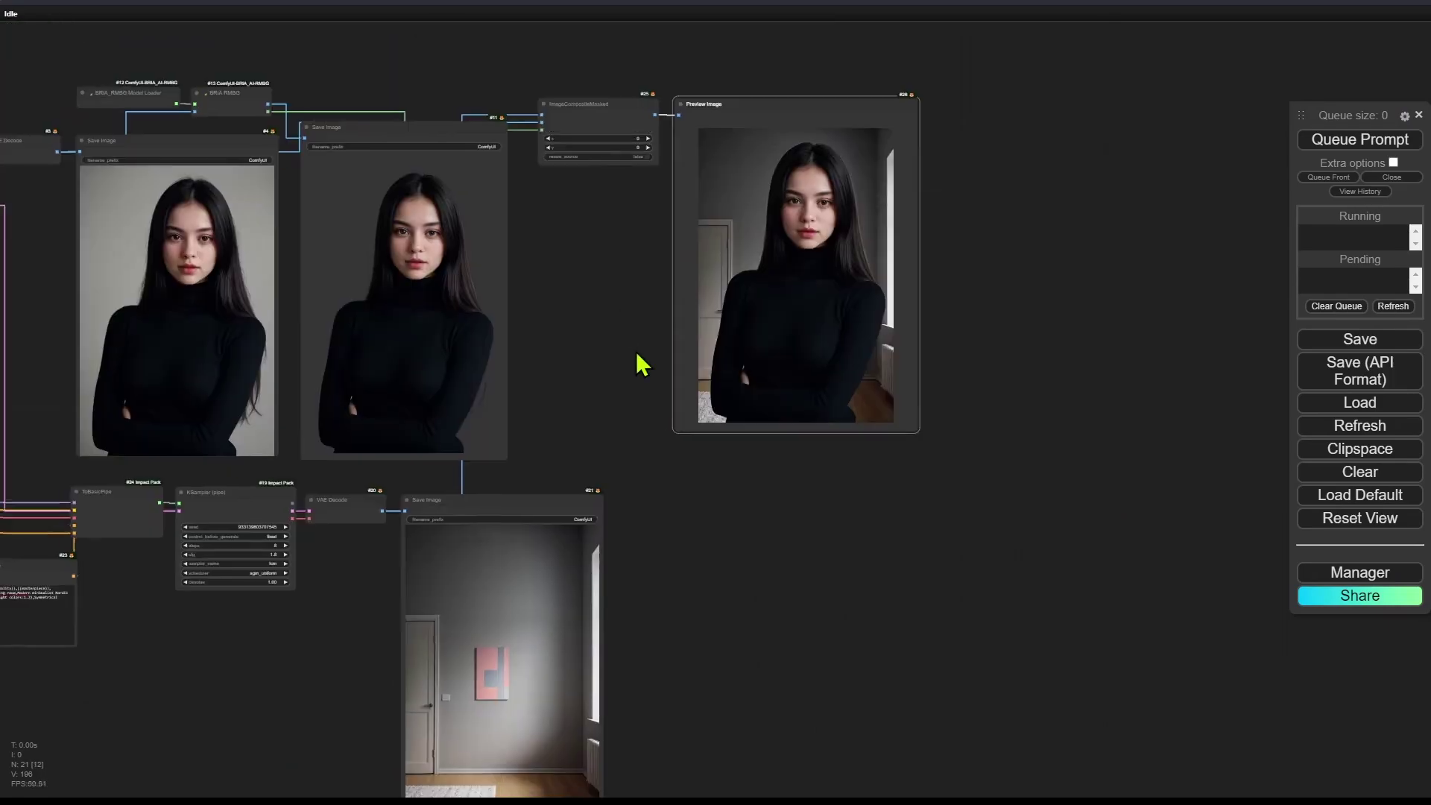
{"action": "left_click_drag", "start_coordinate": [638, 361], "coordinate": [831, 305]}
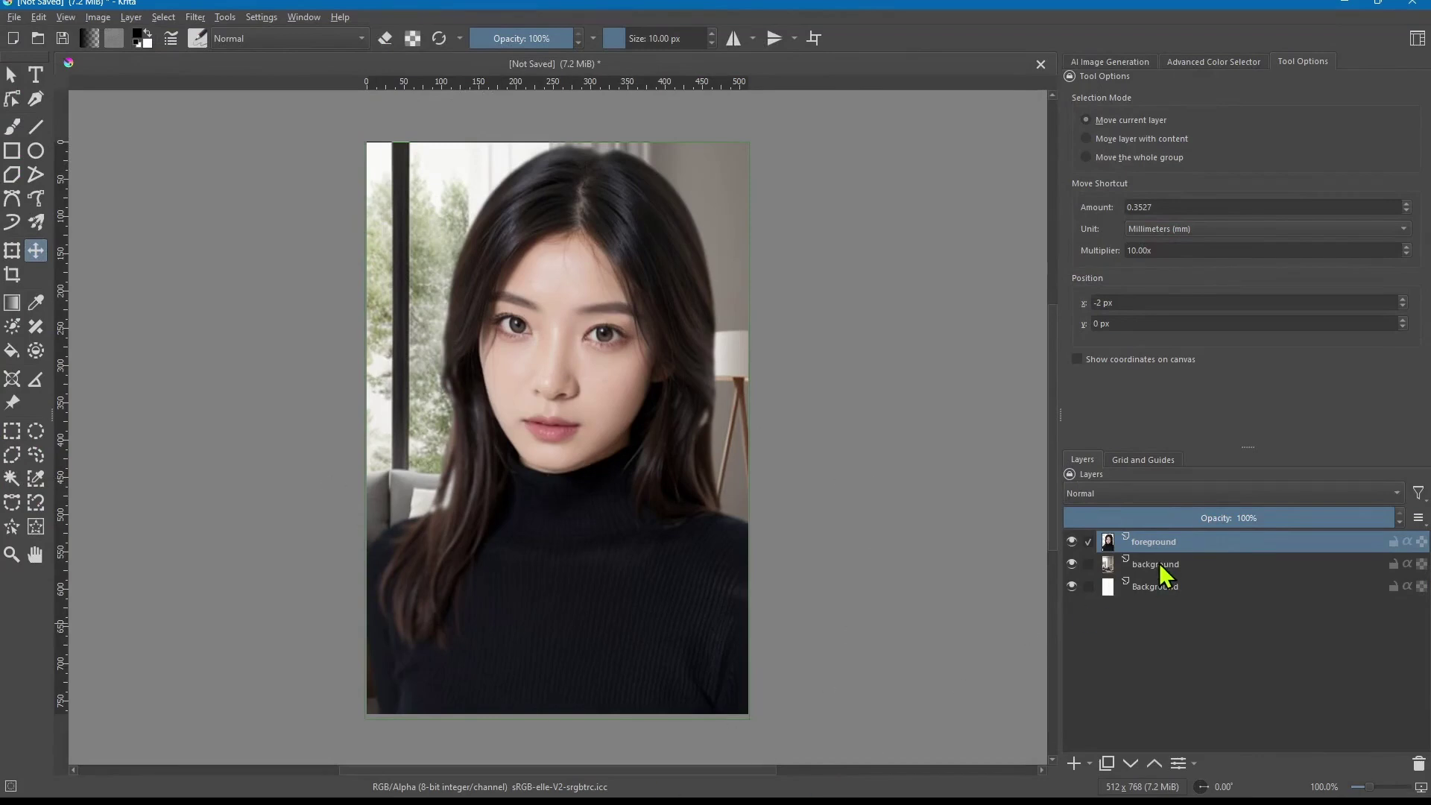
With Transform (Ctrl+T), drag the foreground layer's top-left corner inward to shrink the portrait.
{"action": "key", "text": "ctrl+t"}
{"action": "left_click_drag", "start_coordinate": [367, 141], "coordinate": [414, 263]}
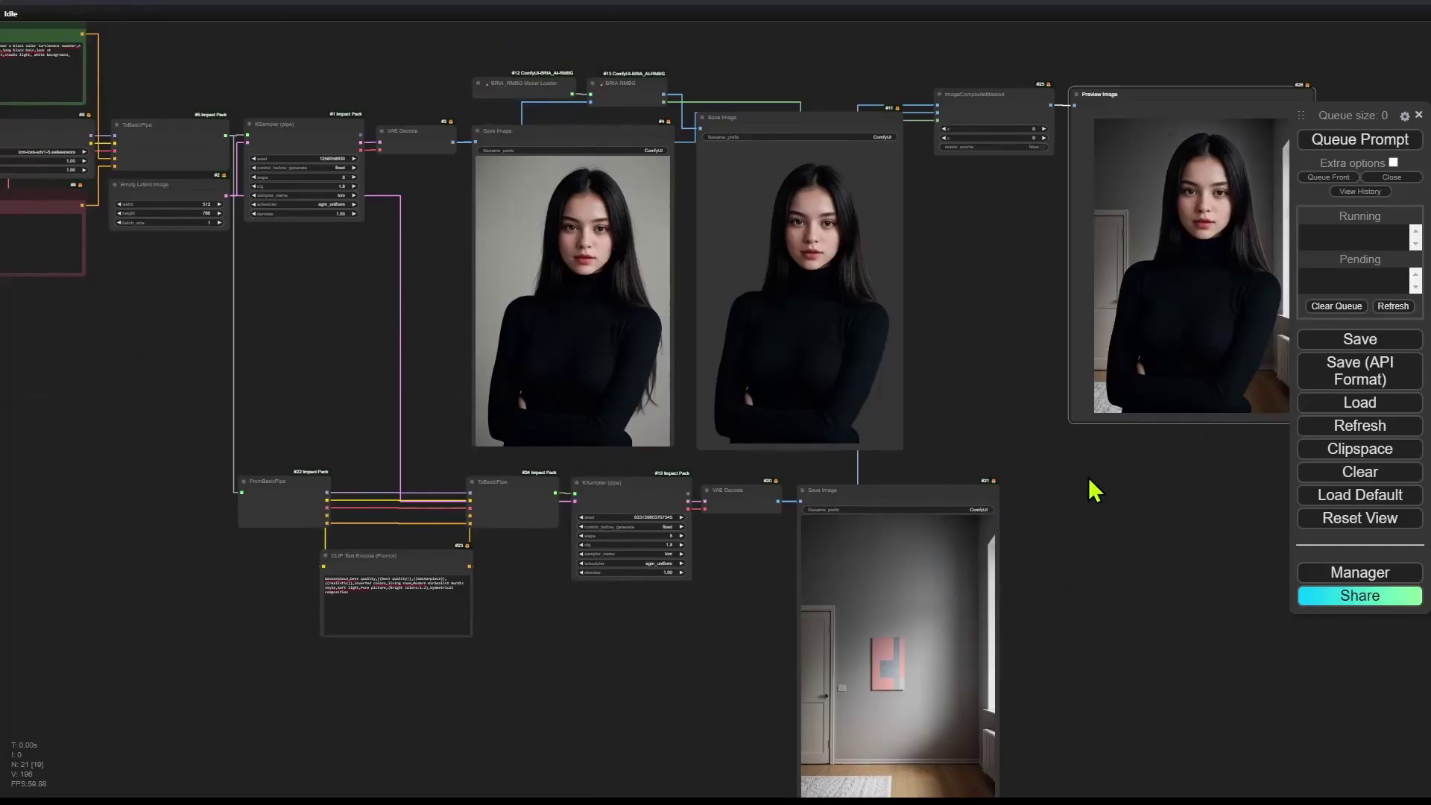
Add a Load Image node for background.jpg in empty space below the workflow.
{"action": "scroll", "coordinate": [1088, 480], "scroll_direction": "up", "scroll_amount": 1}
{"action": "left_click_drag", "start_coordinate": [1090, 638], "coordinate": [1066, 511]}
{"action": "left_click_drag", "start_coordinate": [1078, 649], "coordinate": [1046, 553]}
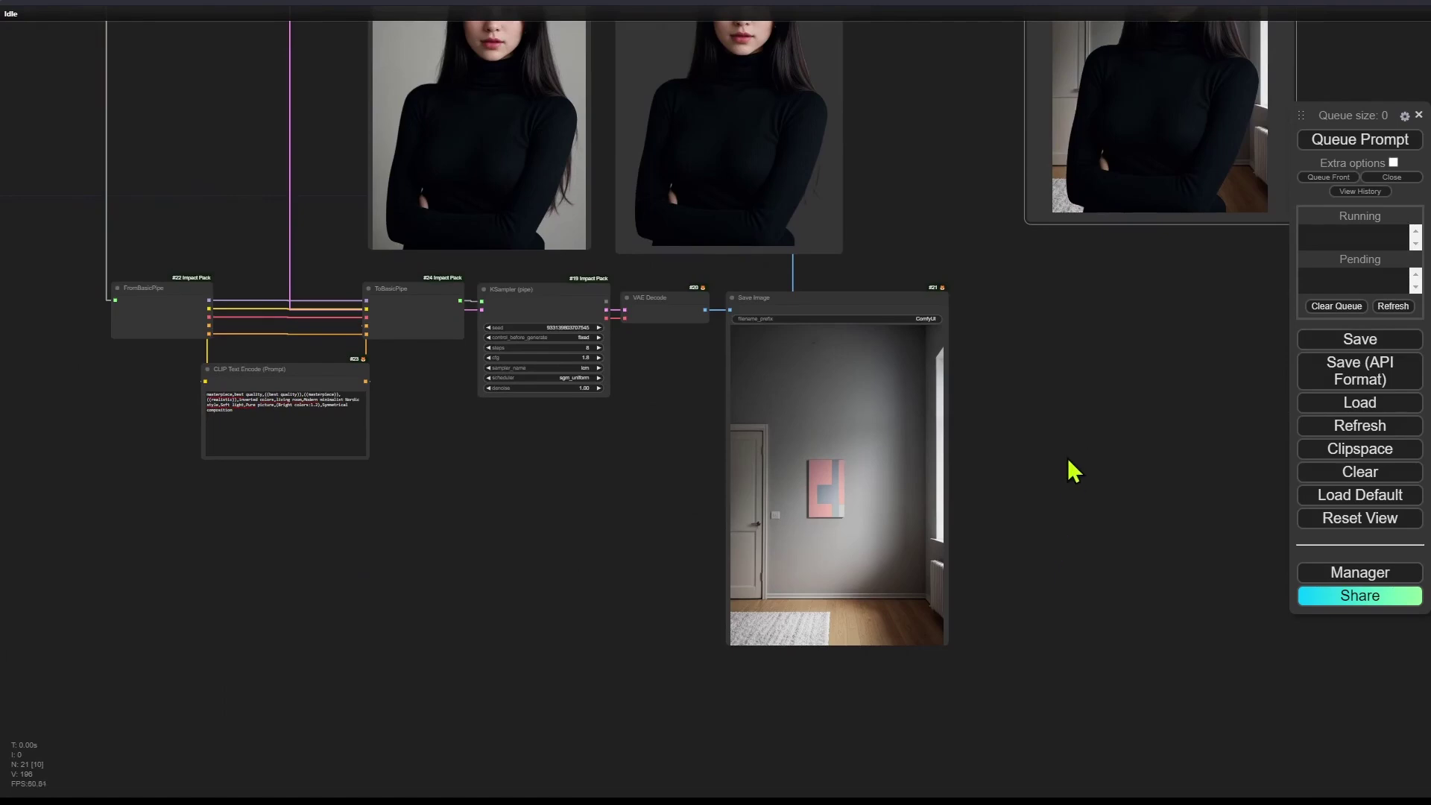
{"action": "left_click_drag", "start_coordinate": [1101, 320], "coordinate": [1094, 465]}
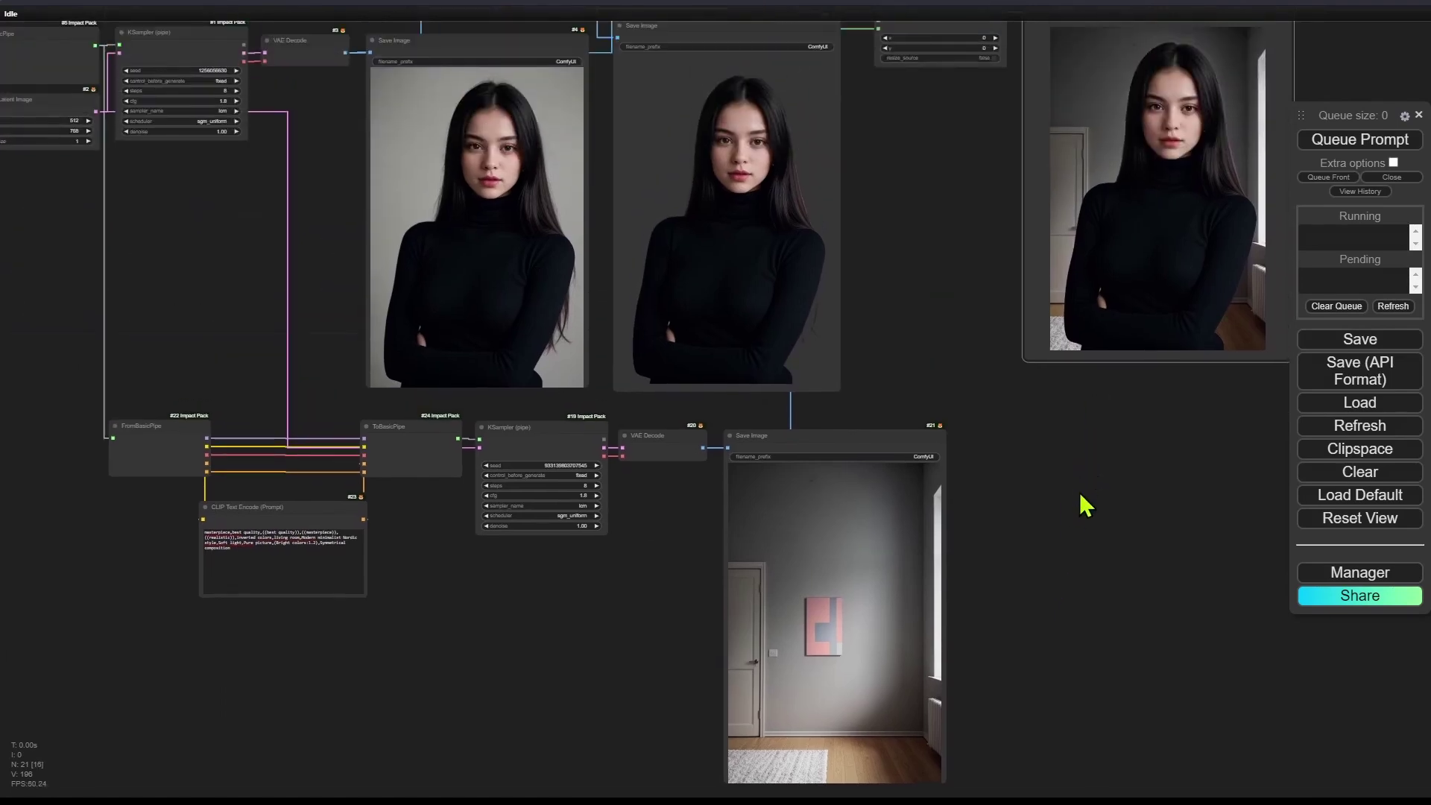
{"action": "scroll", "coordinate": [1074, 530], "scroll_direction": "down", "scroll_amount": 3}
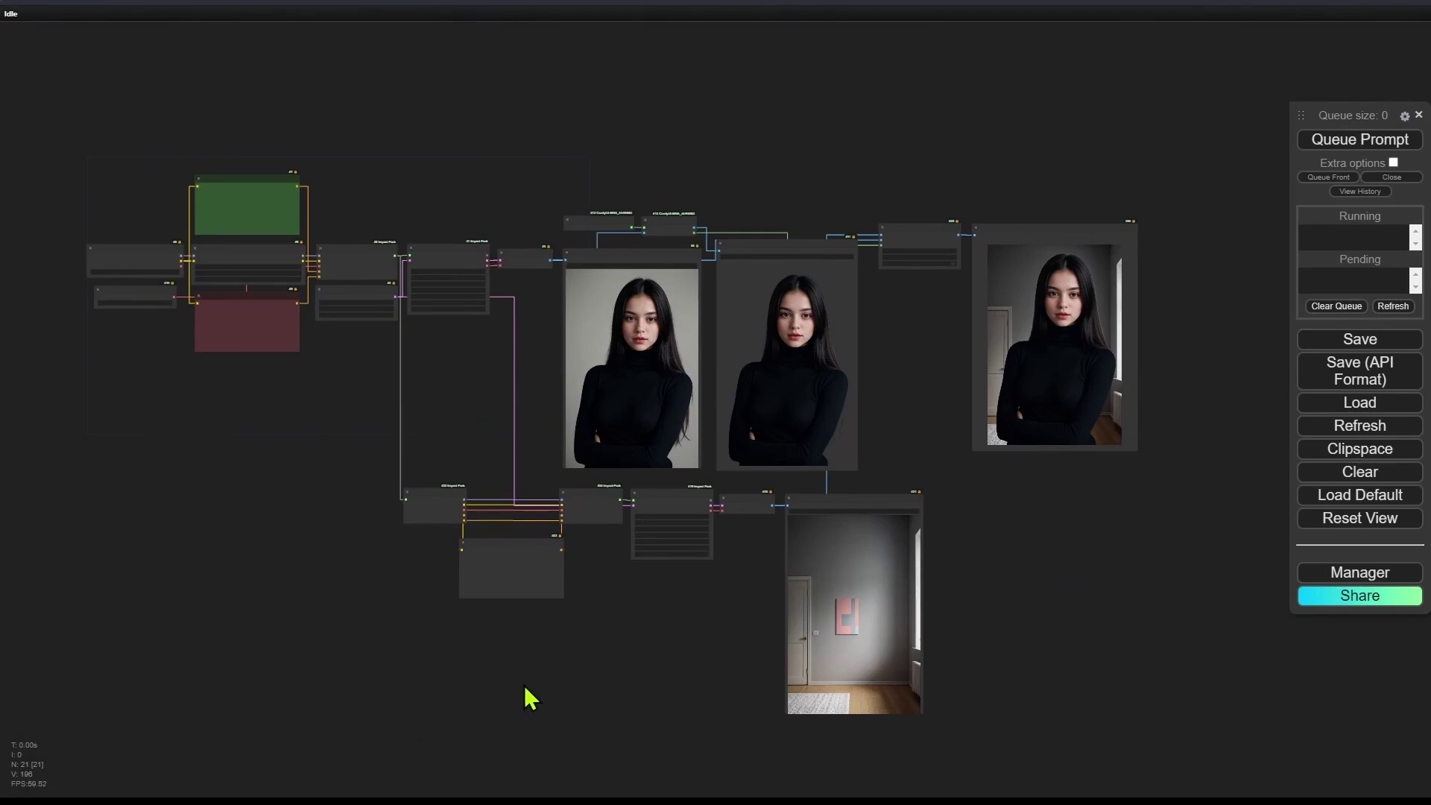
{"action": "scroll", "coordinate": [608, 682], "scroll_direction": "up", "scroll_amount": 3}
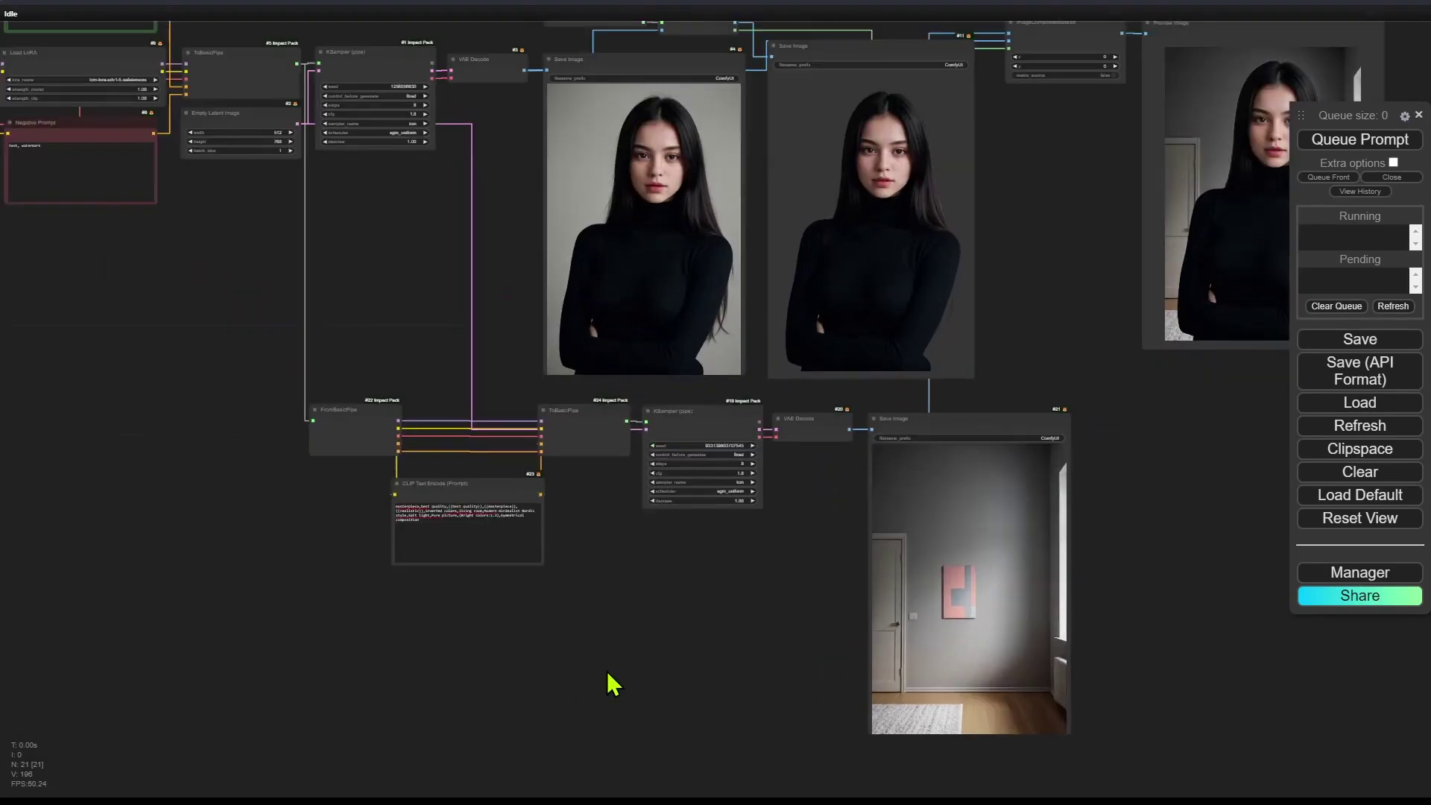
{"action": "left_click_drag", "start_coordinate": [663, 706], "coordinate": [623, 519]}
{"action": "double_click", "coordinate": [373, 471]}
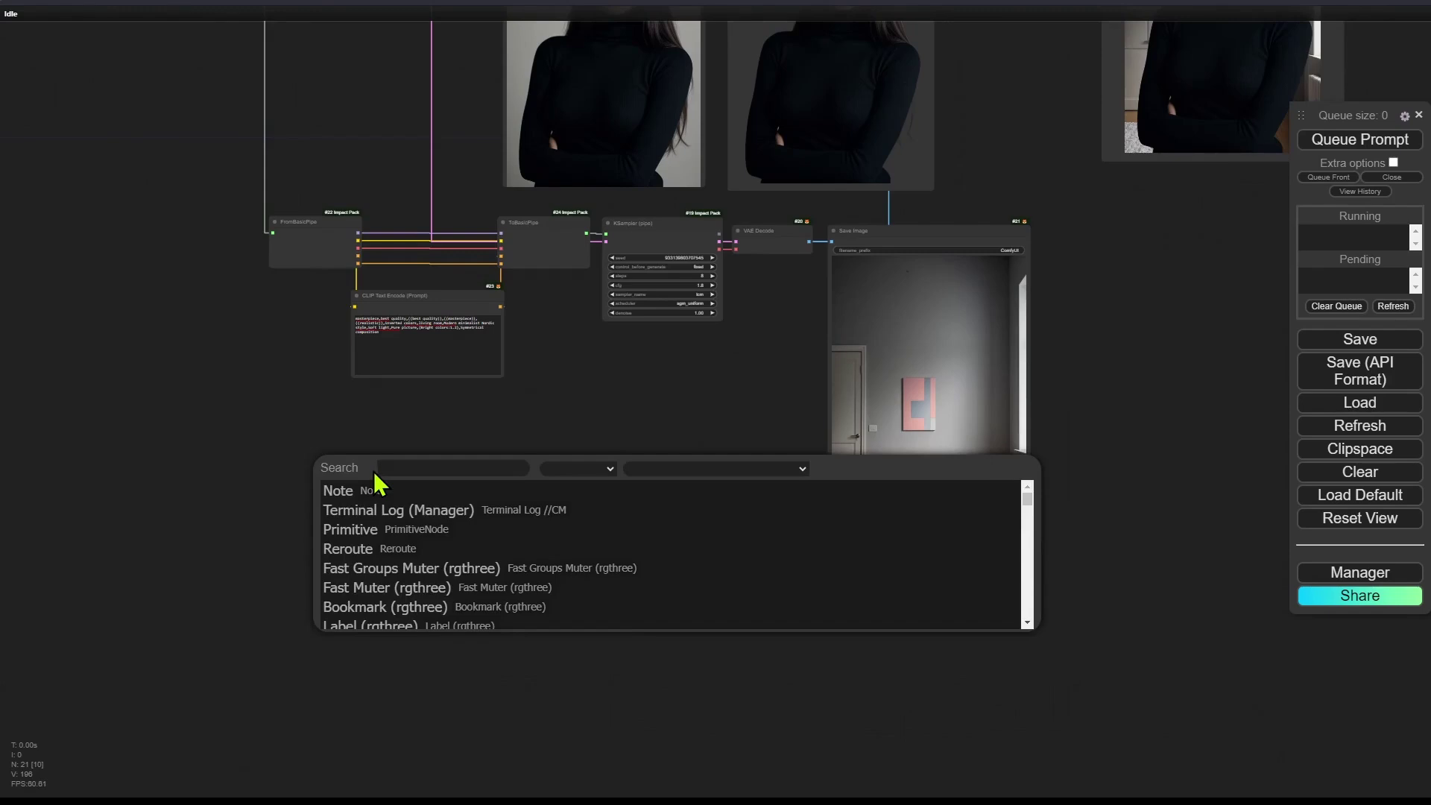
{"action": "type", "text": "load imag"}
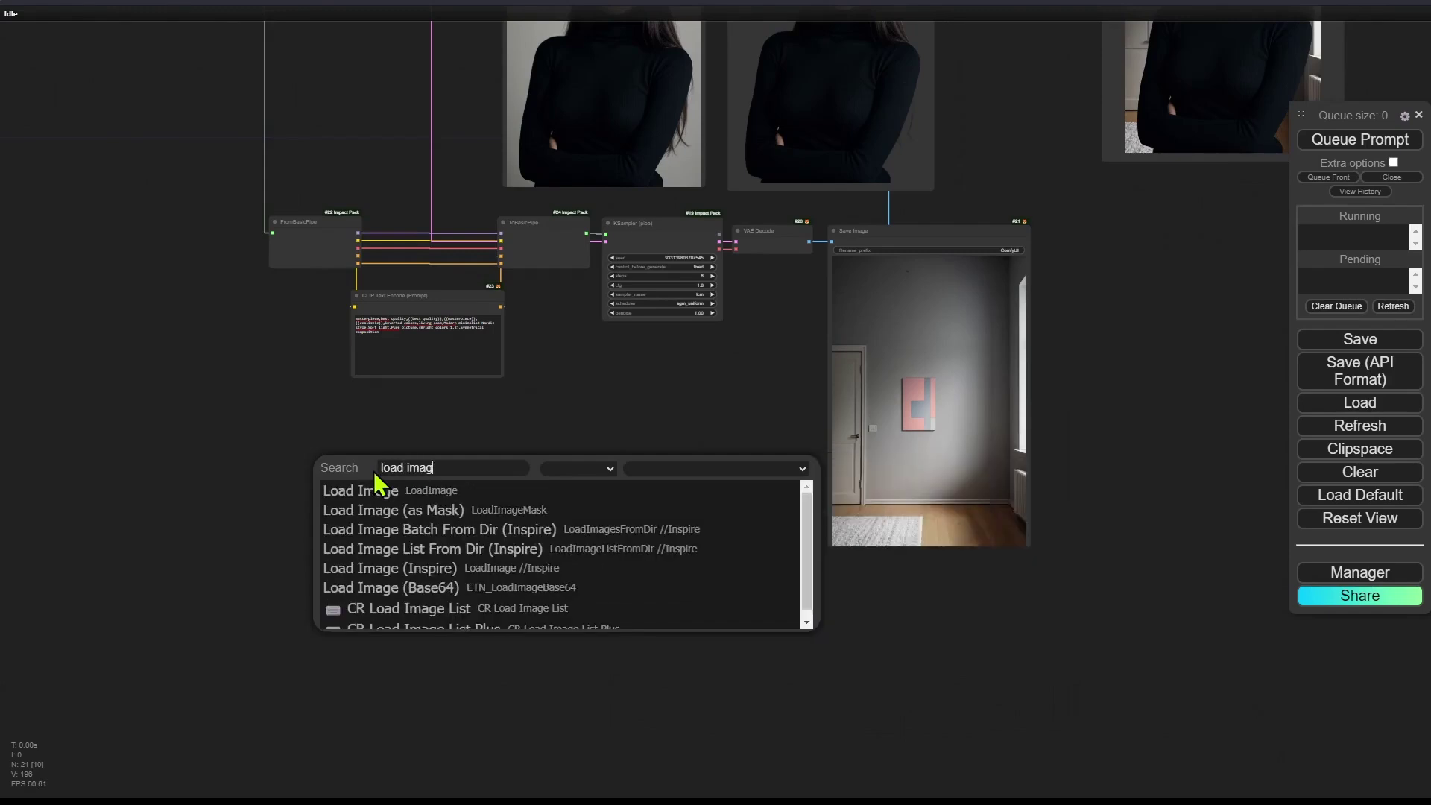
{"action": "type", "text": "e"}
{"action": "left_click", "coordinate": [439, 492]}
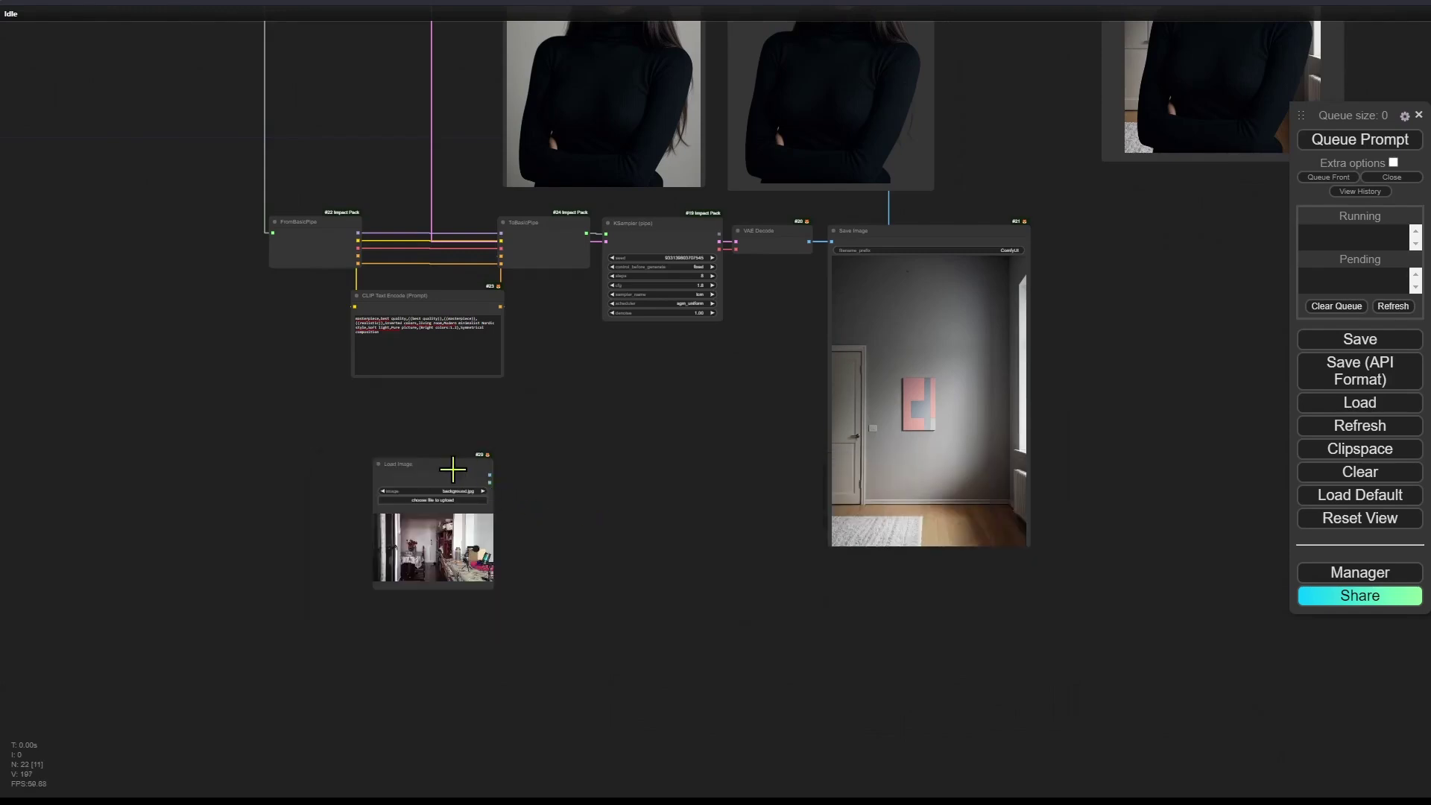
{"action": "left_click_drag", "start_coordinate": [452, 468], "coordinate": [467, 399]}
{"action": "left_click_drag", "start_coordinate": [511, 521], "coordinate": [704, 635]}
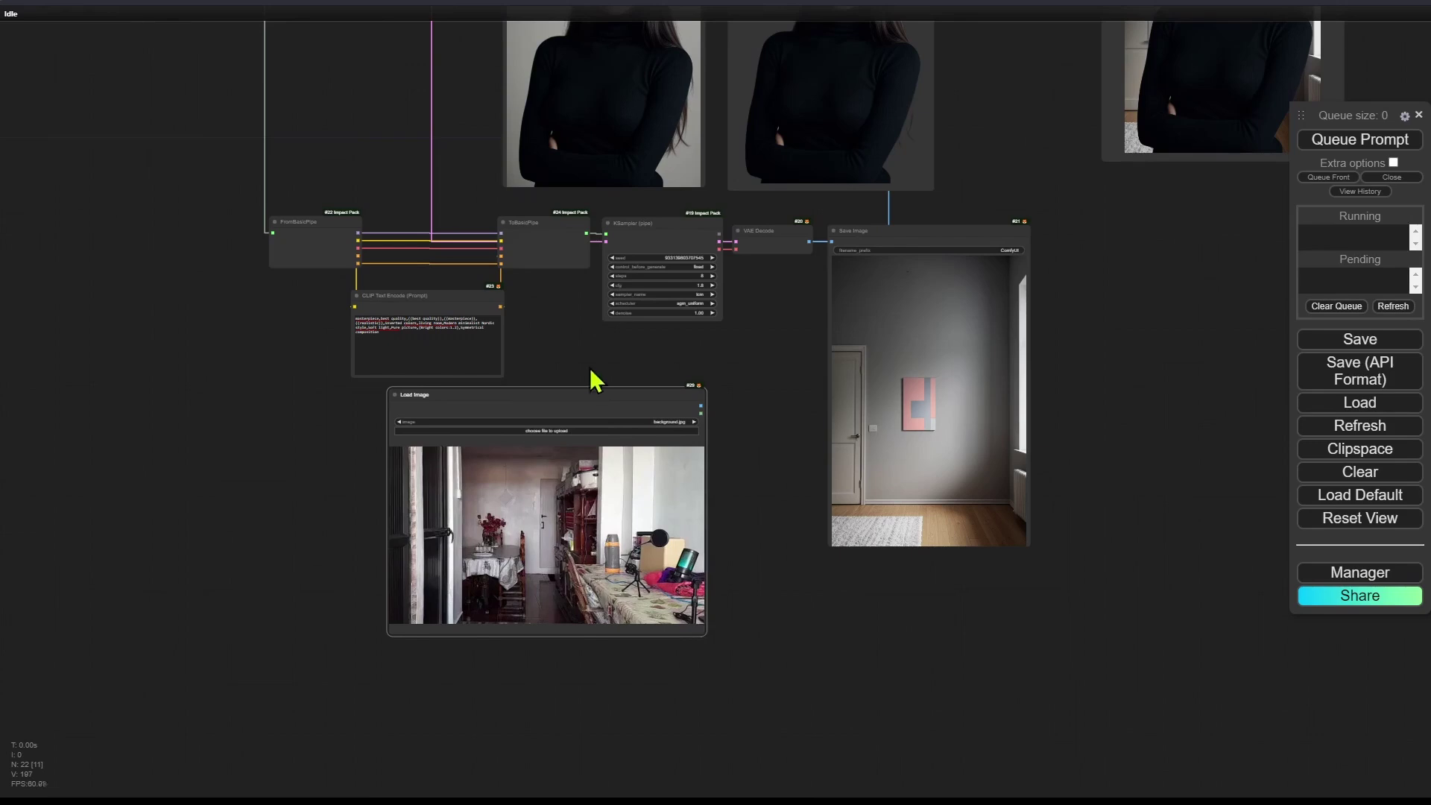
{"action": "left_click_drag", "start_coordinate": [585, 393], "coordinate": [215, 389]}
{"action": "left_click_drag", "start_coordinate": [396, 558], "coordinate": [601, 463]}
{"action": "scroll", "coordinate": [605, 485], "scroll_direction": "up", "scroll_amount": 3}
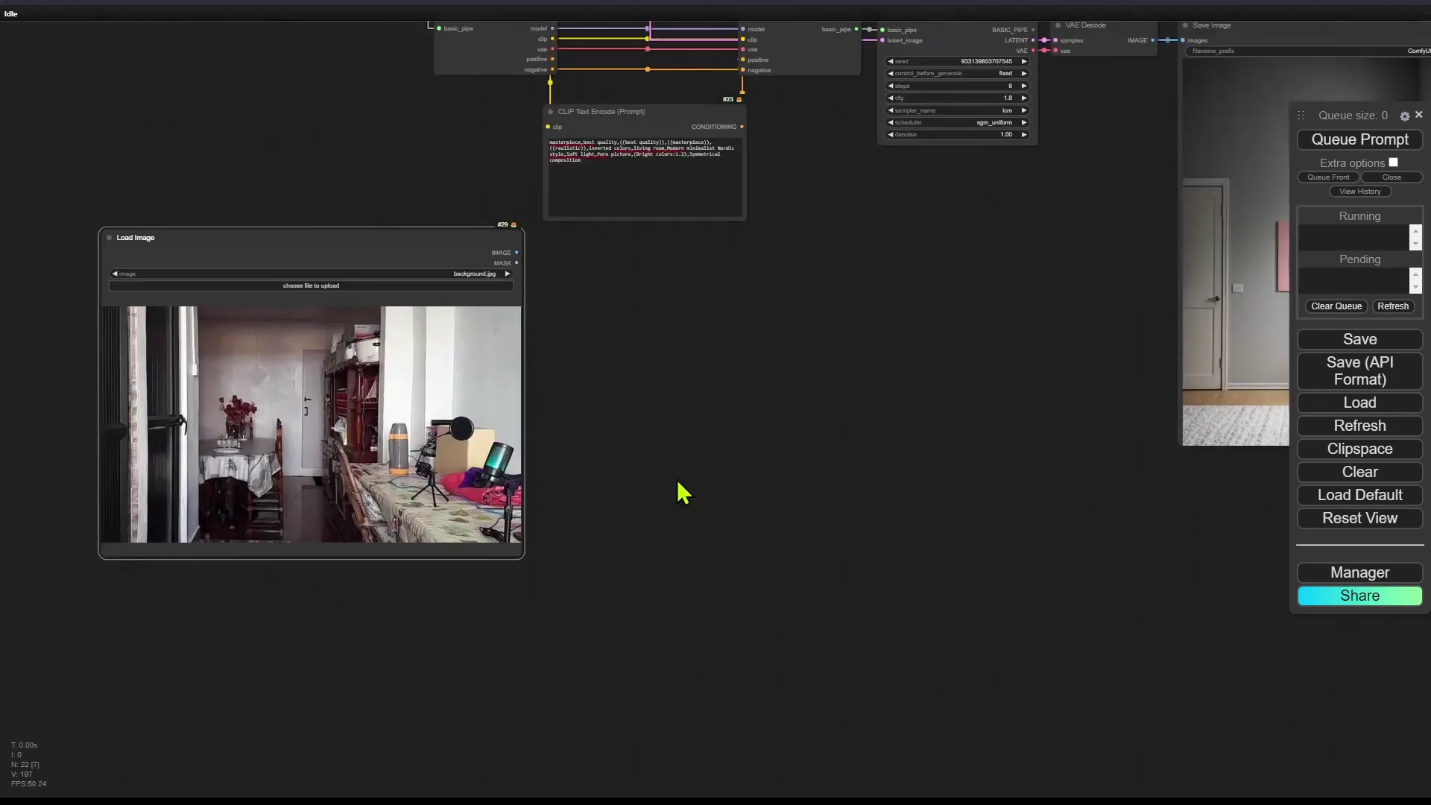
Attach an Image Crop node to the room photo's IMAGE output.
{"action": "left_click_drag", "start_coordinate": [517, 252], "coordinate": [531, 243]}
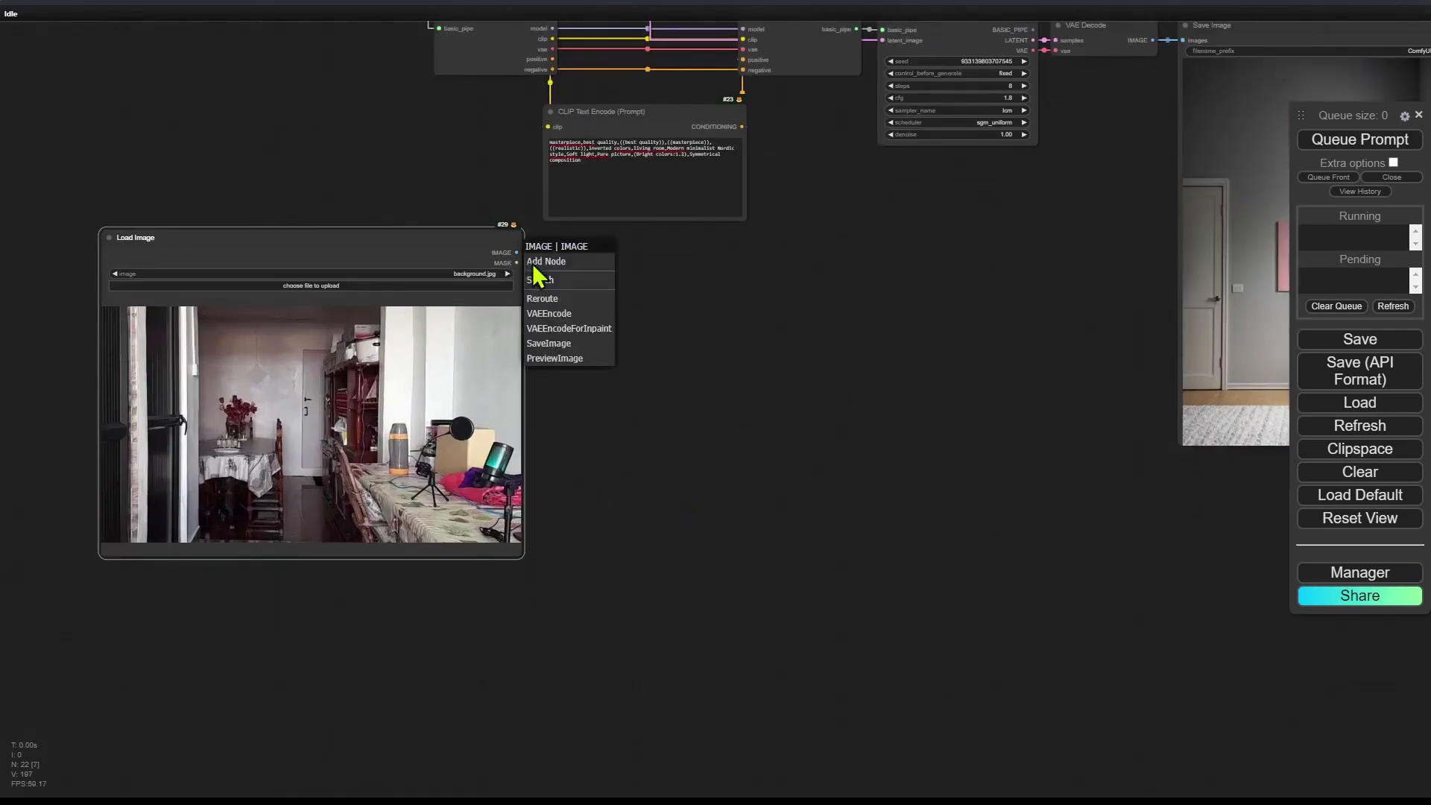
{"action": "left_click", "coordinate": [543, 278]}
{"action": "type", "text": "crop"}
{"action": "left_click", "coordinate": [958, 457]}
{"action": "left_click_drag", "start_coordinate": [794, 369], "coordinate": [610, 269]}
{"action": "scroll", "coordinate": [845, 486], "scroll_direction": "up", "scroll_amount": 5}
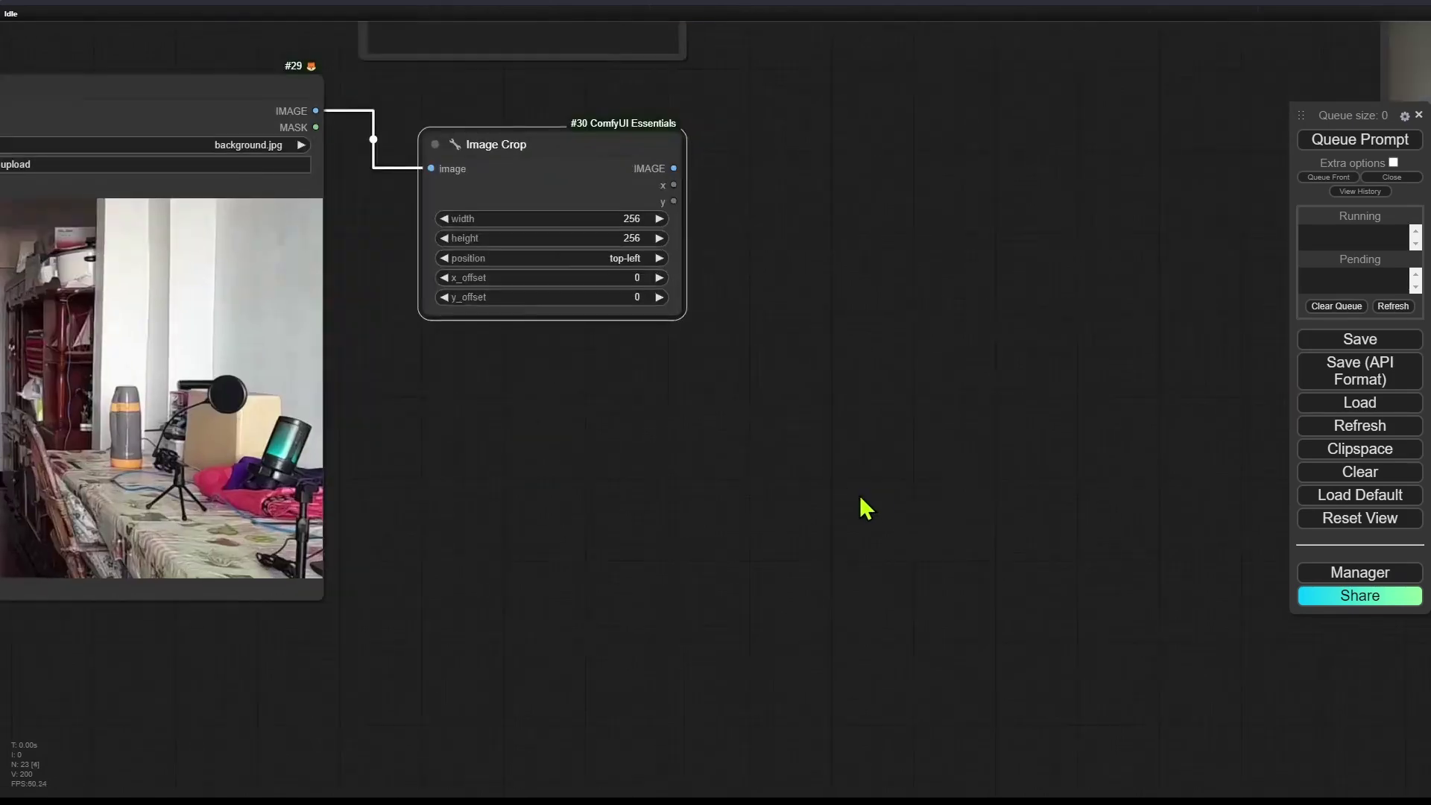
Set the crop to width 512, height 768, position center, keeping x_offset -255.
{"action": "left_click_drag", "start_coordinate": [845, 486], "coordinate": [1080, 500]}
{"action": "left_click", "coordinate": [845, 236]}
{"action": "type", "text": "512"}
{"action": "key", "text": "Return"}
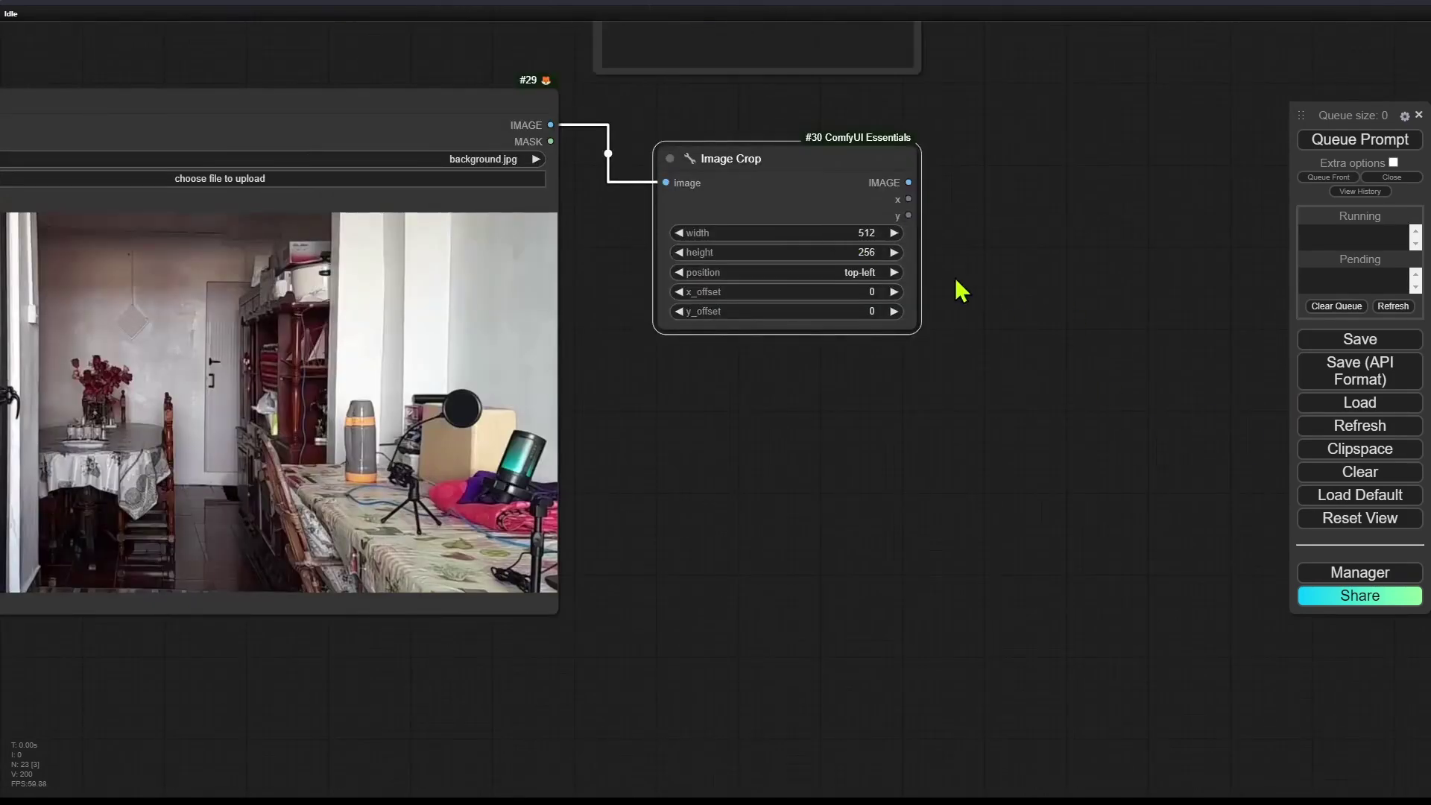
{"action": "left_click", "coordinate": [880, 253]}
{"action": "type", "text": "768"}
{"action": "key", "text": "Return"}
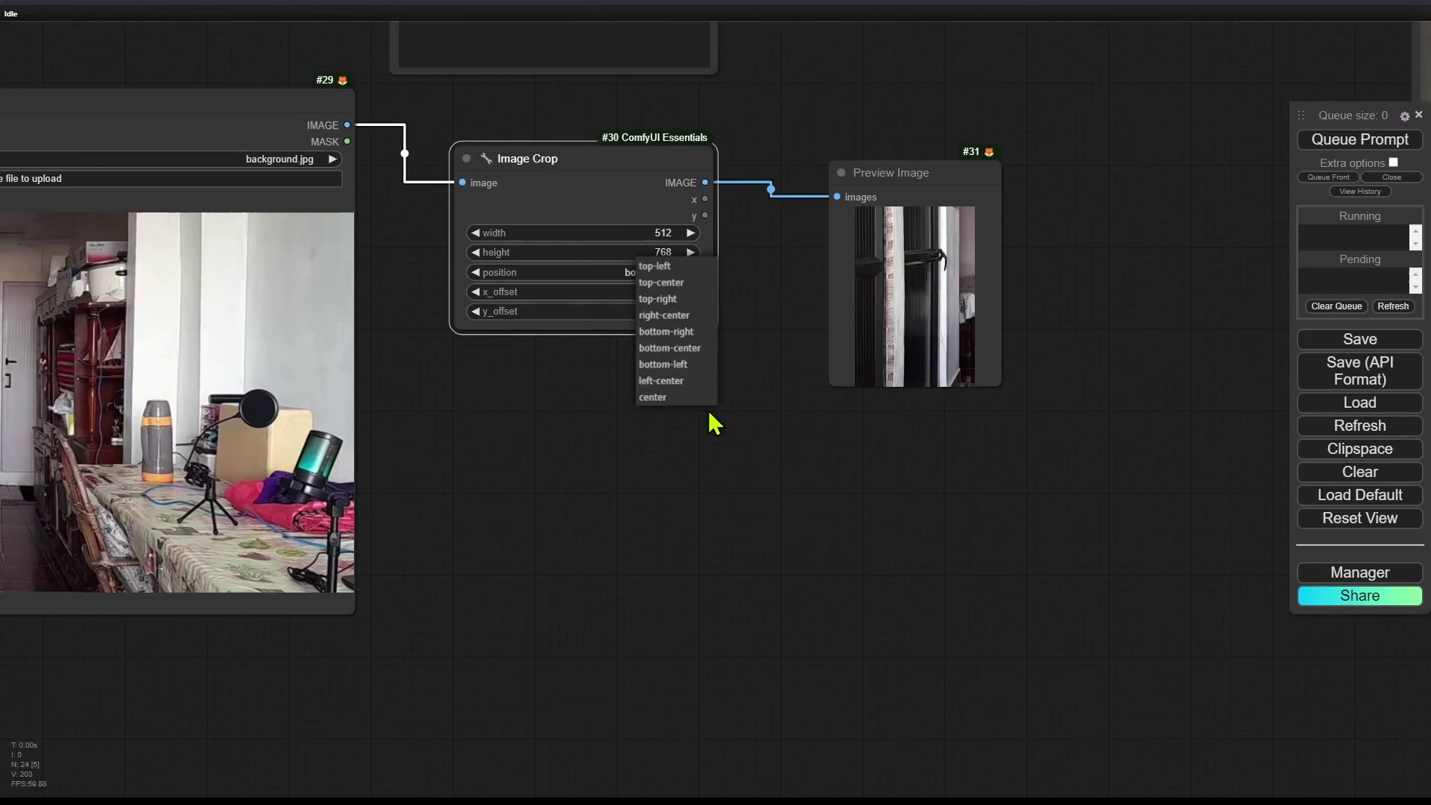
{"action": "left_click", "coordinate": [656, 396]}
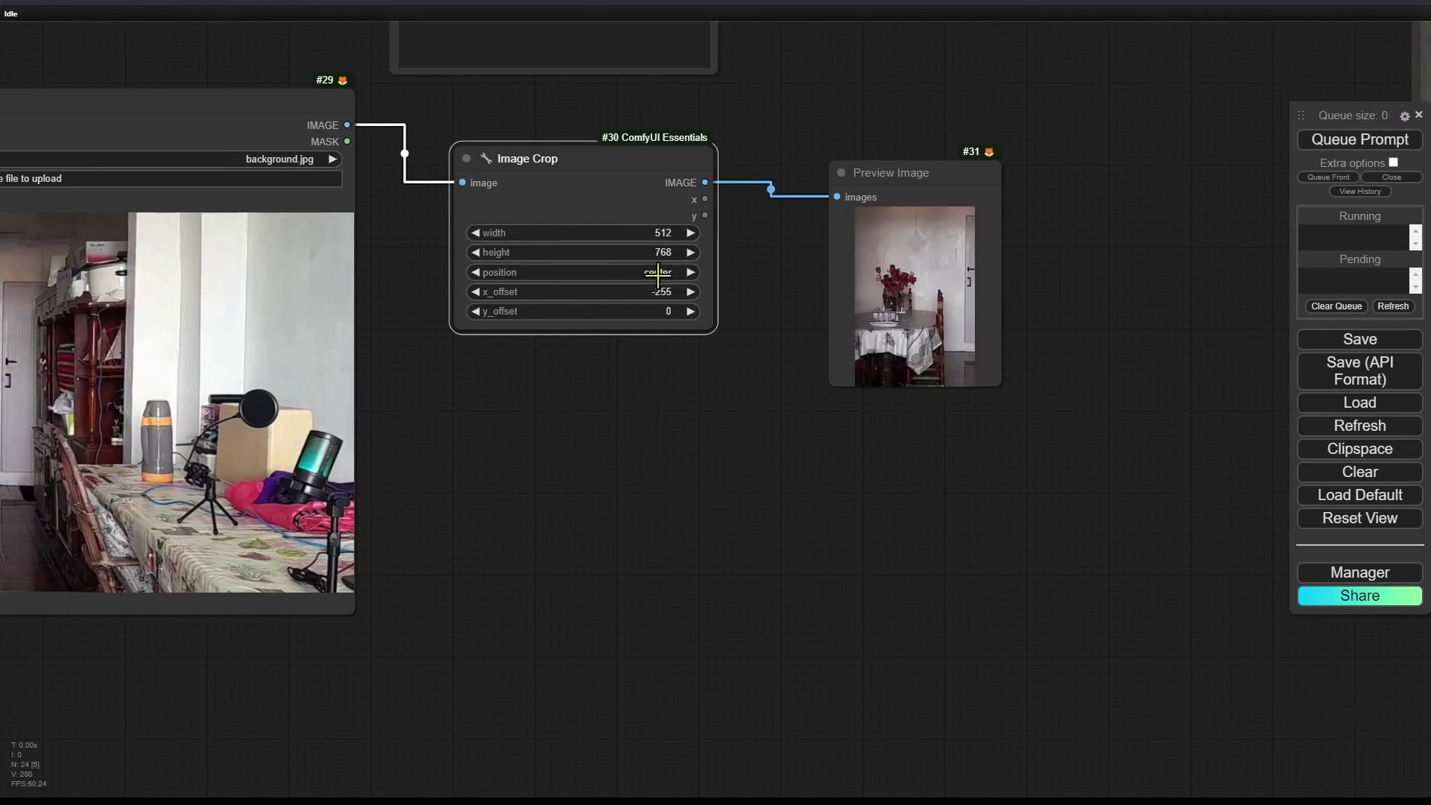
{"action": "left_click", "coordinate": [504, 293]}
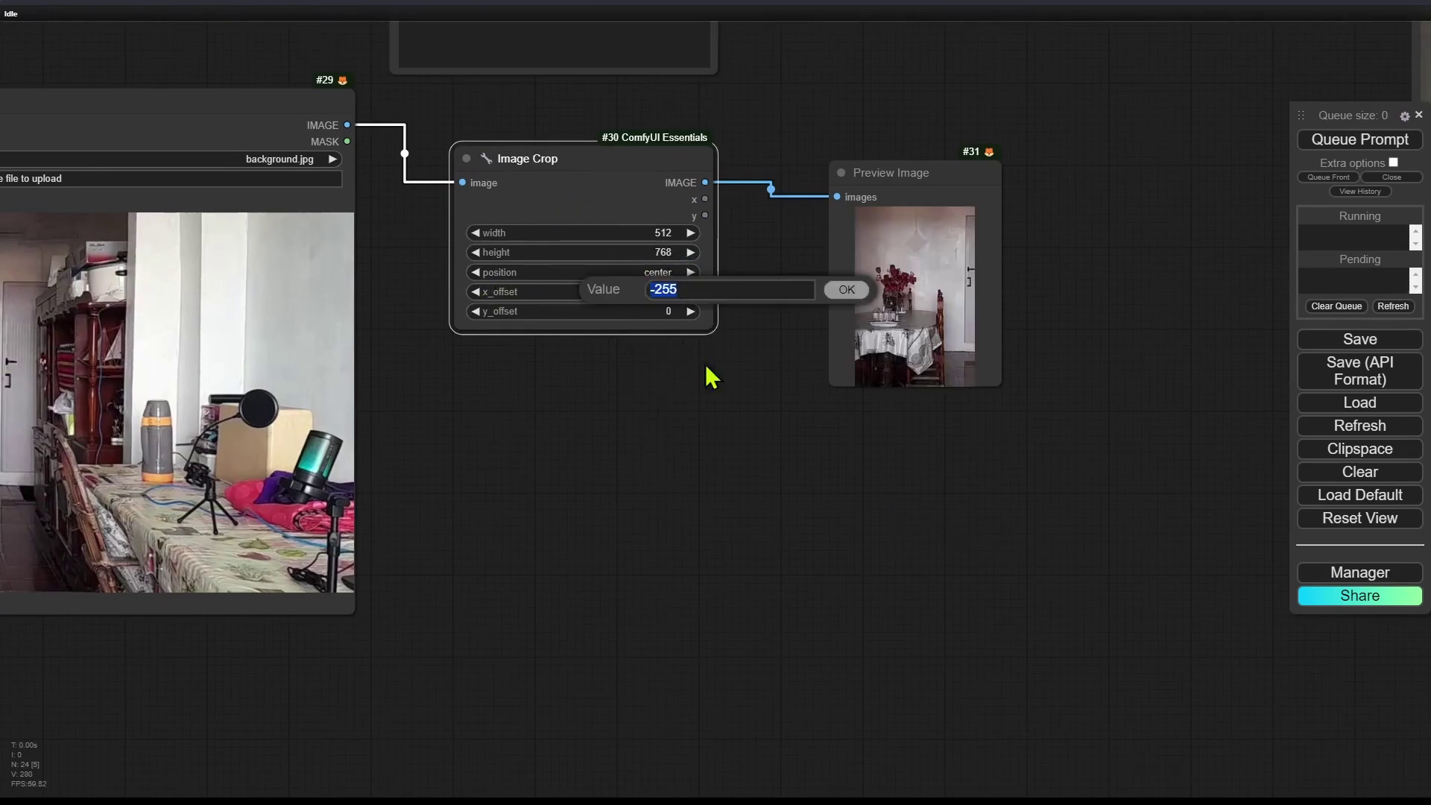
{"action": "left_click", "coordinate": [838, 292]}
Move the Preview Image node beside the Image Crop node.
{"action": "left_click_drag", "start_coordinate": [889, 183], "coordinate": [821, 166]}
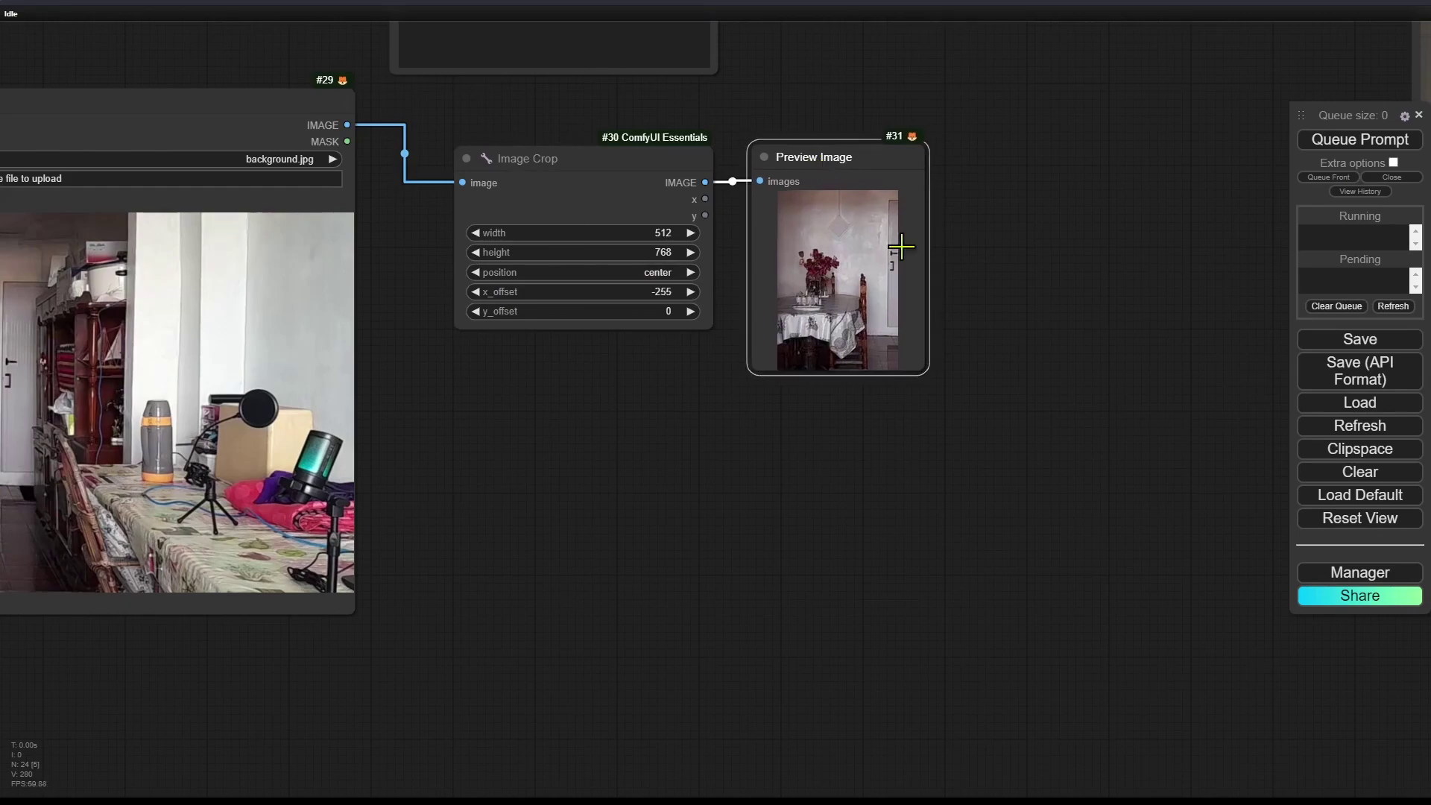
{"action": "left_click_drag", "start_coordinate": [1026, 160], "coordinate": [805, 537]}
{"action": "scroll", "coordinate": [804, 536], "scroll_direction": "down", "scroll_amount": 8}
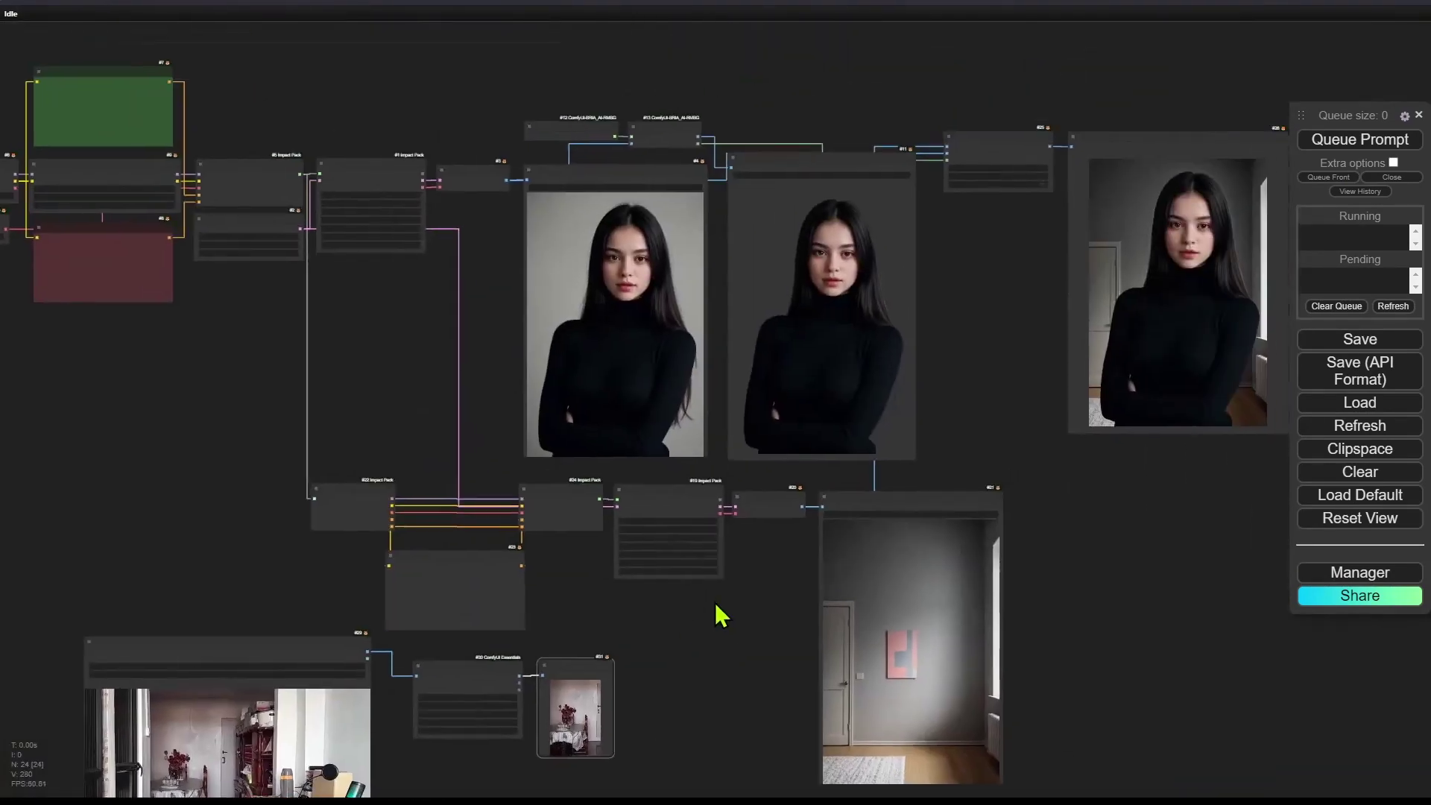
Connect the Image Crop output to ImageCompositeMasked's destination input.
{"action": "left_click_drag", "start_coordinate": [538, 673], "coordinate": [911, 228]}
{"action": "scroll", "coordinate": [936, 150], "scroll_direction": "up", "scroll_amount": 10}
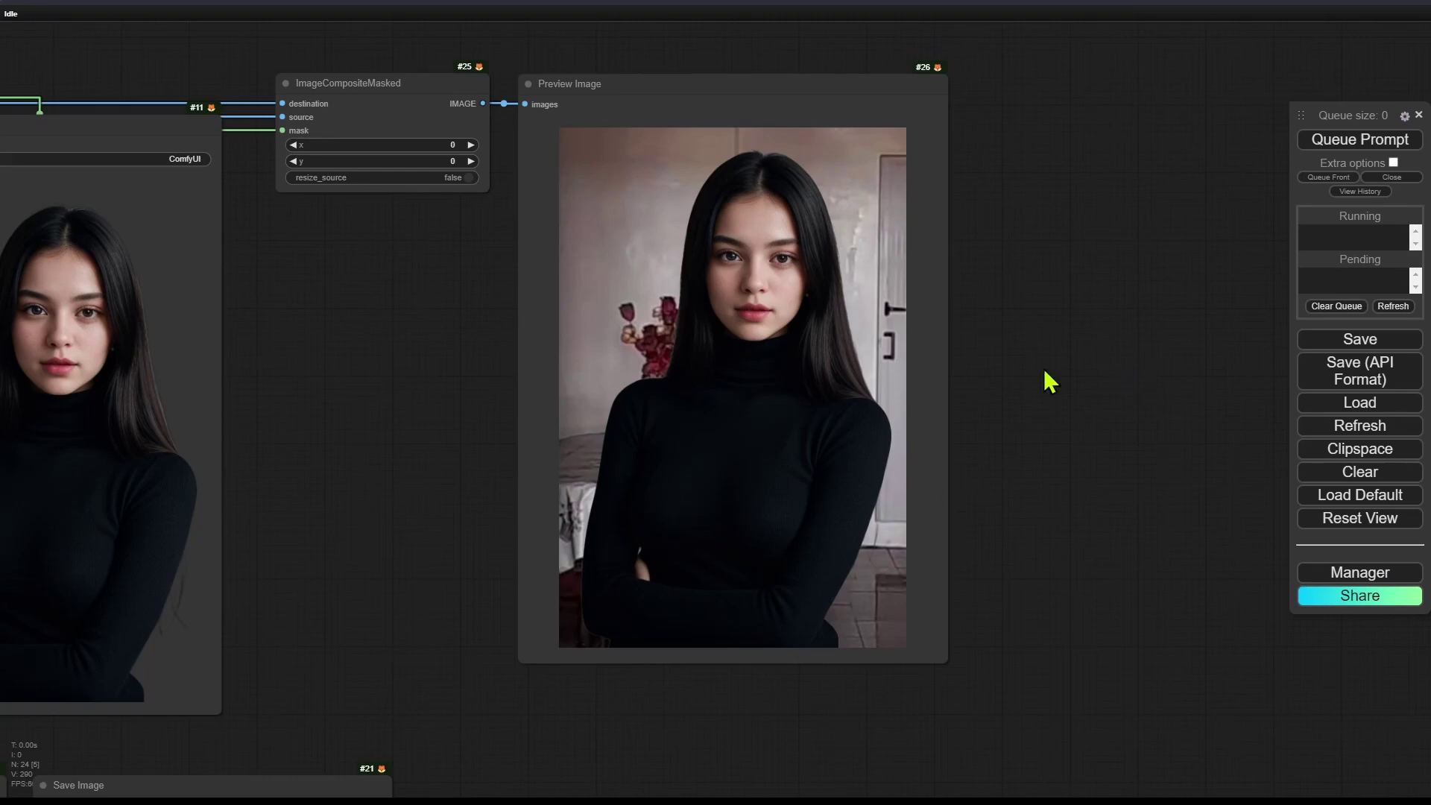
{"action": "scroll", "coordinate": [1190, 479], "scroll_direction": "down", "scroll_amount": 4}
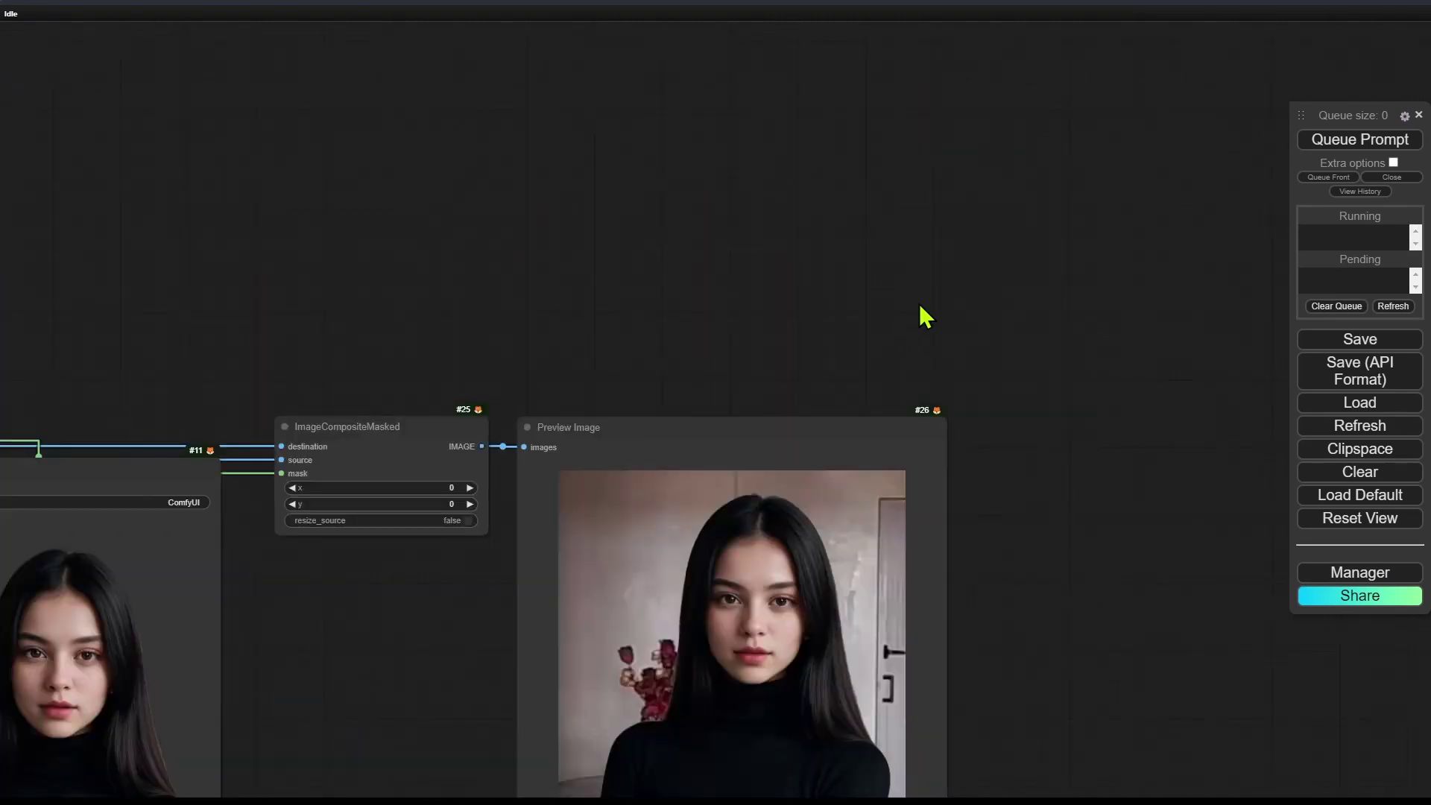
In the Custom Nodes Manager, search 'layer style' then 'correction', and open the trNodes page.
{"action": "left_click", "coordinate": [1366, 582]}
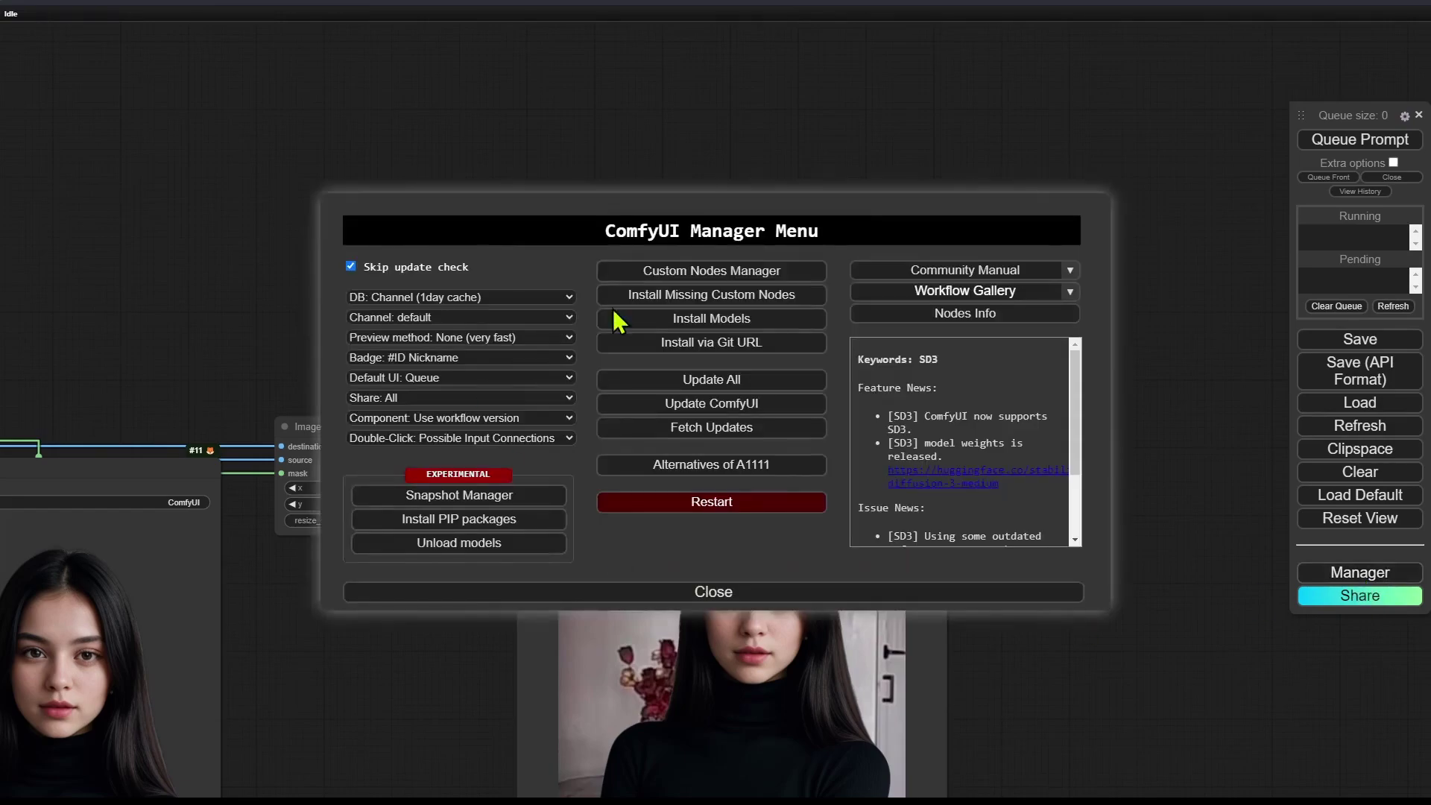
{"action": "left_click", "coordinate": [700, 295]}
{"action": "type", "text": "layer style"}
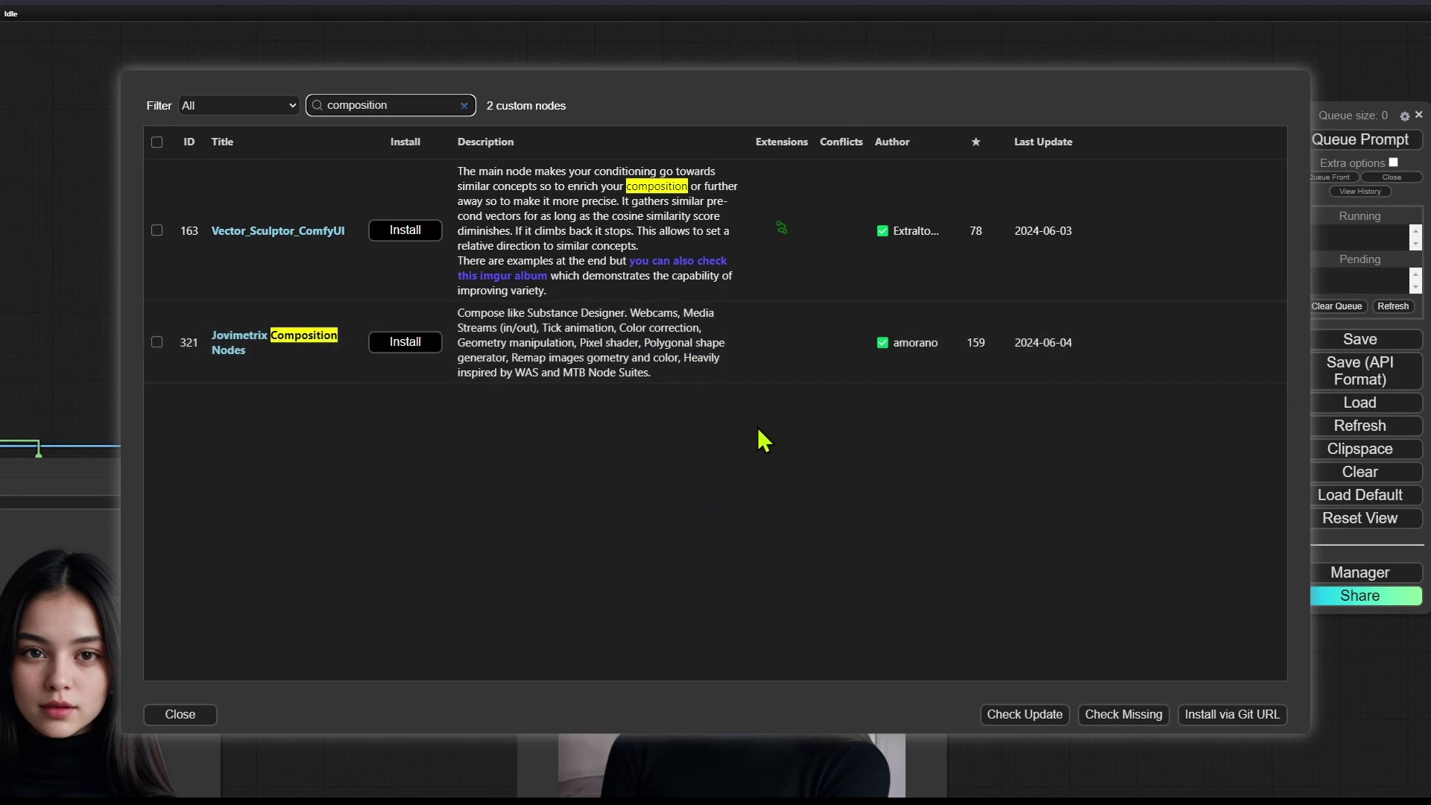
{"action": "key", "text": "ctrl+a"}
{"action": "type", "text": "correction"}
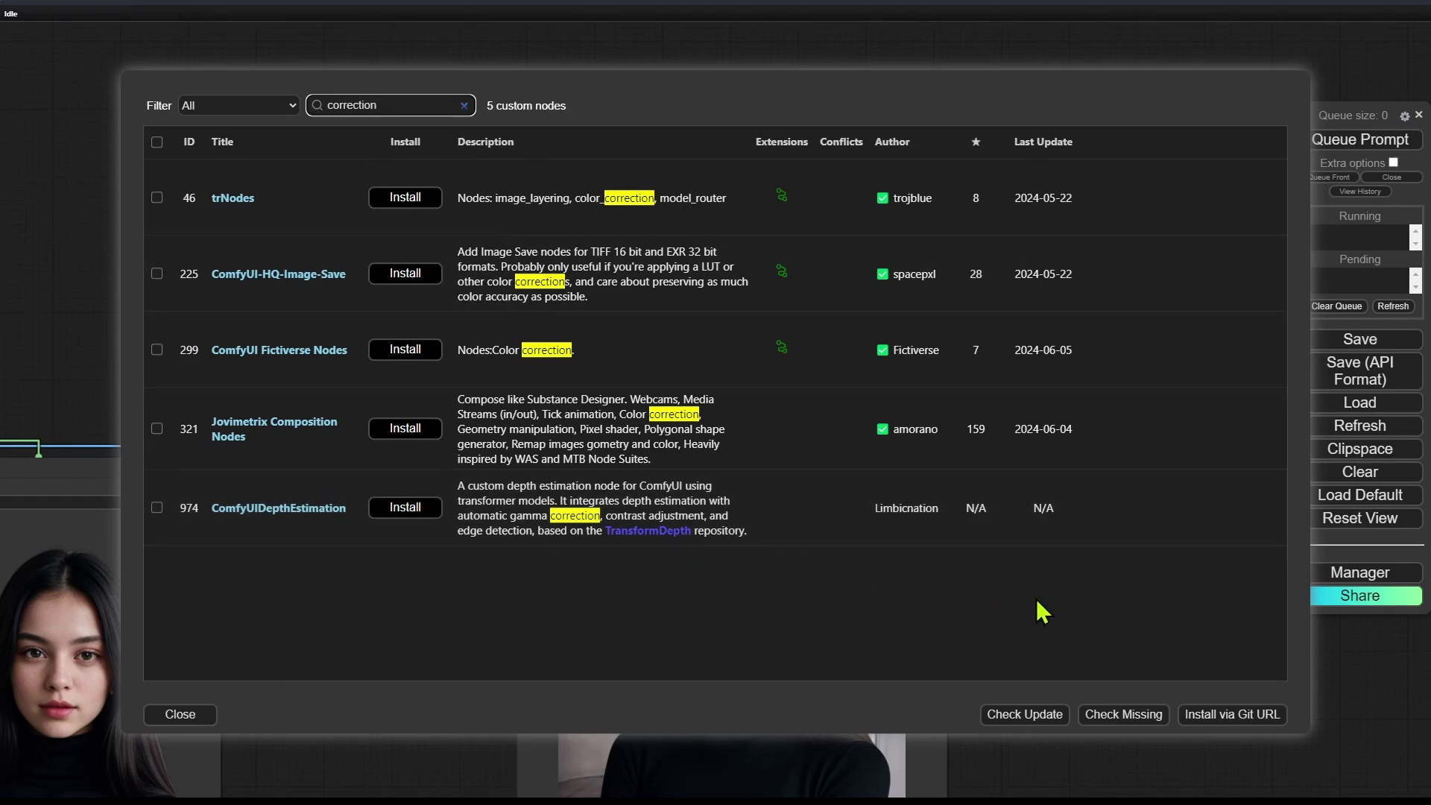
{"action": "left_click", "coordinate": [237, 199]}
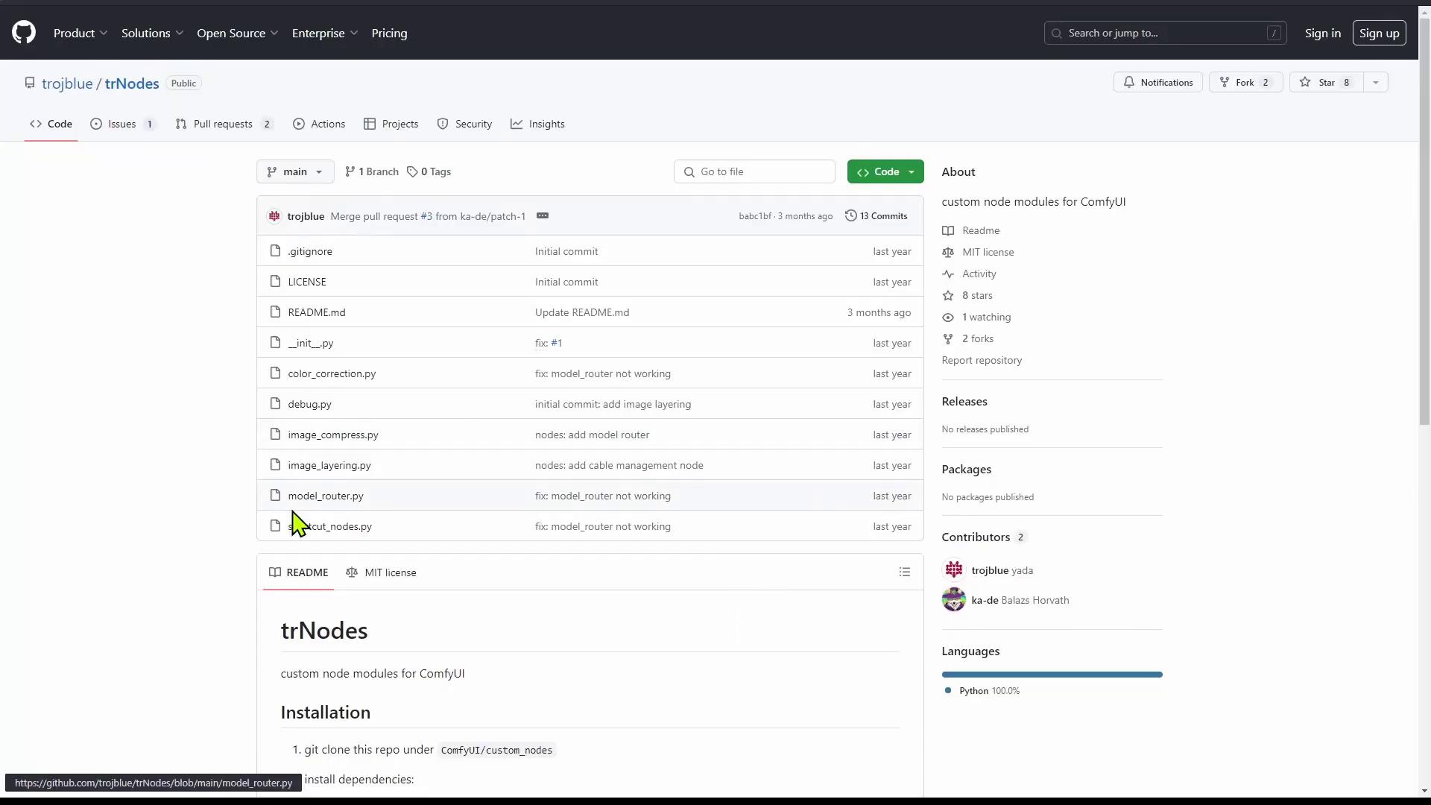
Scroll the trNodes README, then close its tab to return to ComfyUI.
{"action": "scroll", "coordinate": [150, 511], "scroll_direction": "down", "scroll_amount": 10}
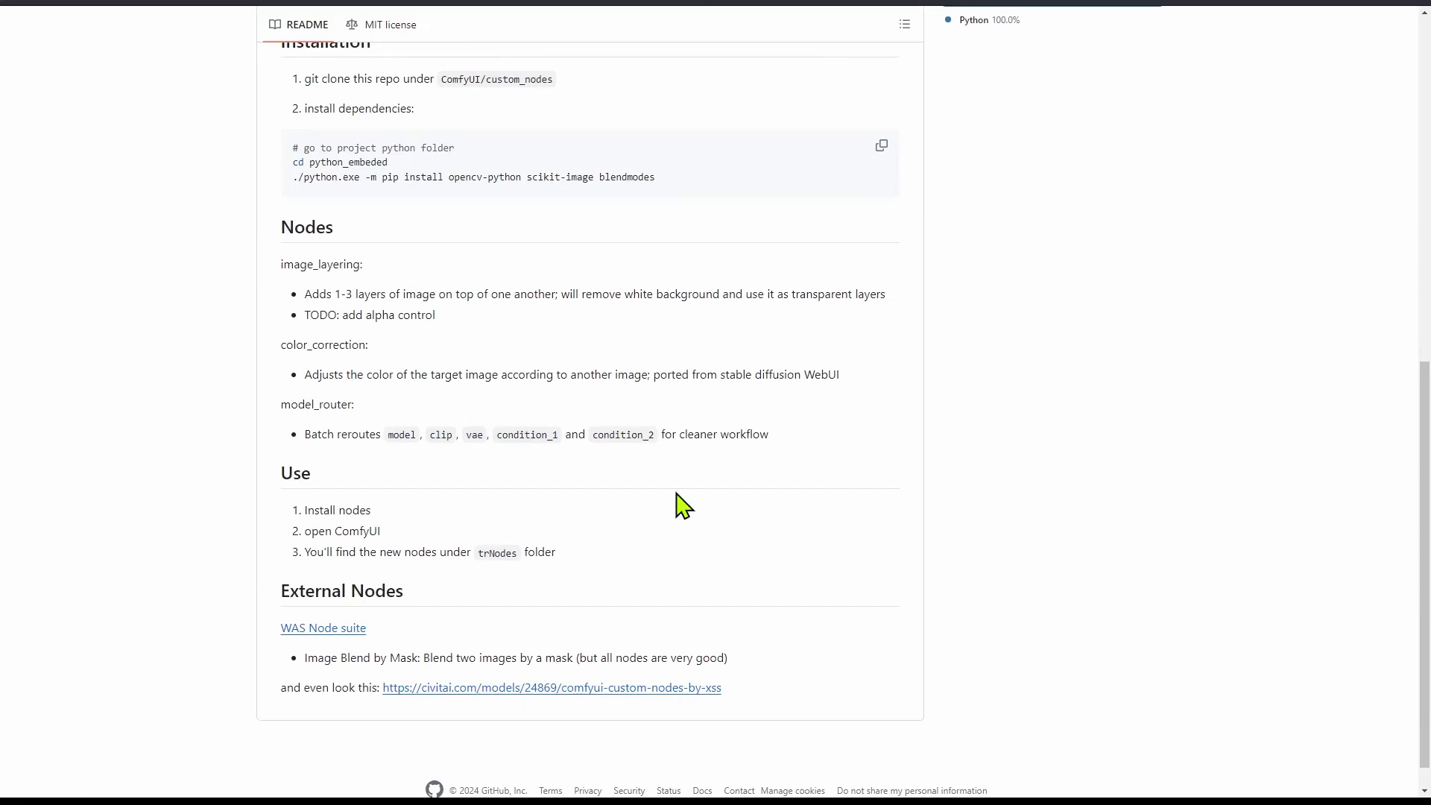
{"action": "key", "text": "ctrl+w"}
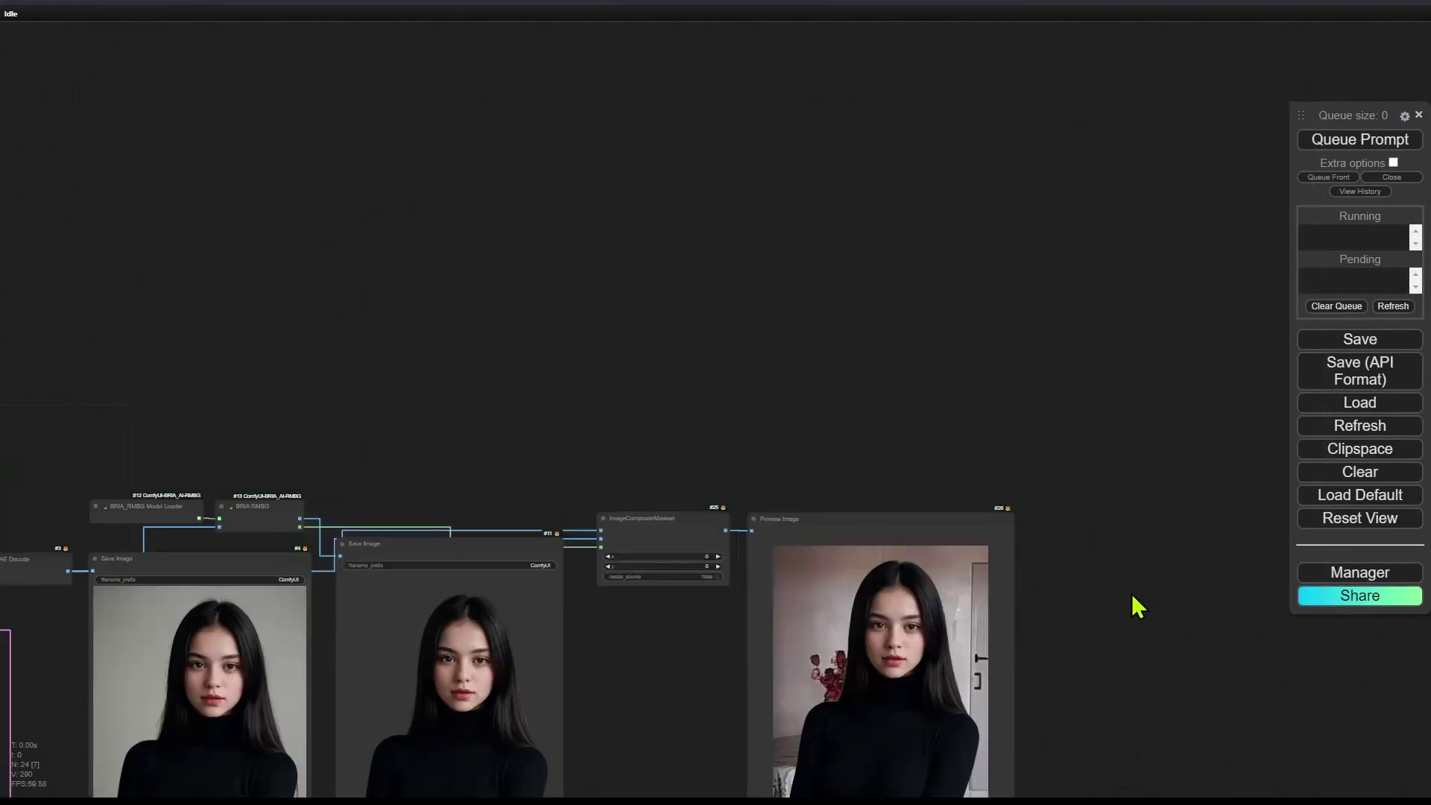
Pan and zoom around the workflow to inspect the portrait-in-room composite preview.
{"action": "scroll", "coordinate": [1132, 595], "scroll_direction": "down", "scroll_amount": 8}
{"action": "left_click_drag", "start_coordinate": [1134, 596], "coordinate": [1088, 410]}
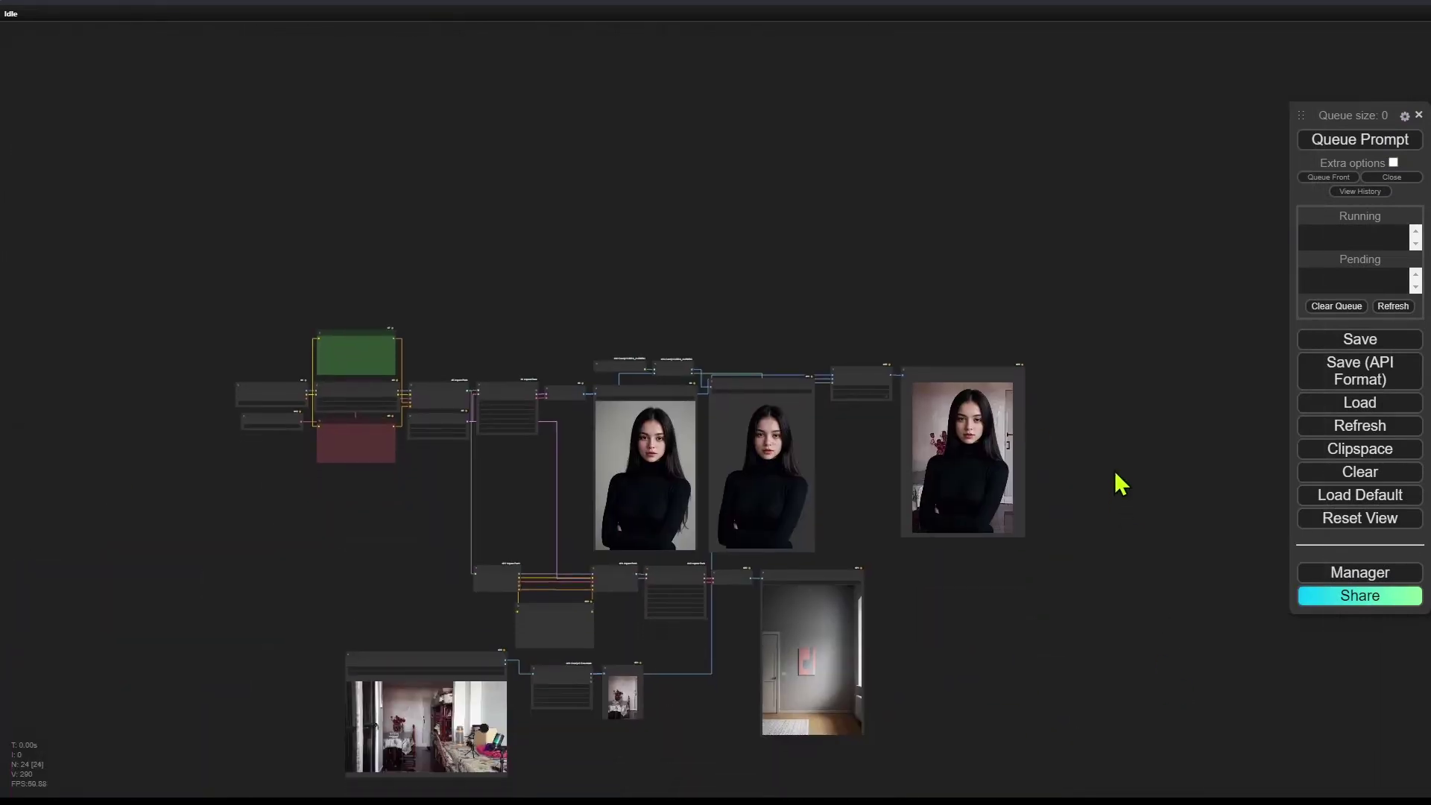
{"action": "left_click_drag", "start_coordinate": [1099, 525], "coordinate": [1091, 406]}
{"action": "scroll", "coordinate": [1054, 538], "scroll_direction": "up", "scroll_amount": 3}
{"action": "scroll", "coordinate": [1055, 542], "scroll_direction": "up", "scroll_amount": 1}
{"action": "left_click_drag", "start_coordinate": [980, 556], "coordinate": [1198, 594]}
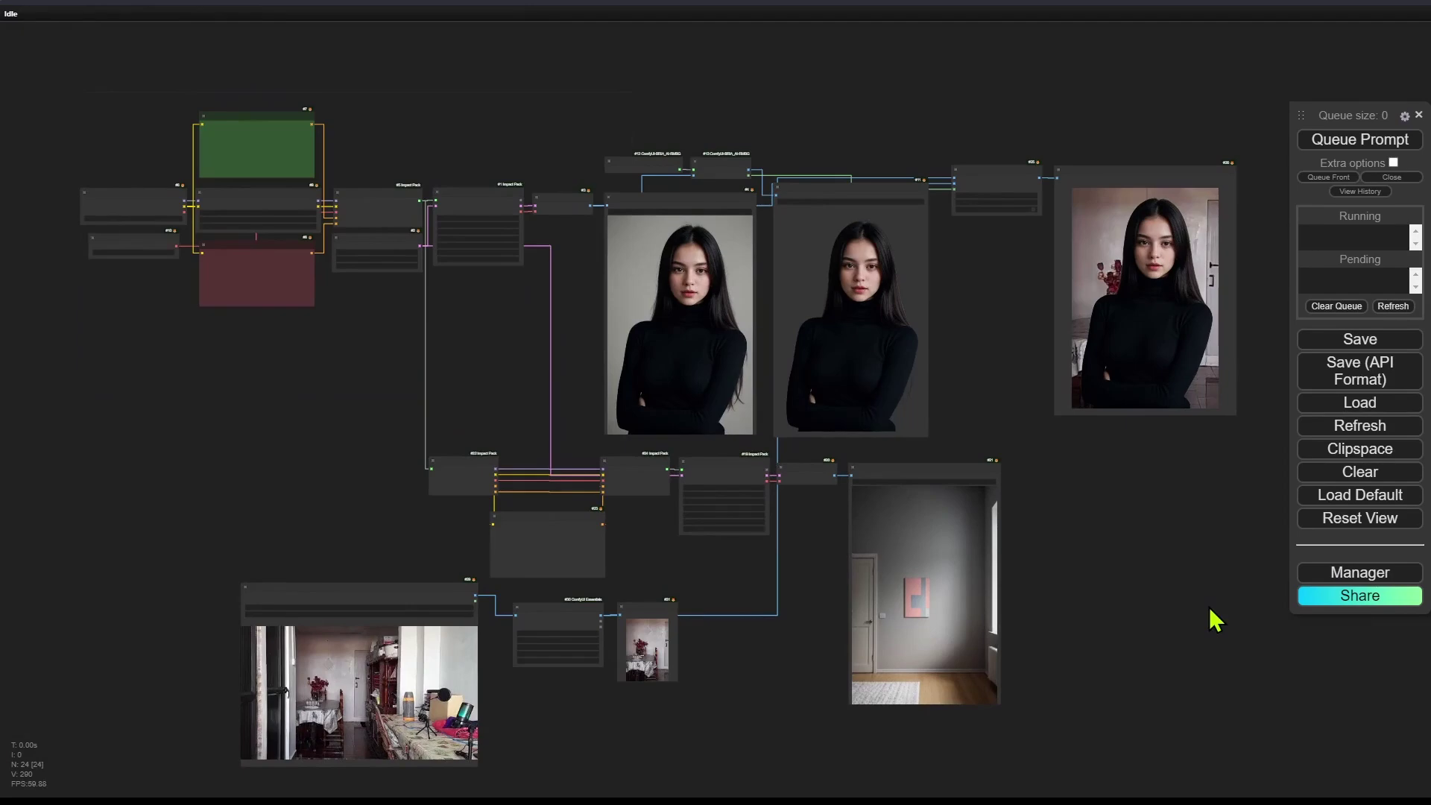
{"action": "scroll", "coordinate": [1209, 607], "scroll_direction": "up", "scroll_amount": 1}
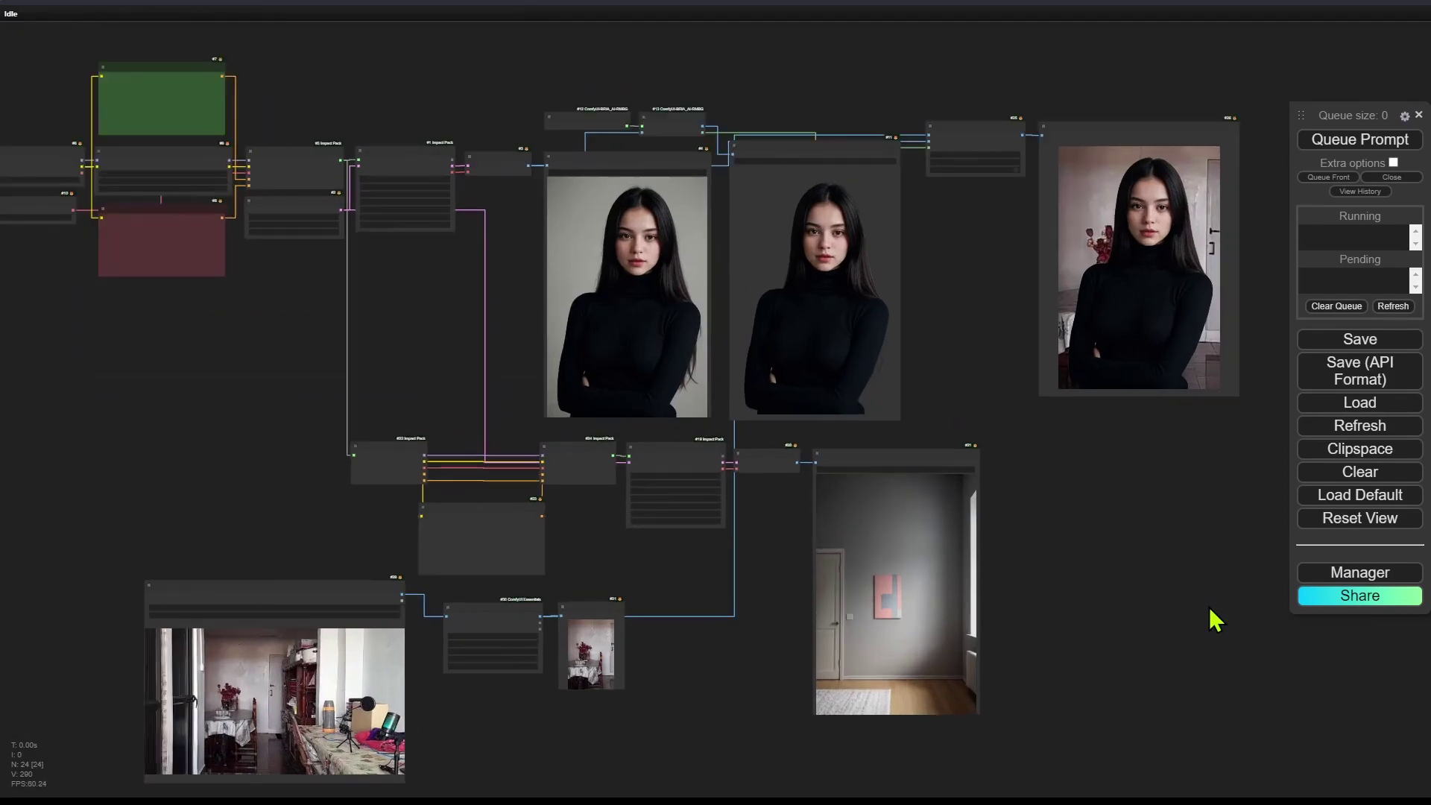
{"action": "scroll", "coordinate": [924, 340], "scroll_direction": "up", "scroll_amount": 3}
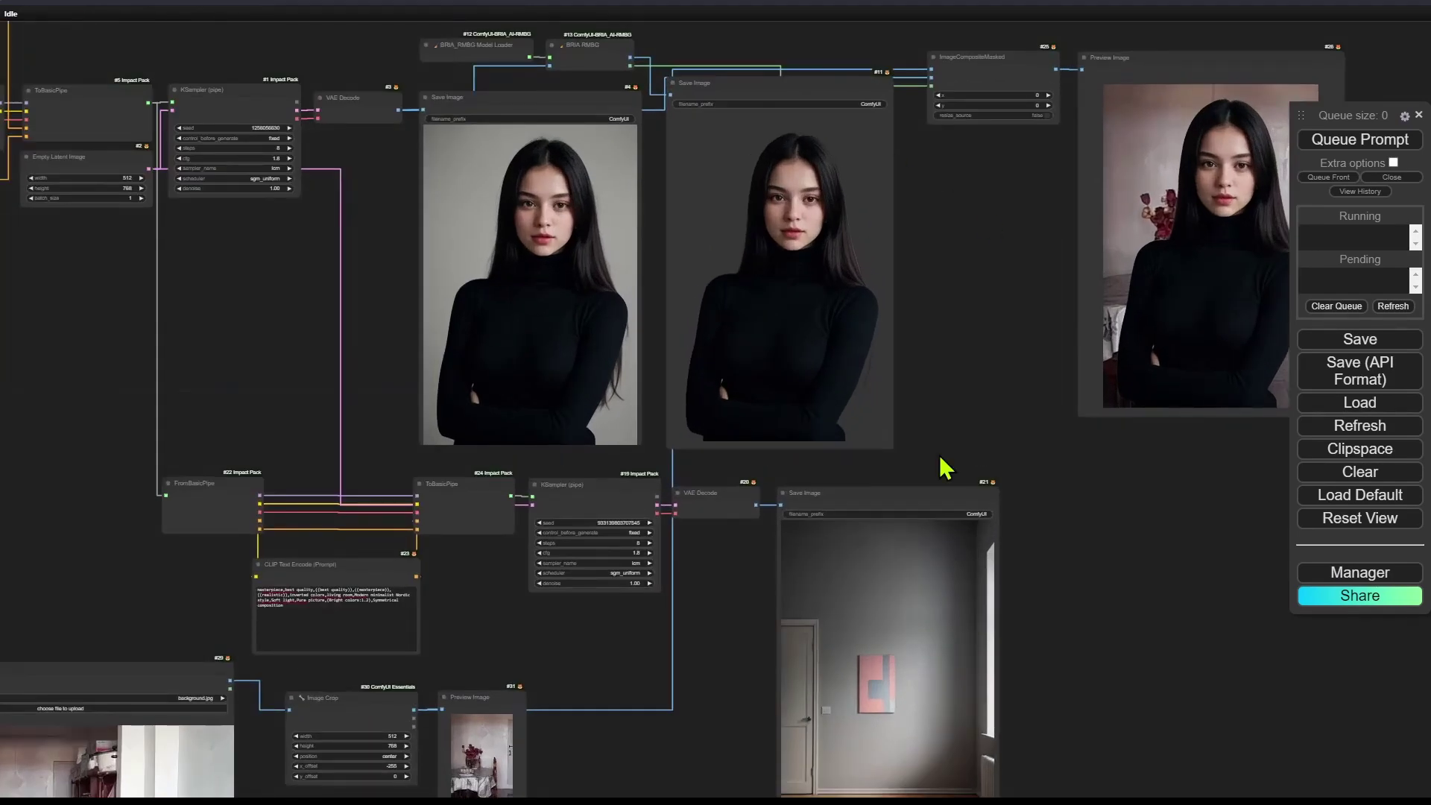
{"action": "scroll", "coordinate": [1217, 591], "scroll_direction": "down", "scroll_amount": 4}
{"action": "scroll", "coordinate": [1125, 559], "scroll_direction": "up", "scroll_amount": 2}
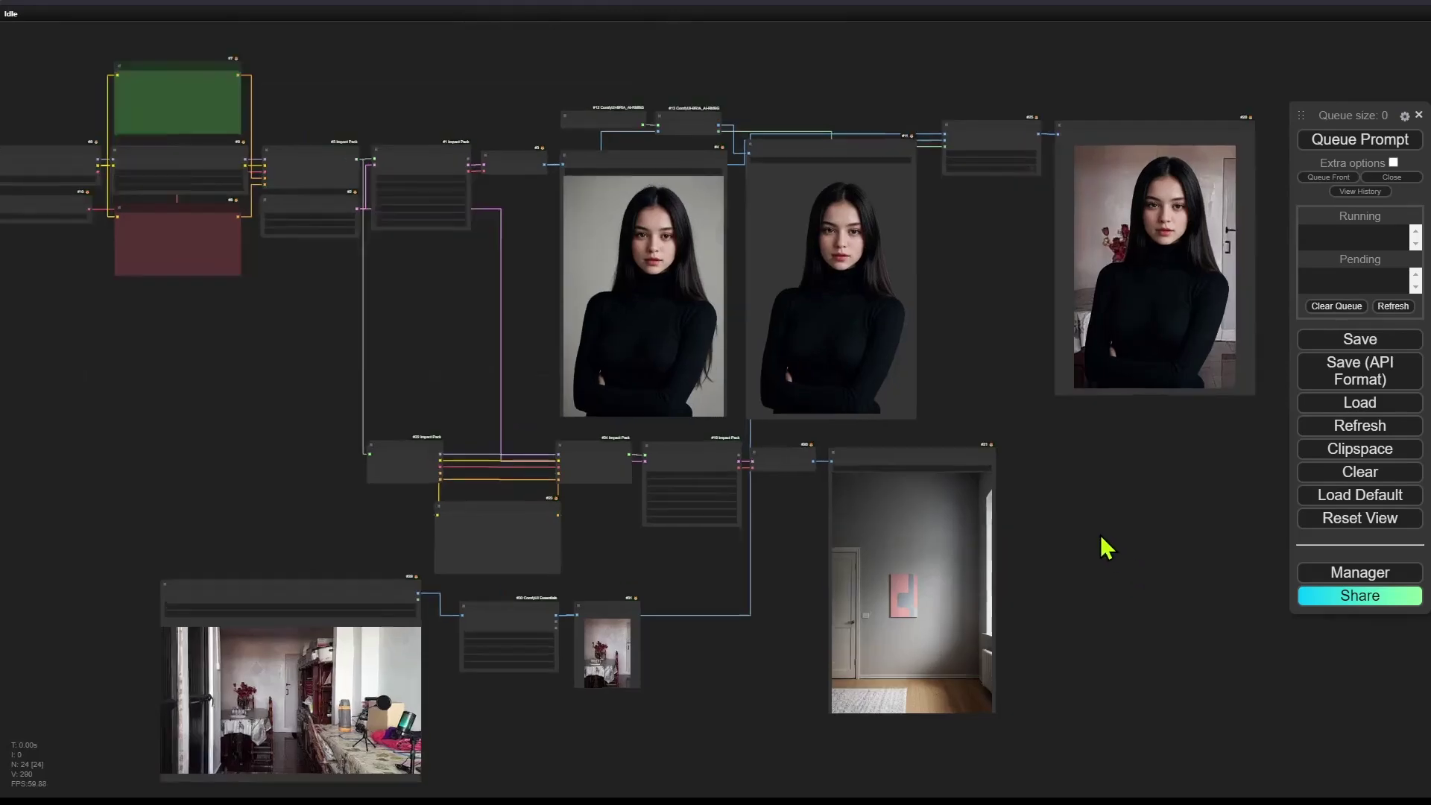
{"action": "scroll", "coordinate": [1090, 501], "scroll_direction": "down", "scroll_amount": 1}
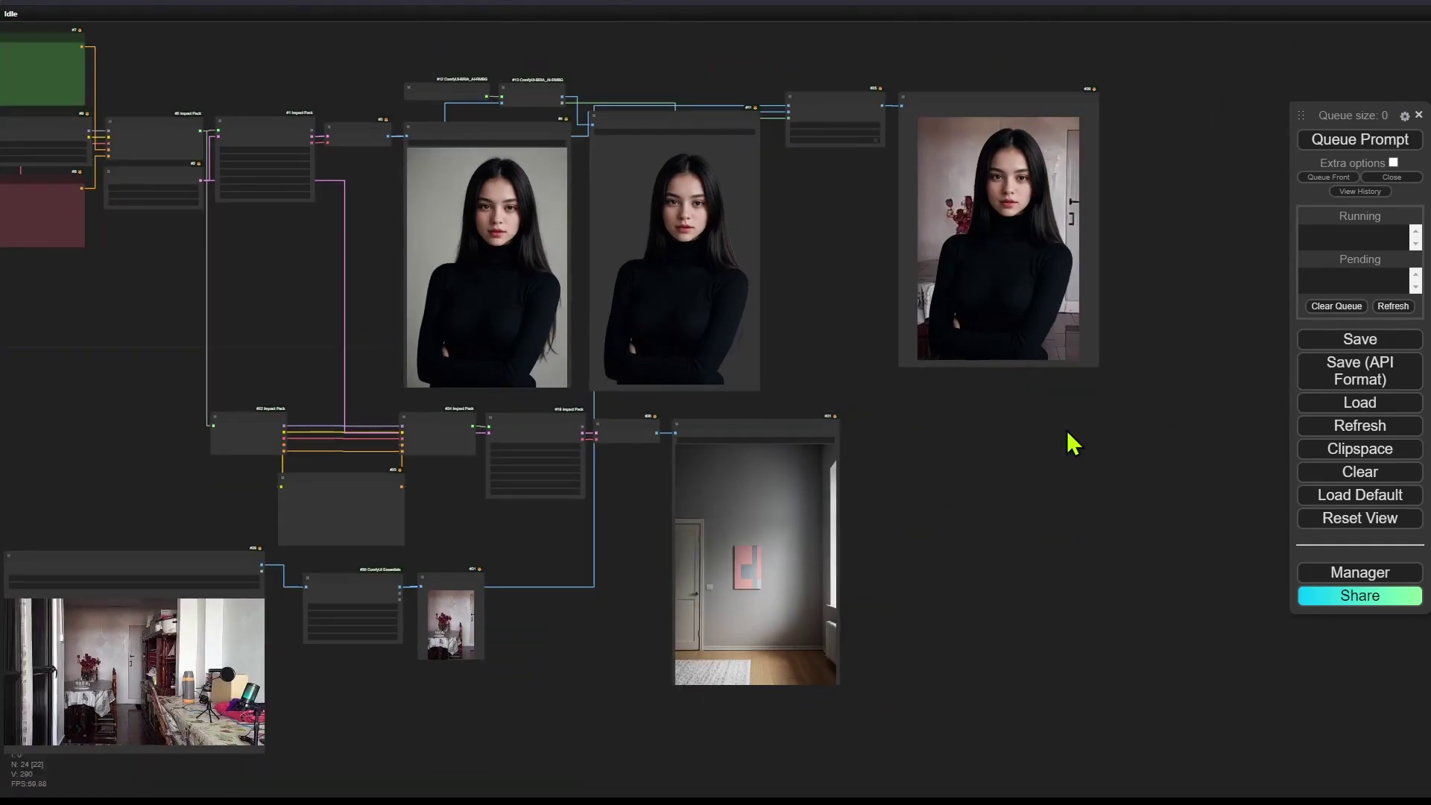
{"action": "scroll", "coordinate": [1108, 460], "scroll_direction": "up", "scroll_amount": 3}
{"action": "left_click_drag", "start_coordinate": [1207, 265], "coordinate": [1115, 505]}
{"action": "scroll", "coordinate": [1115, 504], "scroll_direction": "up", "scroll_amount": 2}
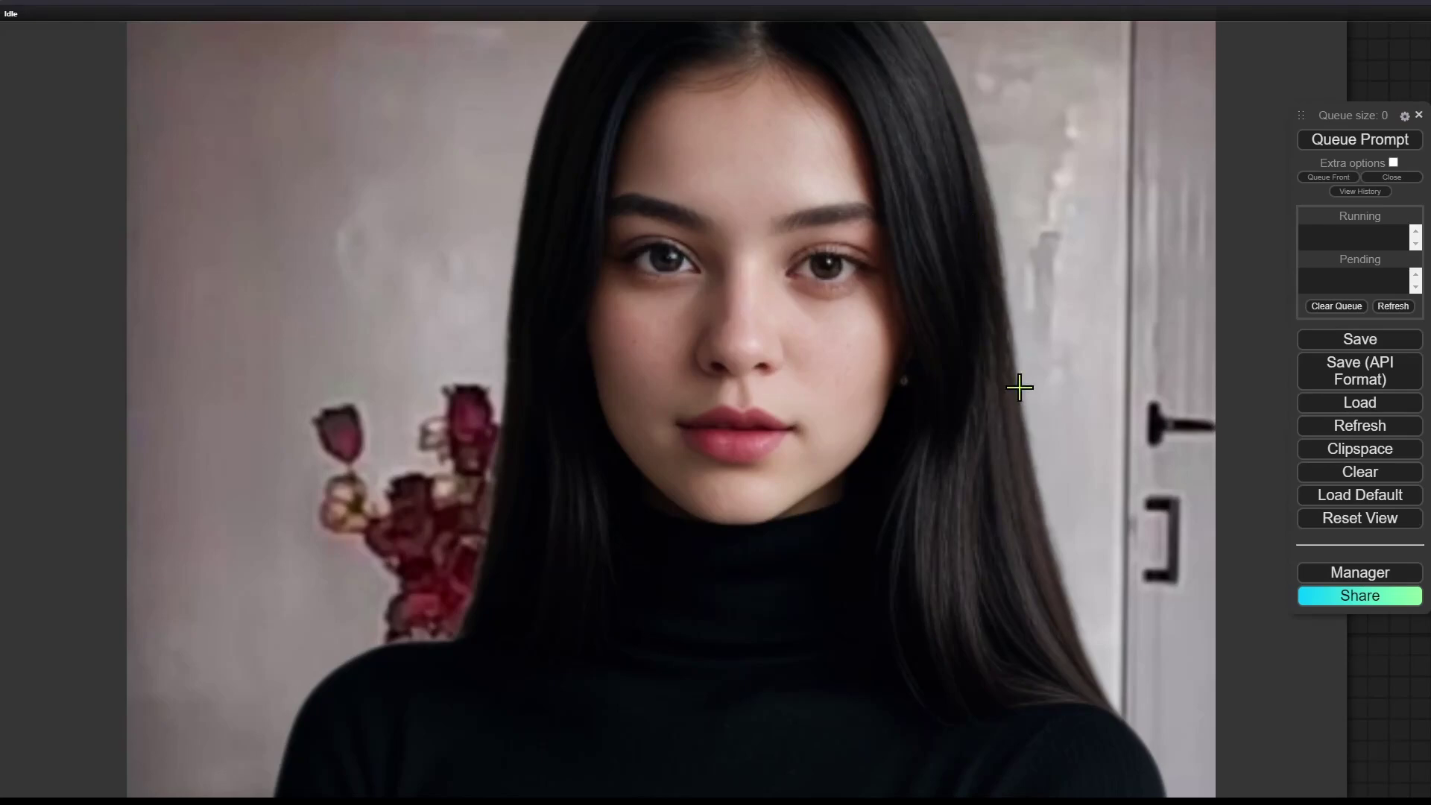
{"action": "scroll", "coordinate": [859, 332], "scroll_direction": "down", "scroll_amount": 15}
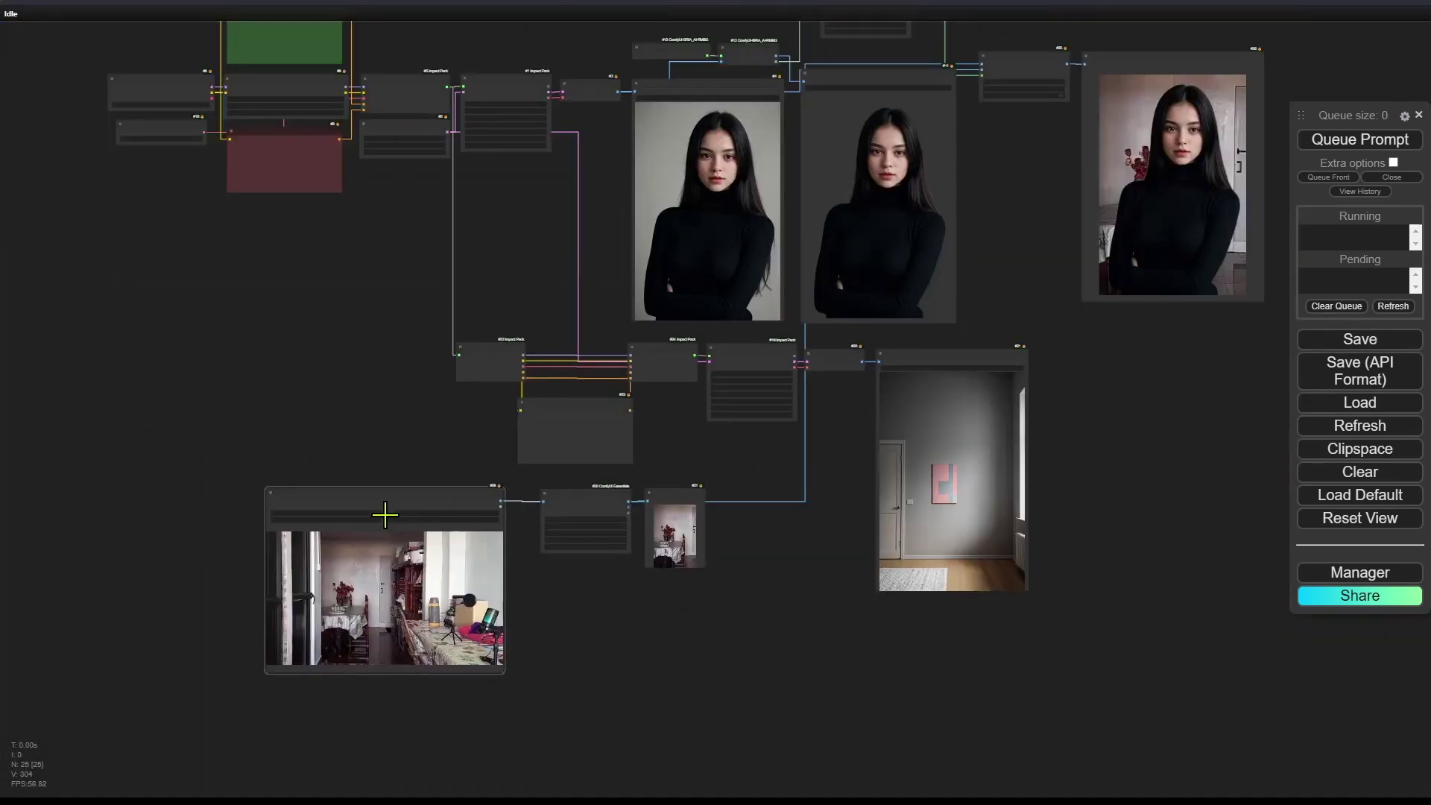
{"action": "left_click_drag", "start_coordinate": [385, 514], "coordinate": [408, 505]}
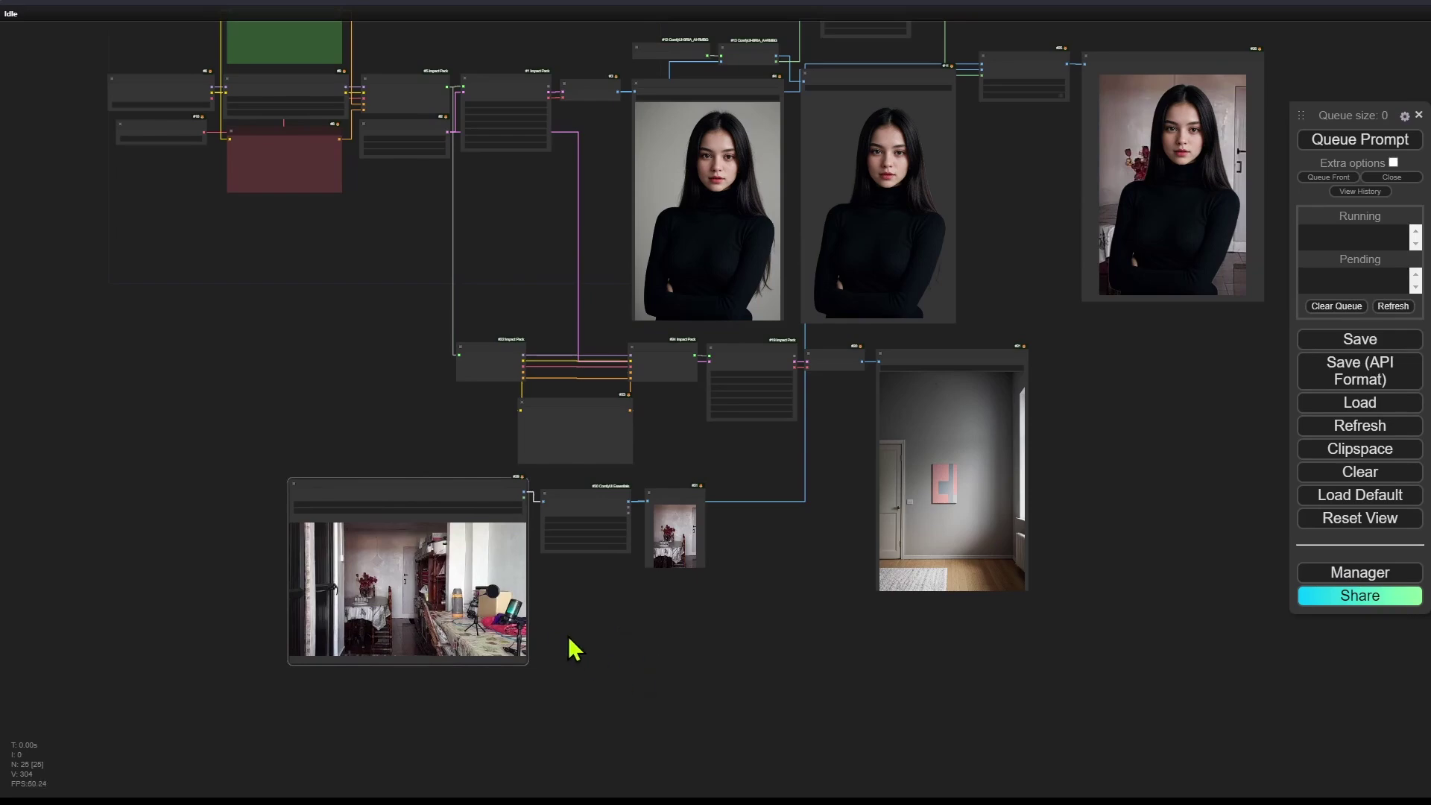
{"action": "scroll", "coordinate": [592, 623], "scroll_direction": "up", "scroll_amount": 3}
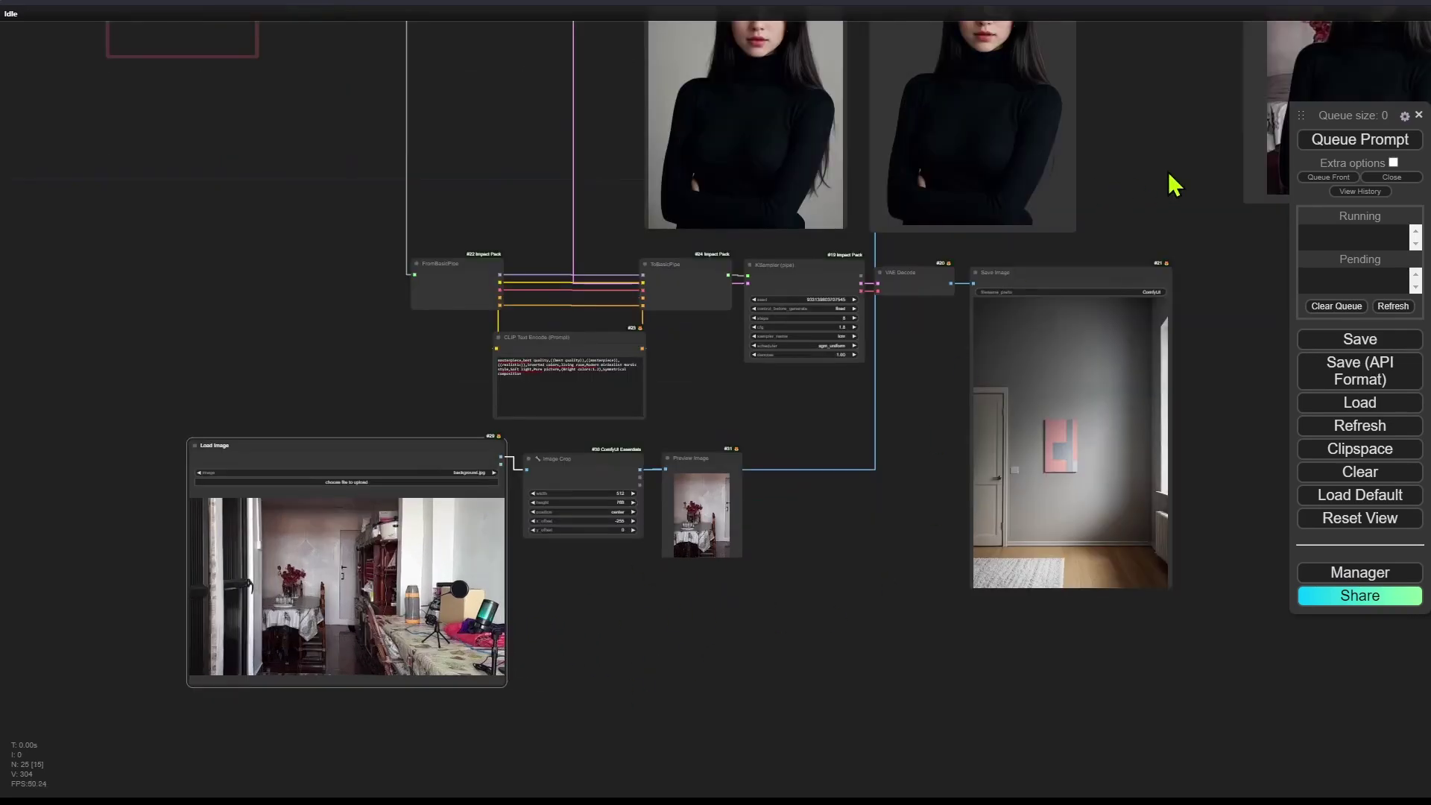
Link the foreground.jpg Load Image to BRIA RMBG's image input, replacing the old link.
{"action": "left_click_drag", "start_coordinate": [715, 409], "coordinate": [708, 645]}
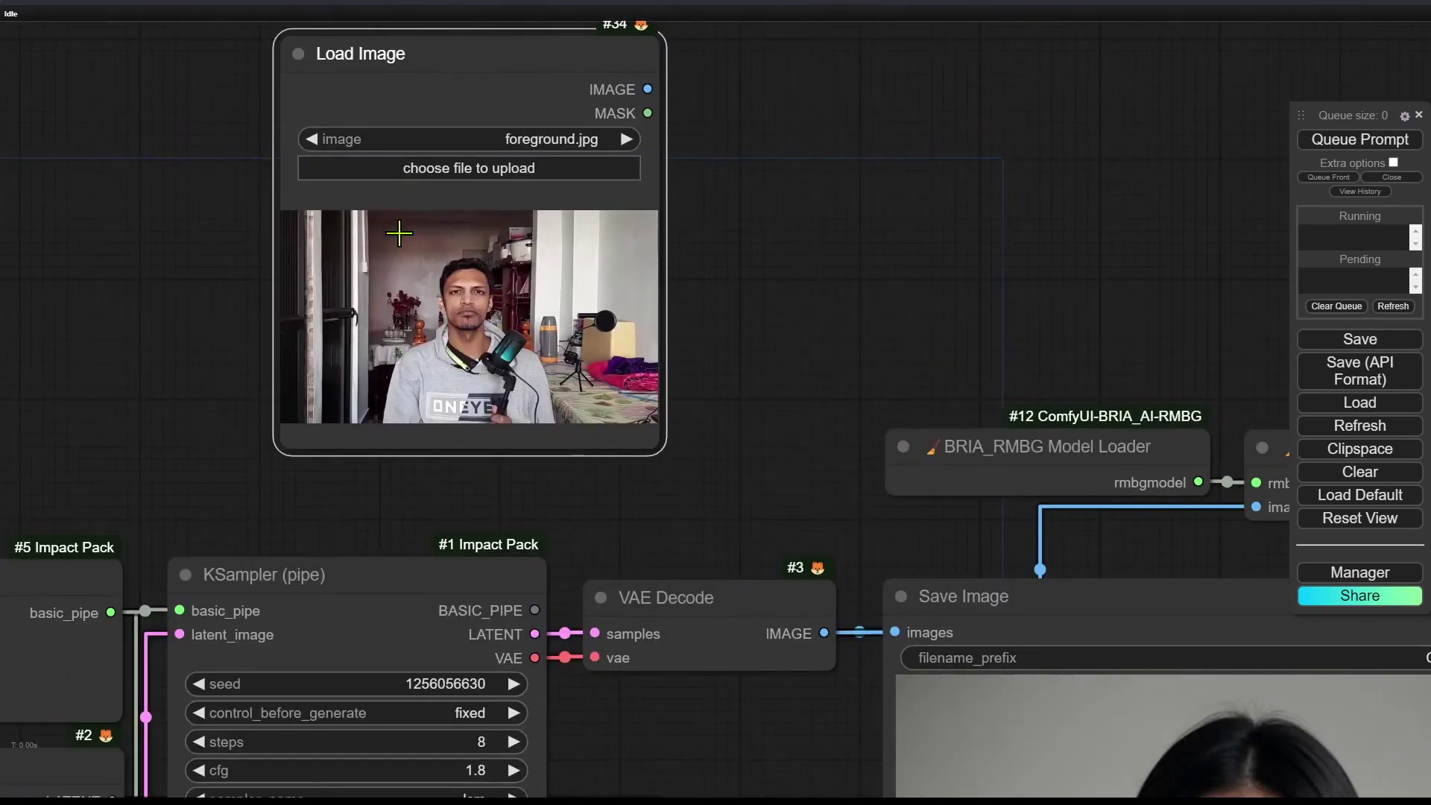
{"action": "left_click_drag", "start_coordinate": [851, 285], "coordinate": [716, 243]}
{"action": "left_click_drag", "start_coordinate": [467, 98], "coordinate": [1077, 516]}
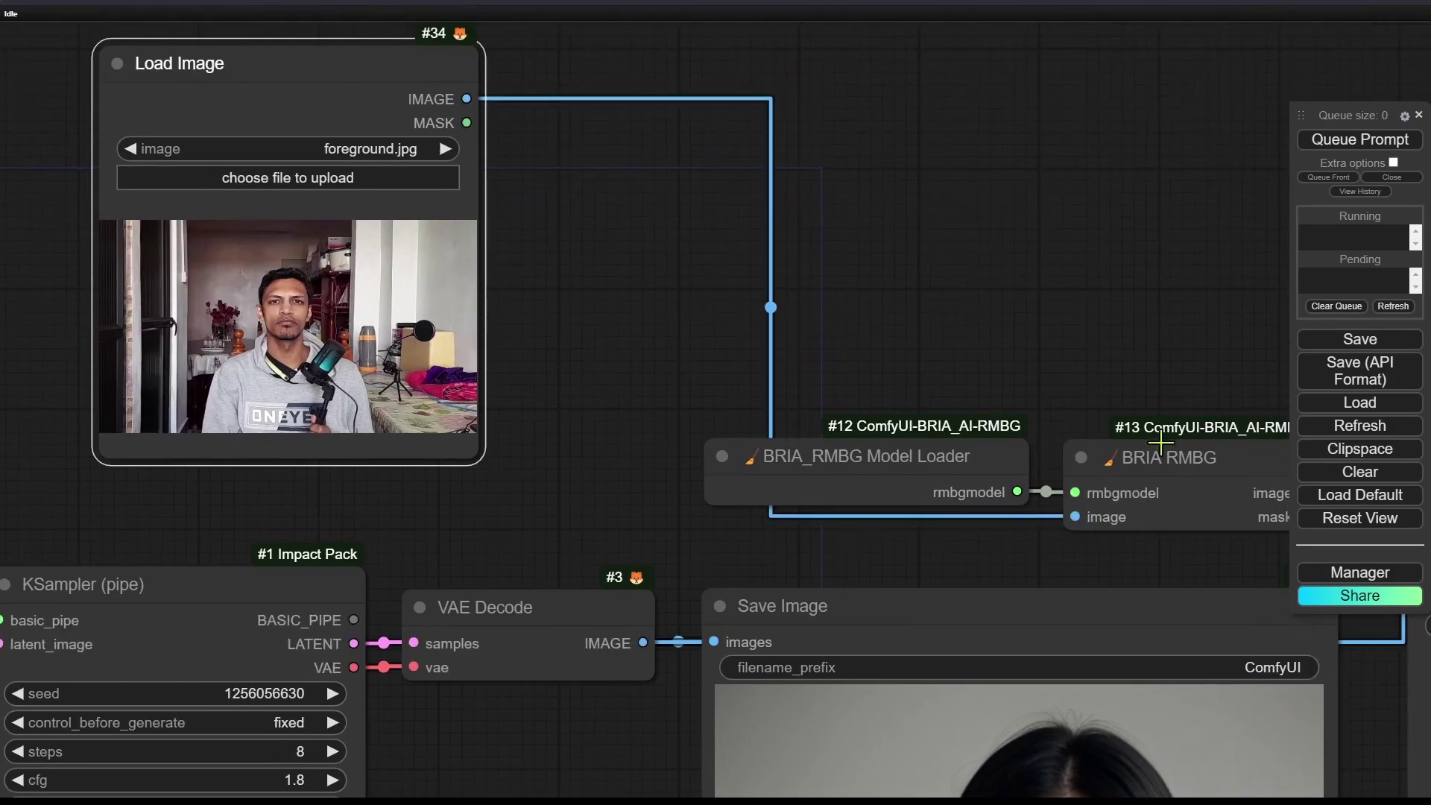
{"action": "left_click_drag", "start_coordinate": [1020, 324], "coordinate": [530, 253]}
Pan and zoom to review the background image and crop nodes.
{"action": "scroll", "coordinate": [529, 254], "scroll_direction": "down", "scroll_amount": 4}
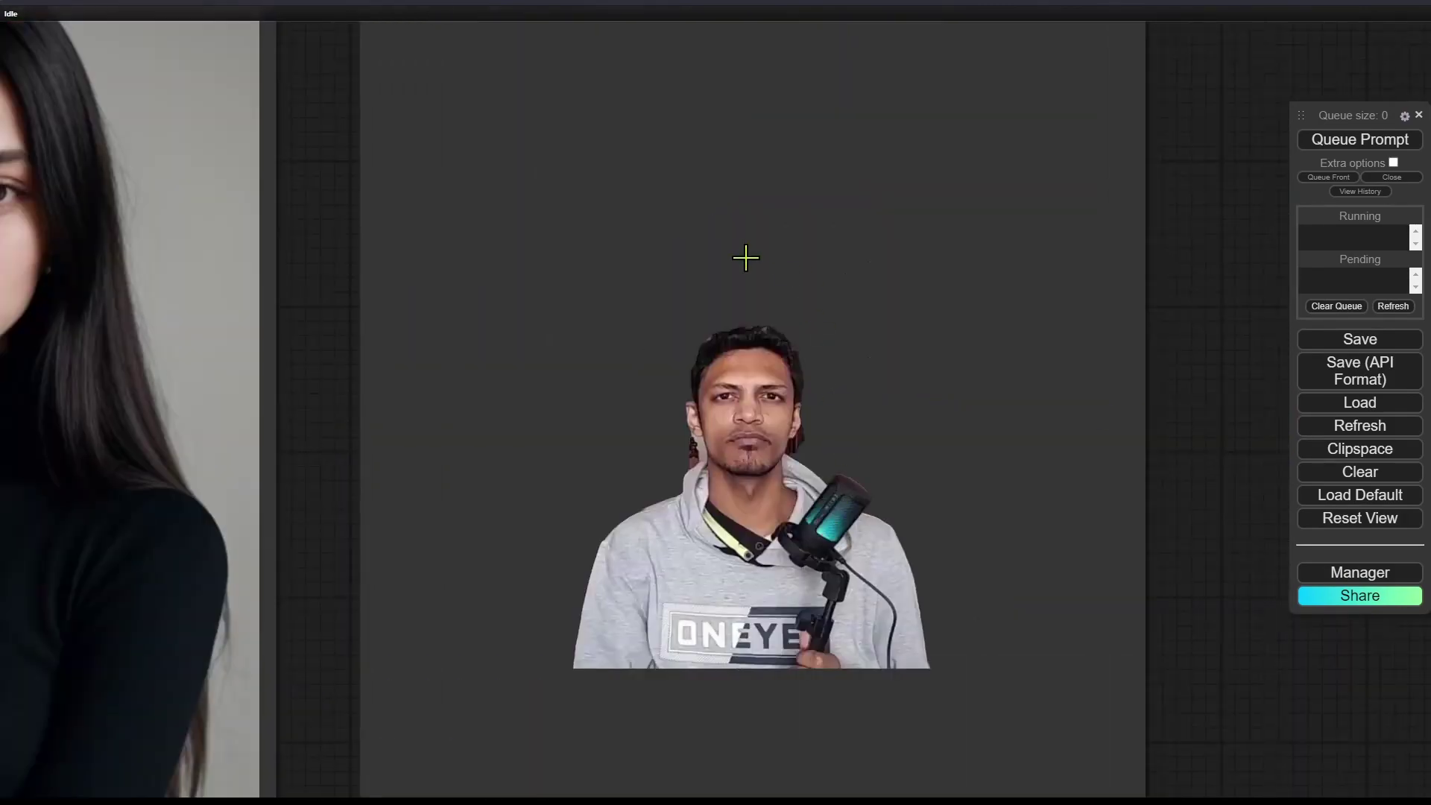
{"action": "scroll", "coordinate": [1150, 549], "scroll_direction": "down", "scroll_amount": 10}
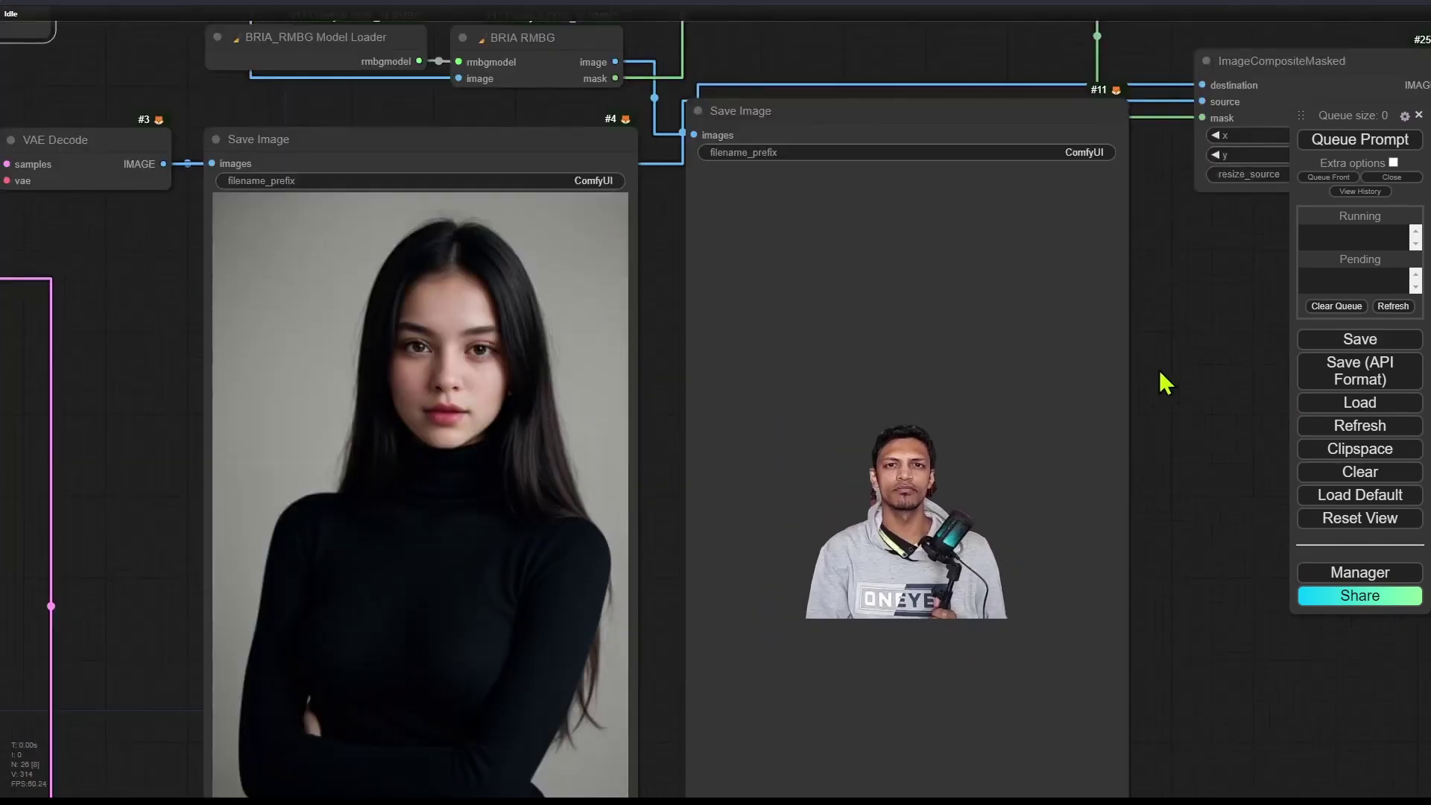
{"action": "scroll", "coordinate": [1118, 462], "scroll_direction": "down", "scroll_amount": 3}
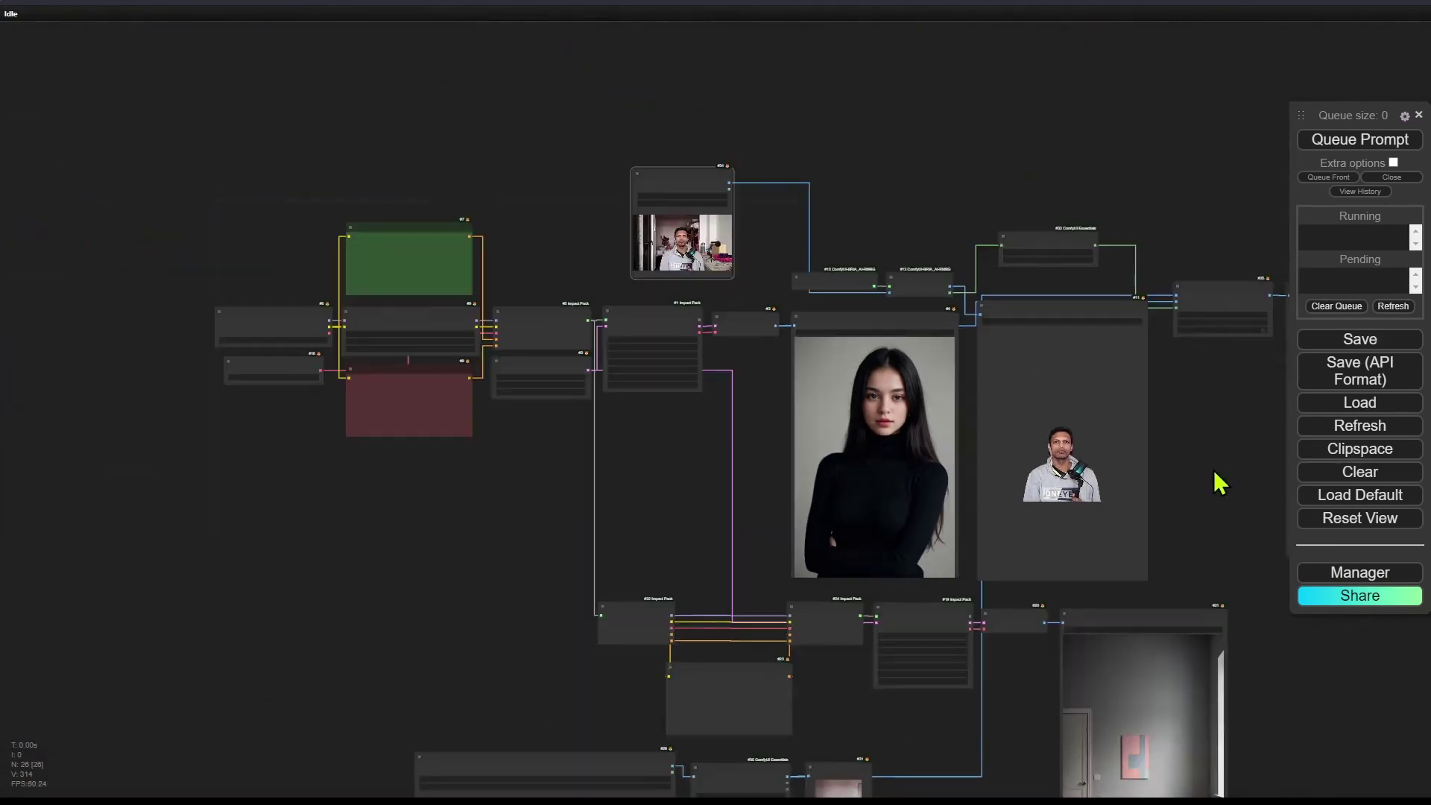
{"action": "scroll", "coordinate": [947, 227], "scroll_direction": "up", "scroll_amount": 4}
{"action": "left_click_drag", "start_coordinate": [1190, 284], "coordinate": [1180, 284]}
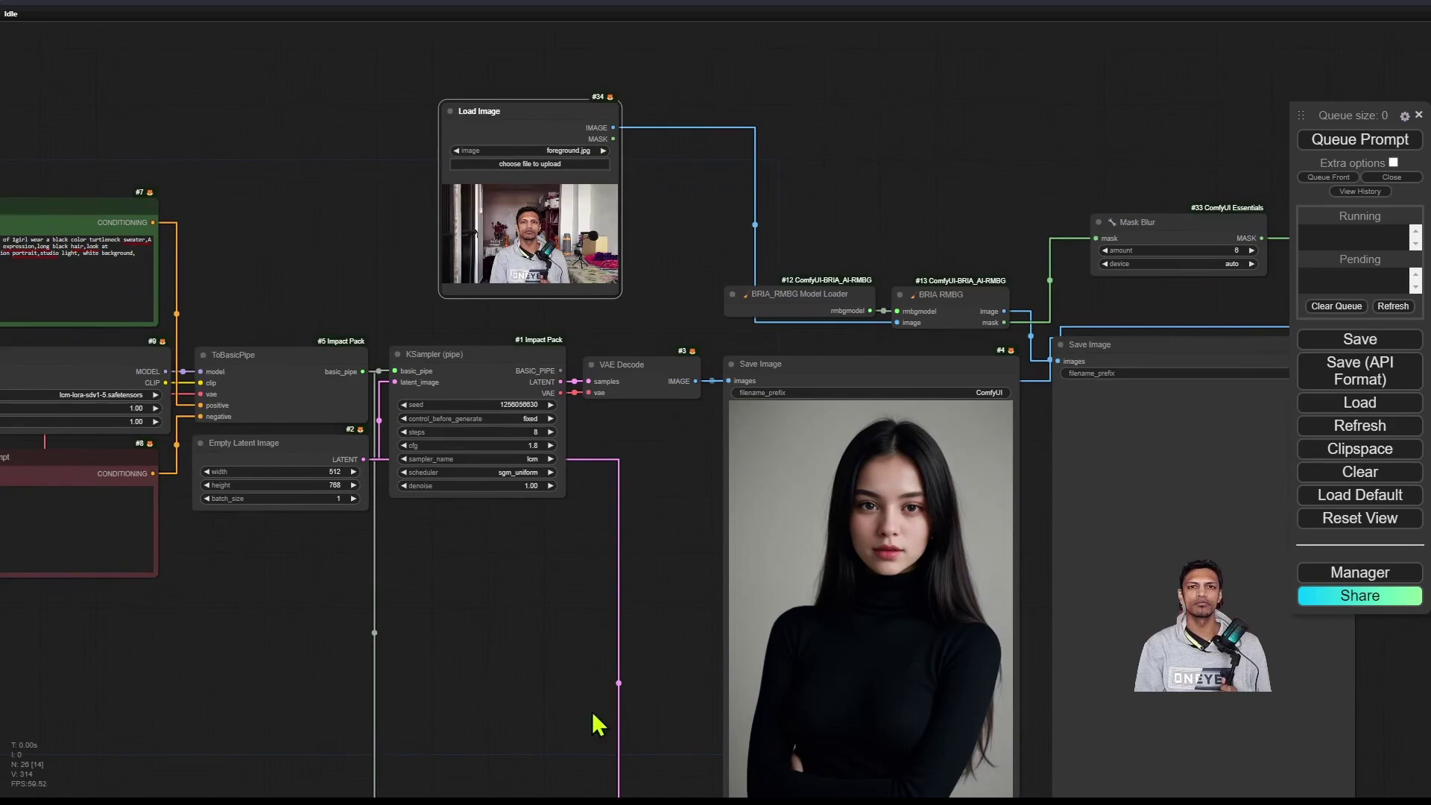
{"action": "left_click_drag", "start_coordinate": [596, 723], "coordinate": [715, 83]}
{"action": "scroll", "coordinate": [738, 771], "scroll_direction": "up", "scroll_amount": 3}
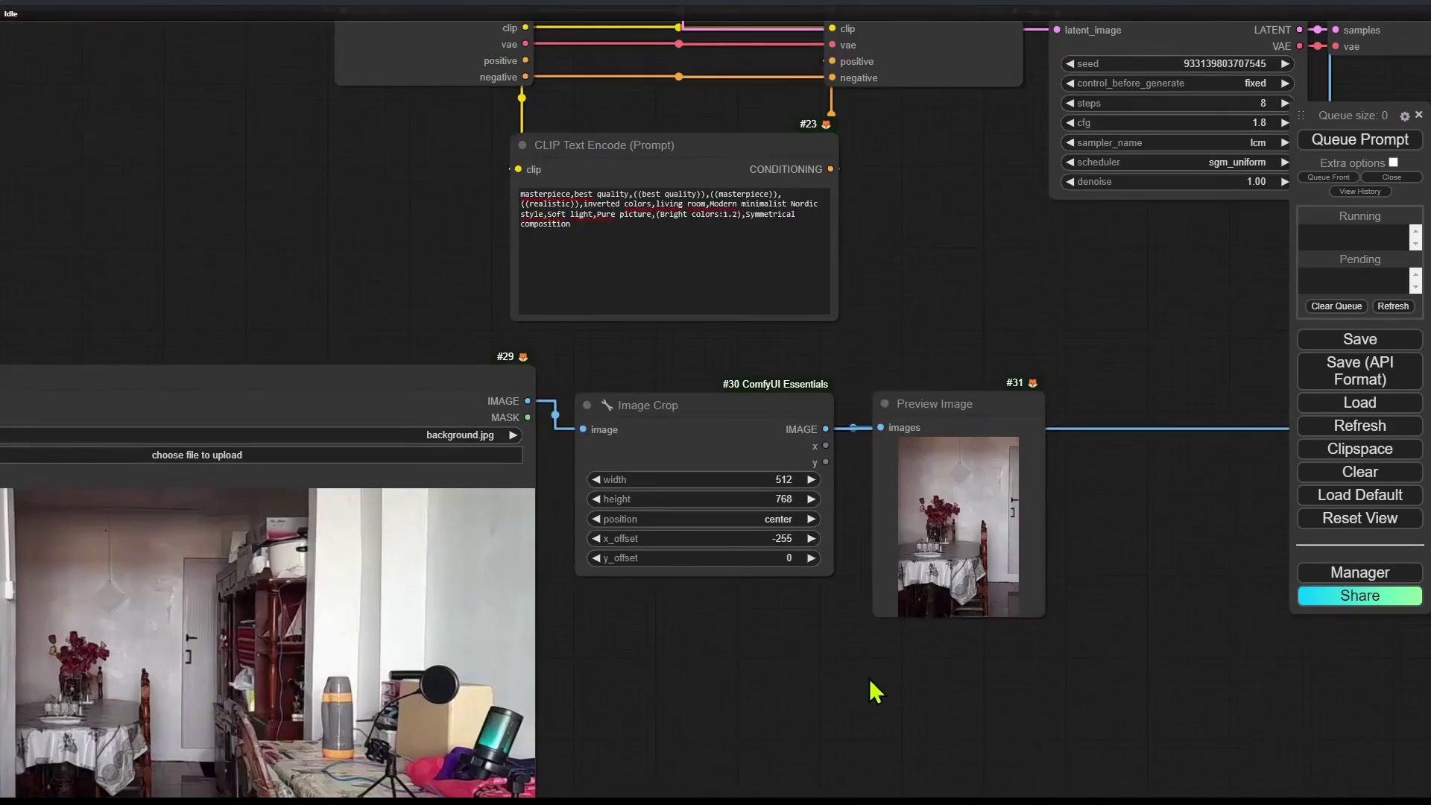
{"action": "scroll", "coordinate": [1073, 356], "scroll_direction": "down", "scroll_amount": 3}
{"action": "scroll", "coordinate": [1070, 351], "scroll_direction": "down", "scroll_amount": 2}
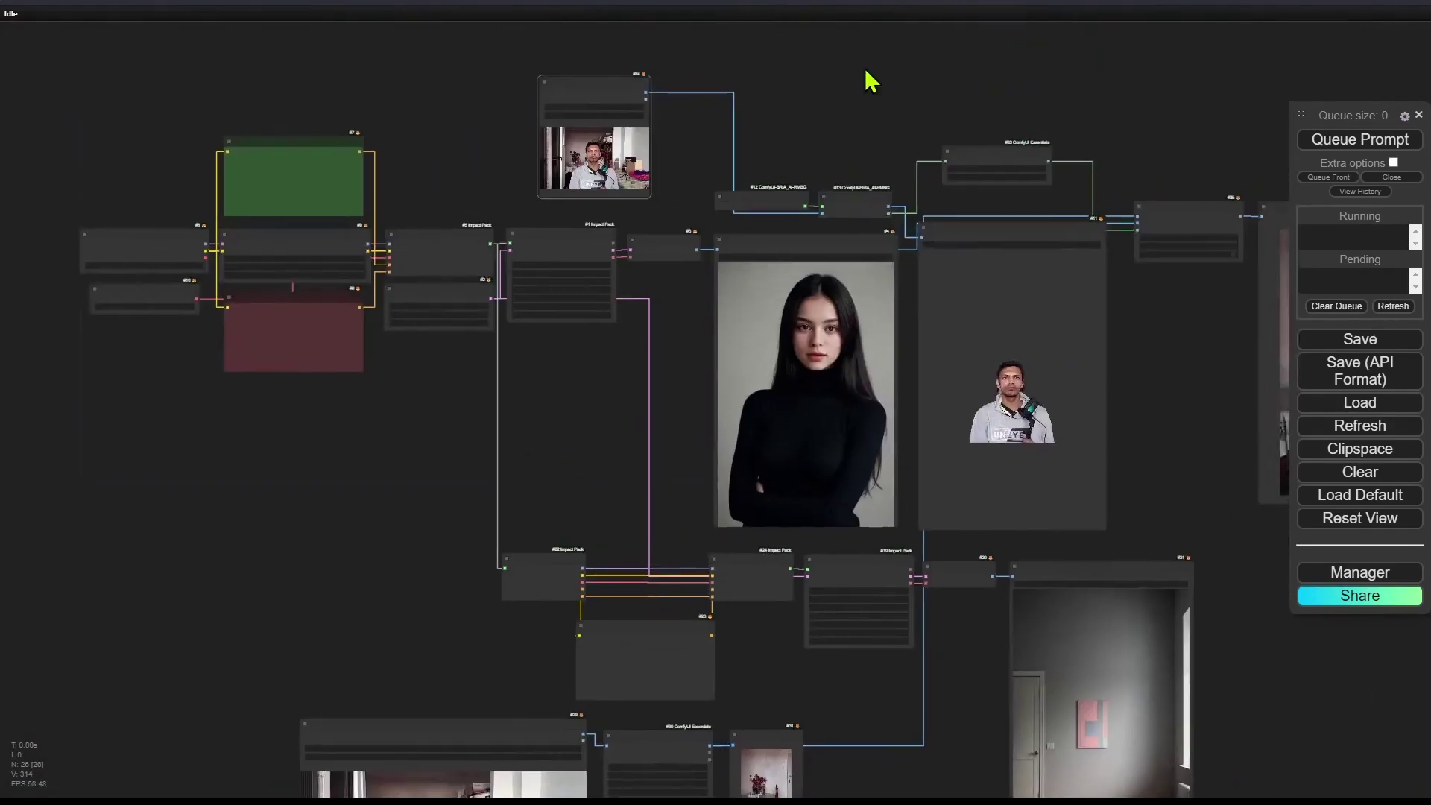
{"action": "scroll", "coordinate": [760, 337], "scroll_direction": "up", "scroll_amount": 2}
{"action": "scroll", "coordinate": [728, 261], "scroll_direction": "up", "scroll_amount": 3}
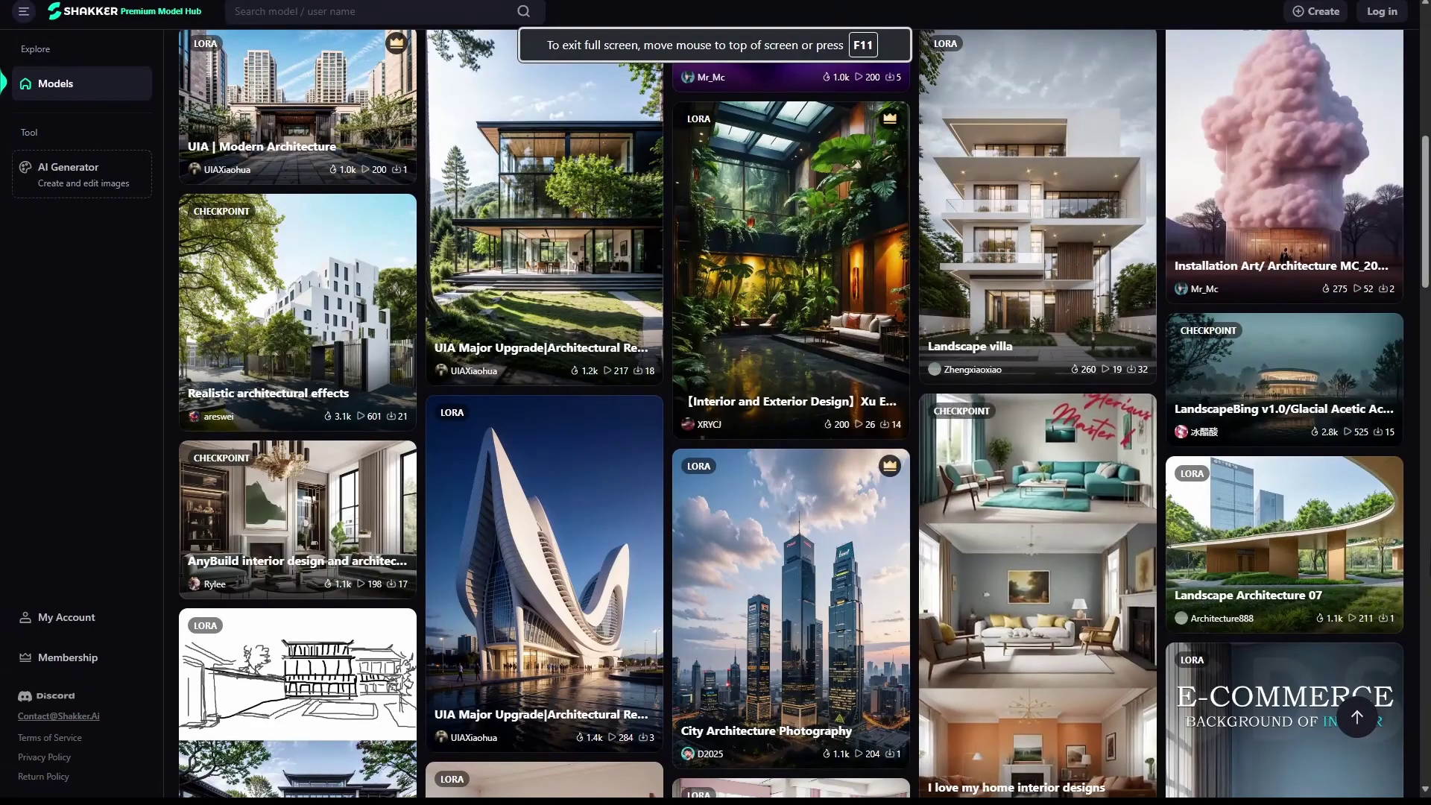
{"action": "scroll", "coordinate": [1405, 526], "scroll_direction": "up", "scroll_amount": 10}
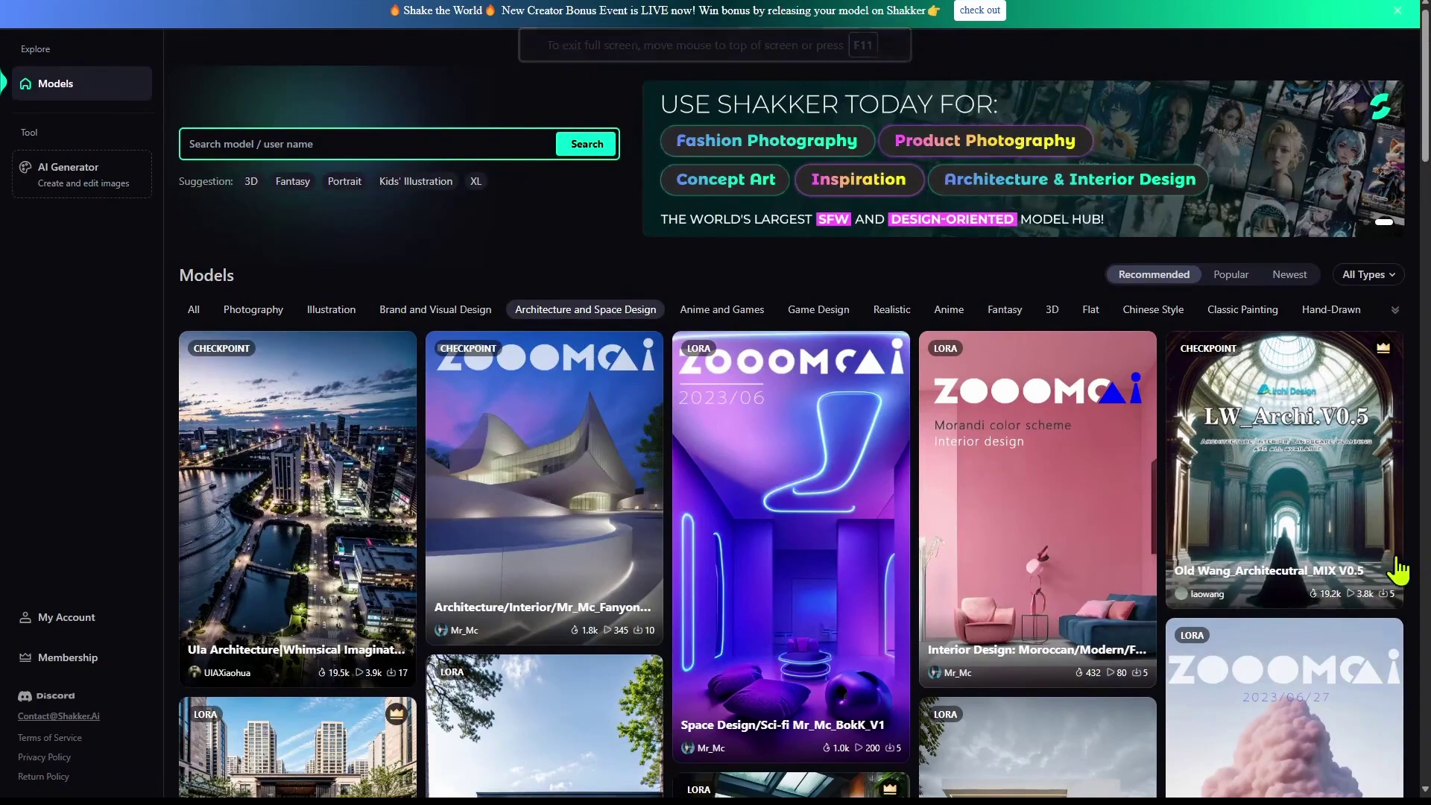
{"action": "scroll", "coordinate": [560, 261], "scroll_direction": "down", "scroll_amount": 3}
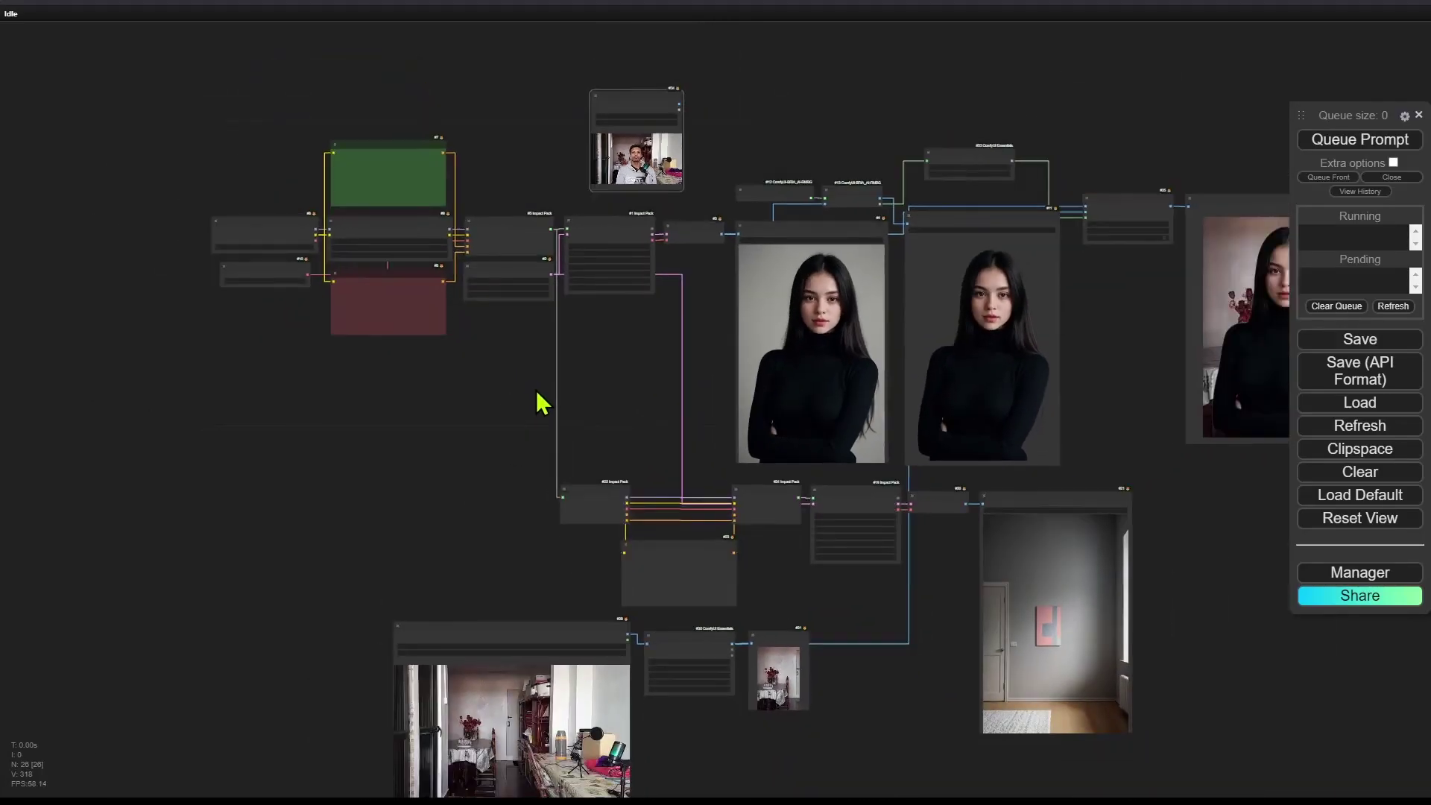
{"action": "left_click_drag", "start_coordinate": [1212, 558], "coordinate": [1074, 503]}
{"action": "scroll", "coordinate": [1069, 531], "scroll_direction": "down", "scroll_amount": 1}
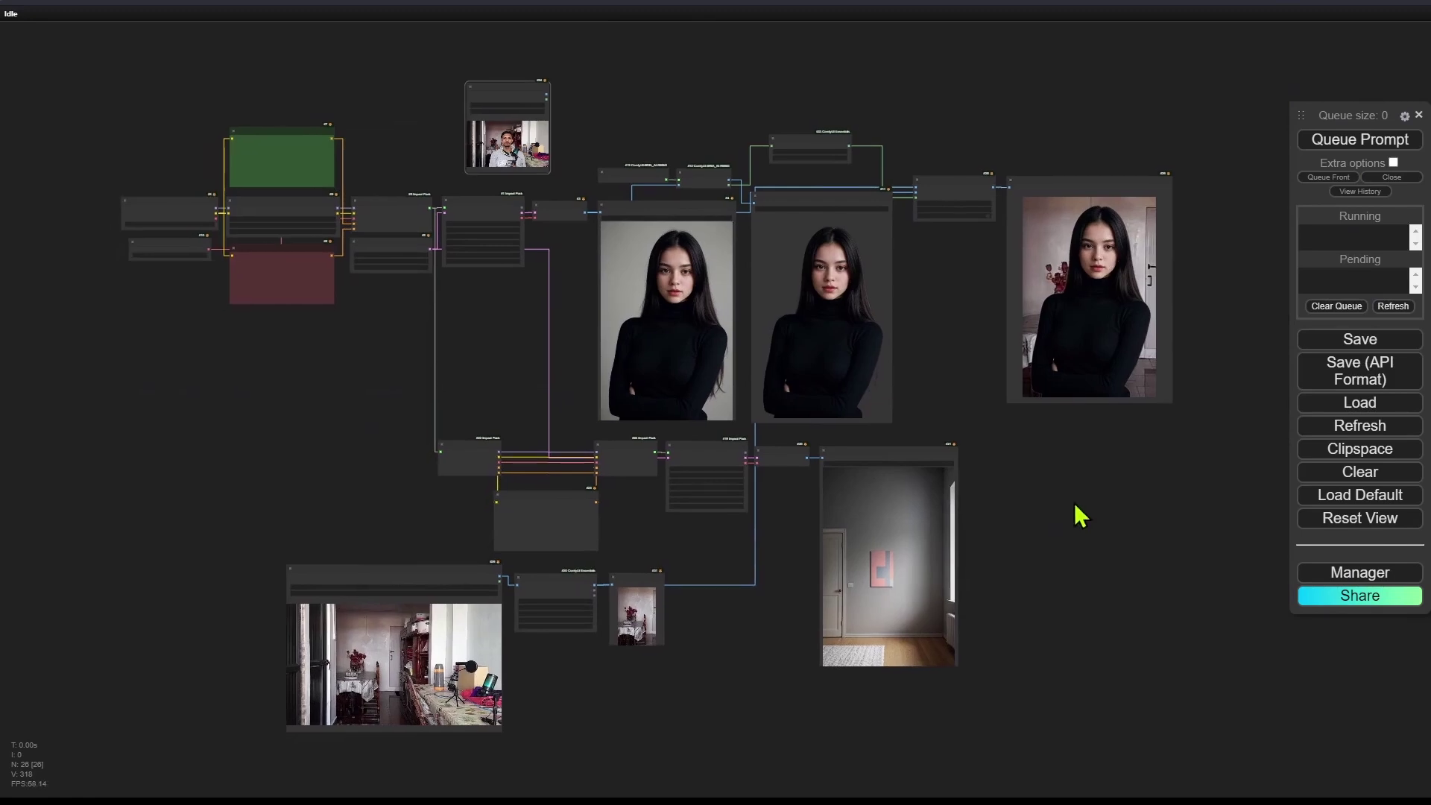